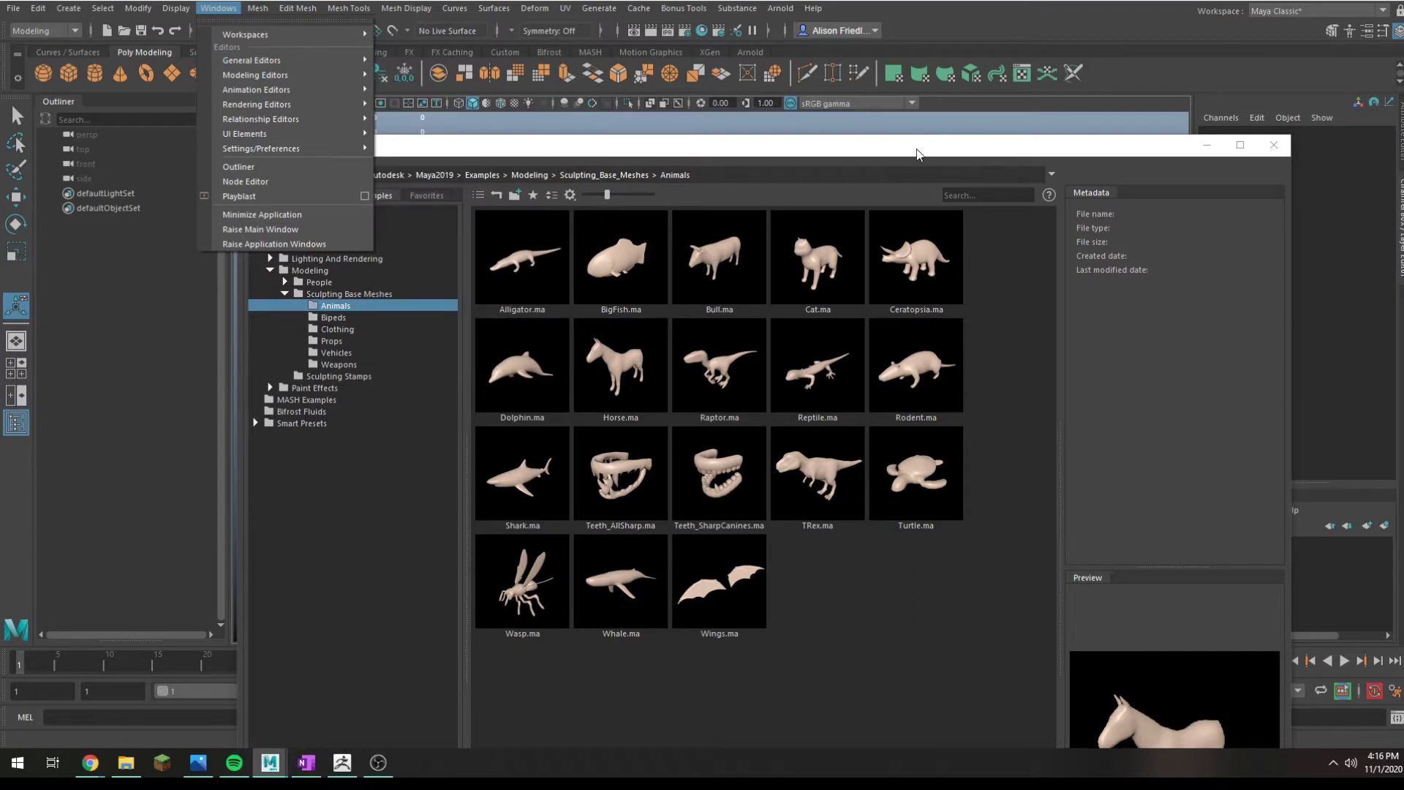
# Step: Import the BigFish animal base mesh from the Content Browser into the scene and preview it smoothed
pyautogui.click(920, 152)
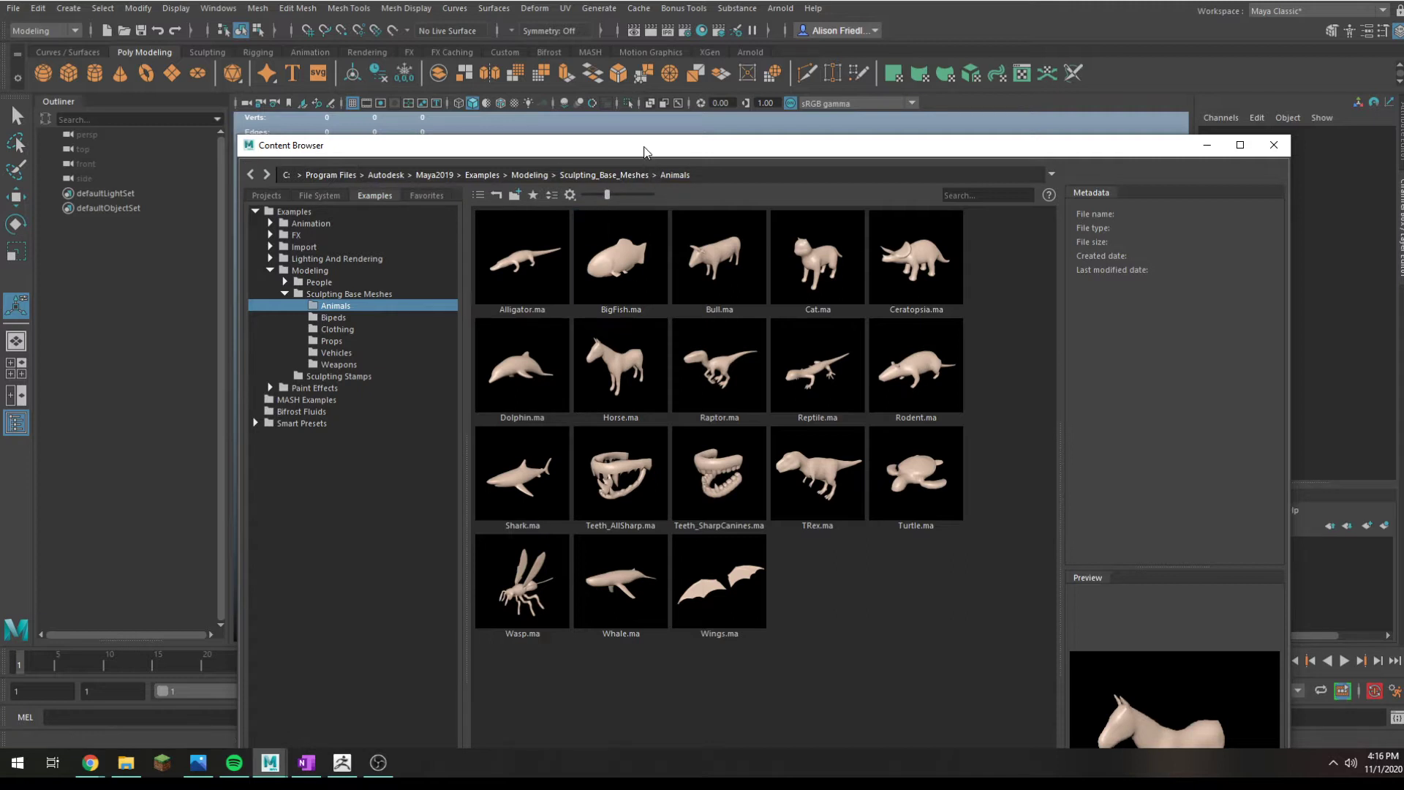
pyautogui.moveTo(644, 151); pyautogui.dragTo(937, 120)
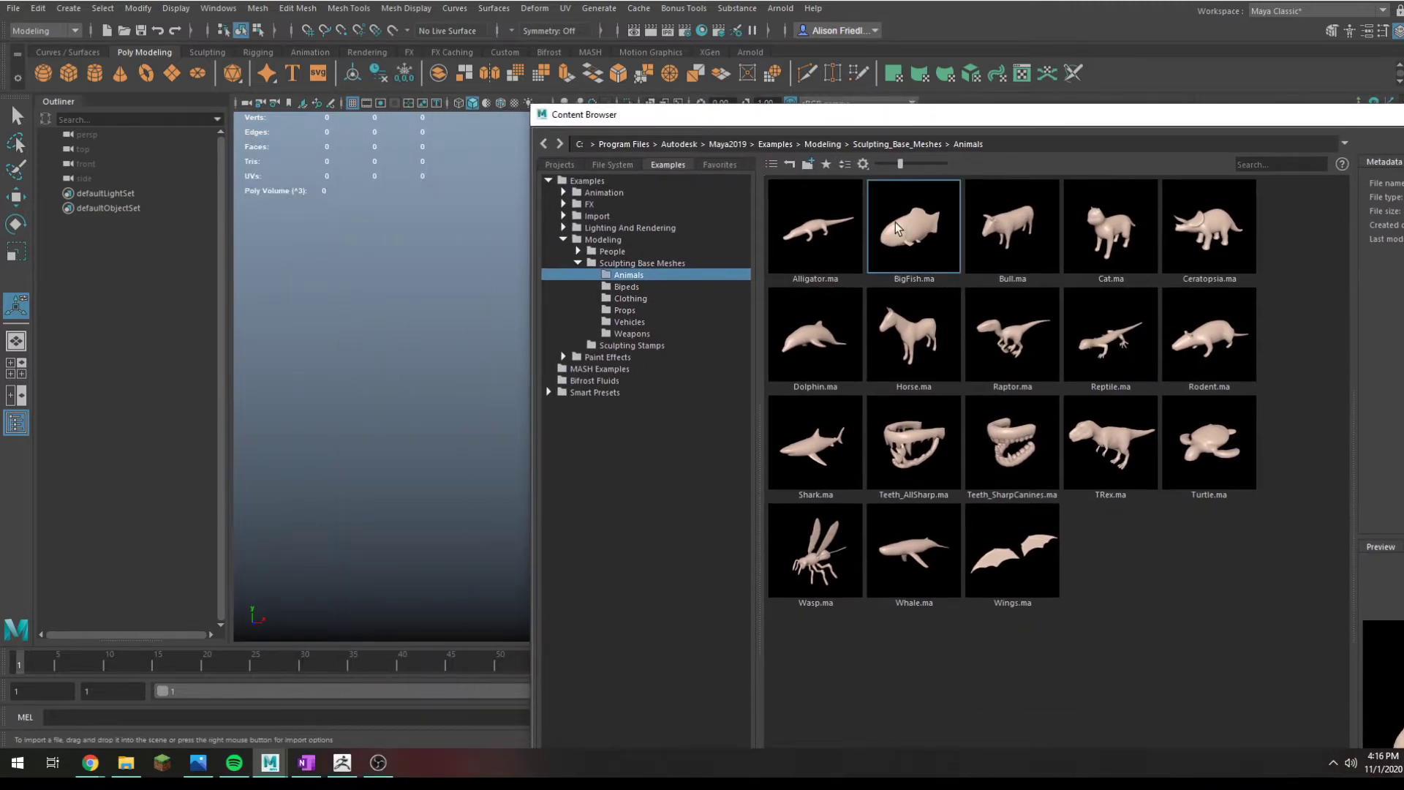
pyautogui.moveTo(874, 203); pyautogui.dragTo(341, 354)
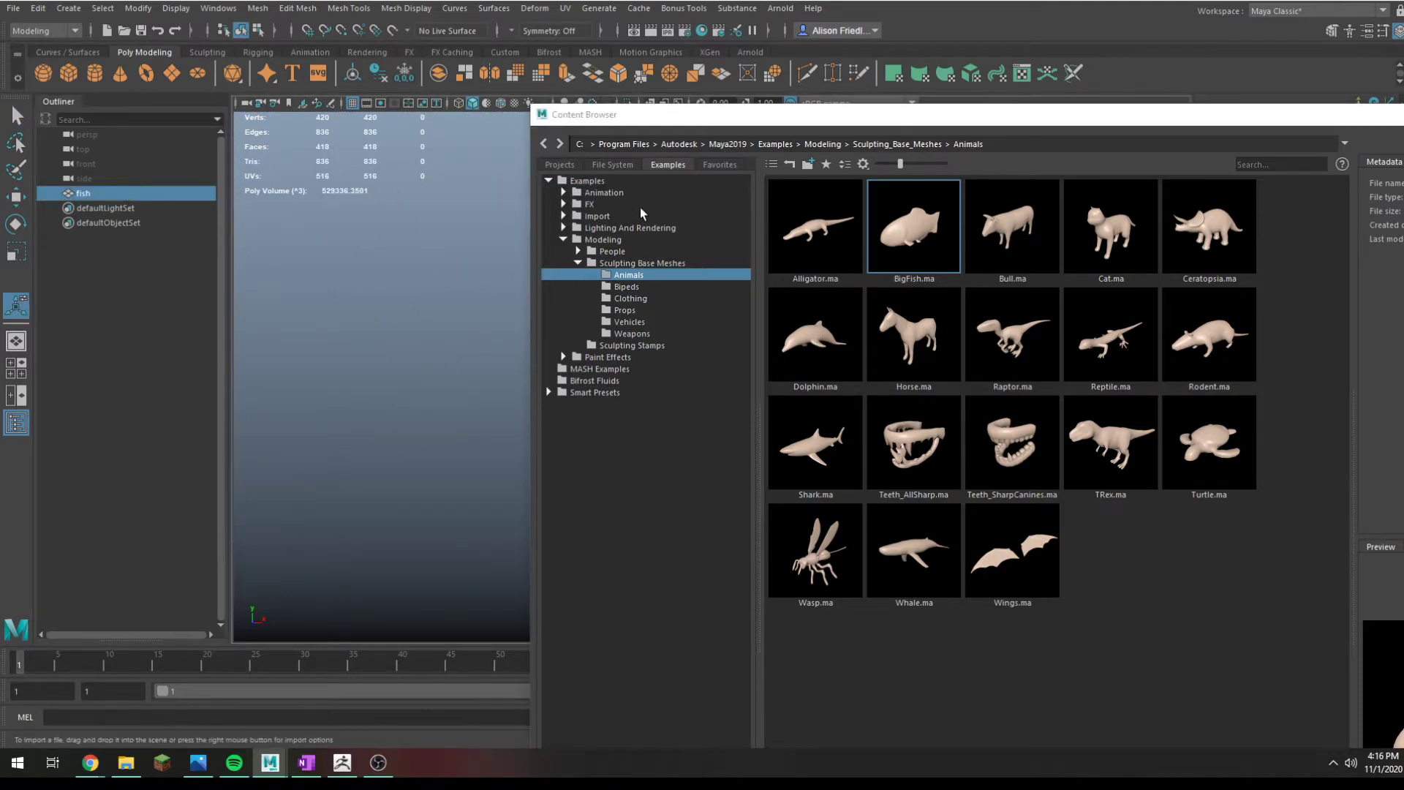
pyautogui.moveTo(610, 123); pyautogui.dragTo(836, 496)
pyautogui.press('3')
pyautogui.keyDown('alt'); pyautogui.moveTo(736, 354); pyautogui.dragTo(893, 339); pyautogui.keyUp('alt')
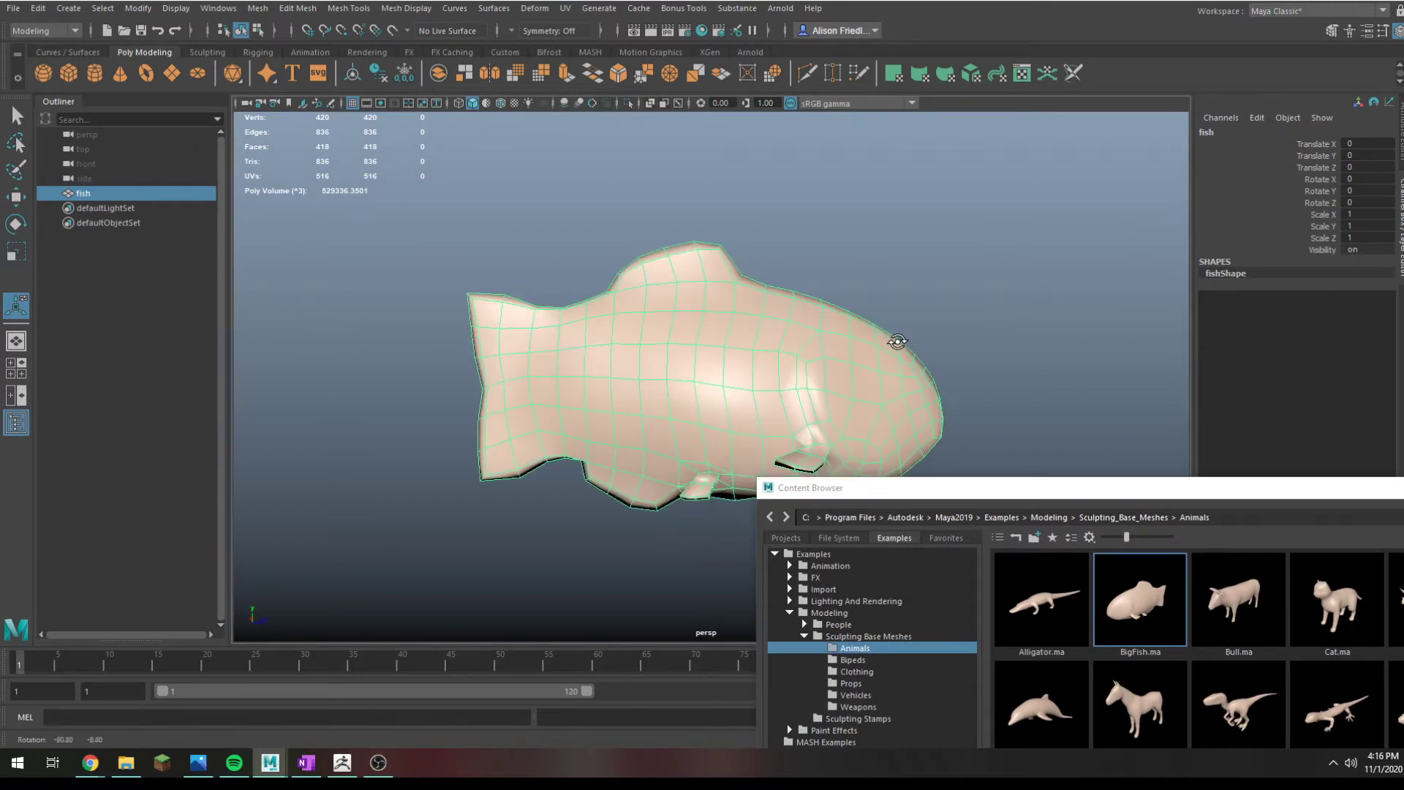
# Step: Delete the imported fish from the scene
pyautogui.moveTo(903, 490); pyautogui.dragTo(488, 60)
pyautogui.press('Delete')
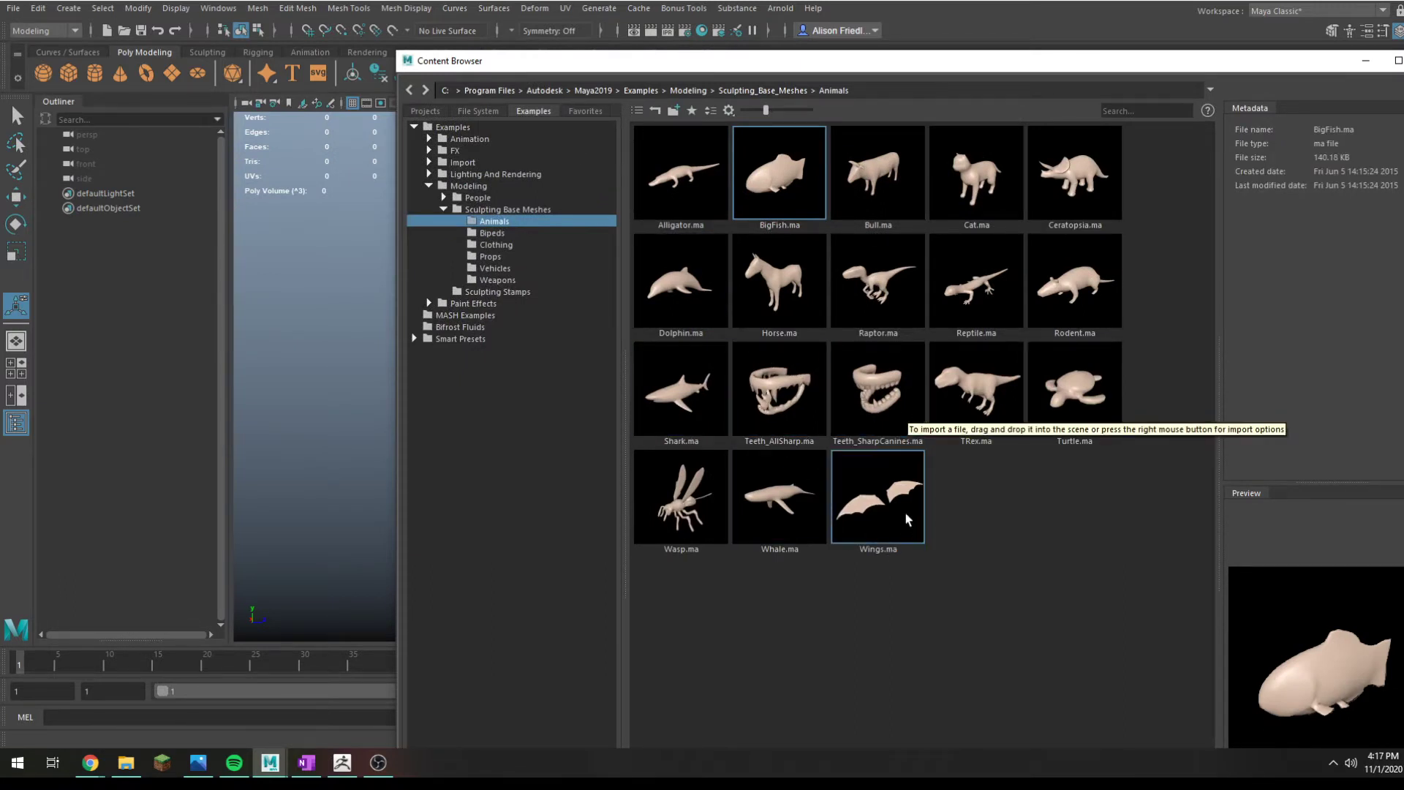
# Step: Look through the Clothing base meshes and the Paint Effects Animal brushes in the Content Browser
pyautogui.click(498, 233)
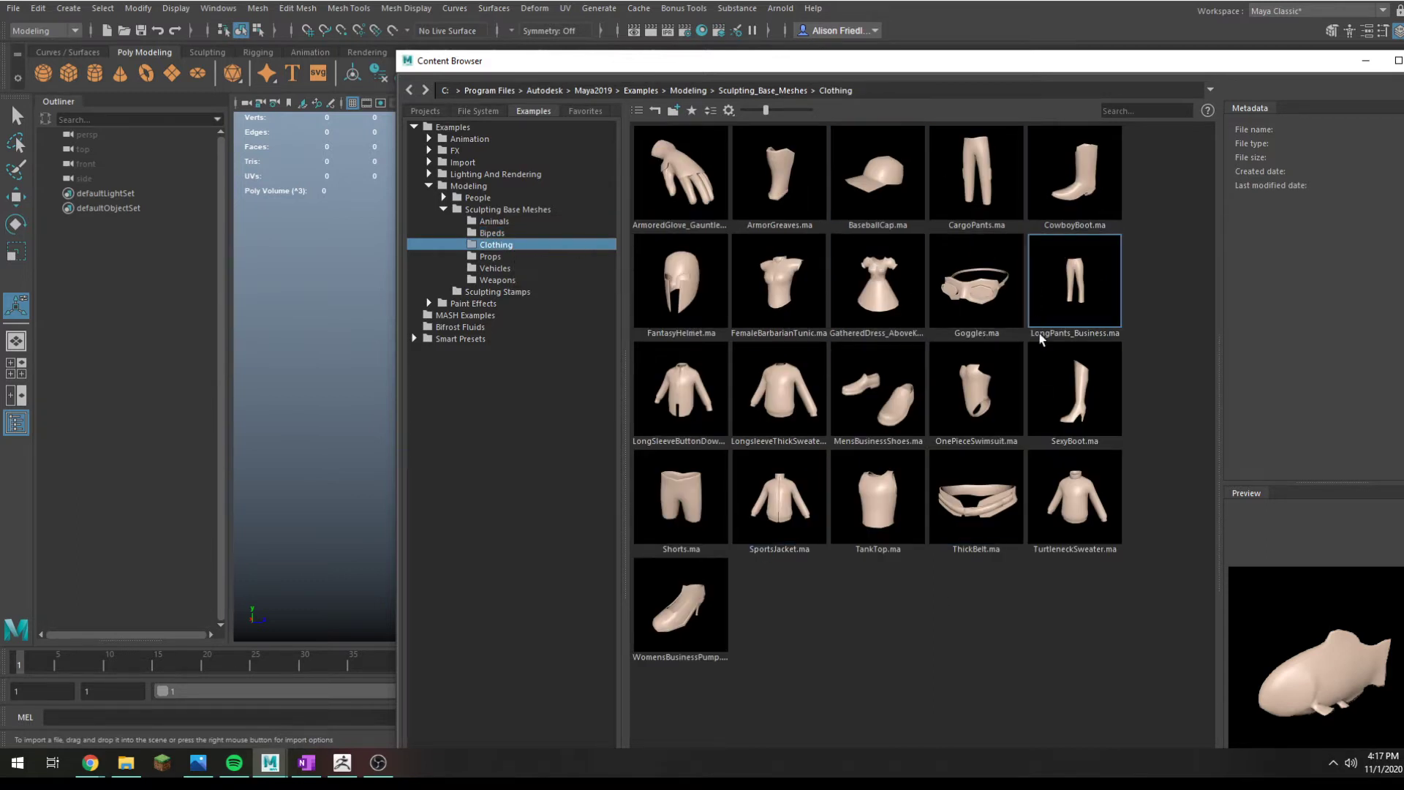
pyautogui.doubleClick(466, 302)
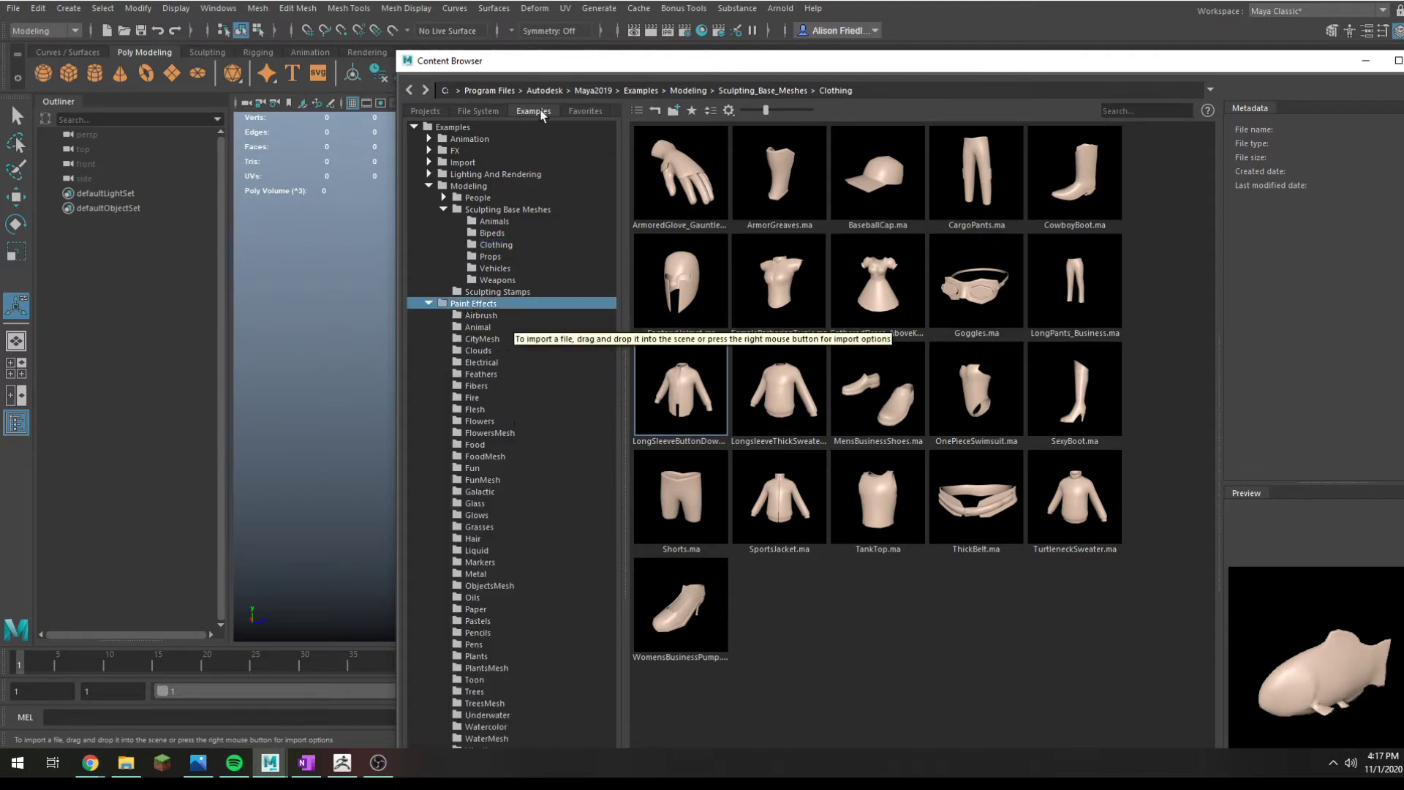
pyautogui.moveTo(542, 62); pyautogui.dragTo(1002, 21)
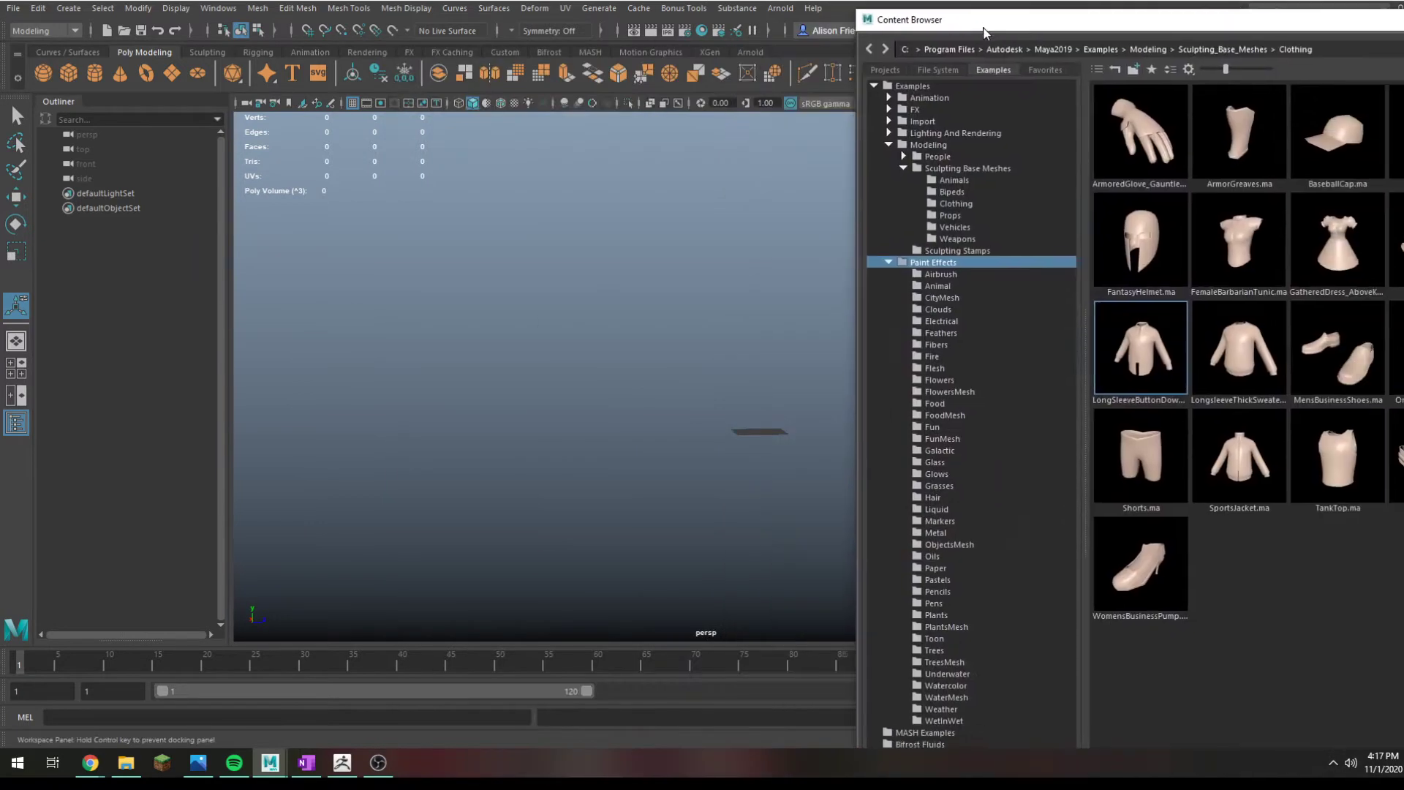
pyautogui.click(946, 286)
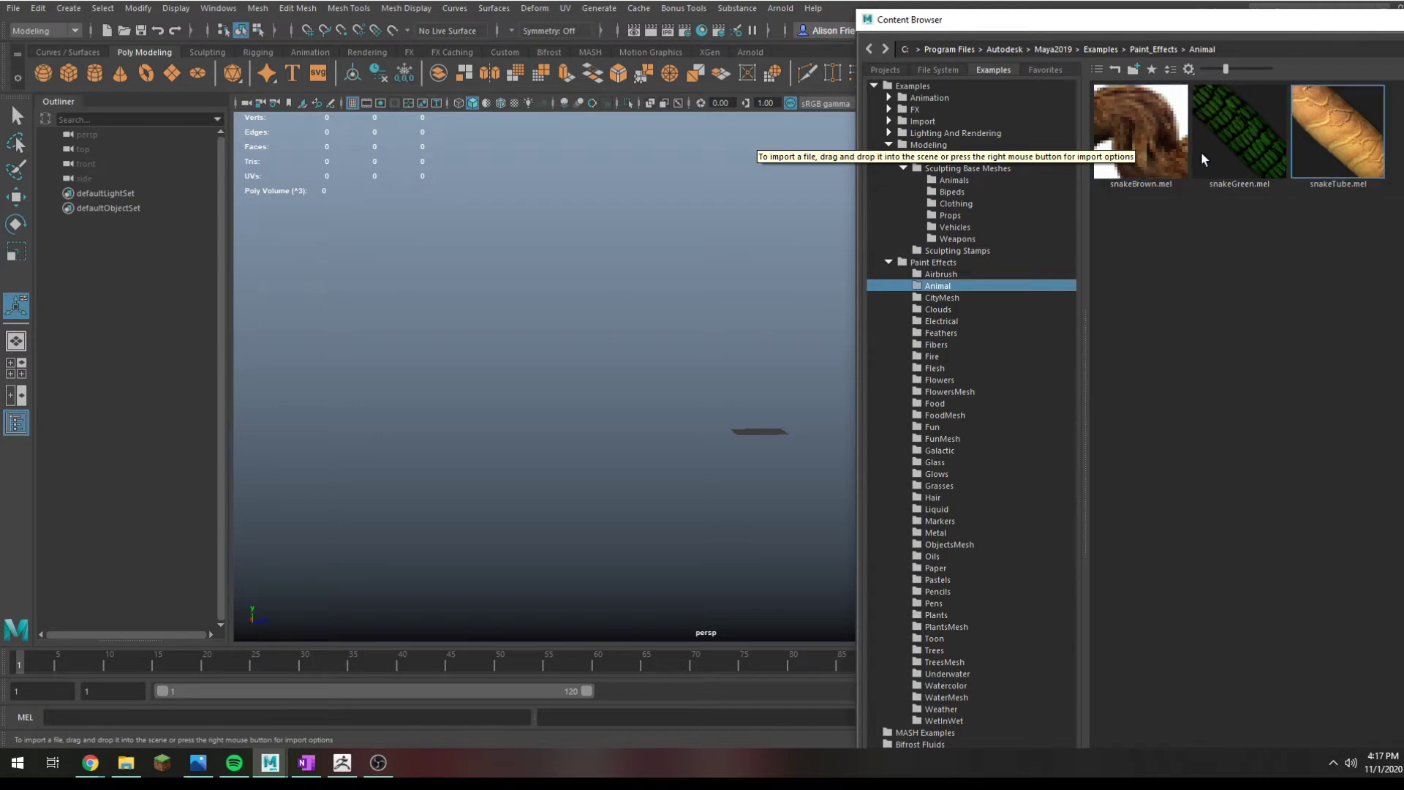
# Step: Paint a looping trial stroke with the CityMesh hotel brush in the perspective view and delete the stroke
pyautogui.click(950, 298)
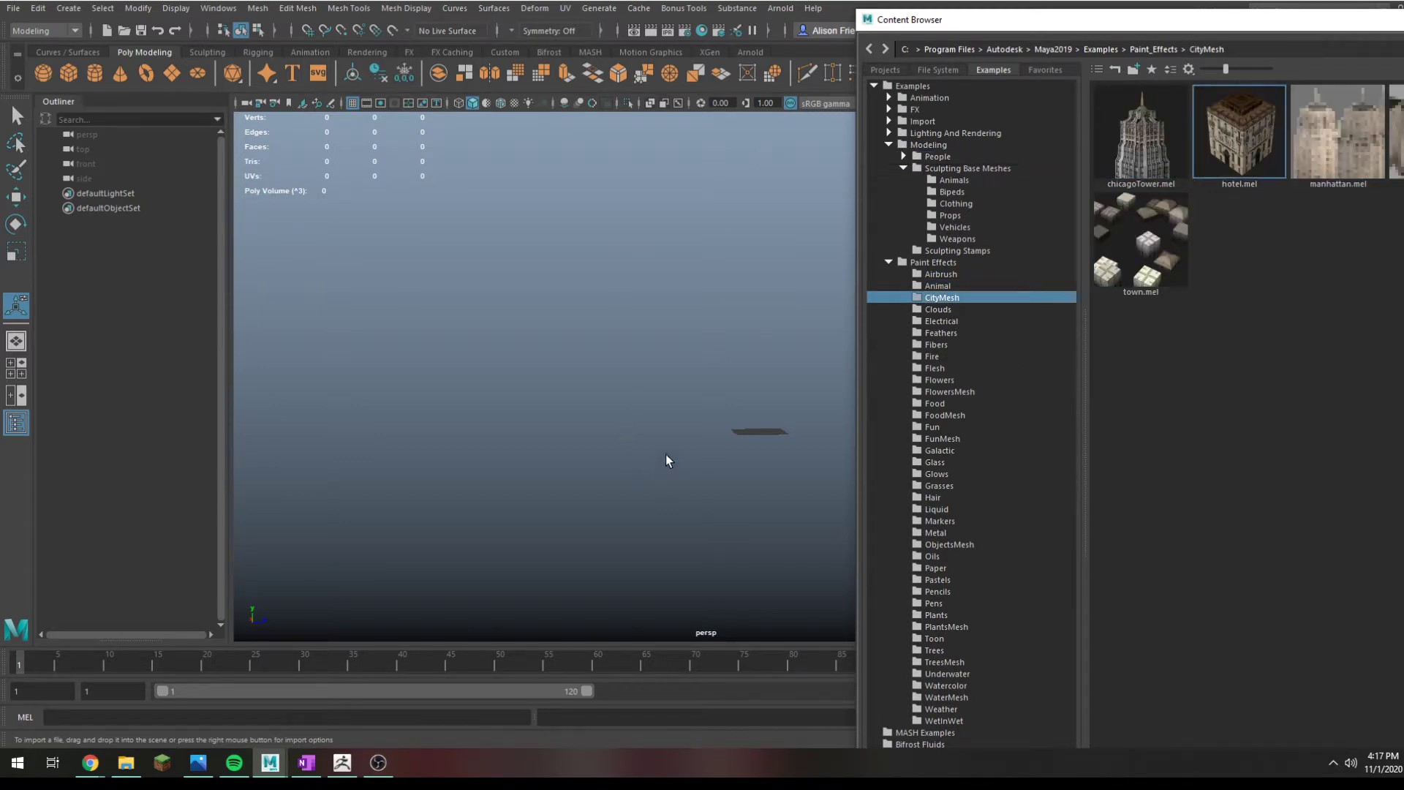
pyautogui.moveTo(586, 531)
pyautogui.mouseDown()
pyautogui.moveTo(752, 551)
pyautogui.moveTo(815, 366)
pyautogui.mouseUp()
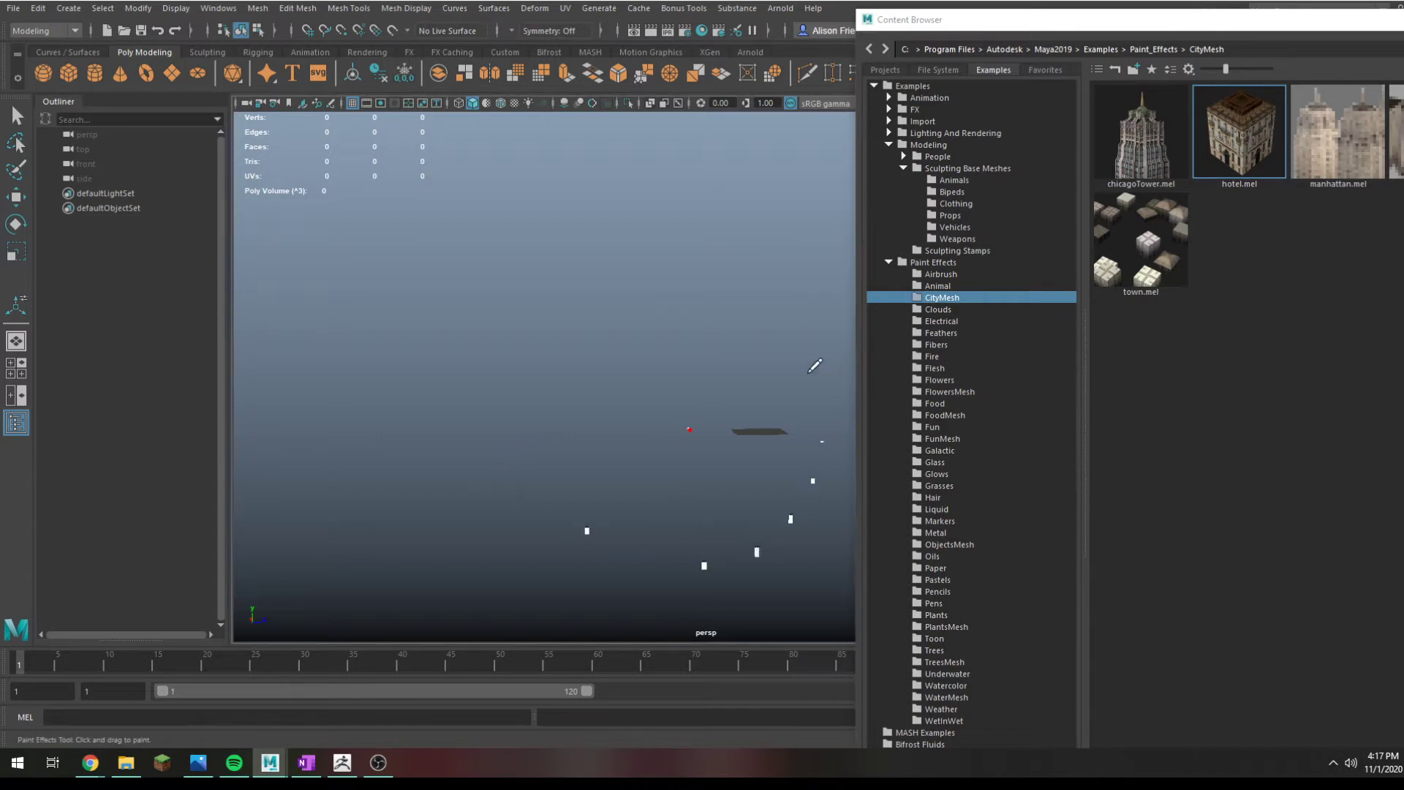
pyautogui.moveTo(674, 539)
pyautogui.mouseDown()
pyautogui.moveTo(658, 510)
pyautogui.moveTo(605, 481)
pyautogui.moveTo(717, 319)
pyautogui.mouseUp()
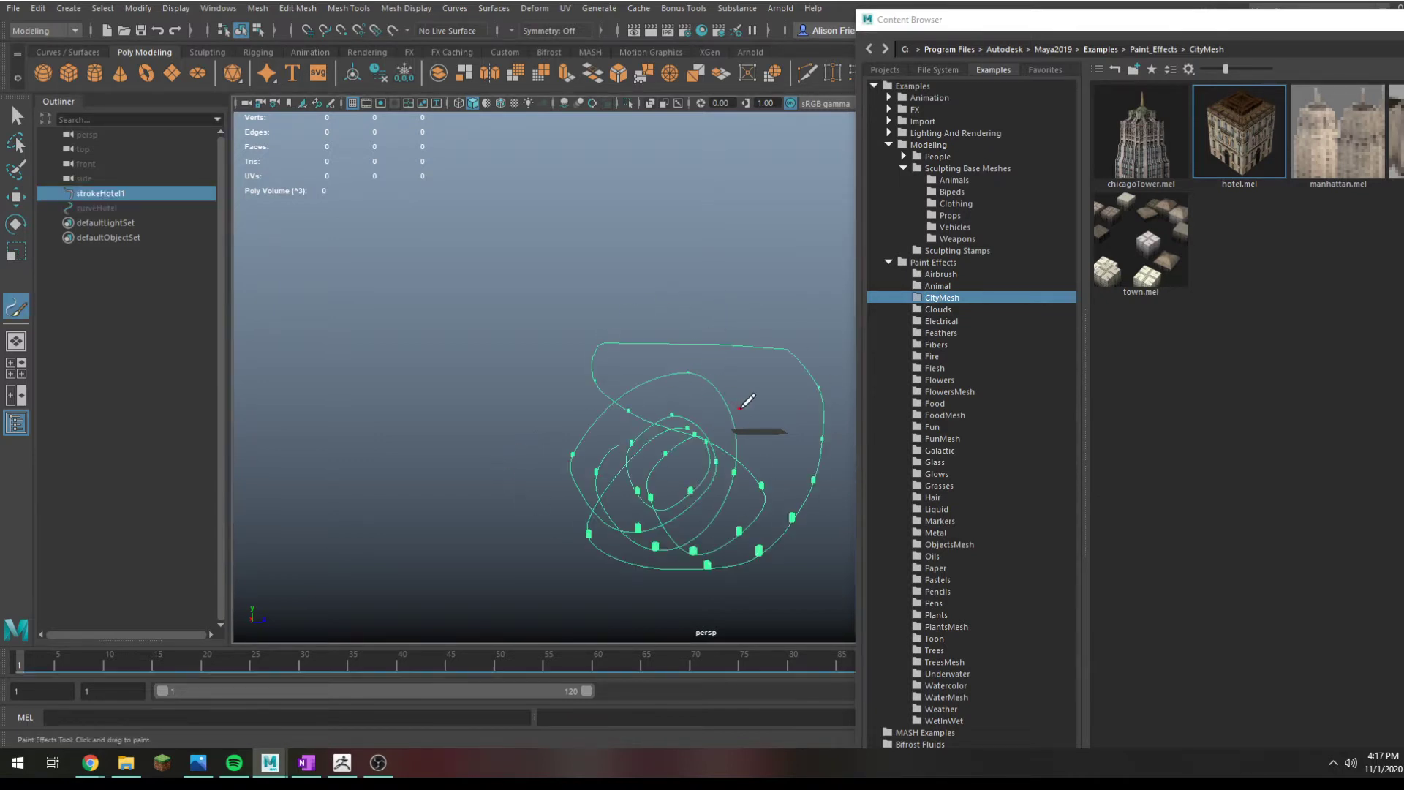
pyautogui.moveTo(747, 401)
pyautogui.keyDown('alt'); pyautogui.mouseDown()
pyautogui.moveTo(725, 458)
pyautogui.moveTo(665, 392)
pyautogui.moveTo(637, 480)
pyautogui.moveTo(665, 467)
pyautogui.mouseUp(); pyautogui.keyUp('alt')
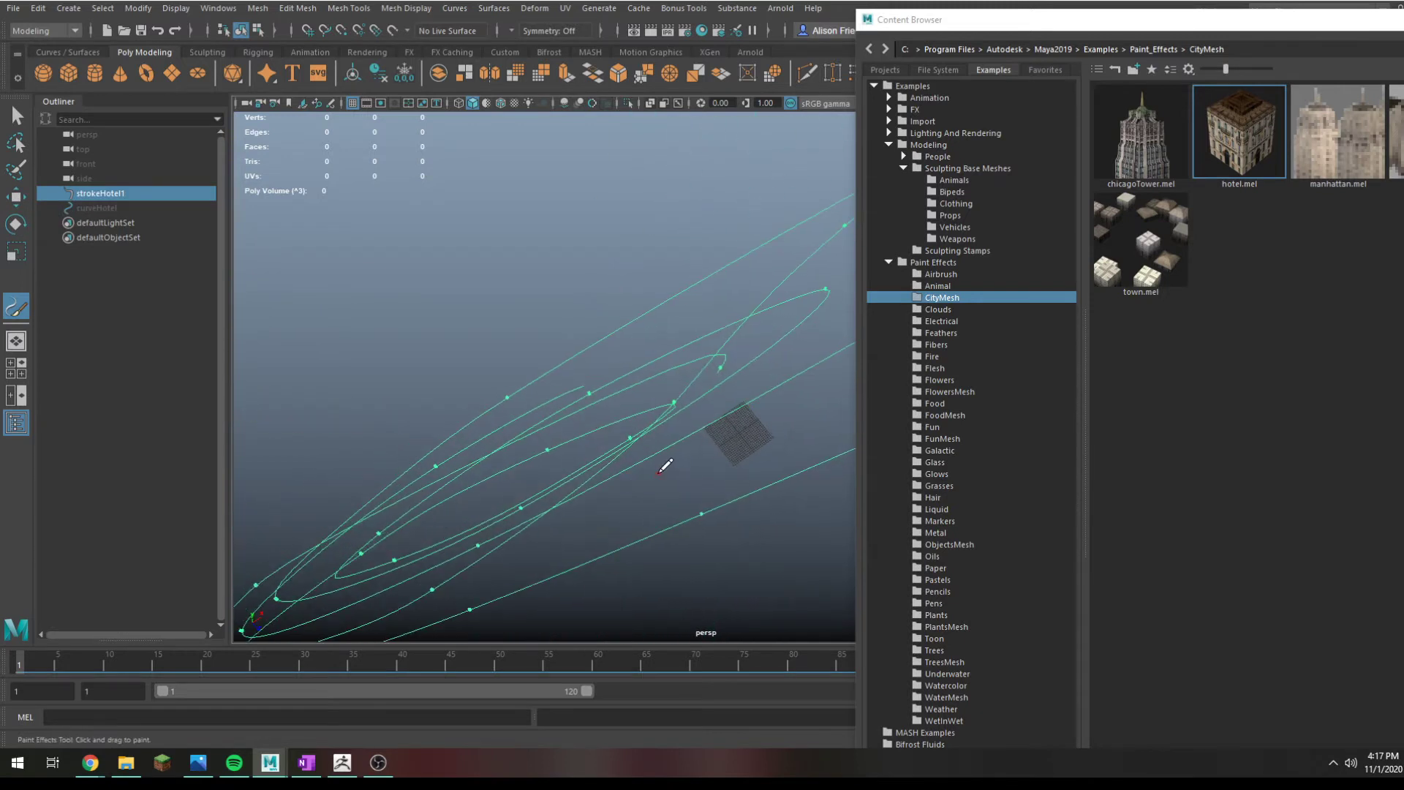
pyautogui.press('Delete')
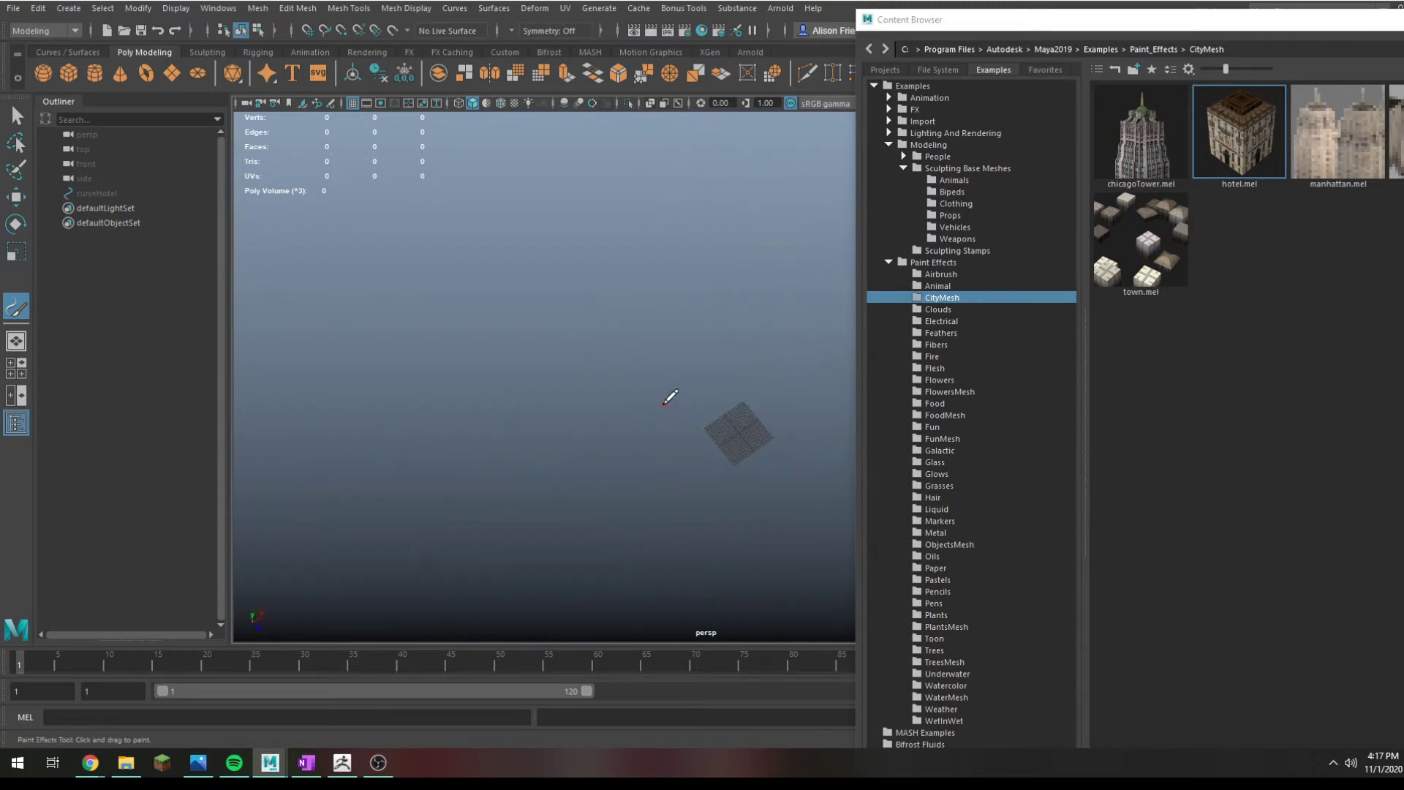
# Step: Paint a looping trial stroke with the flameCurly fire brush and undo it
pyautogui.click(931, 357)
pyautogui.click(1270, 138)
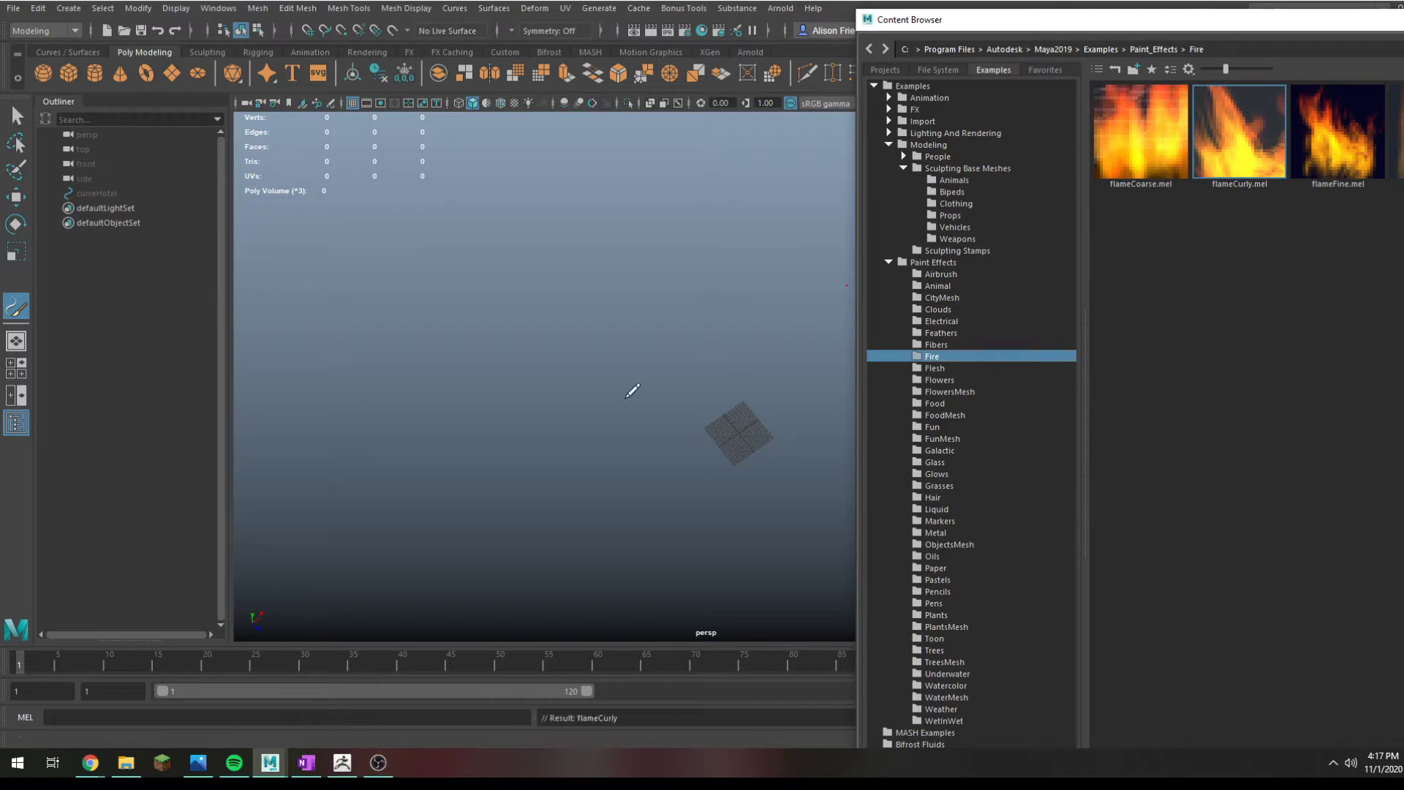
pyautogui.click(578, 312)
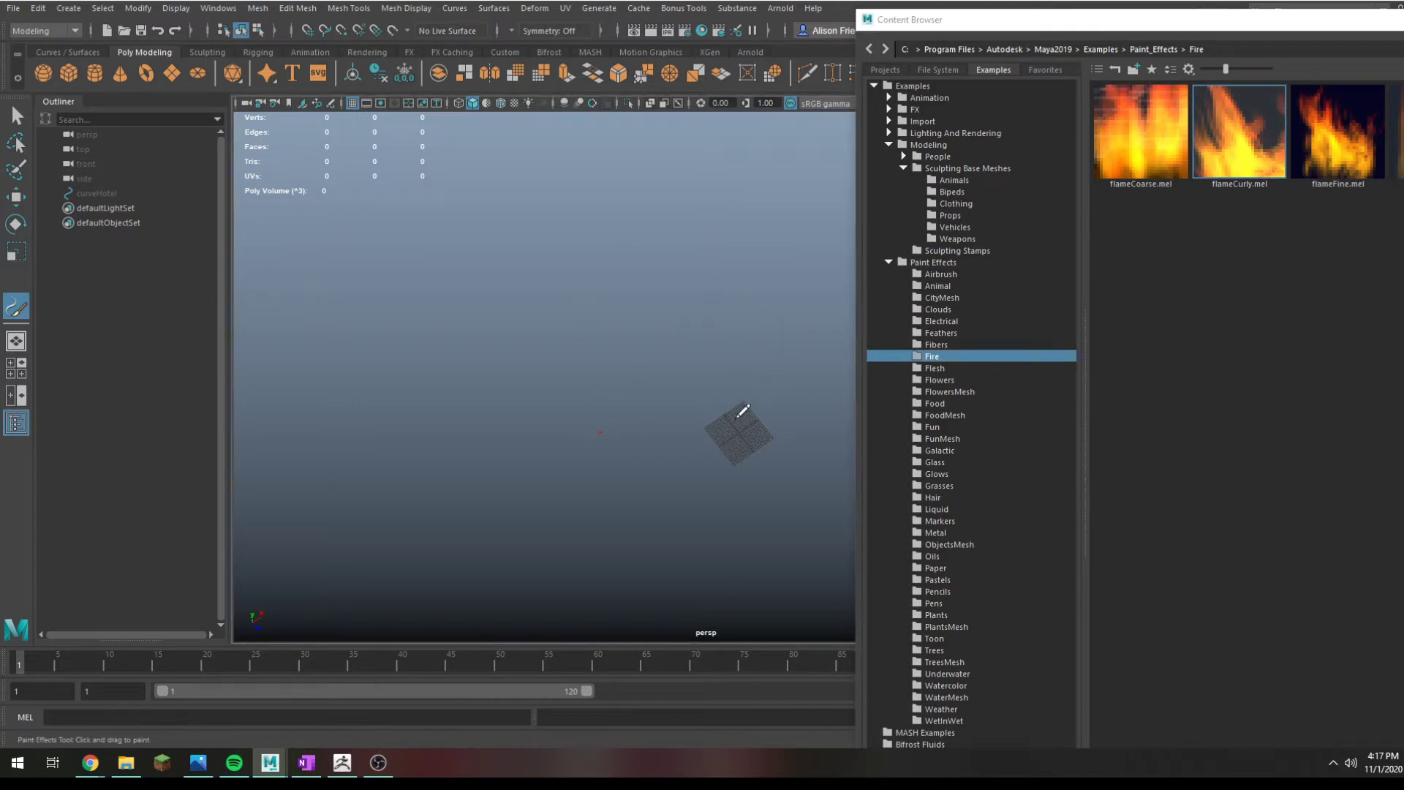
pyautogui.moveTo(743, 412); pyautogui.dragTo(737, 408)
pyautogui.keyDown('alt'); pyautogui.moveTo(627, 486); pyautogui.dragTo(727, 404); pyautogui.keyUp('alt')
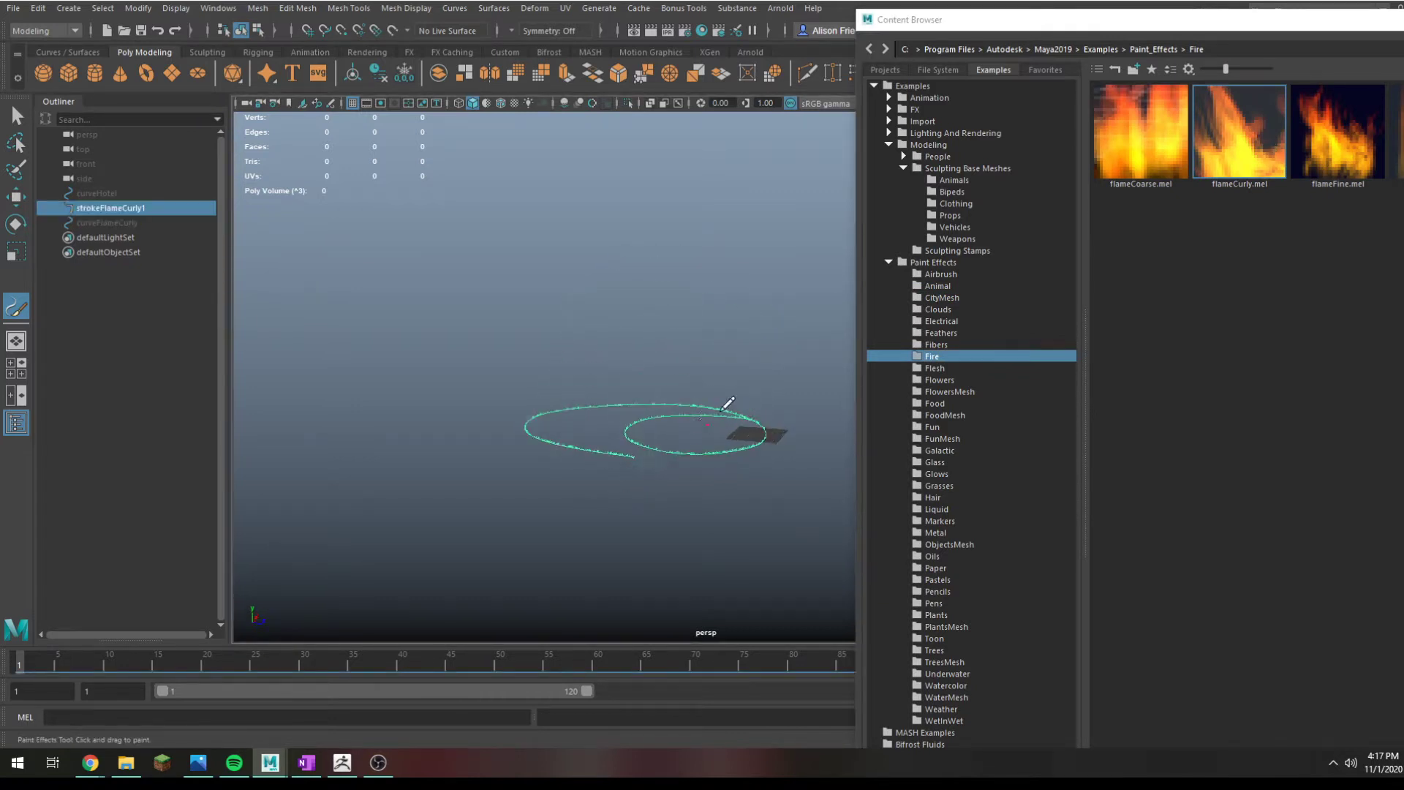
pyautogui.scroll(3, 728, 404)
pyautogui.hotkey('ctrl', 'z')
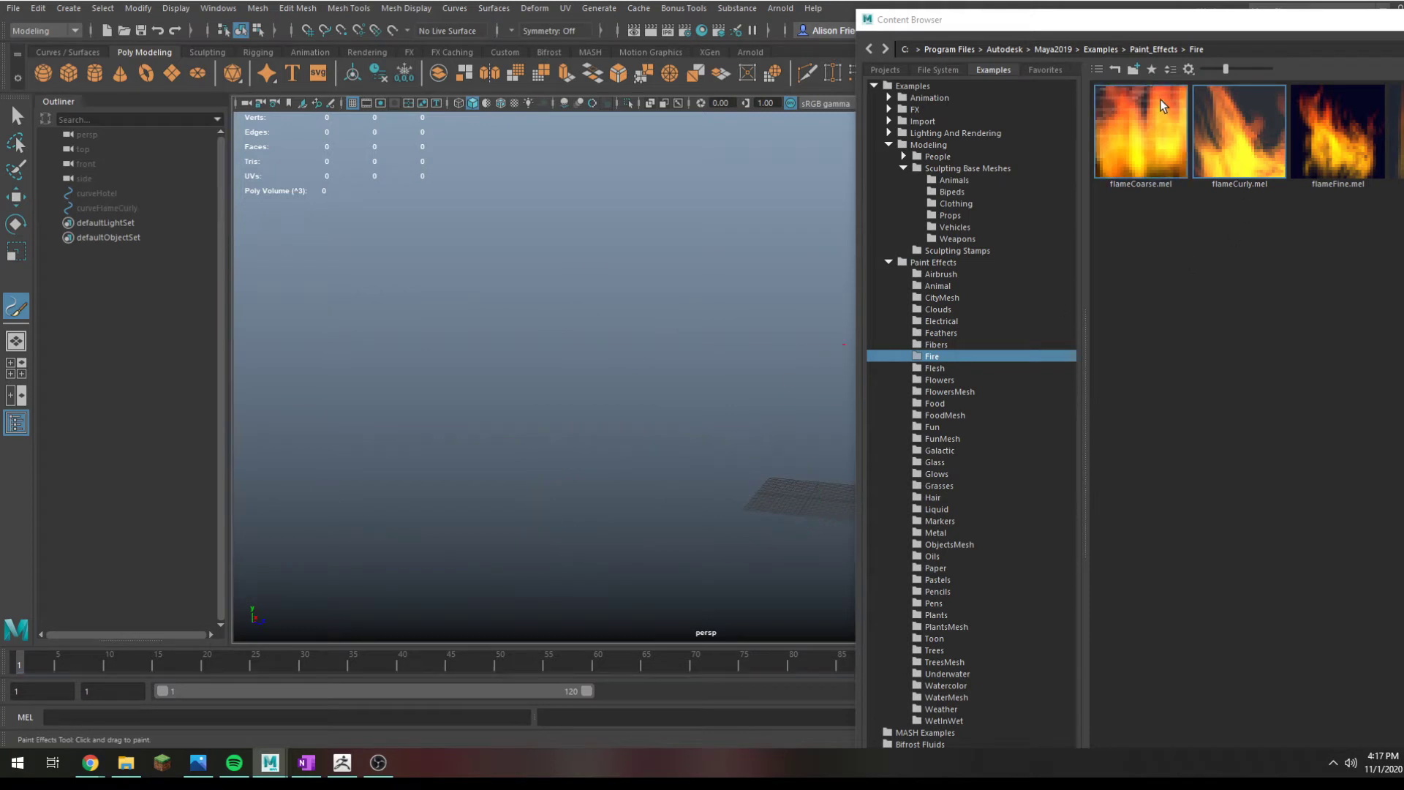
# Step: Paint a curved trial stroke with the flameCoarse fire brush and undo it
pyautogui.click(1160, 103)
pyautogui.moveTo(822, 386); pyautogui.dragTo(759, 407)
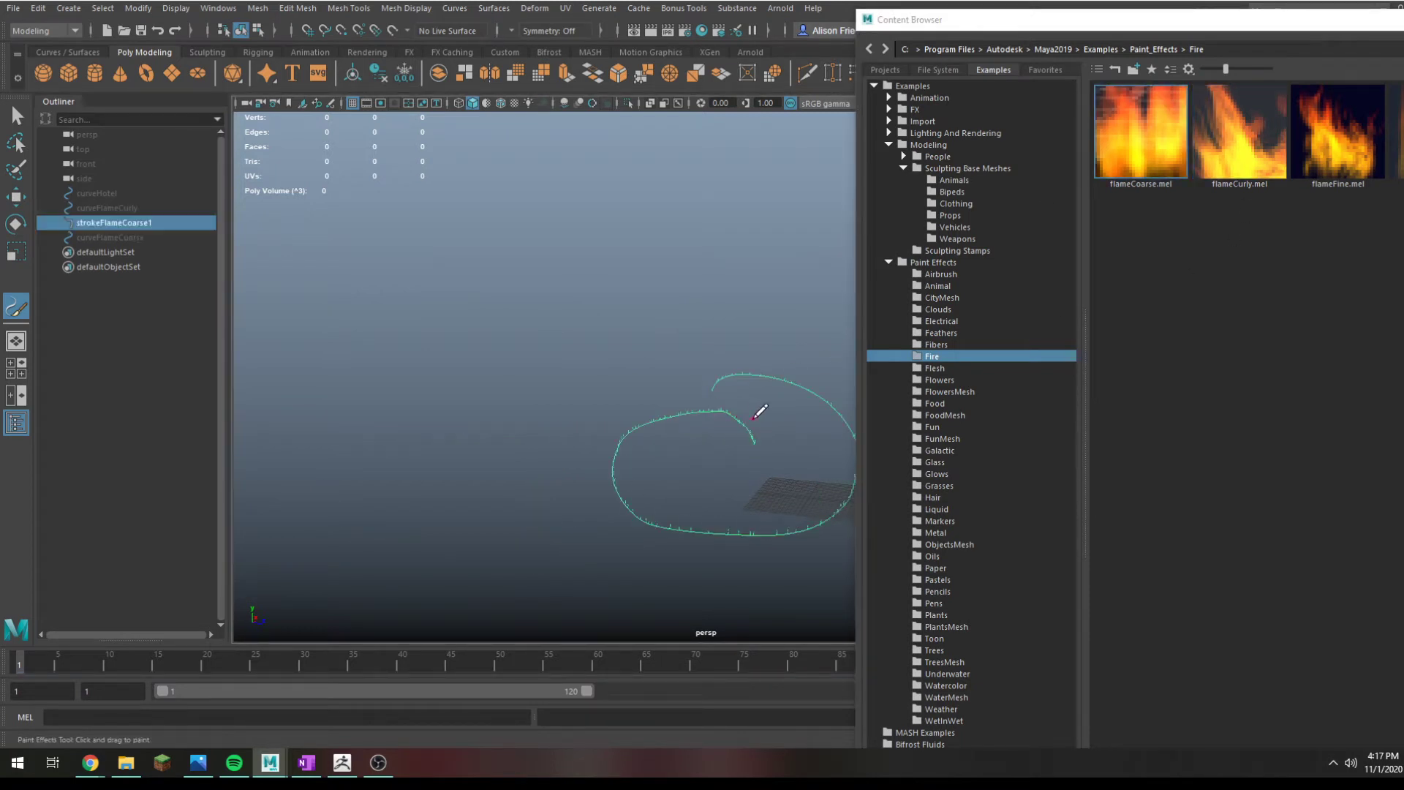
pyautogui.hotkey('ctrl', 'z')
# Step: Paint a long looping stroke in the perspective view with the largeFlames fire brush
pyautogui.doubleClick(1247, 20)
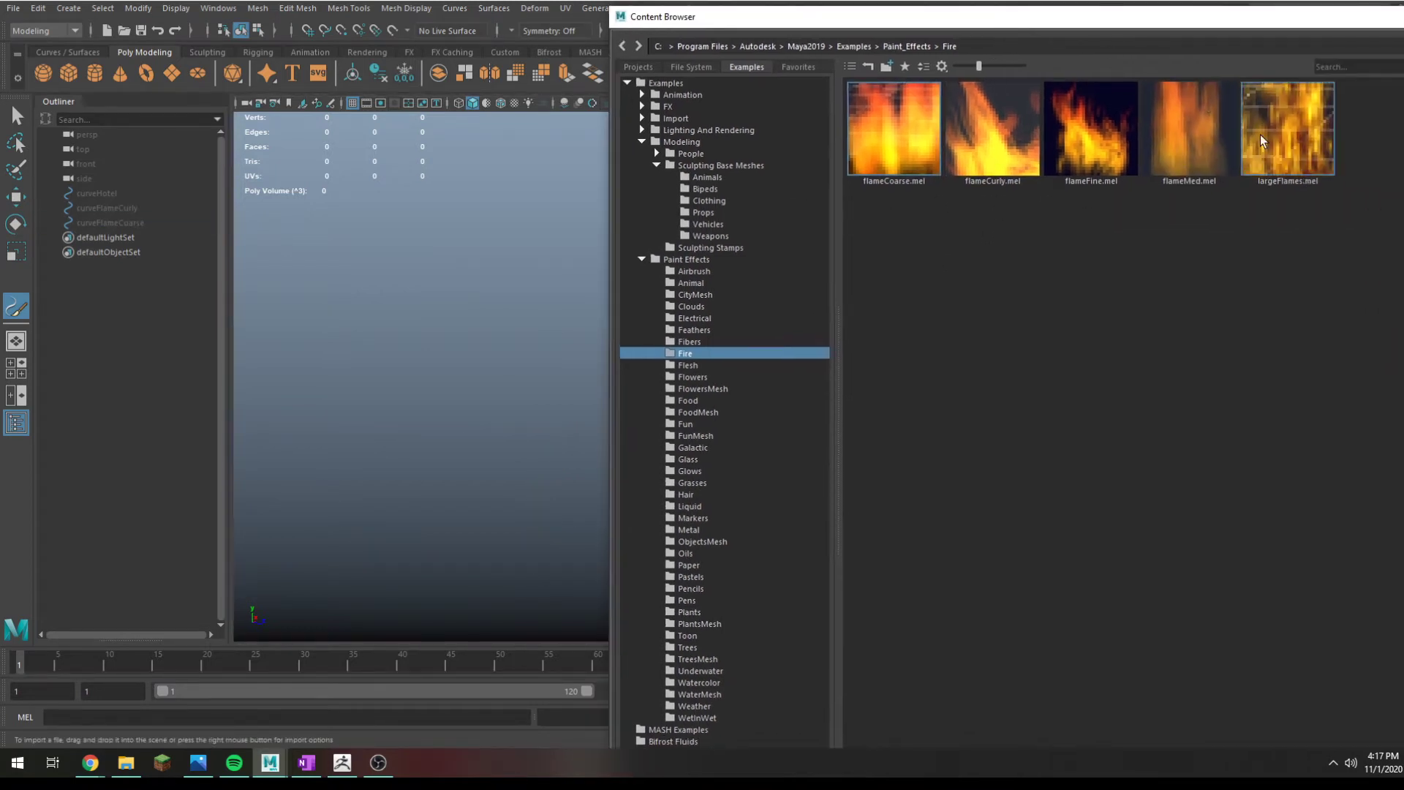
pyautogui.moveTo(365, 534); pyautogui.dragTo(507, 373)
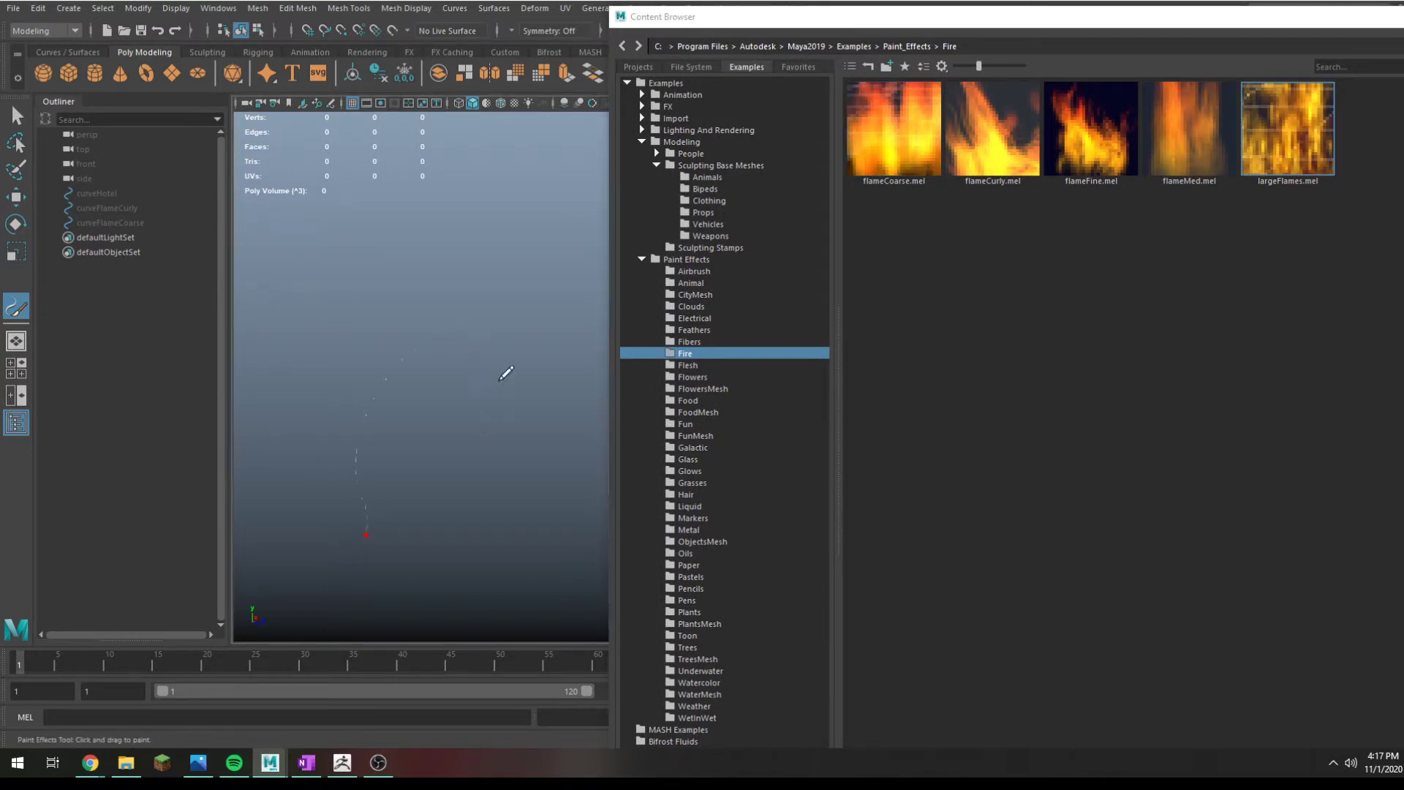
pyautogui.moveTo(393, 496); pyautogui.dragTo(476, 479)
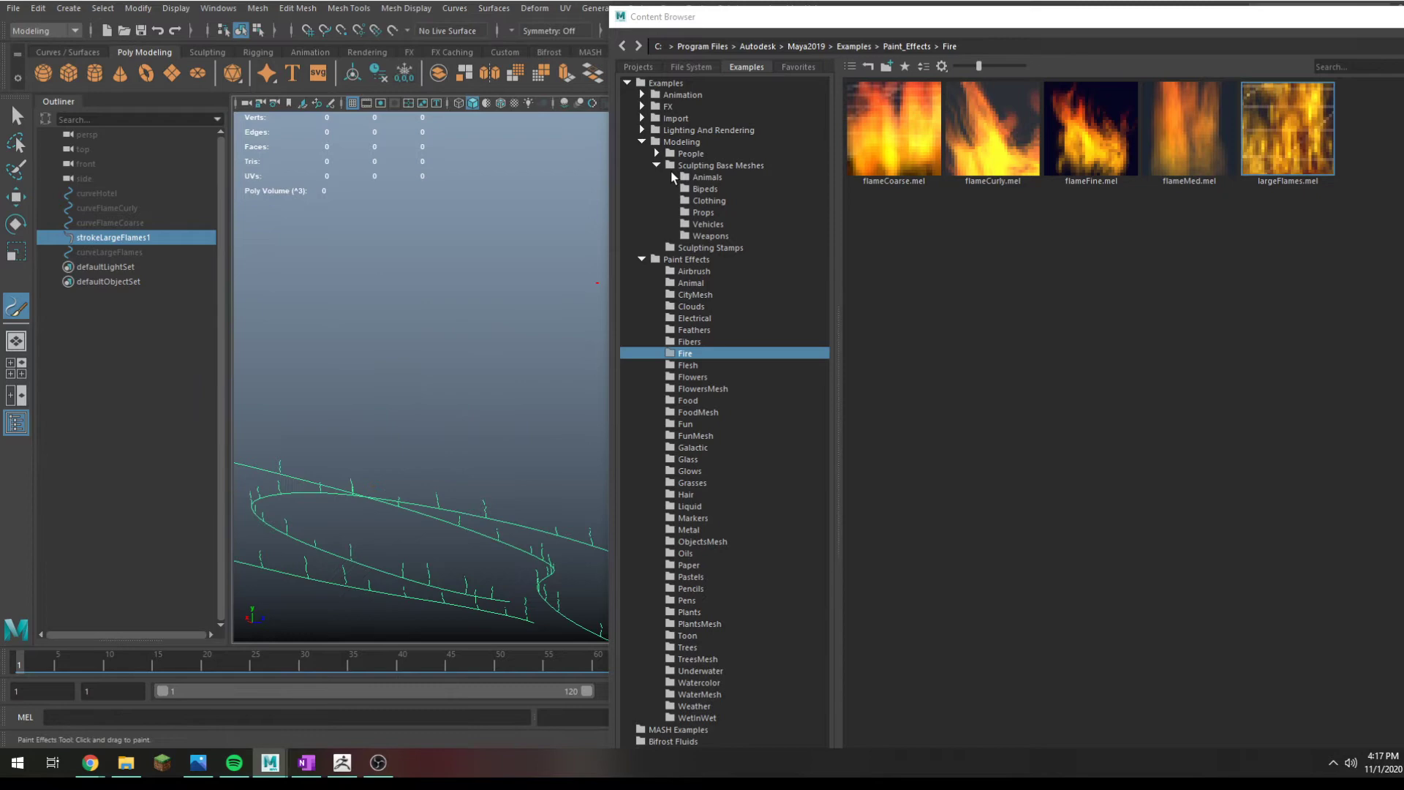
pyautogui.doubleClick(765, 16)
pyautogui.moveTo(671, 370)
pyautogui.keyDown('alt'); pyautogui.mouseDown()
pyautogui.moveTo(831, 276)
pyautogui.moveTo(881, 278)
pyautogui.mouseUp(); pyautogui.keyUp('alt')
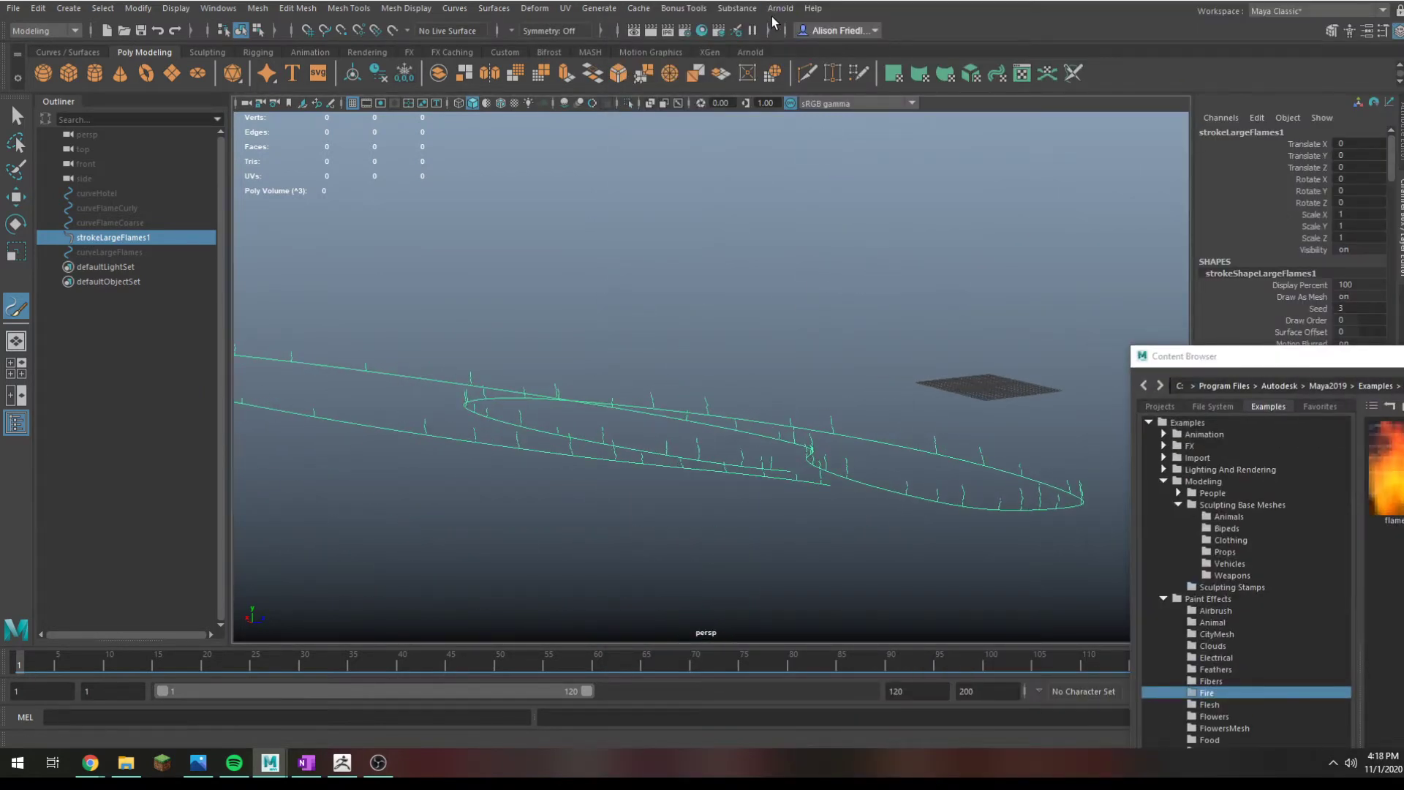
# Step: Render the flame stroke in Render View with the Maya Software renderer, inspect the enlarged image, and close it
pyautogui.click(641, 34)
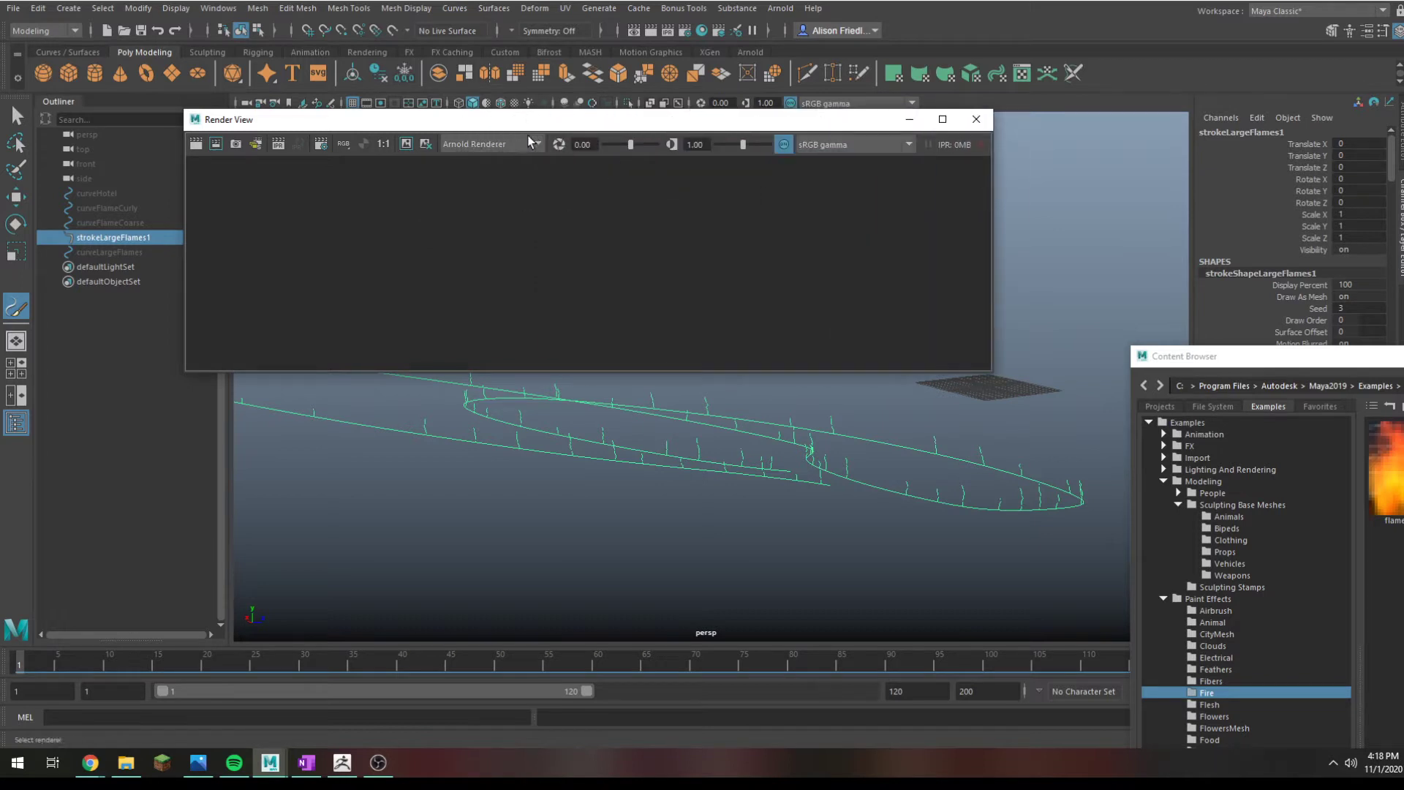
pyautogui.click(533, 145)
pyautogui.click(513, 163)
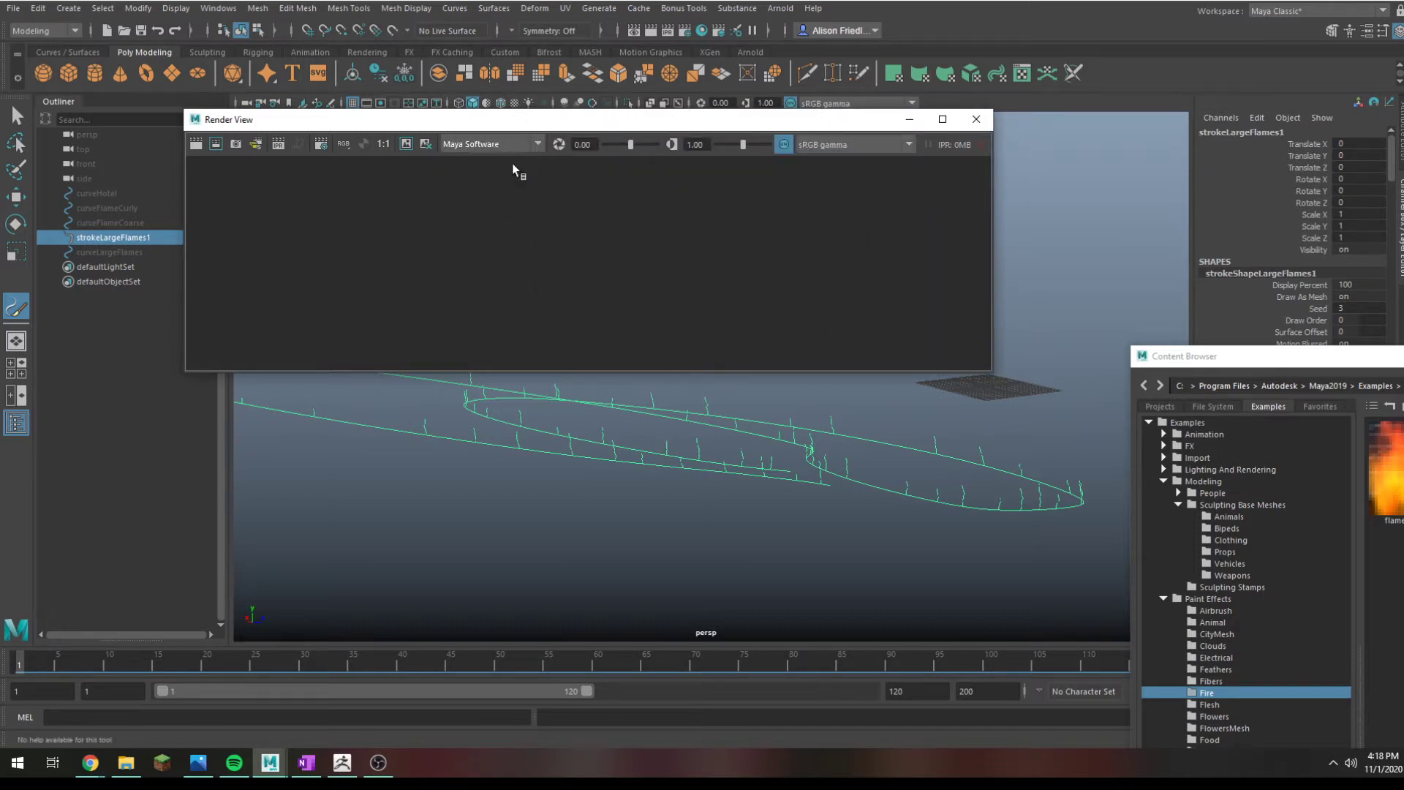
pyautogui.click(197, 146)
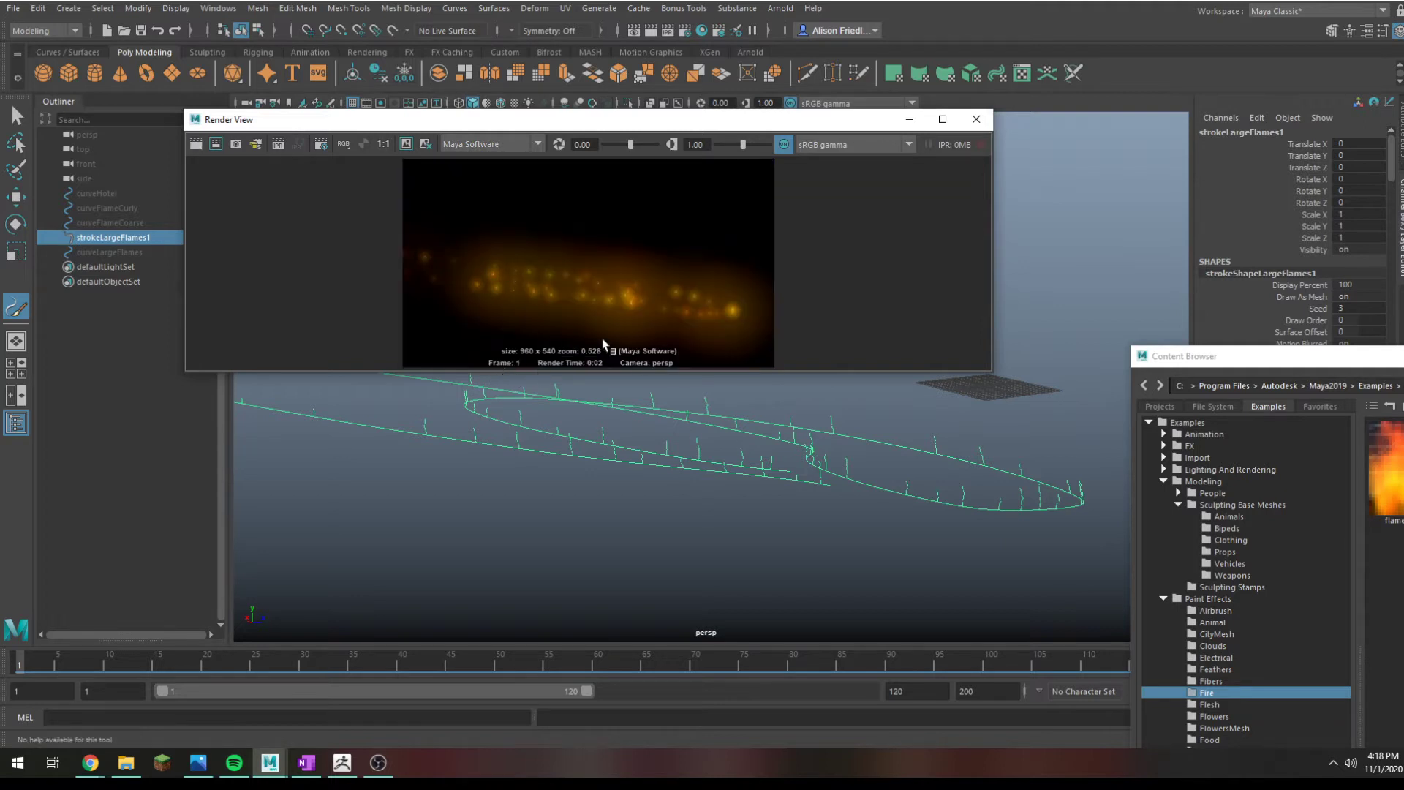
pyautogui.moveTo(616, 374); pyautogui.dragTo(592, 488)
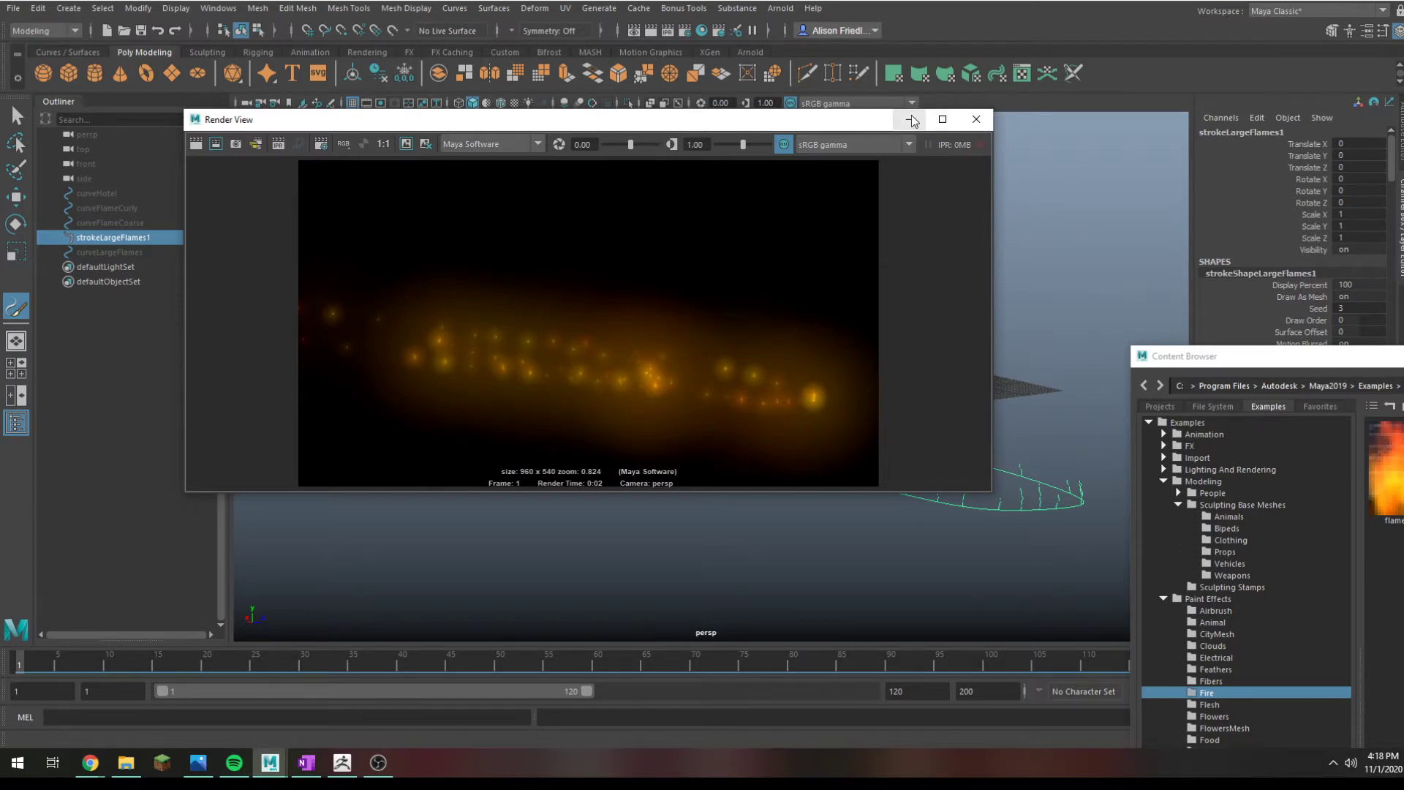
pyautogui.click(977, 119)
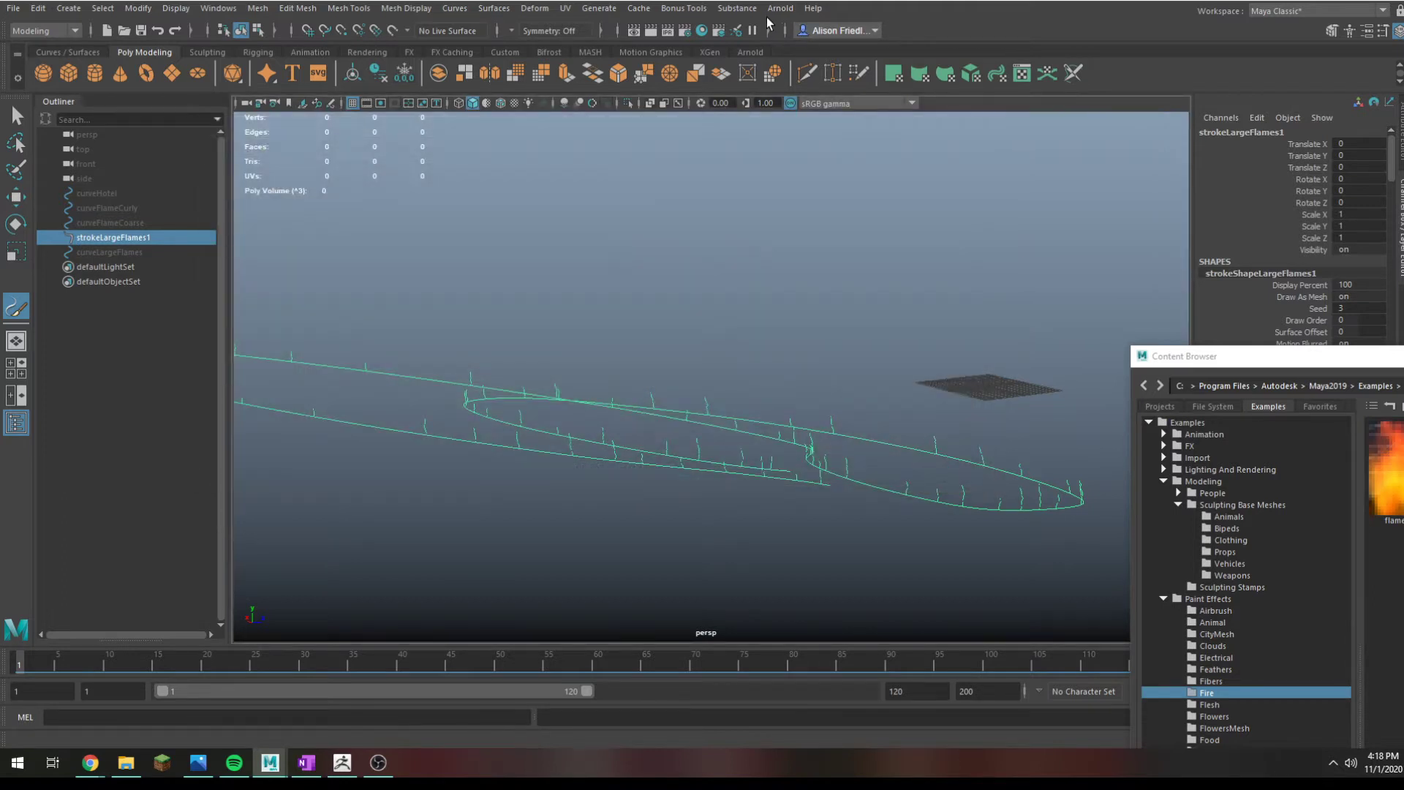
# Step: Preview the flame stroke in the Arnold RenderView and close the preview
pyautogui.click(776, 13)
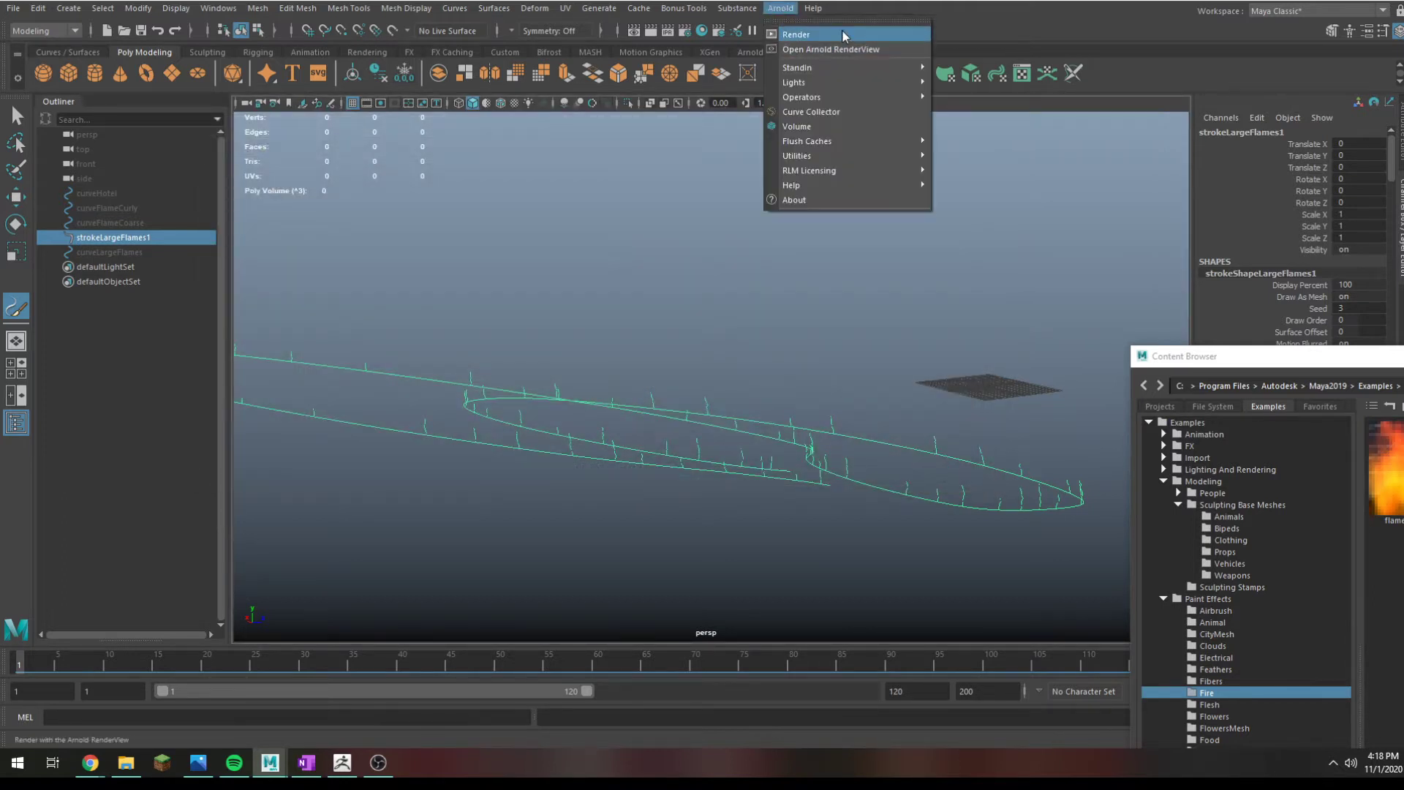
pyautogui.click(844, 50)
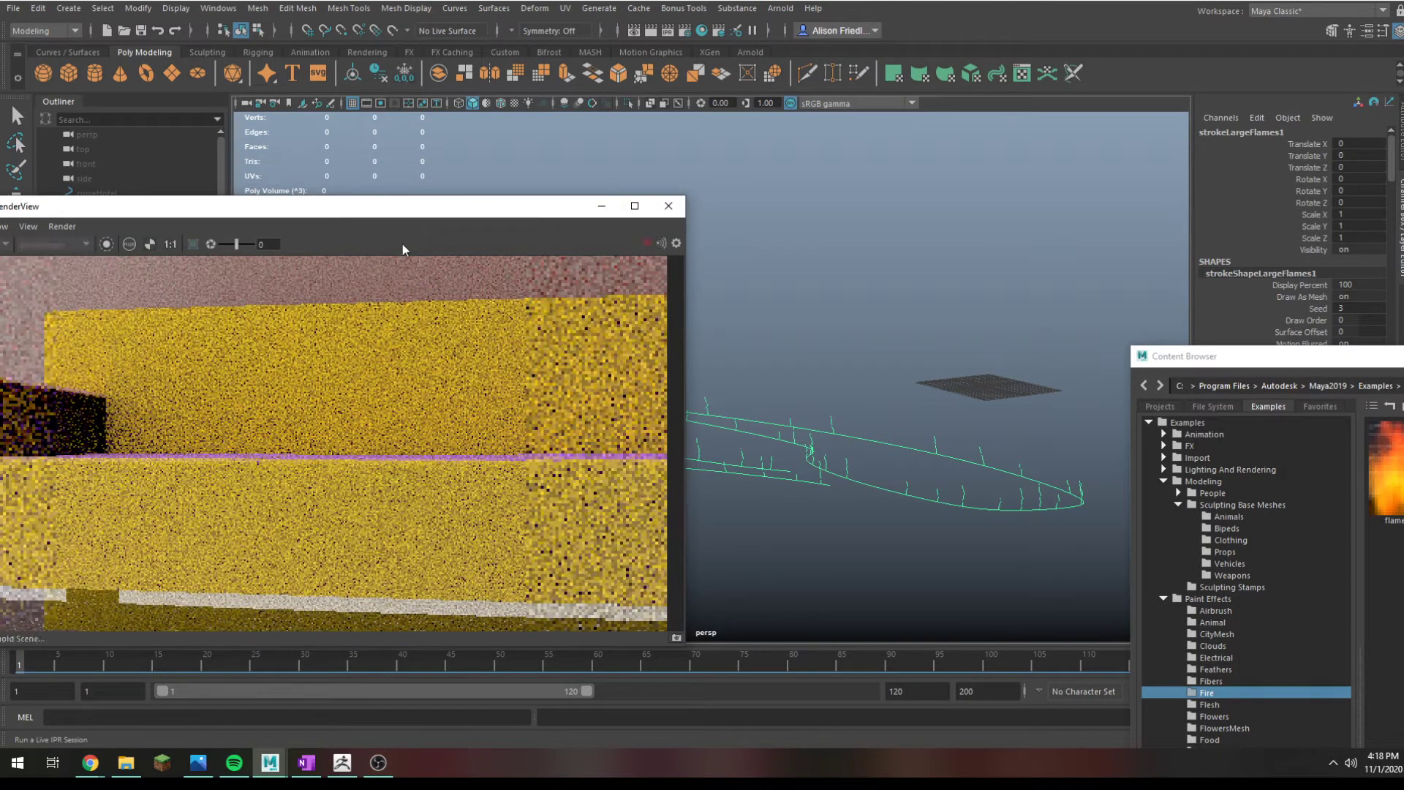
pyautogui.moveTo(386, 213); pyautogui.dragTo(663, 120)
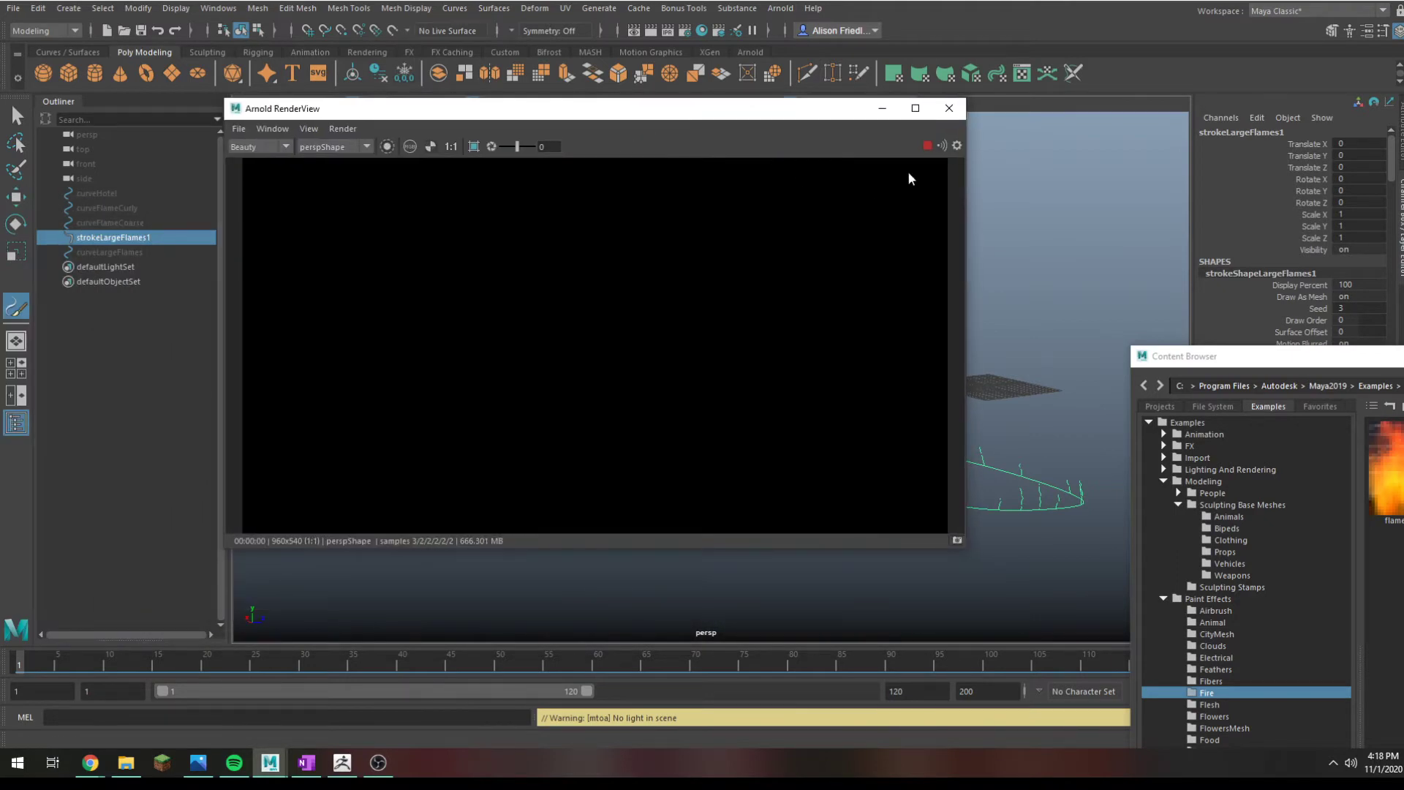
pyautogui.click(950, 108)
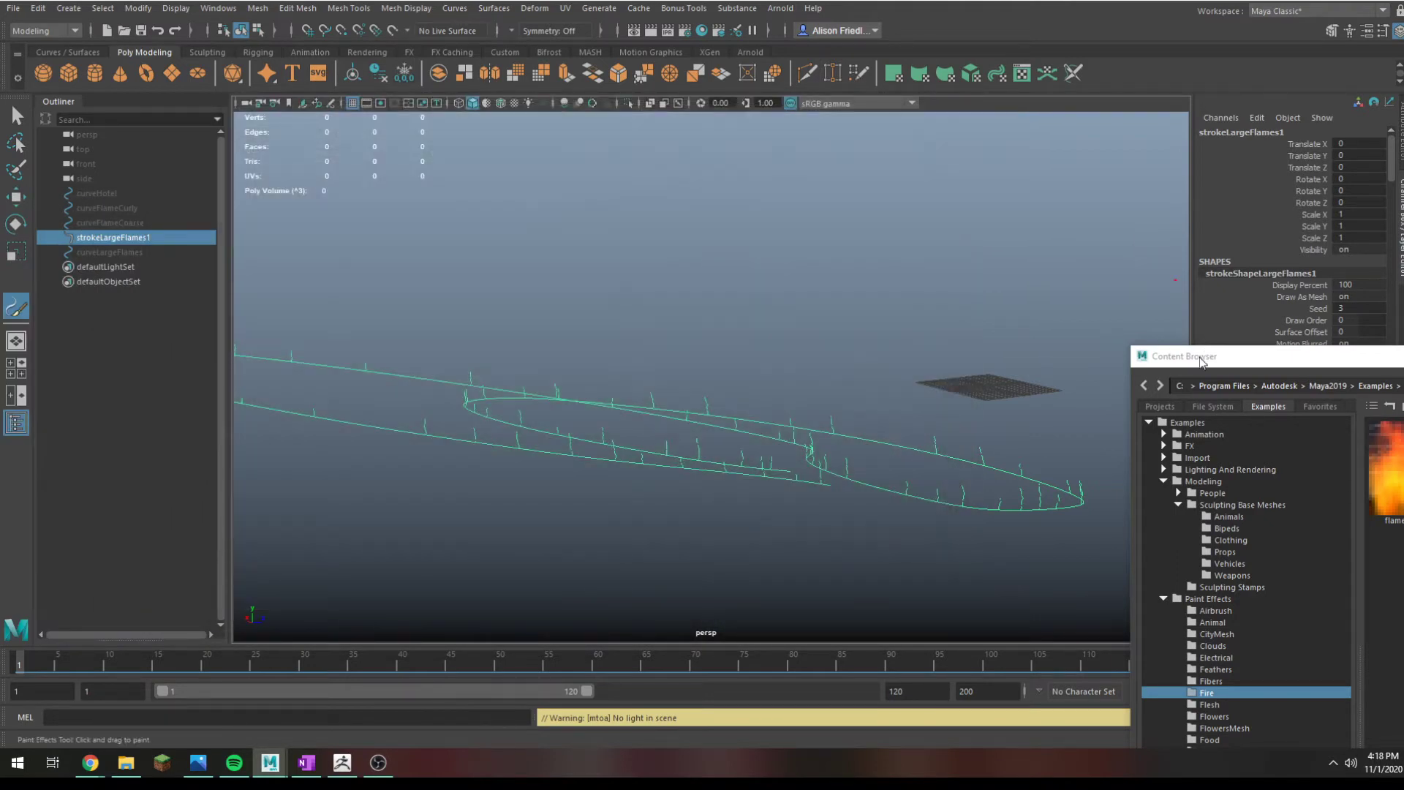
# Step: Add an Arnold Physical Sky light to the scene
pyautogui.click(780, 8)
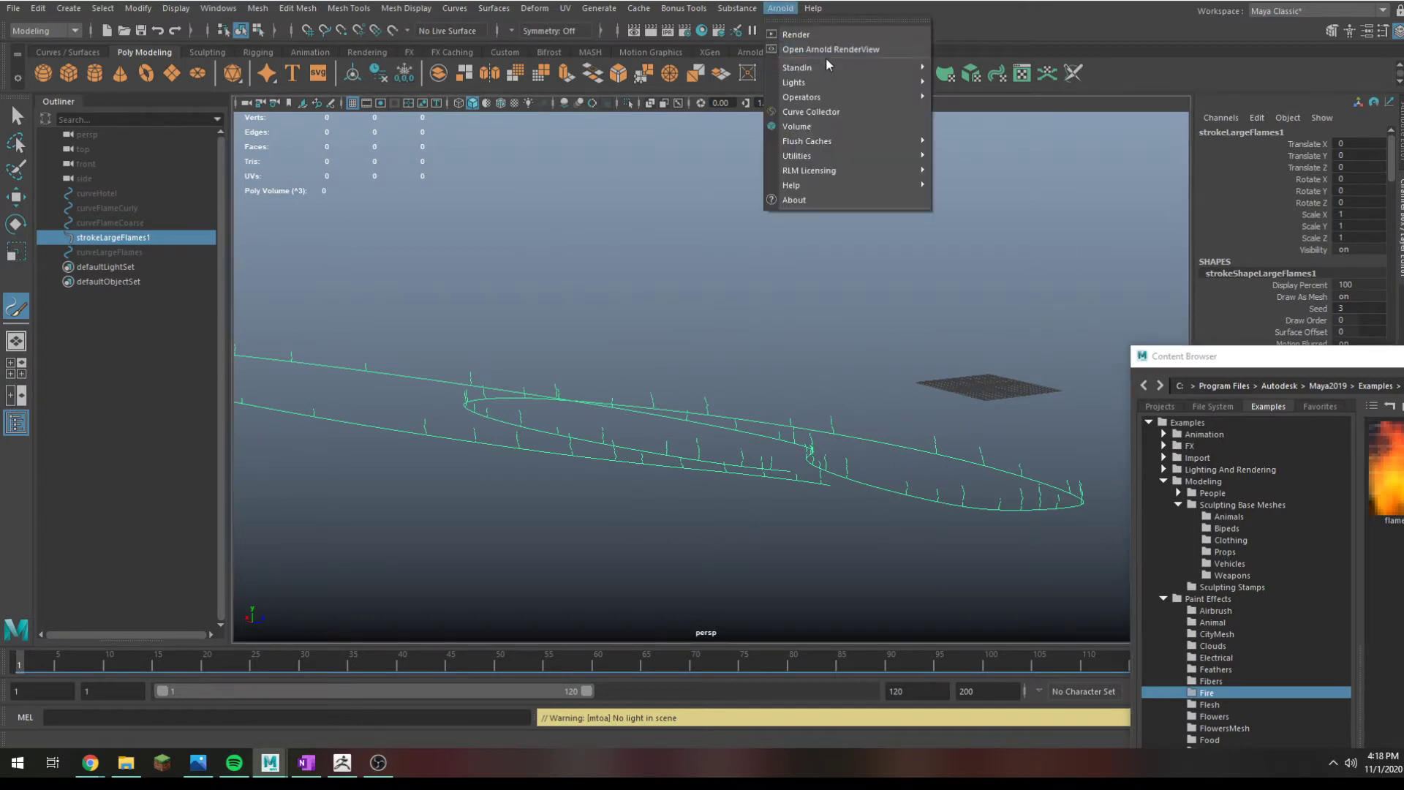
pyautogui.moveTo(877, 82)
pyautogui.click(973, 161)
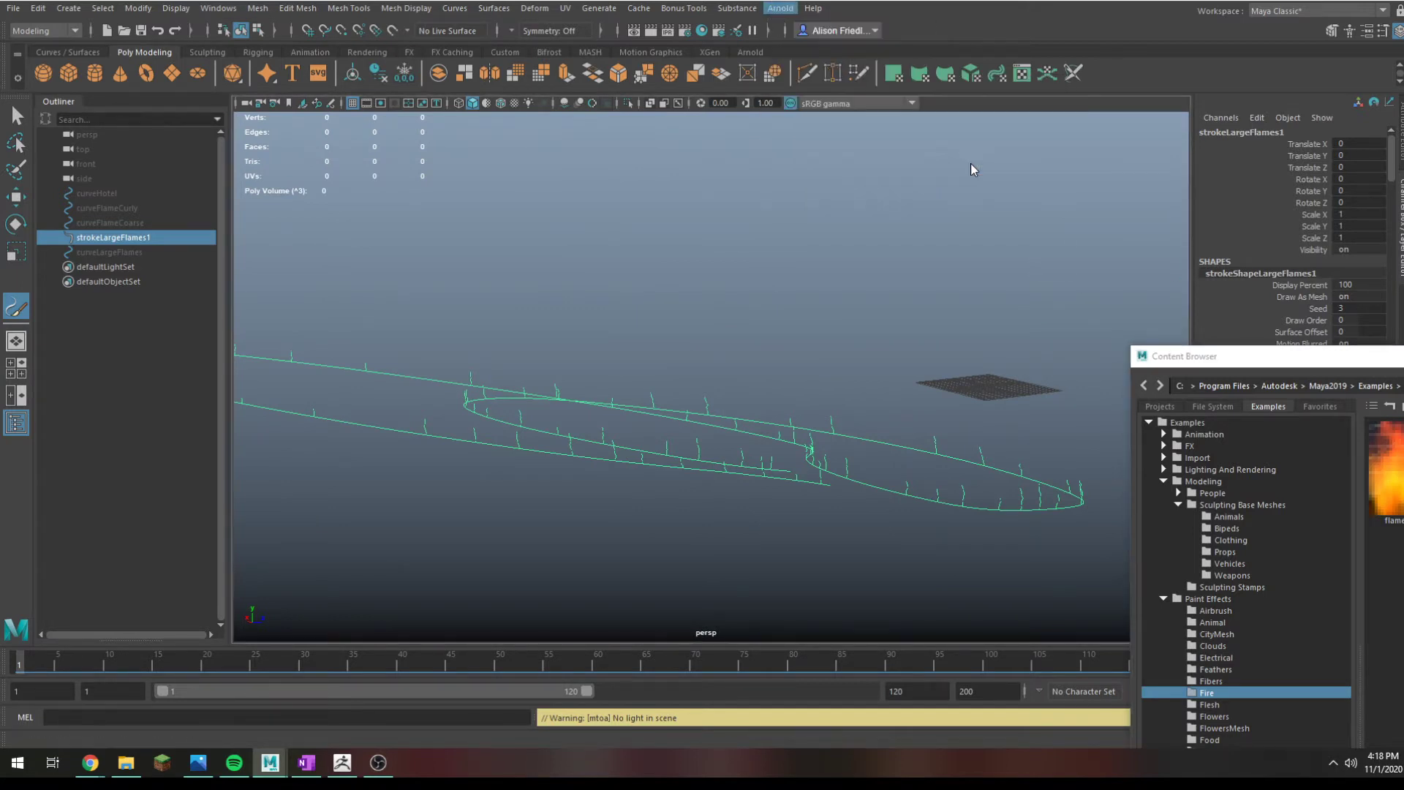
# Step: Preview the sky-lit flame stroke in the Arnold RenderView and close the preview
pyautogui.click(780, 8)
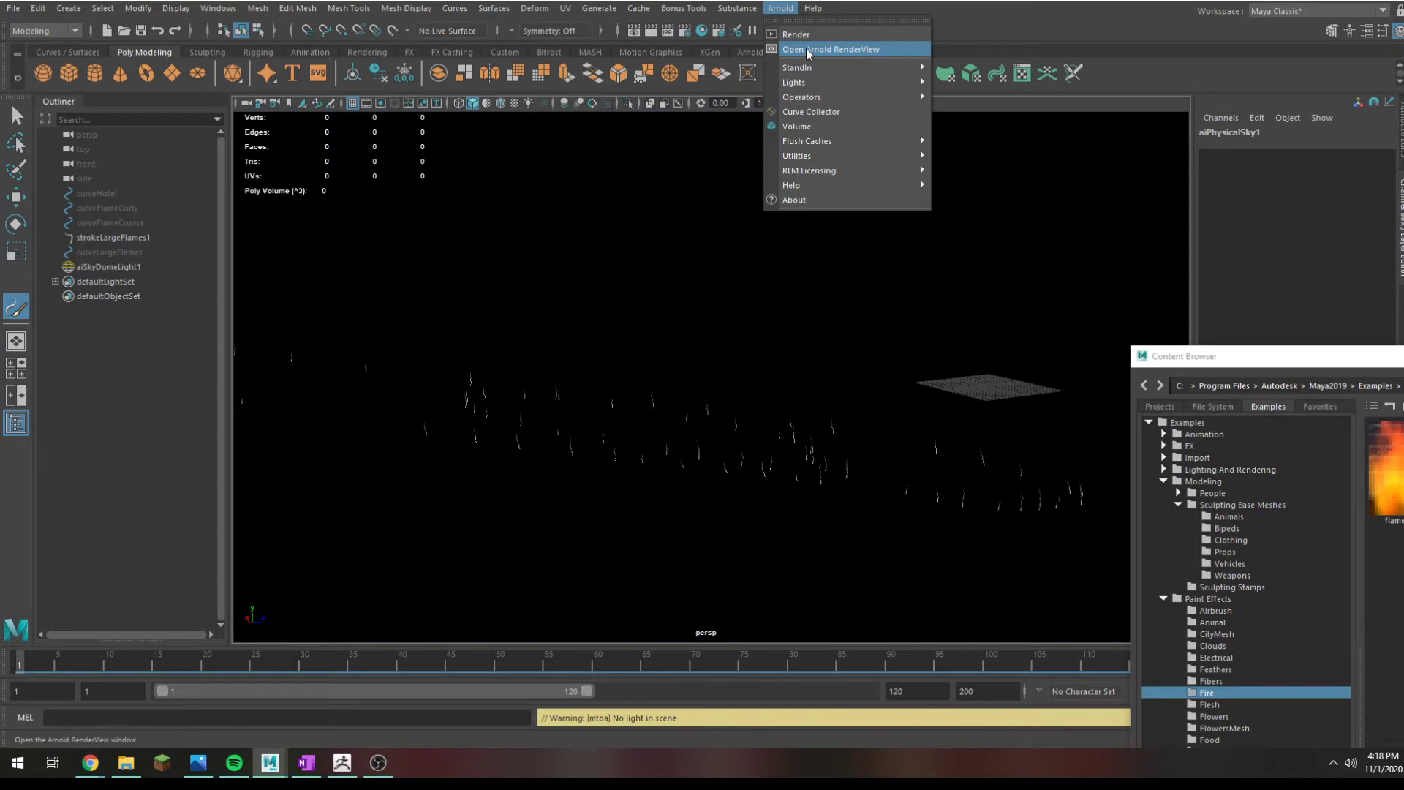
pyautogui.click(808, 49)
pyautogui.click(927, 145)
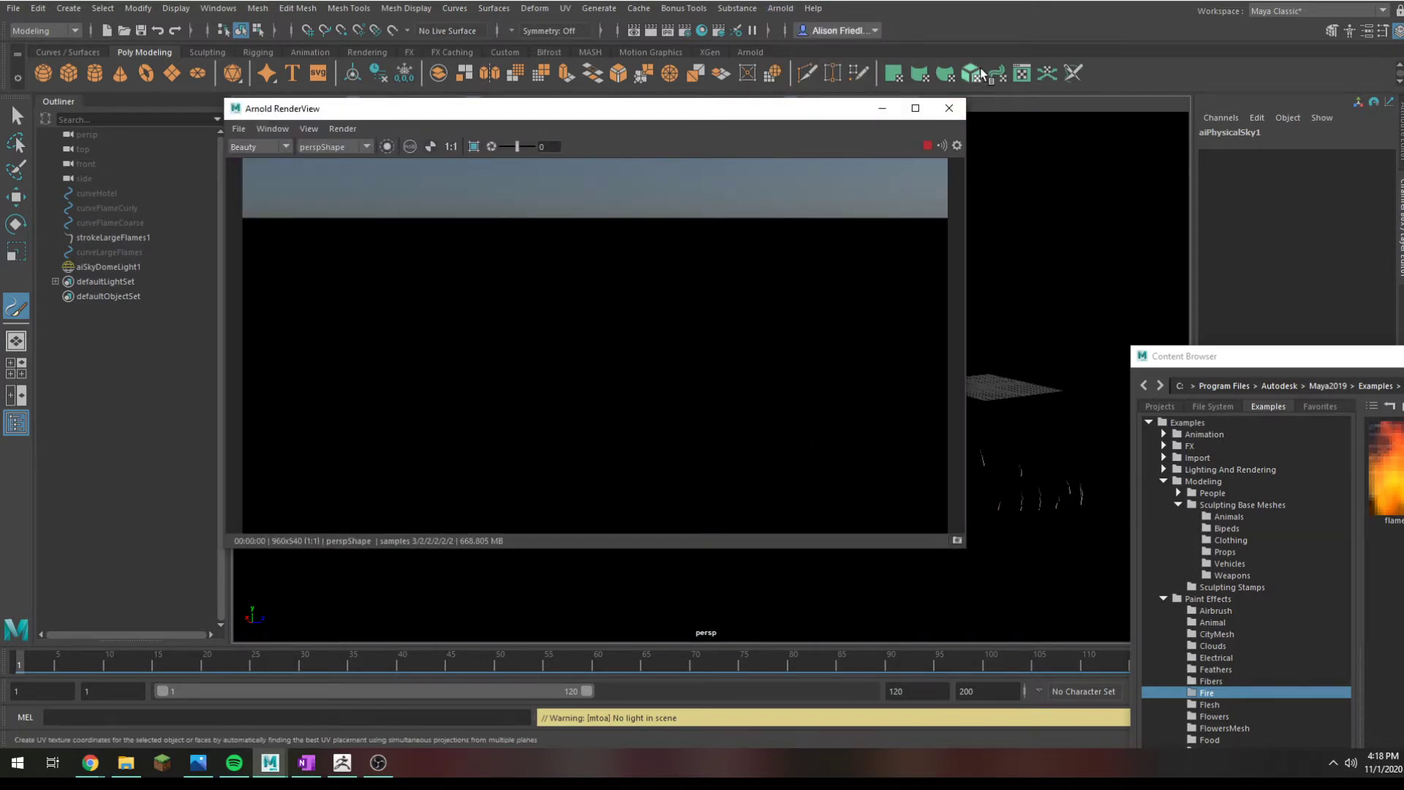
pyautogui.click(949, 108)
# Step: Delete all the flame strokes and their curves from the scene, keeping the sky dome light
pyautogui.moveTo(1156, 369); pyautogui.dragTo(618, 133)
pyautogui.click(550, 418)
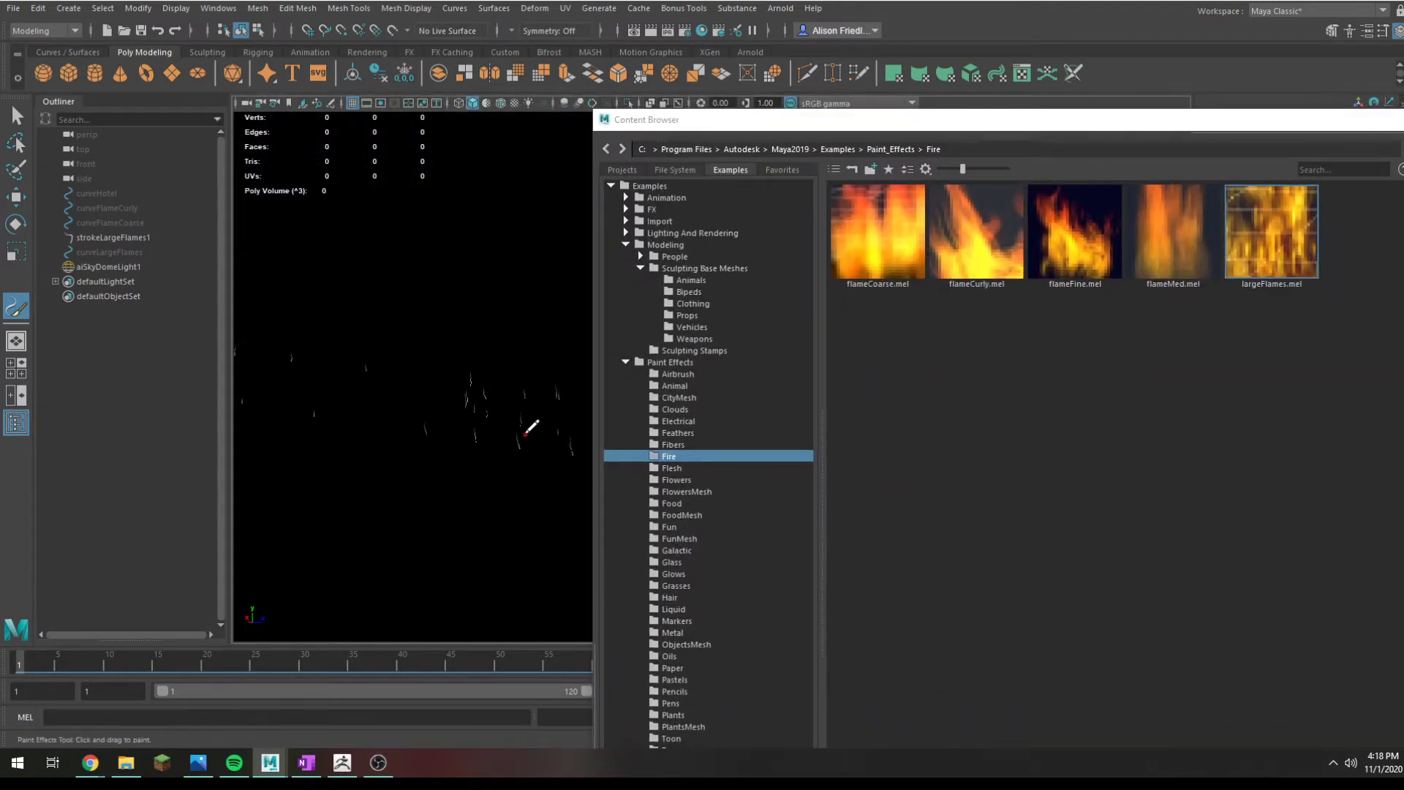
pyautogui.click(130, 190)
pyautogui.keyDown('shift'); pyautogui.click(142, 250); pyautogui.keyUp('shift')
pyautogui.press('Delete')
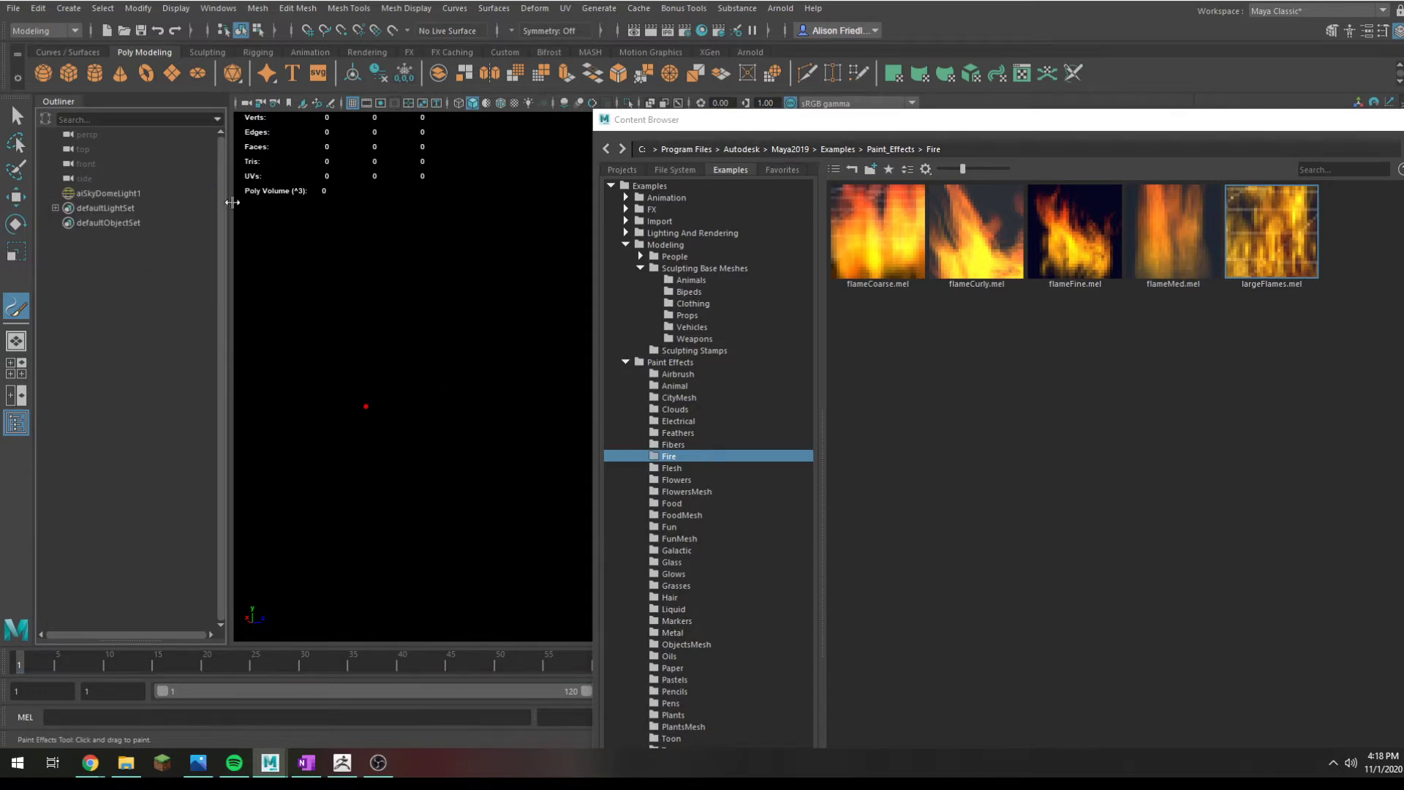
# Step: Create a large polygon plane as the ground in the perspective view
pyautogui.click(173, 74)
pyautogui.moveTo(585, 486); pyautogui.dragTo(643, 410)
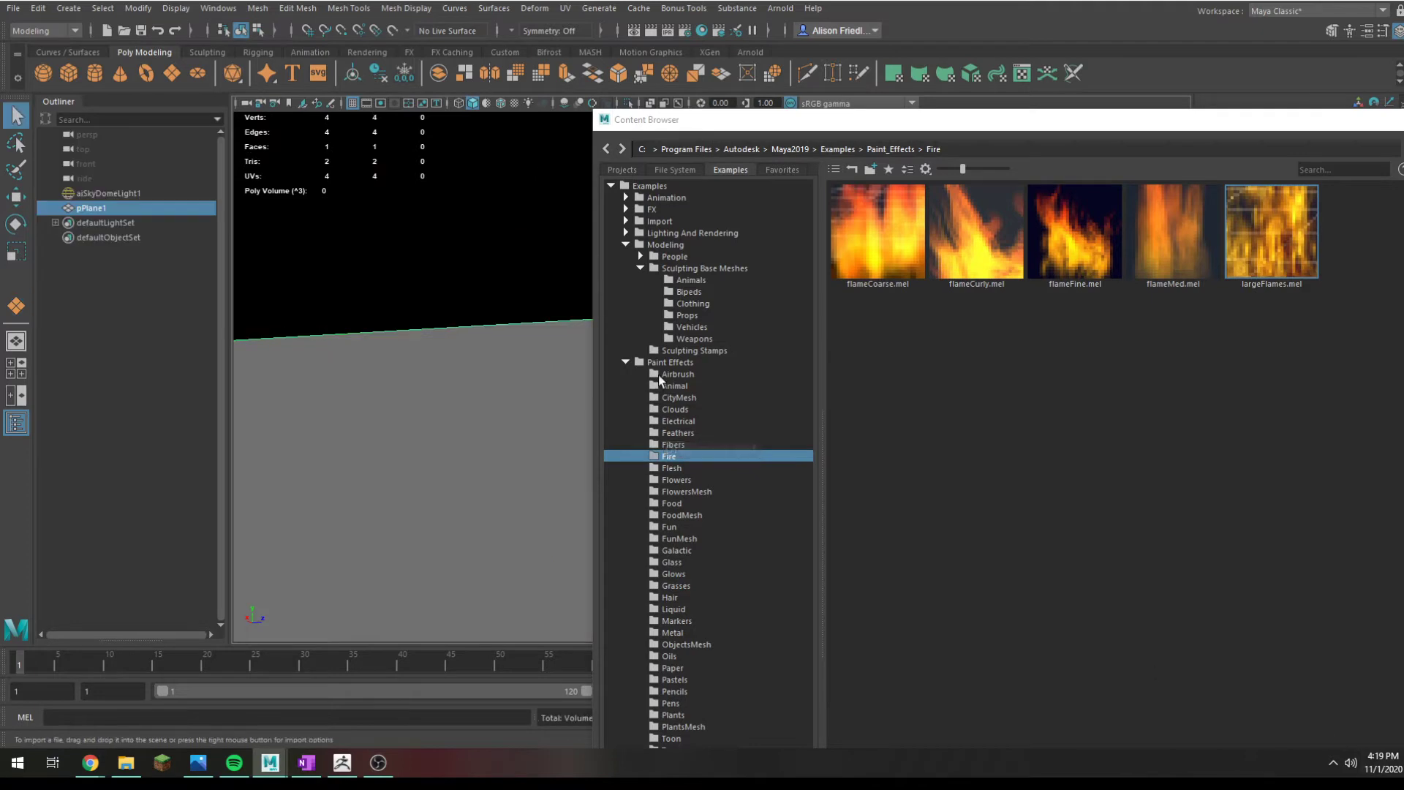
# Step: Paint a looping stroke over the ground plane with the dahliaPink brush from the Paint Effects Flowers examples
pyautogui.click(671, 469)
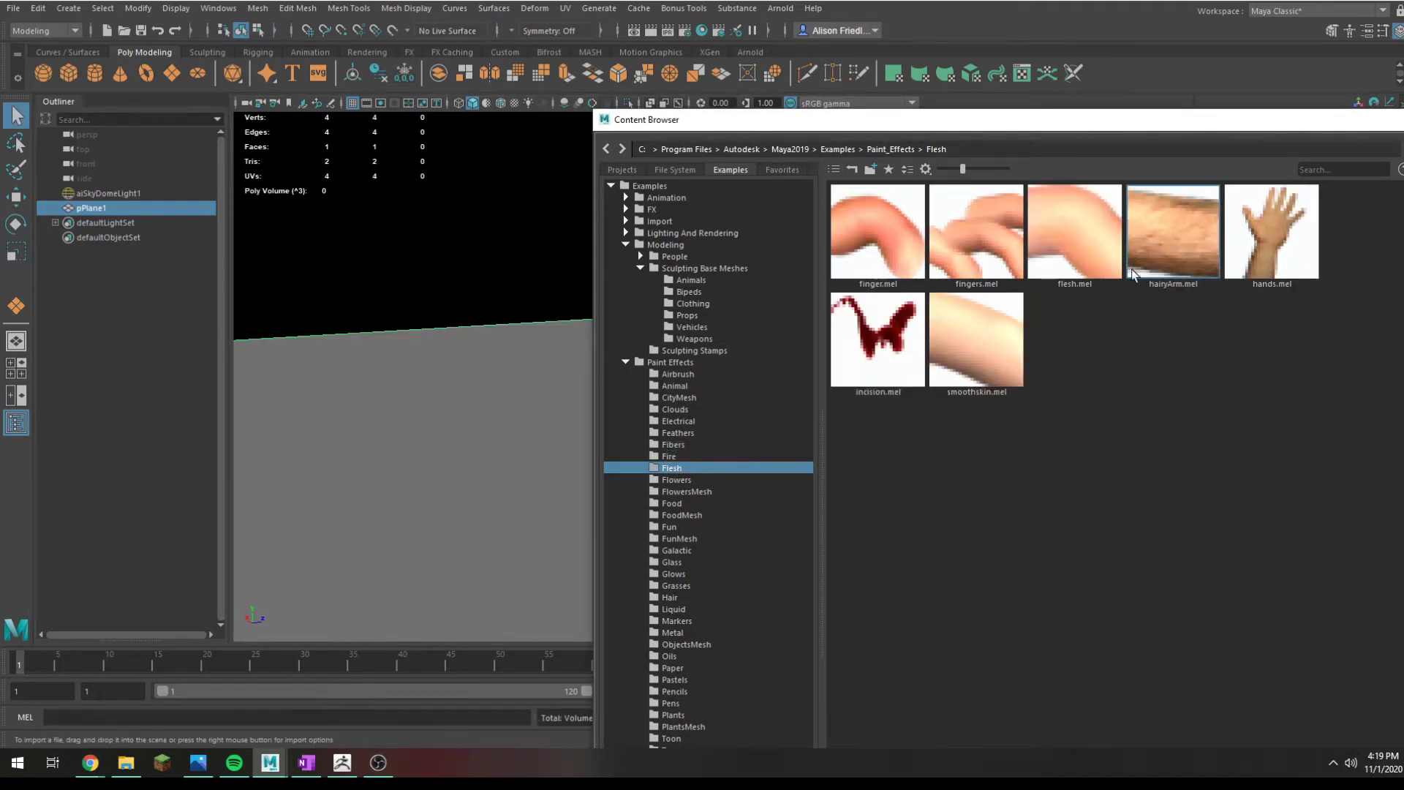
pyautogui.click(674, 490)
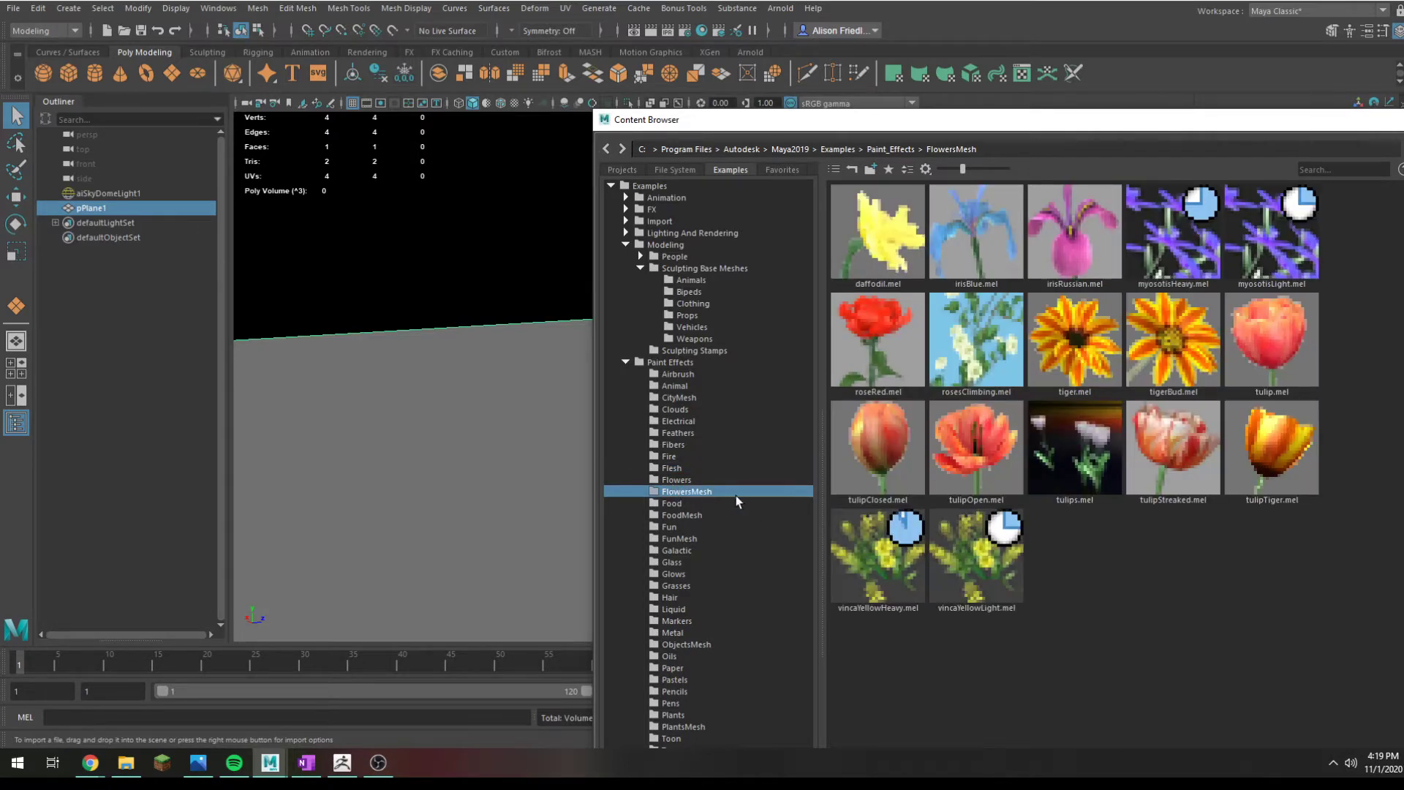
pyautogui.click(676, 480)
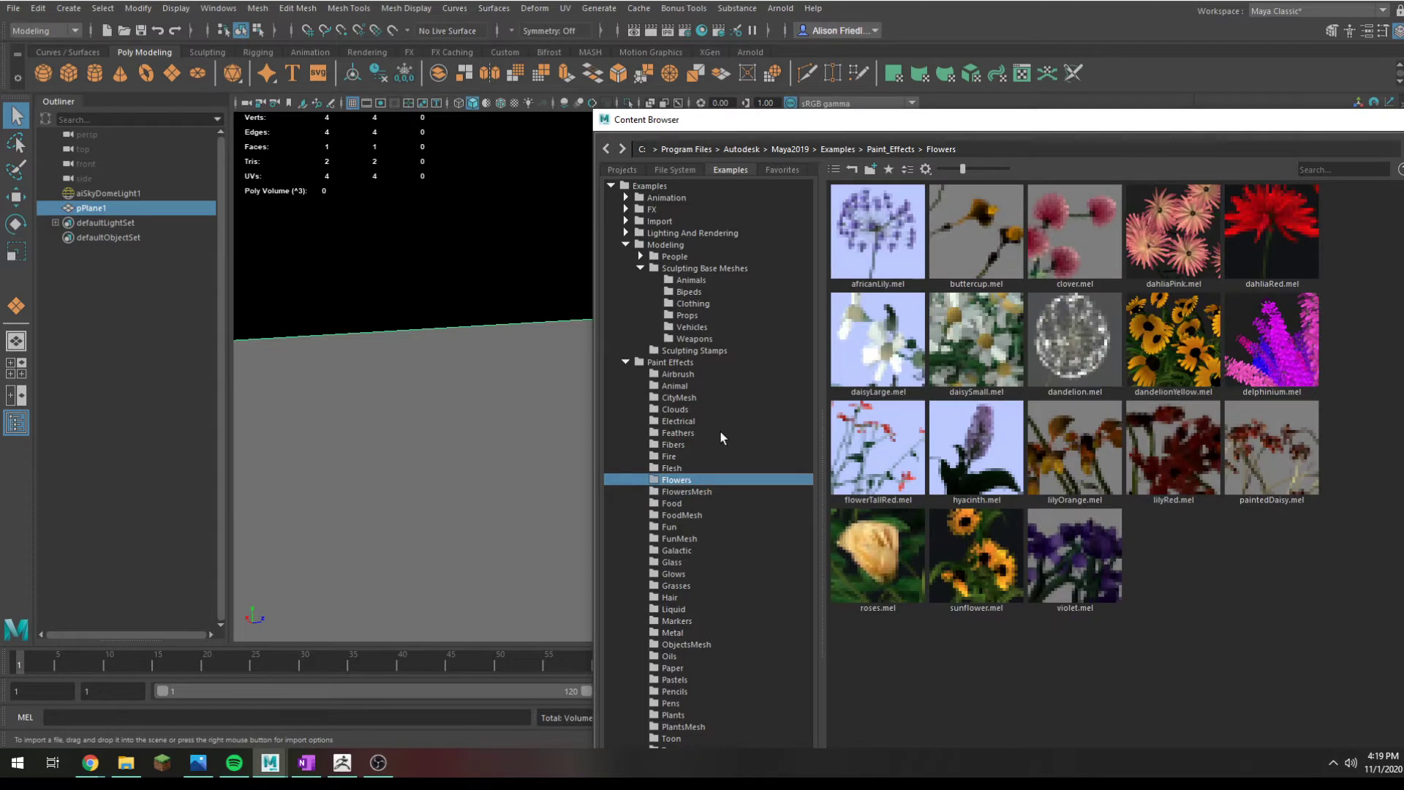
pyautogui.click(1200, 237)
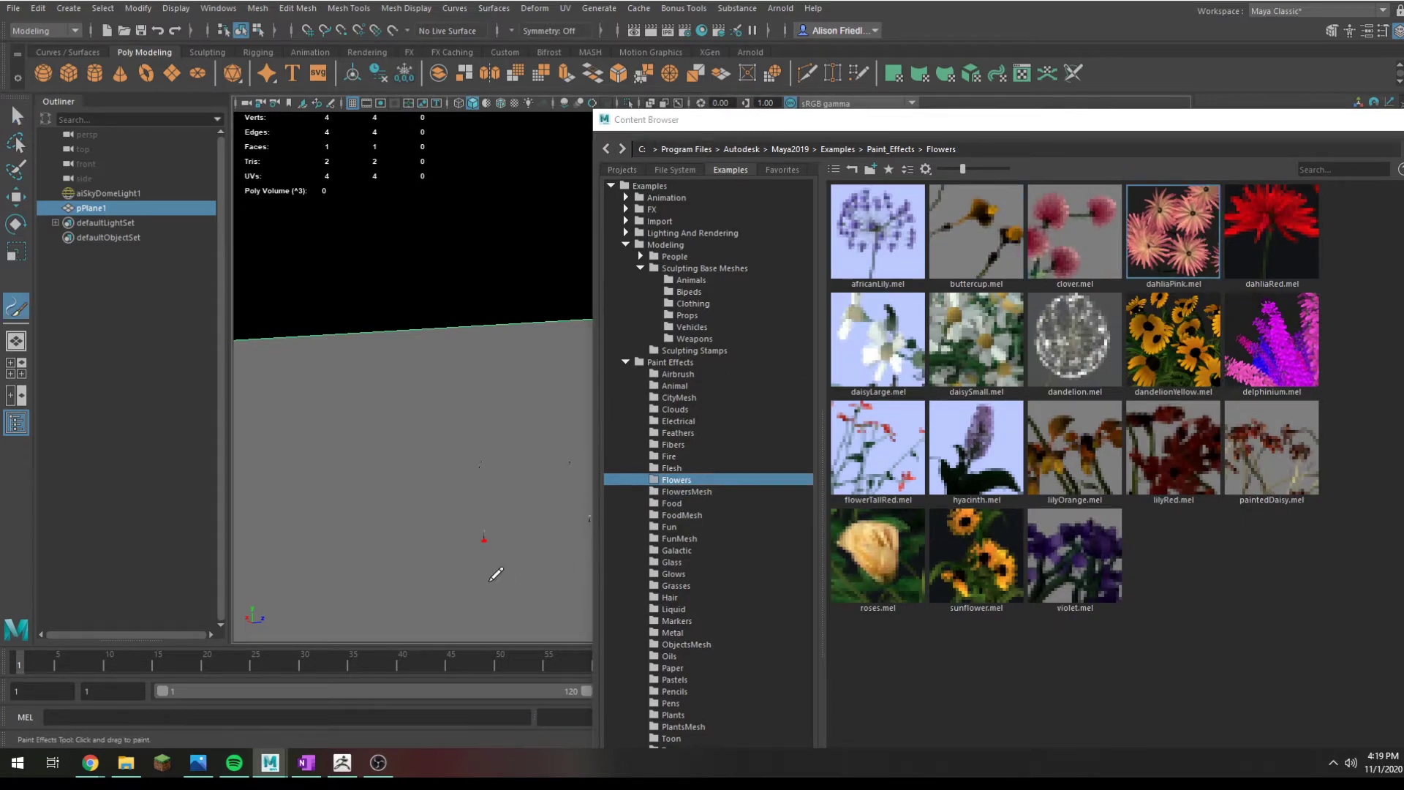
pyautogui.moveTo(495, 575)
pyautogui.mouseDown()
pyautogui.moveTo(568, 534)
pyautogui.moveTo(540, 503)
pyautogui.moveTo(469, 536)
pyautogui.mouseUp()
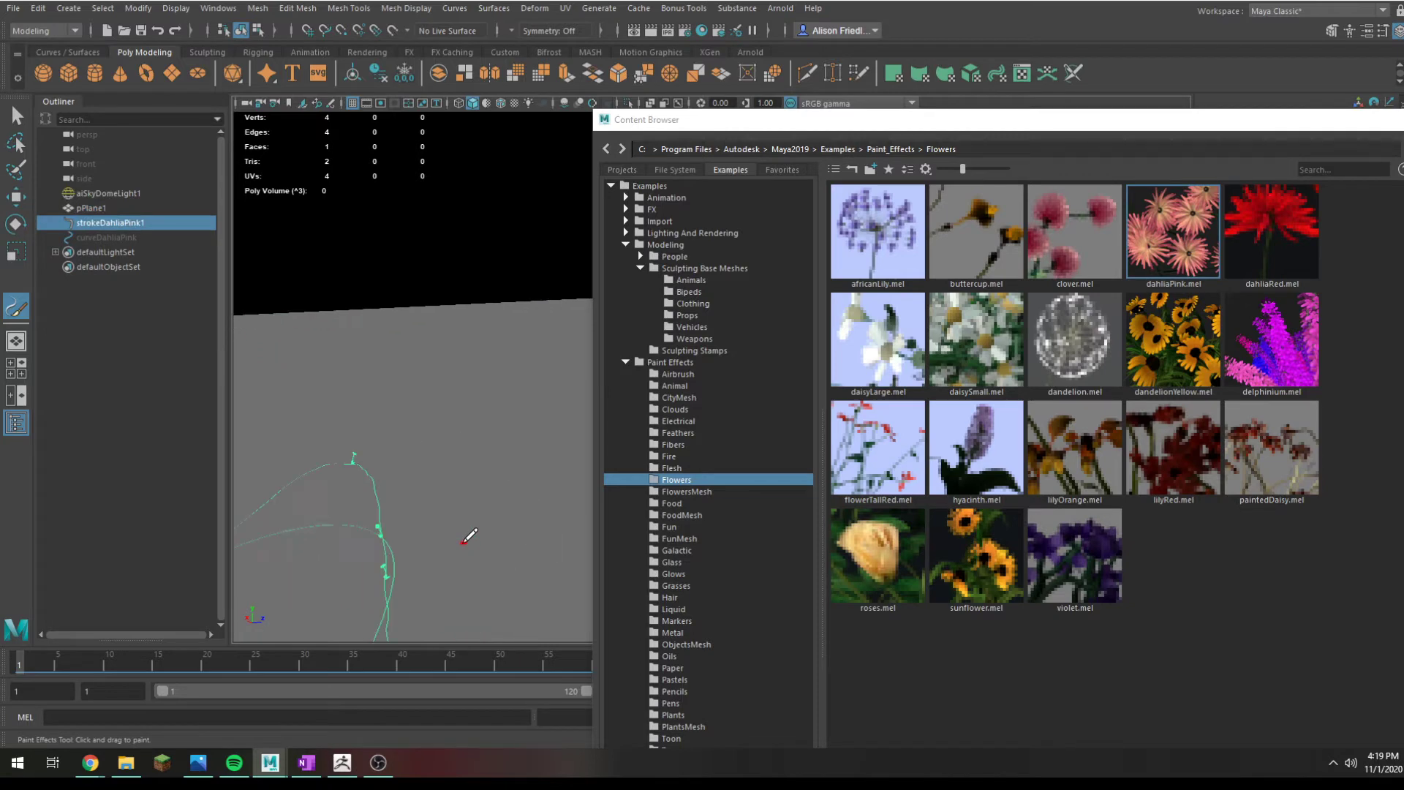
pyautogui.hotkey('ctrl', 'z')
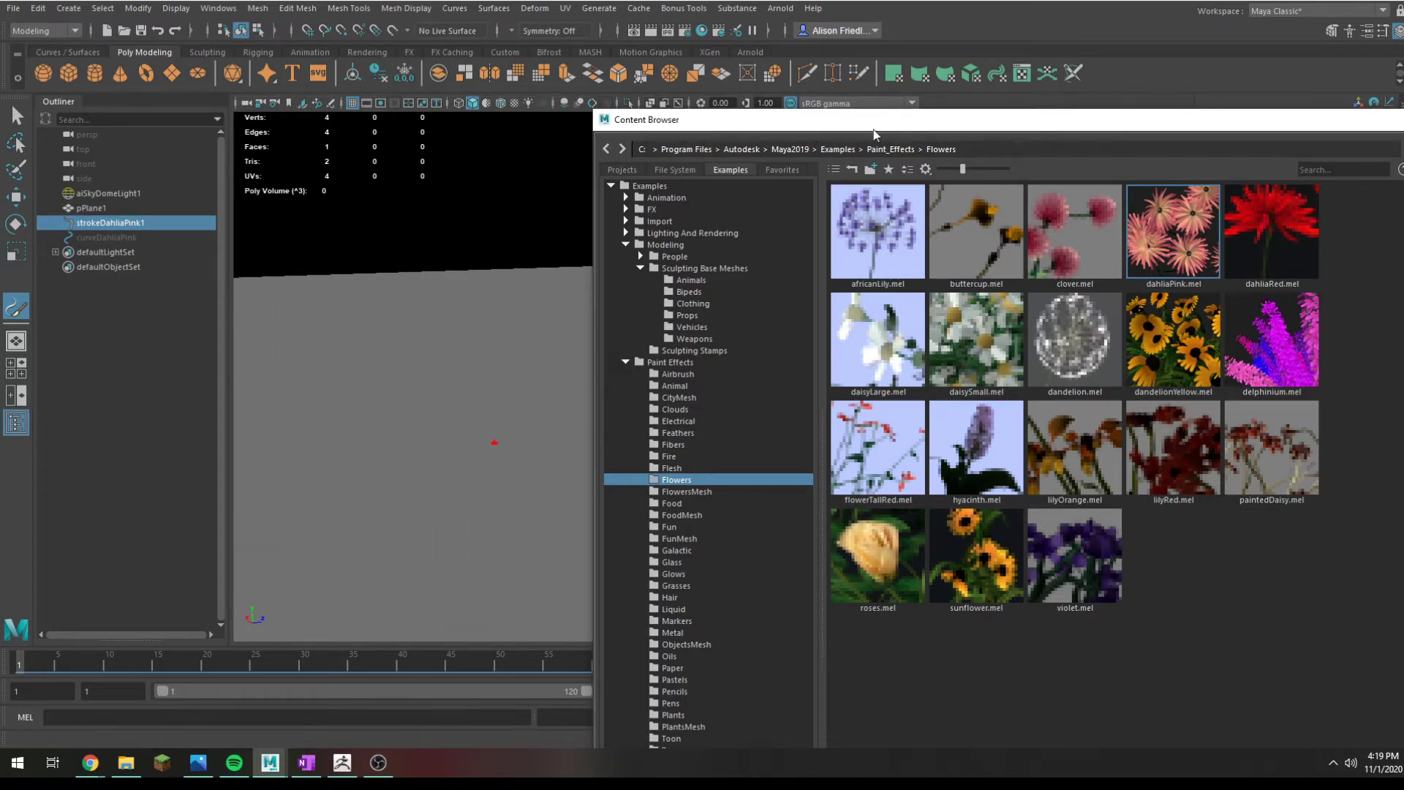
pyautogui.moveTo(874, 134); pyautogui.dragTo(1401, 293)
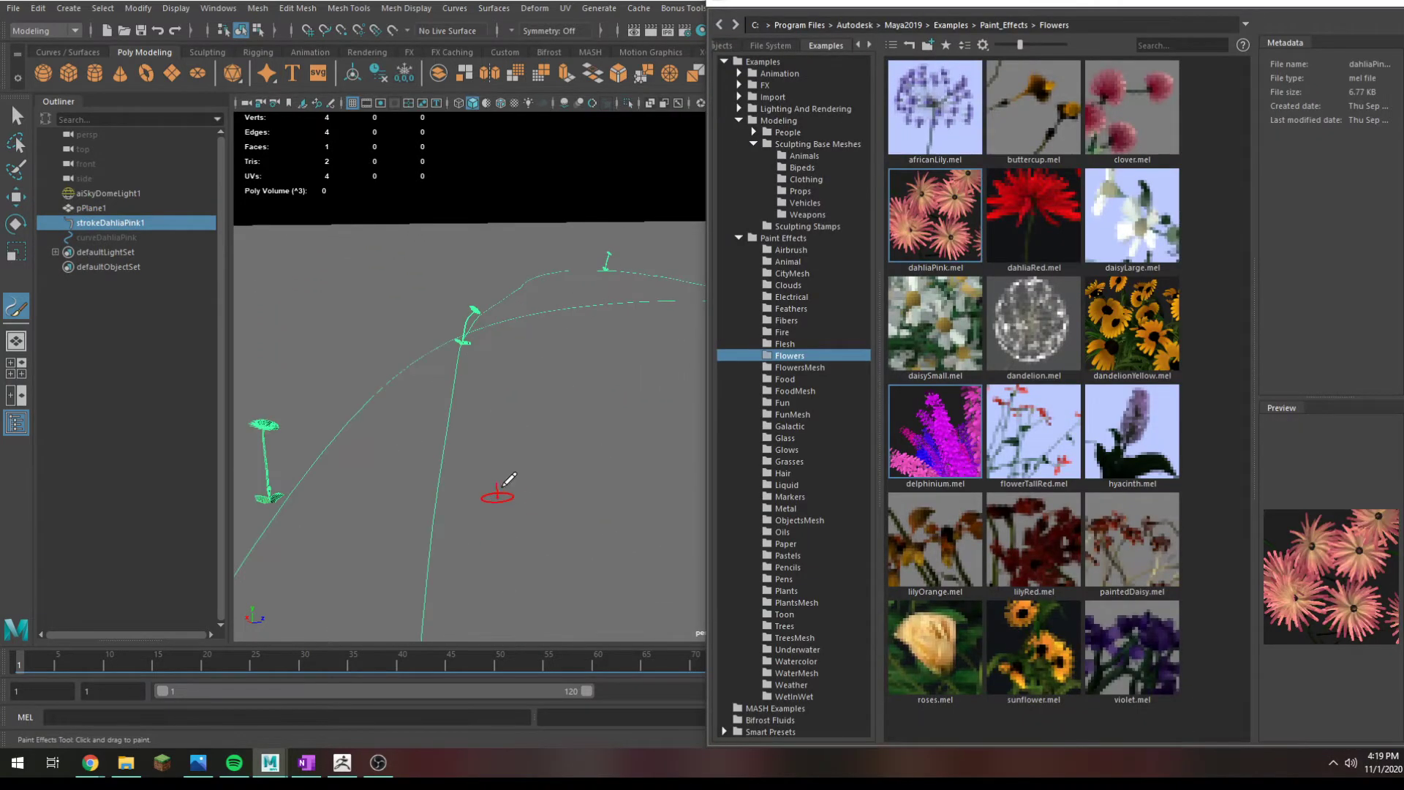
pyautogui.keyDown('alt'); pyautogui.moveTo(508, 479); pyautogui.dragTo(691, 459); pyautogui.keyUp('alt')
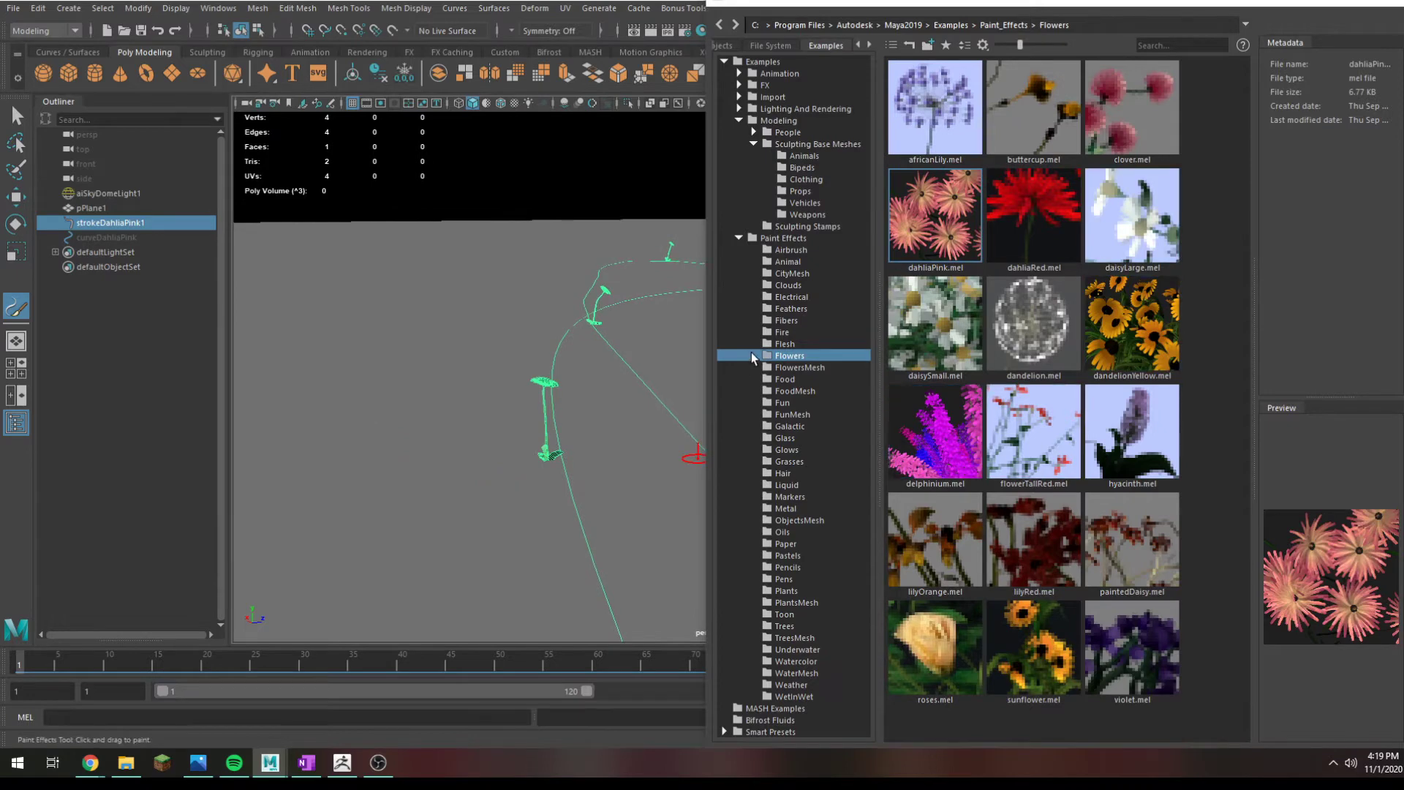
# Step: Paint a curved row of flowers on the plane with the tulipStreaked brush from FlowersMesh and inspect it up close
pyautogui.click(823, 367)
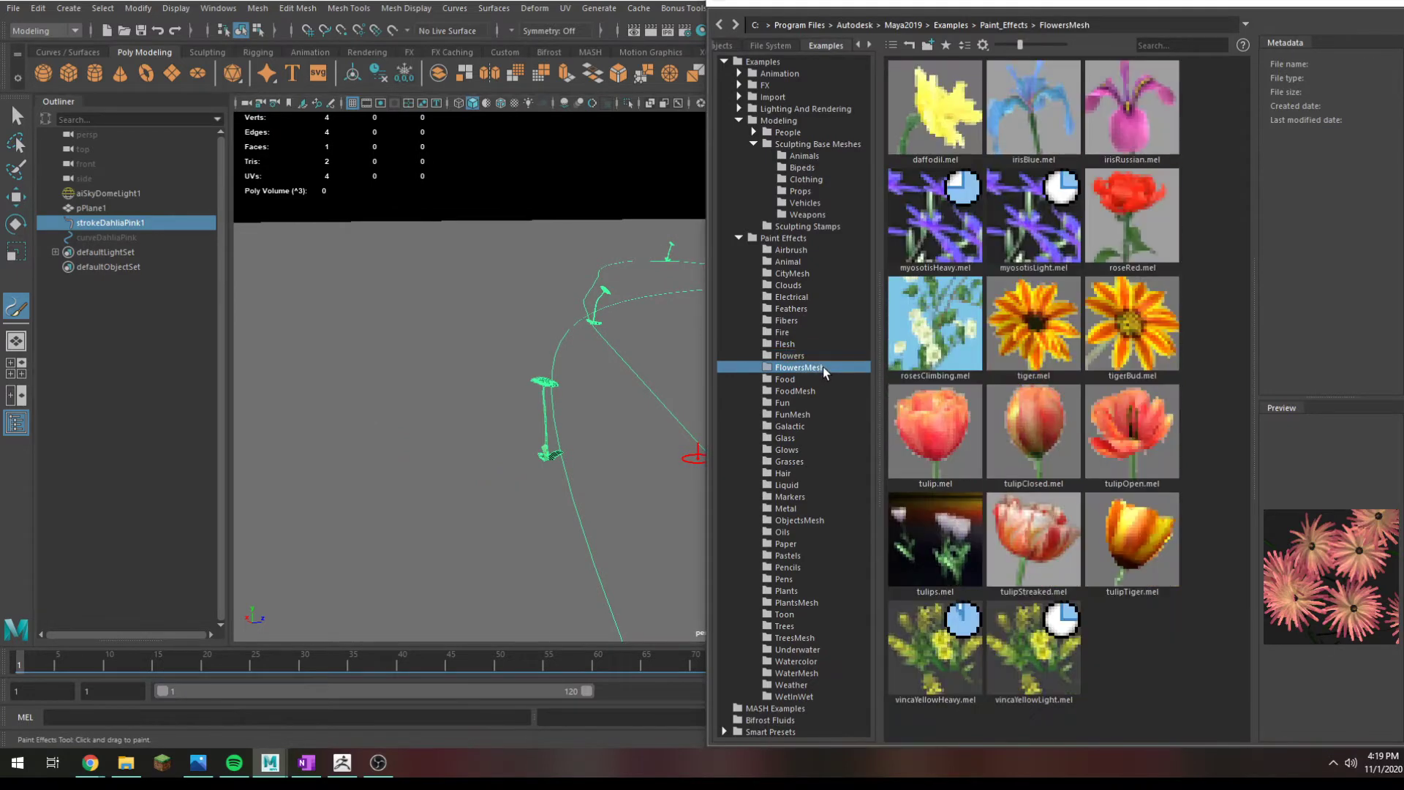
pyautogui.click(1037, 523)
pyautogui.moveTo(261, 549)
pyautogui.mouseDown()
pyautogui.moveTo(418, 400)
pyautogui.moveTo(398, 572)
pyautogui.moveTo(428, 573)
pyautogui.mouseUp()
pyautogui.moveTo(462, 377)
pyautogui.keyDown('alt'); pyautogui.mouseDown()
pyautogui.moveTo(479, 400)
pyautogui.moveTo(458, 407)
pyautogui.moveTo(461, 385)
pyautogui.moveTo(495, 392)
pyautogui.mouseUp(); pyautogui.keyUp('alt')
pyautogui.keyDown('alt'); pyautogui.moveTo(564, 426); pyautogui.dragTo(366, 409, button='middle'); pyautogui.keyUp('alt')
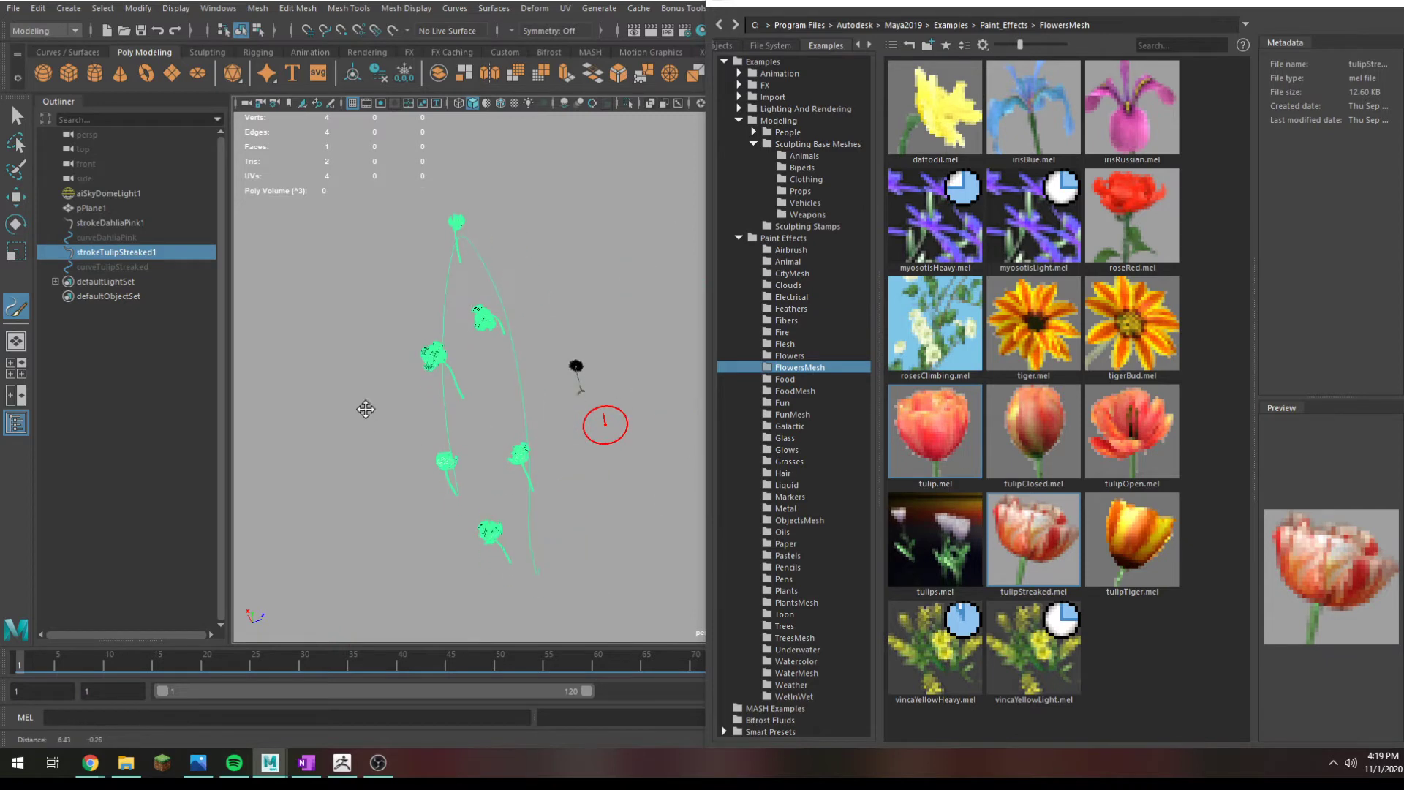
pyautogui.keyDown('alt'); pyautogui.moveTo(366, 409); pyautogui.dragTo(384, 369); pyautogui.keyUp('alt')
pyautogui.keyDown('alt'); pyautogui.moveTo(384, 369); pyautogui.dragTo(395, 289, button='right'); pyautogui.keyUp('alt')
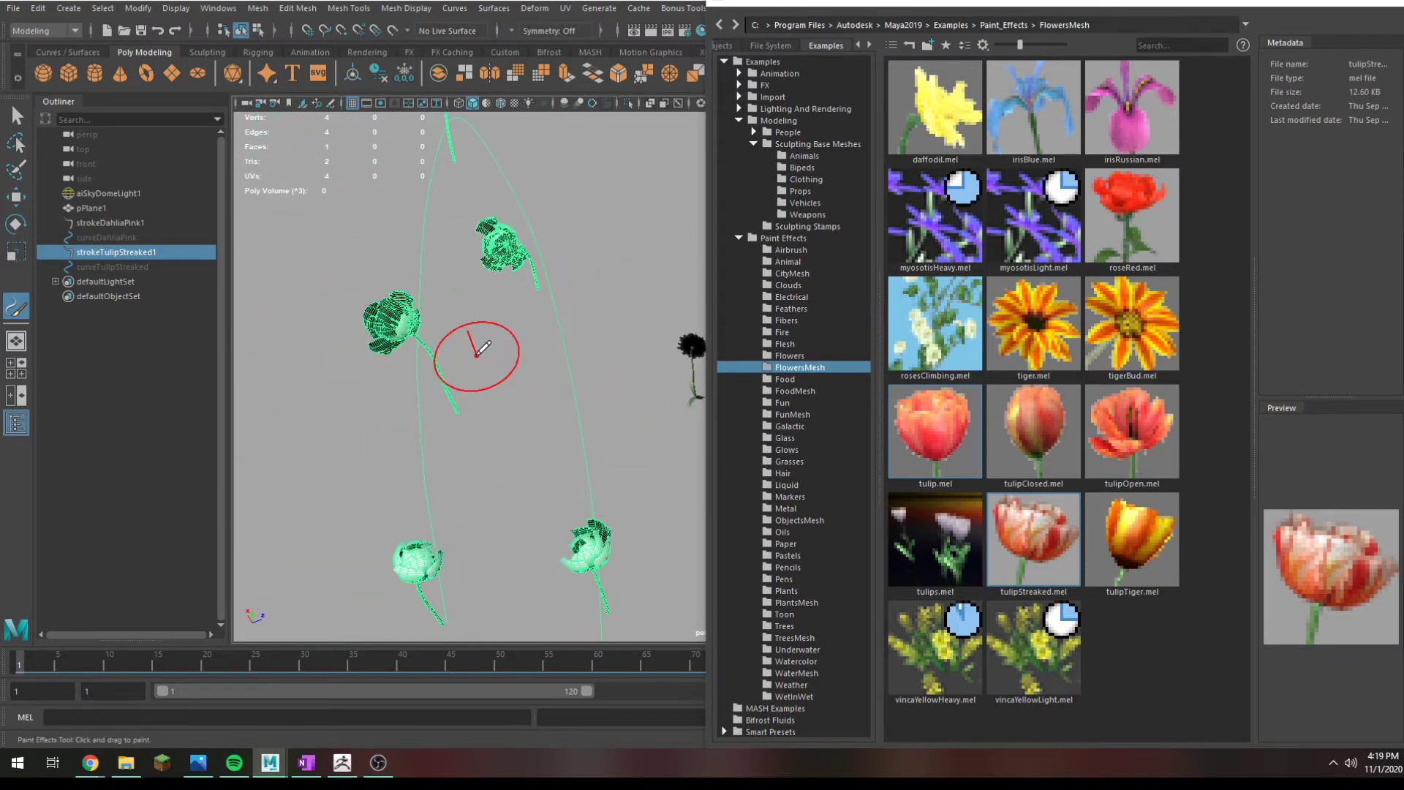
# Step: Leave the painting tool, then select the pink dahlia stroke and frame it in the perspective view
pyautogui.press('q')
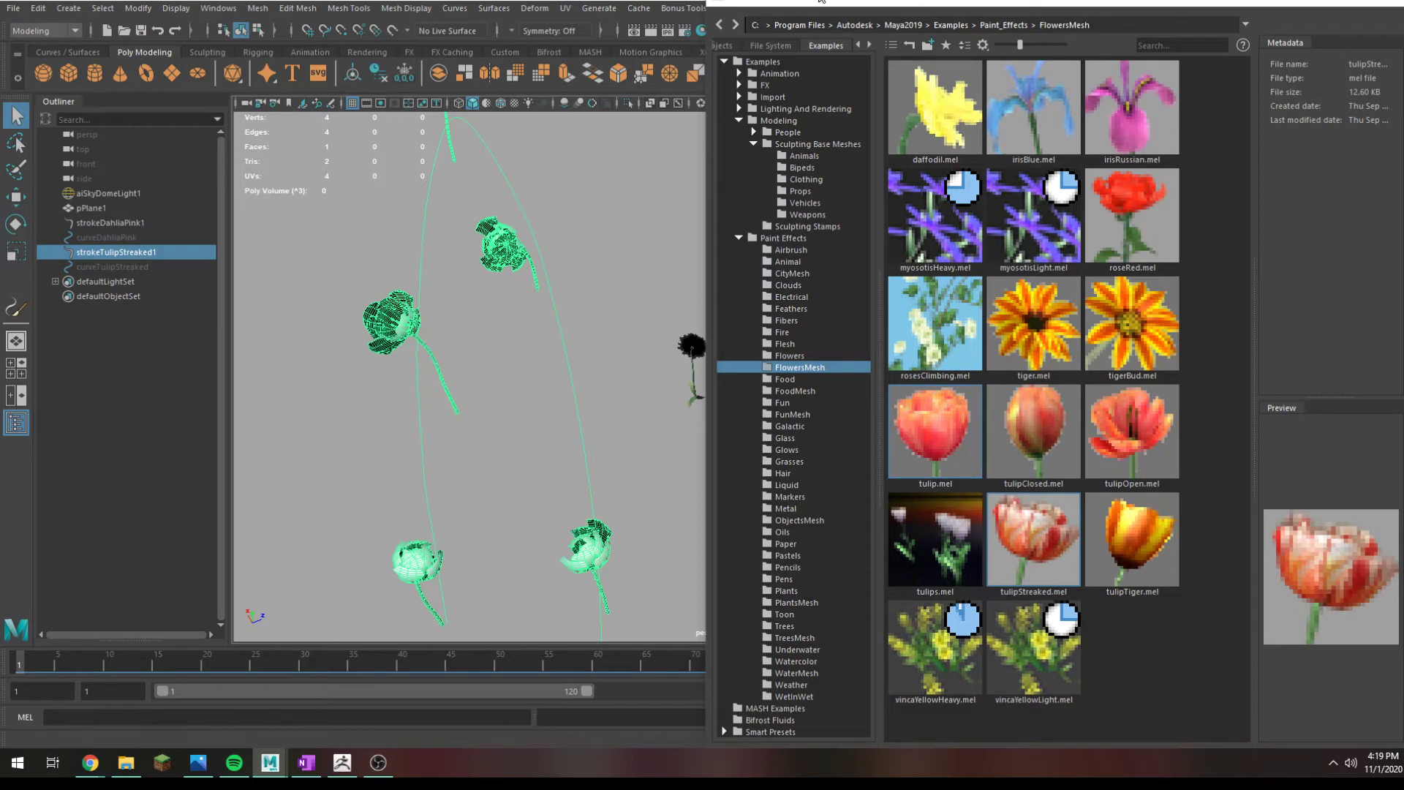
pyautogui.moveTo(856, 4); pyautogui.dragTo(1009, 351)
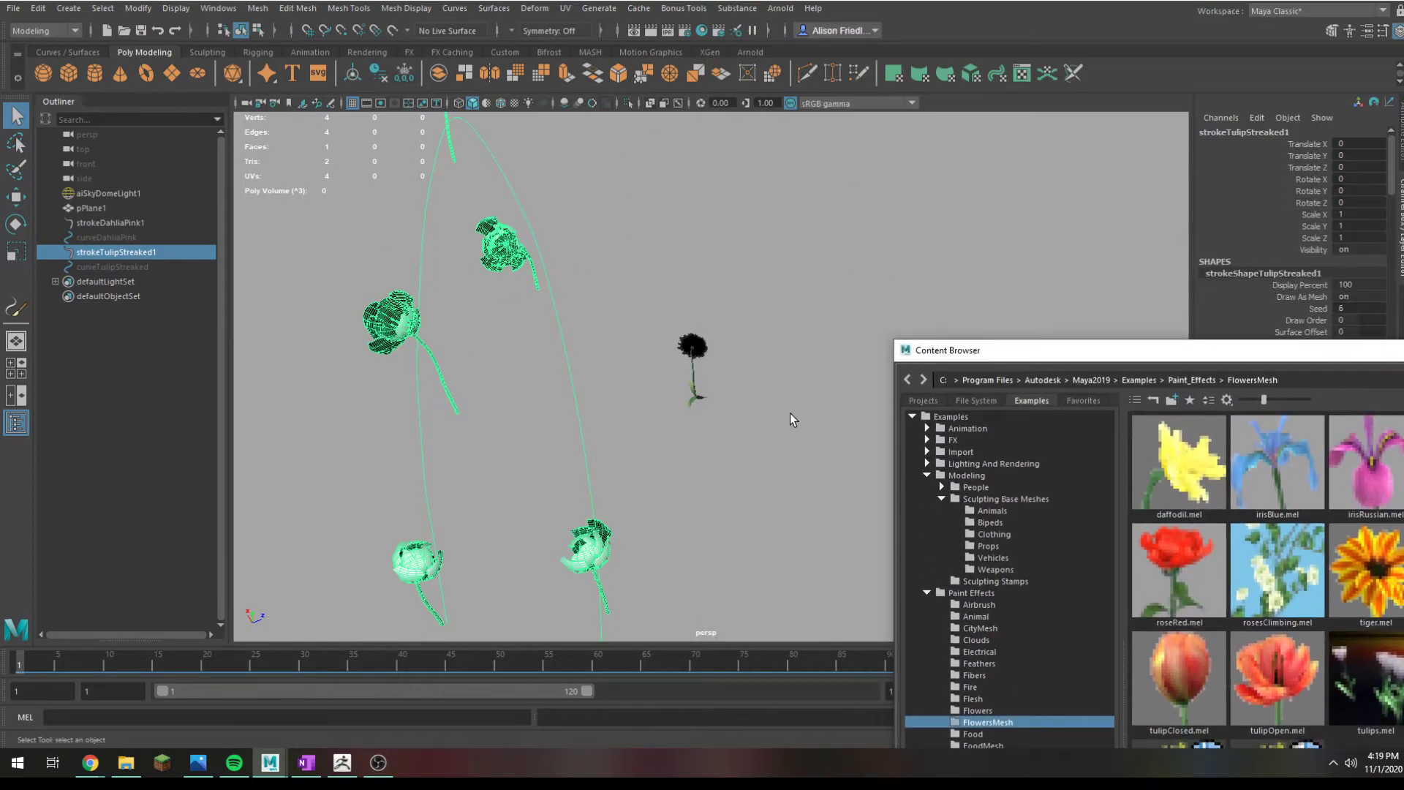
pyautogui.click(702, 335)
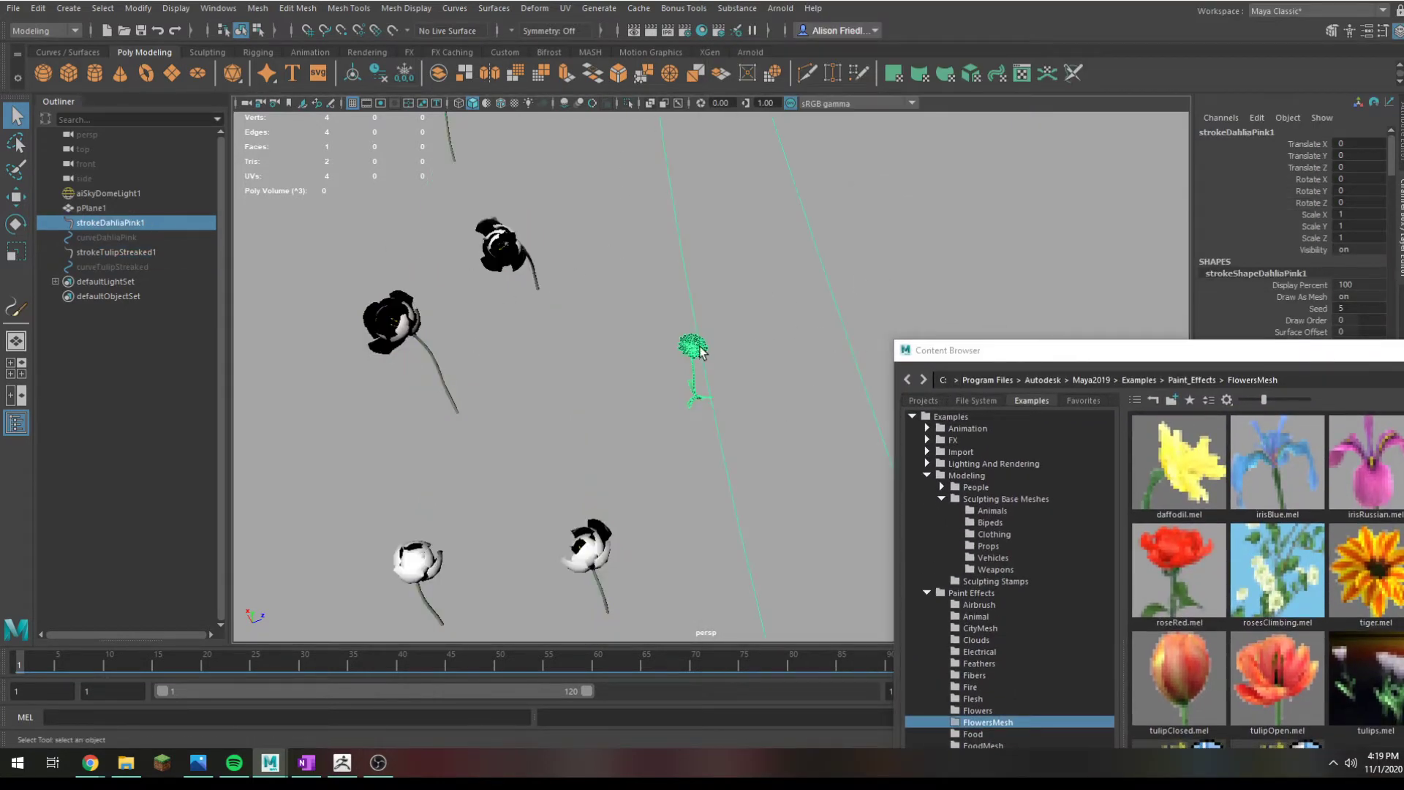
pyautogui.press('f')
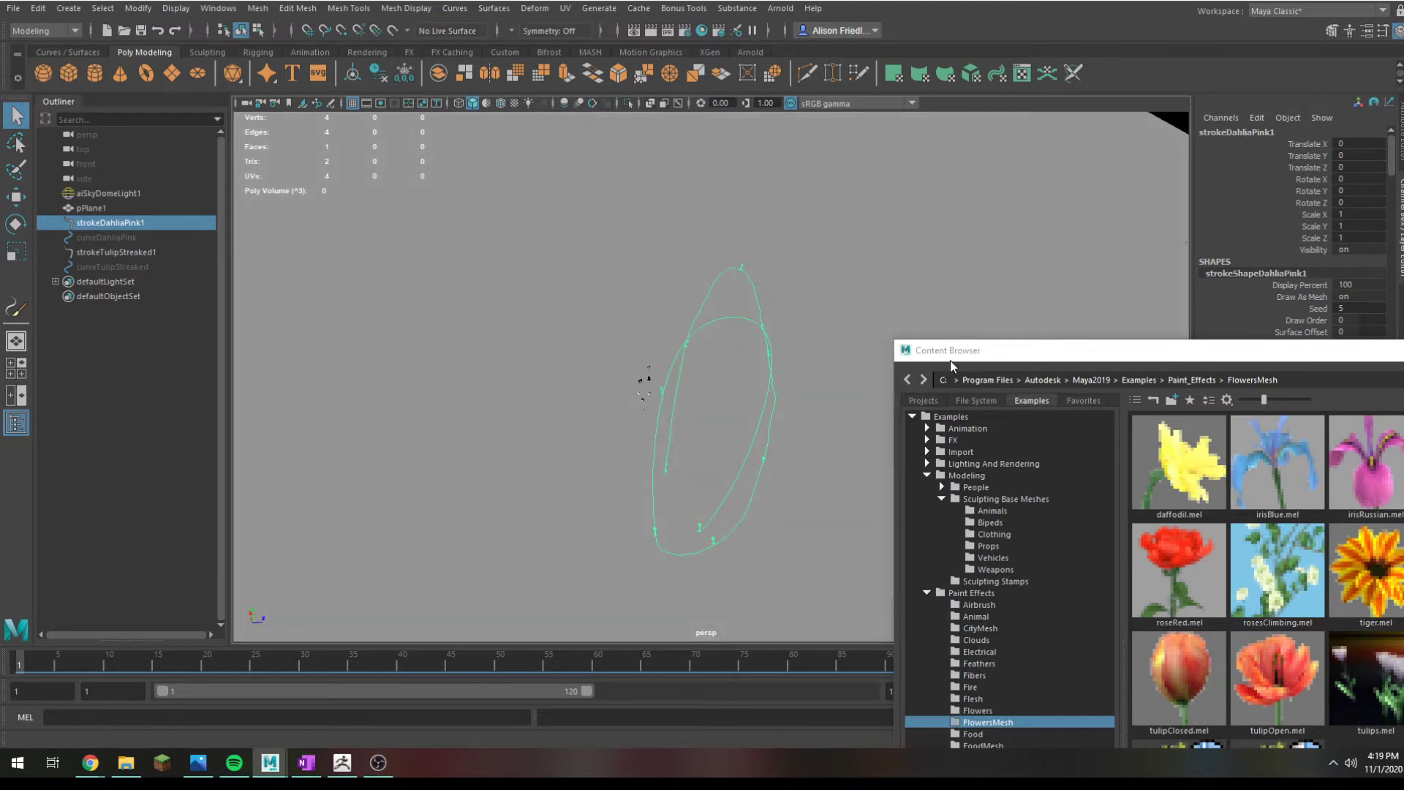
# Step: Browse the Food brushes, then paint a small clump beside the dahlias with the cattail brush from Grasses
pyautogui.moveTo(947, 361); pyautogui.dragTo(783, 120)
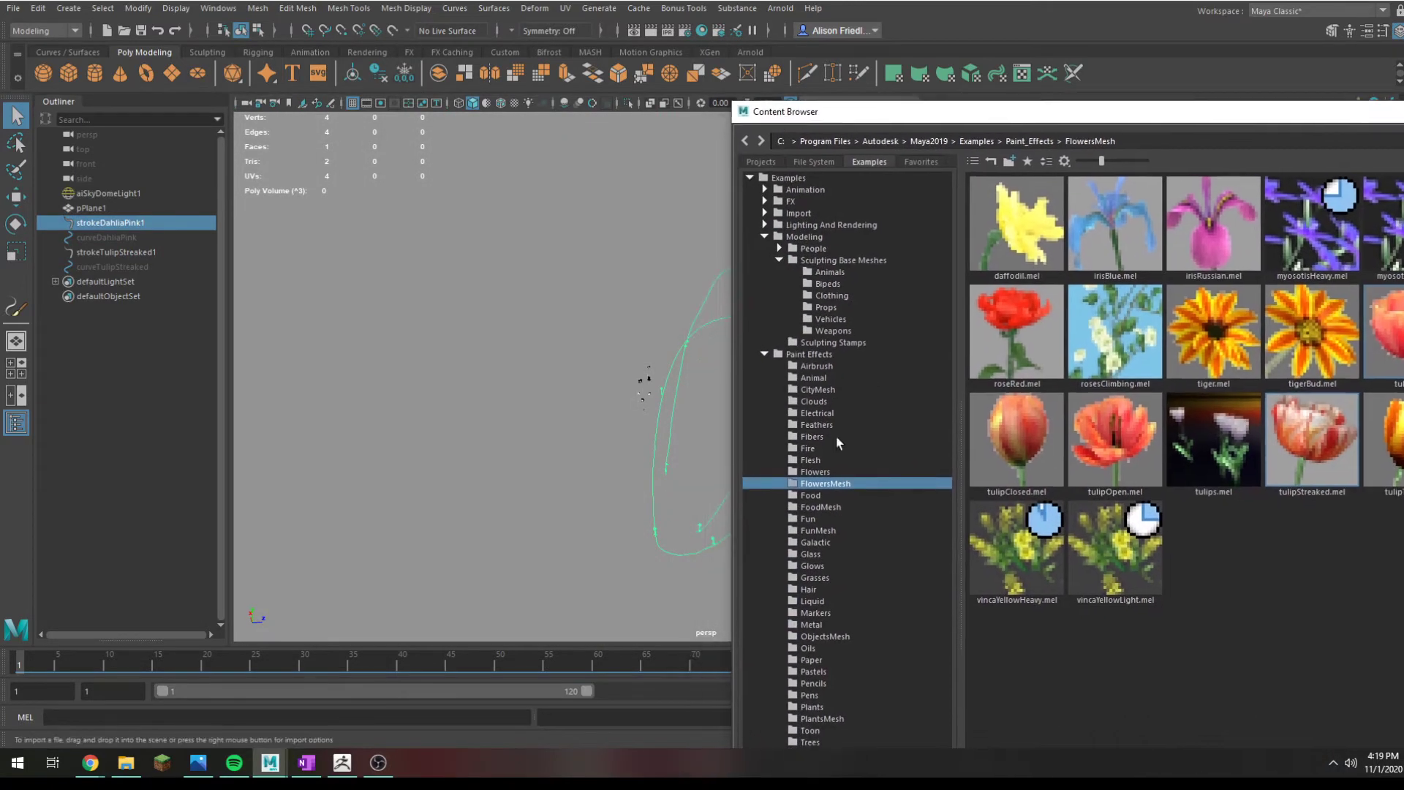
pyautogui.click(809, 496)
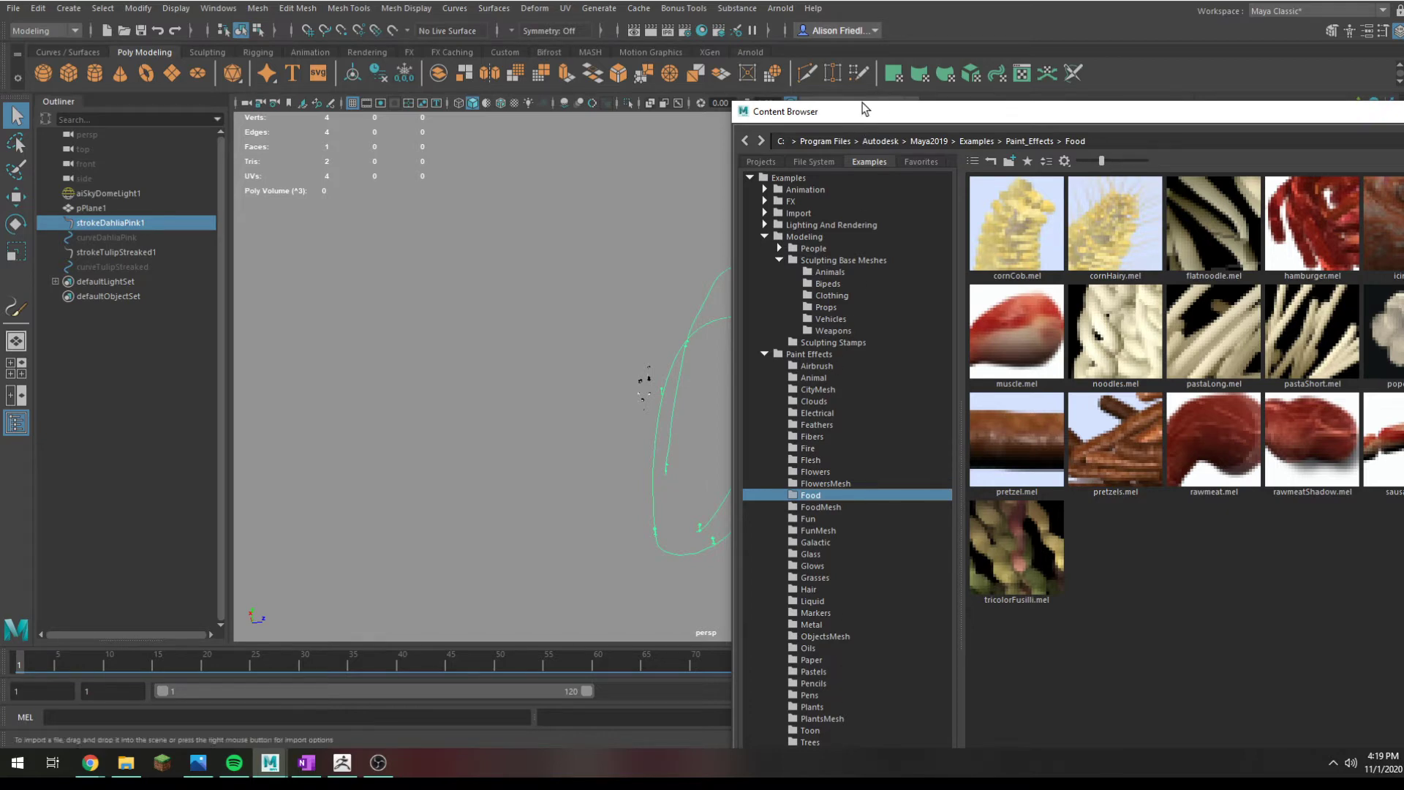
pyautogui.moveTo(853, 108); pyautogui.dragTo(849, 18)
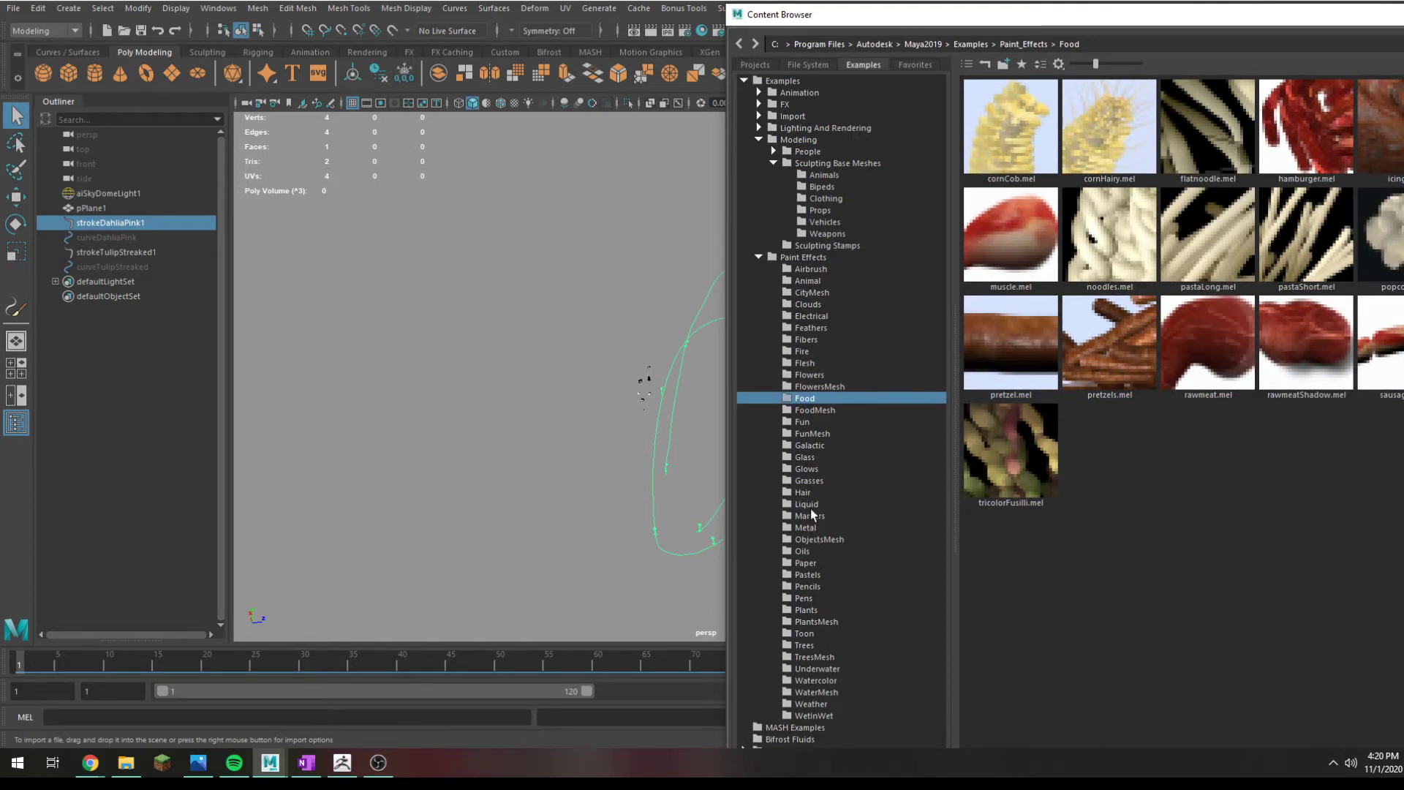
pyautogui.click(810, 480)
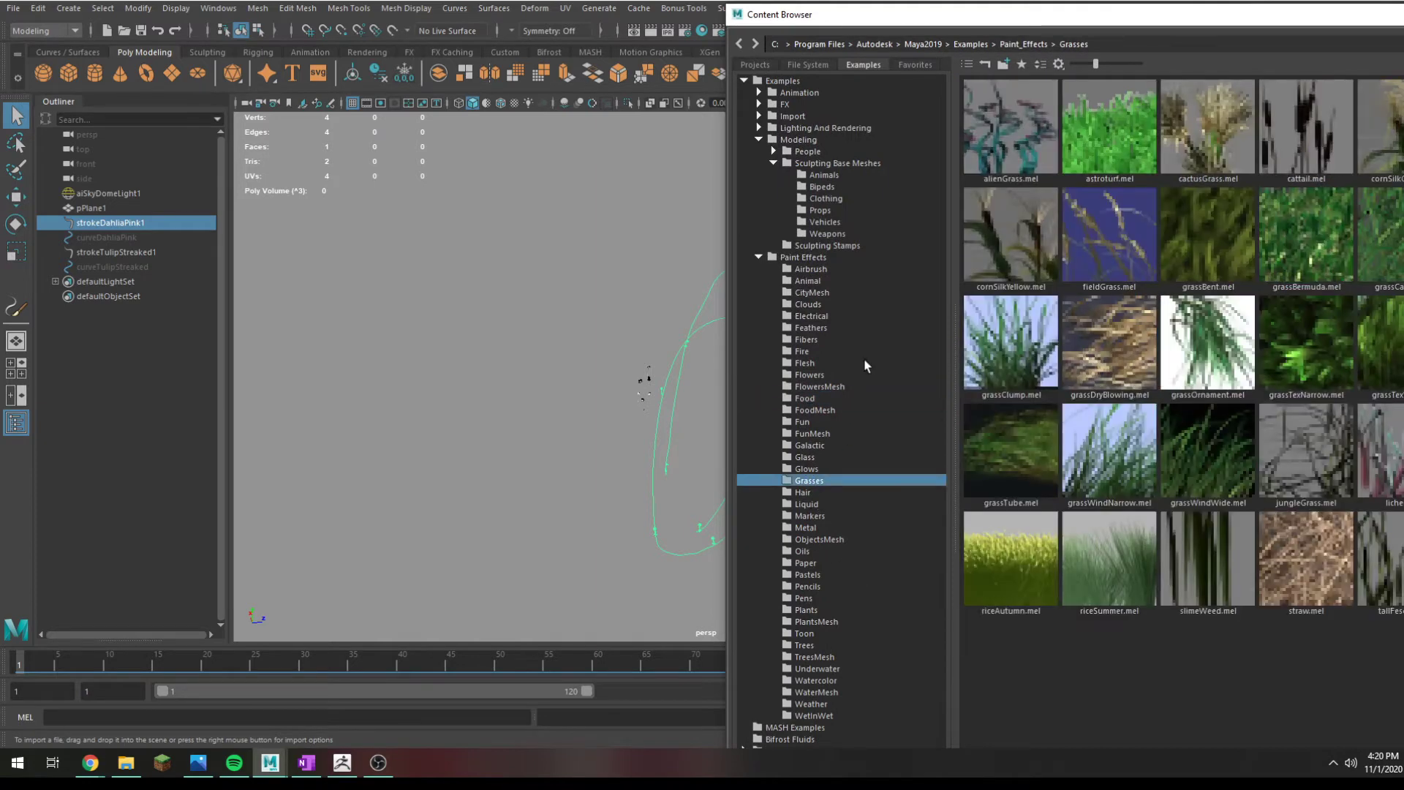
pyautogui.click(1310, 141)
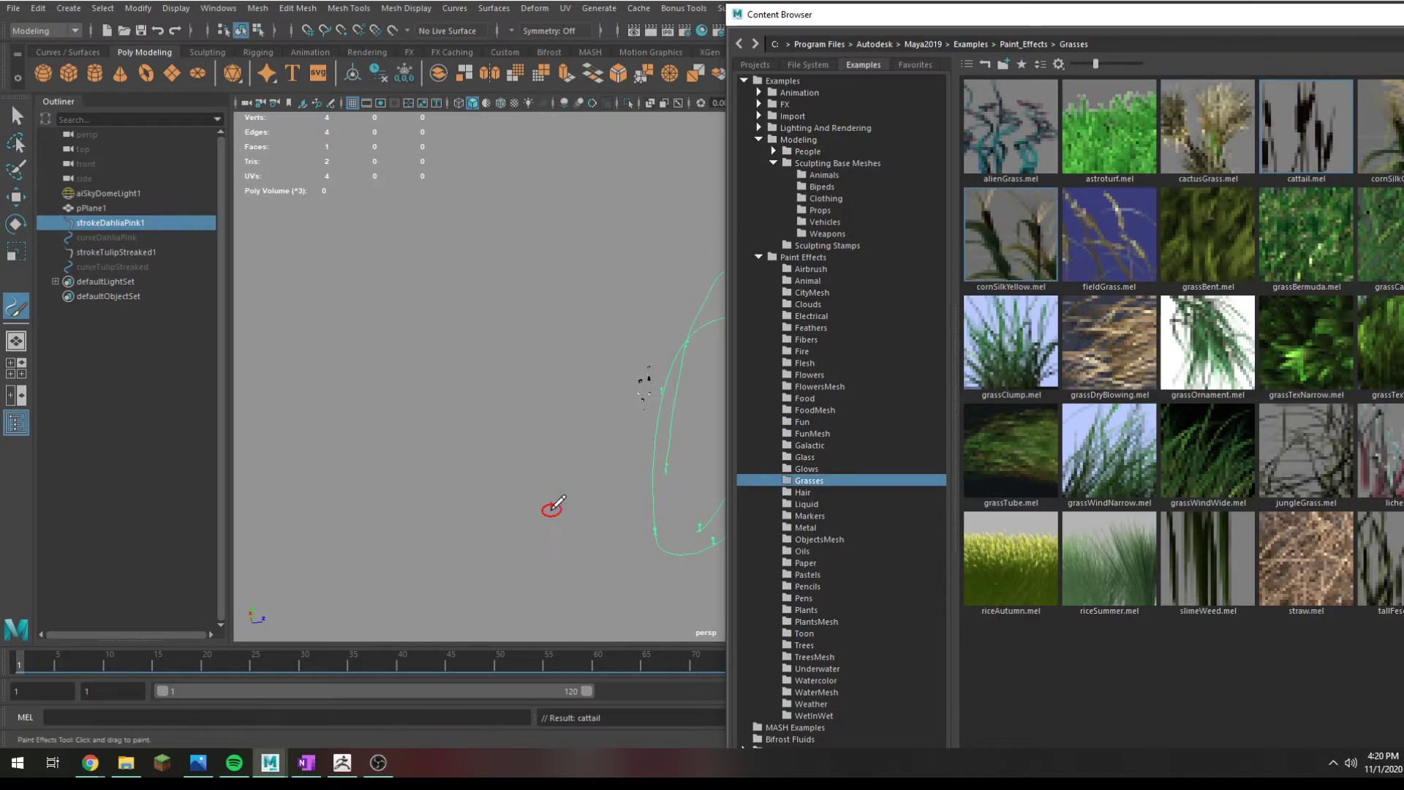
pyautogui.moveTo(578, 468)
pyautogui.mouseDown()
pyautogui.moveTo(593, 417)
pyautogui.moveTo(571, 446)
pyautogui.mouseUp()
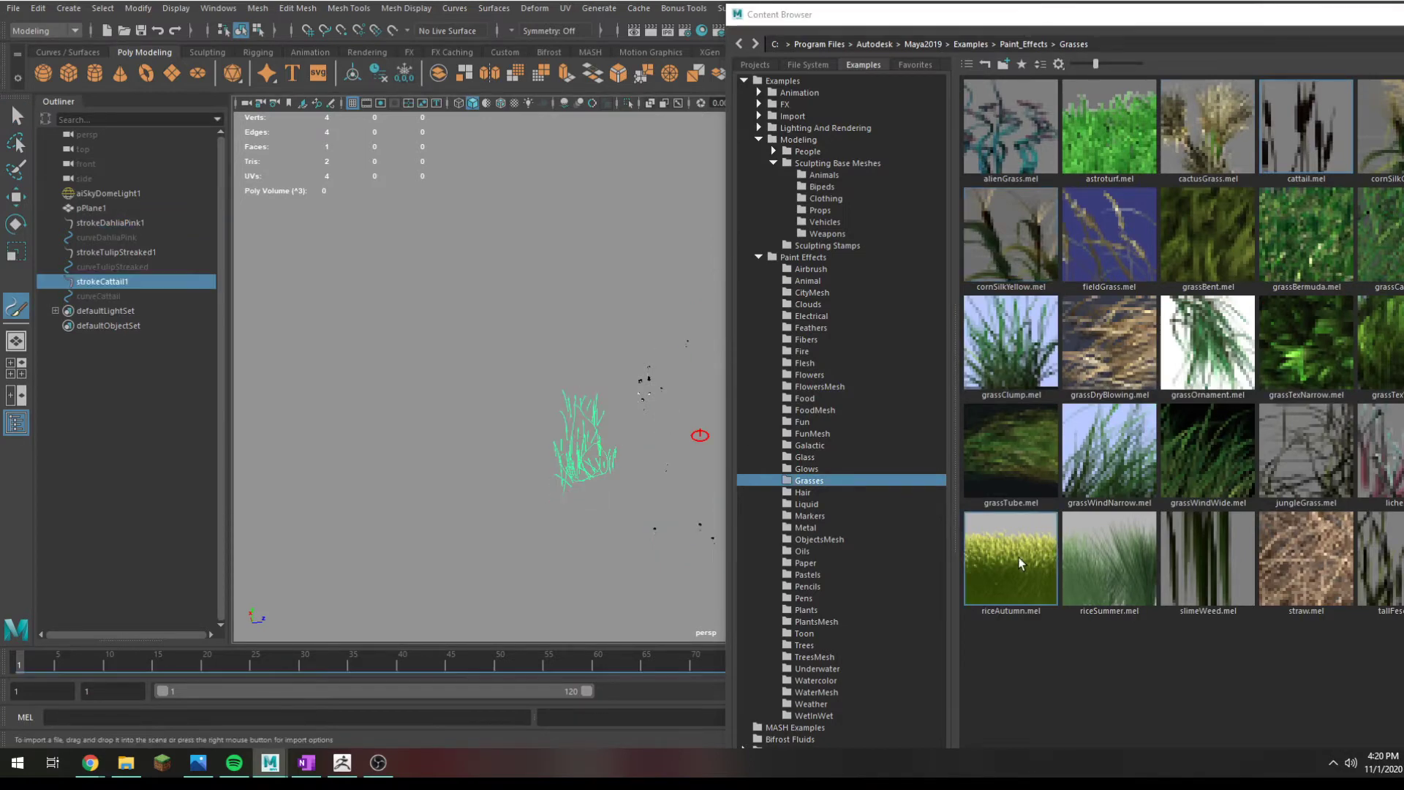
# Step: Paint a short curved stroke below the cattails with the carrots brush from the Plants examples
pyautogui.click(1011, 450)
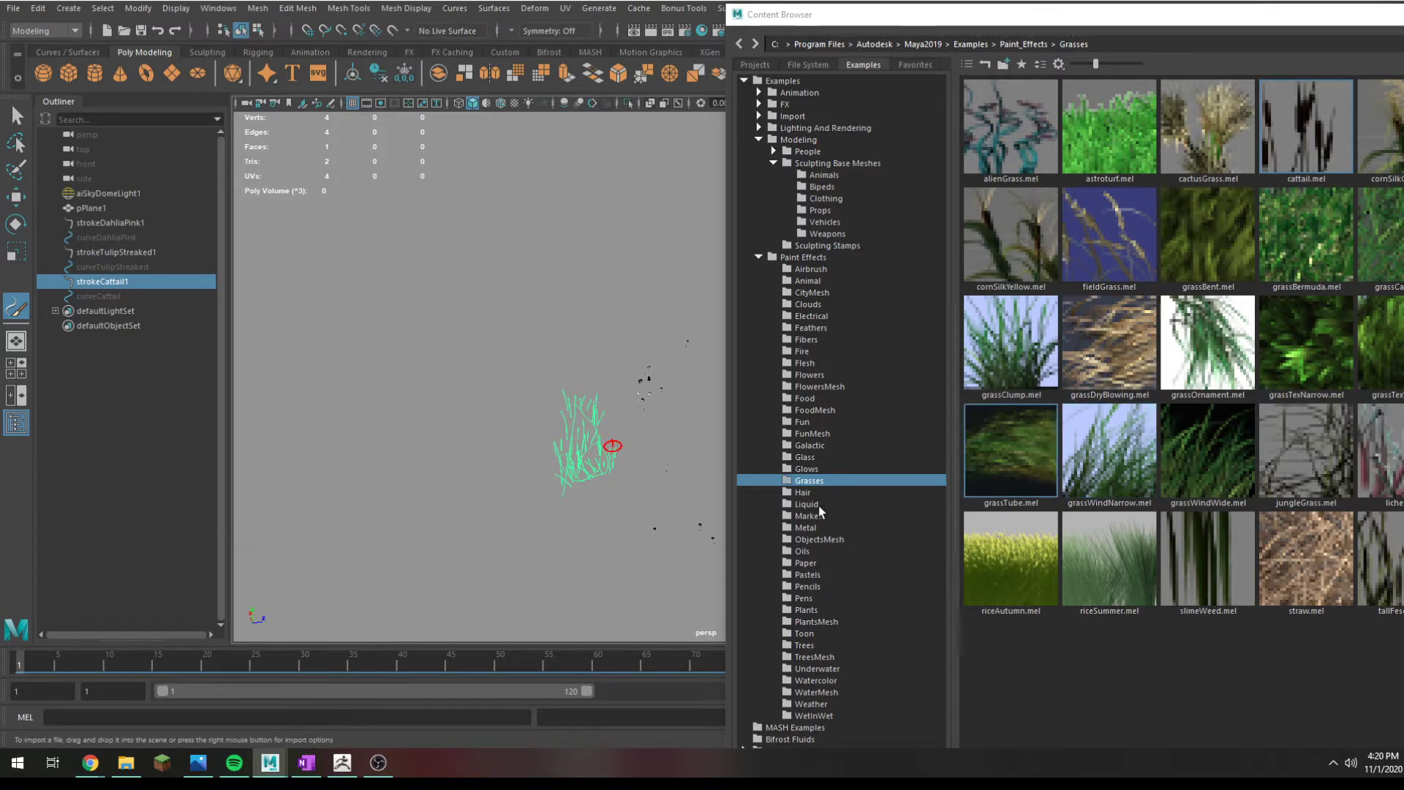
pyautogui.click(808, 610)
pyautogui.click(1296, 90)
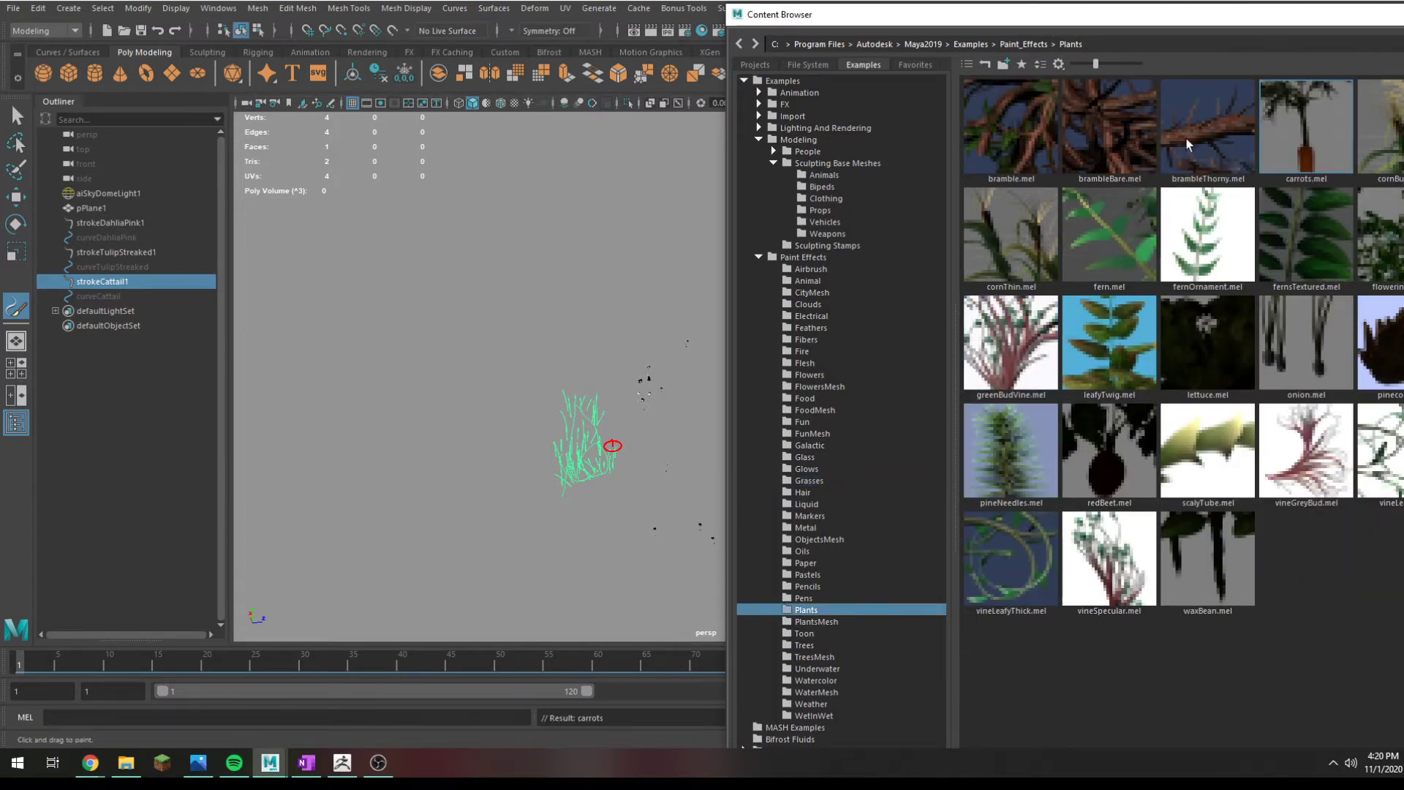
pyautogui.moveTo(630, 468)
pyautogui.mouseDown()
pyautogui.moveTo(652, 474)
pyautogui.moveTo(632, 514)
pyautogui.moveTo(594, 521)
pyautogui.mouseUp()
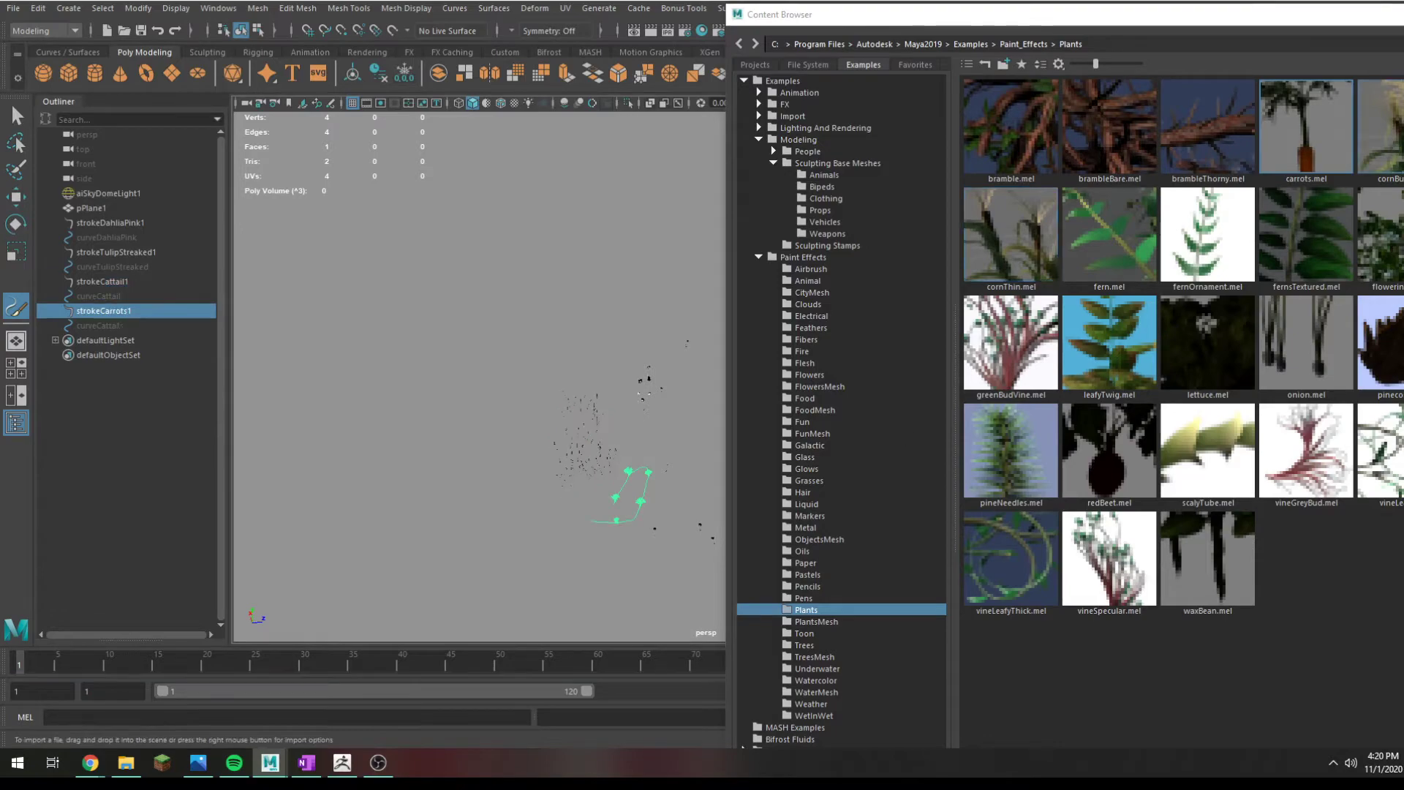
# Step: Paint a closed loop of plants below the carrots with the lettuce brush
pyautogui.moveTo(804, 19)
pyautogui.mouseDown()
pyautogui.moveTo(753, 25)
pyautogui.moveTo(757, 81)
pyautogui.moveTo(977, 37)
pyautogui.moveTo(1239, 18)
pyautogui.mouseUp()
pyautogui.click(1253, 341)
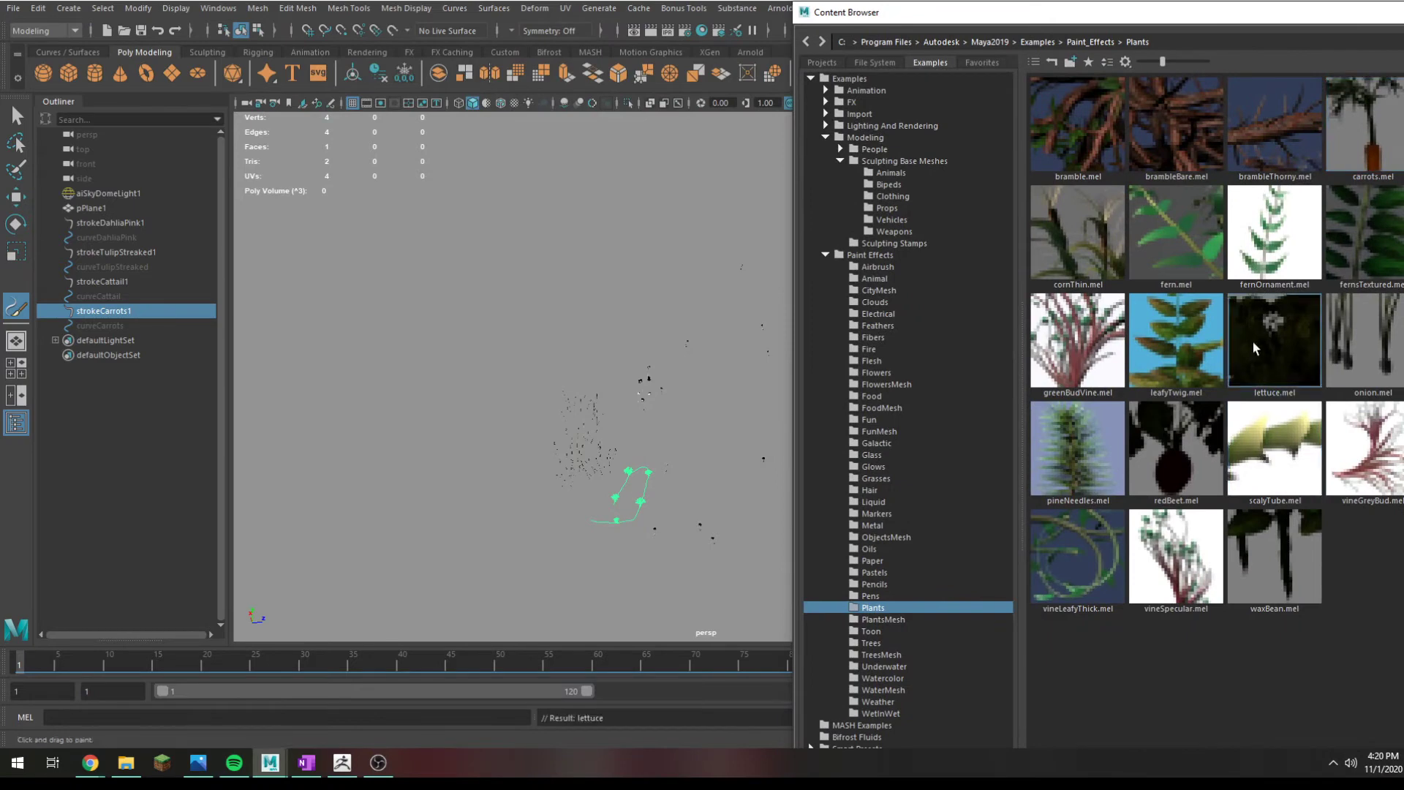
pyautogui.moveTo(590, 563)
pyautogui.mouseDown()
pyautogui.moveTo(553, 526)
pyautogui.moveTo(516, 581)
pyautogui.moveTo(581, 581)
pyautogui.moveTo(591, 560)
pyautogui.mouseUp()
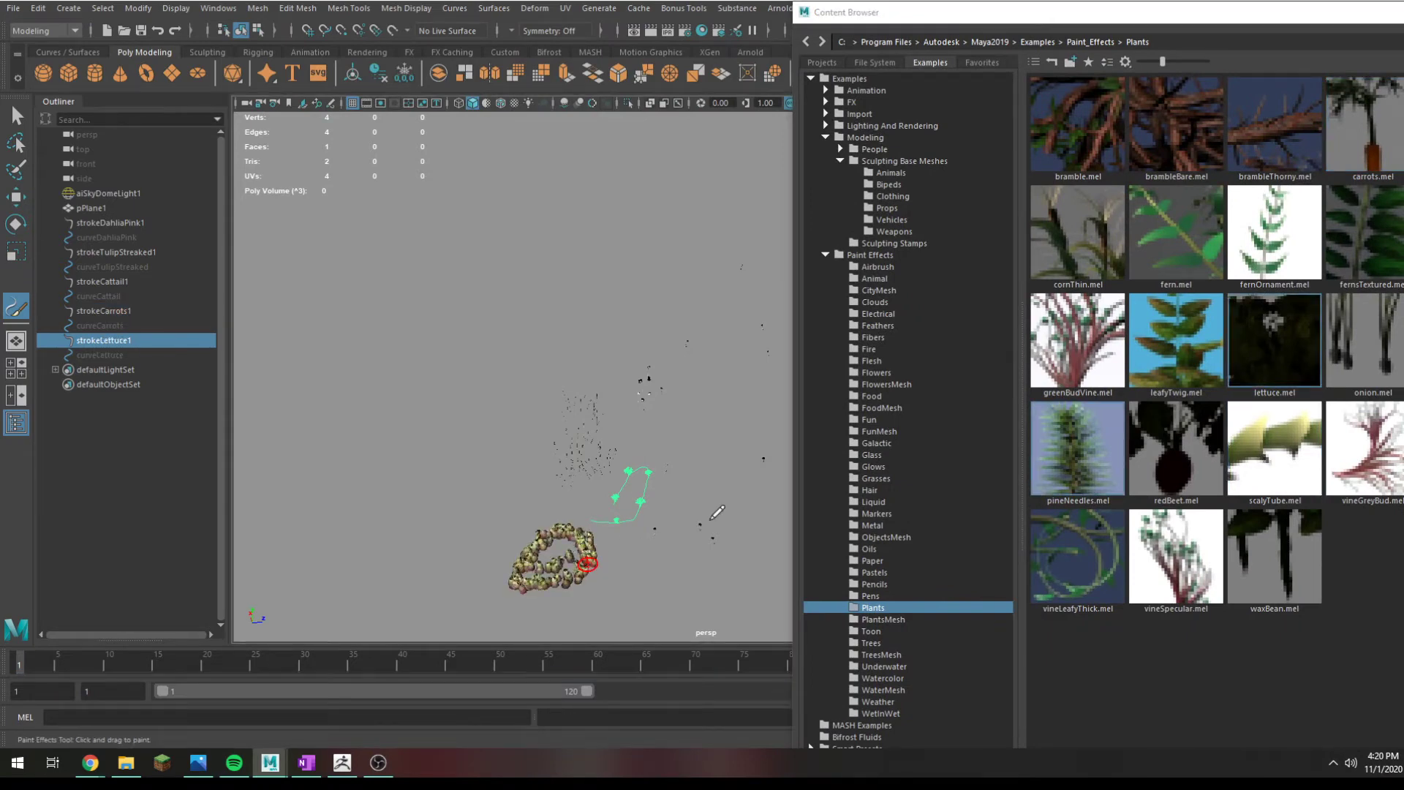
# Step: Paint a curved row of trees beside the cattails with the birchBlowing brush from the Trees examples
pyautogui.click(870, 644)
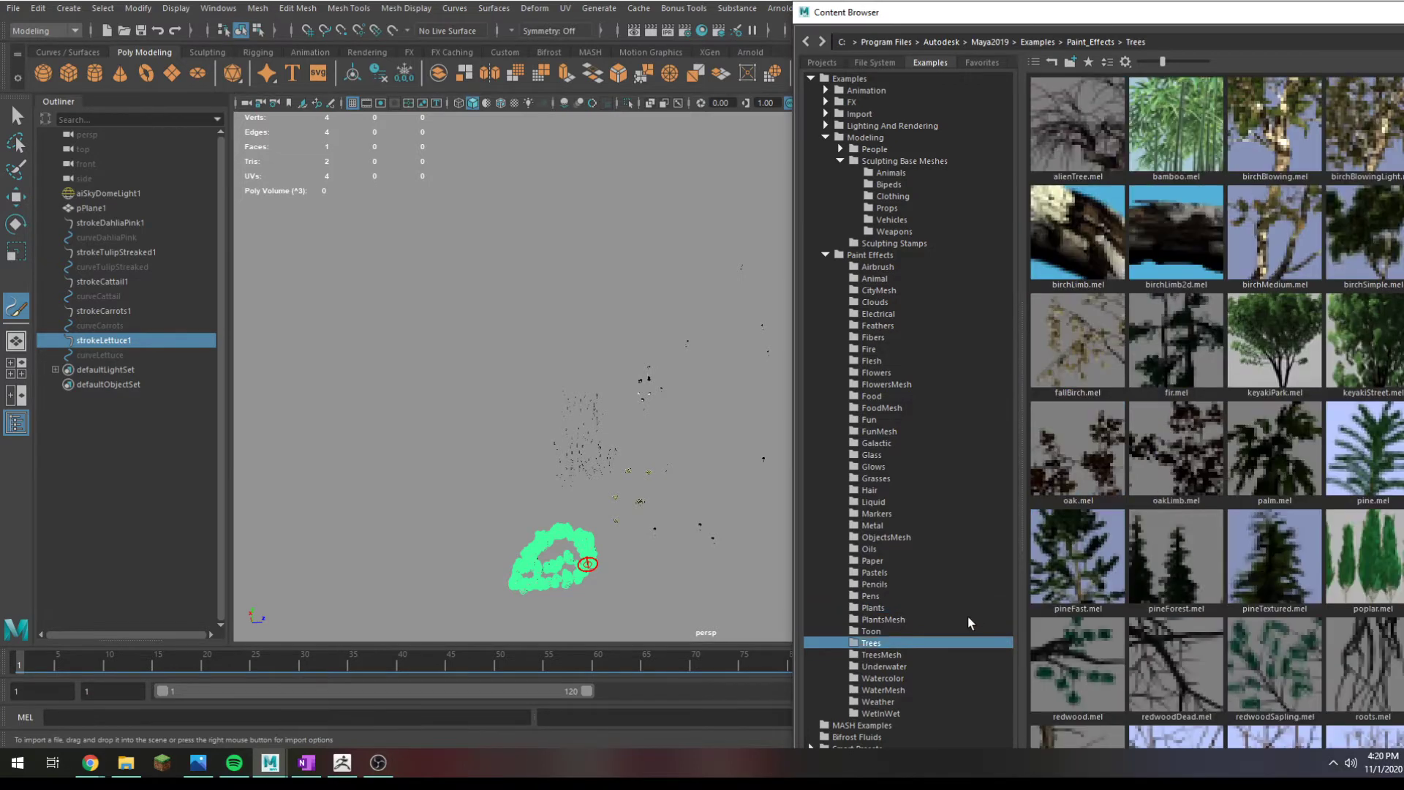
pyautogui.click(1266, 151)
pyautogui.moveTo(530, 362)
pyautogui.mouseDown()
pyautogui.moveTo(488, 447)
pyautogui.moveTo(505, 516)
pyautogui.mouseUp()
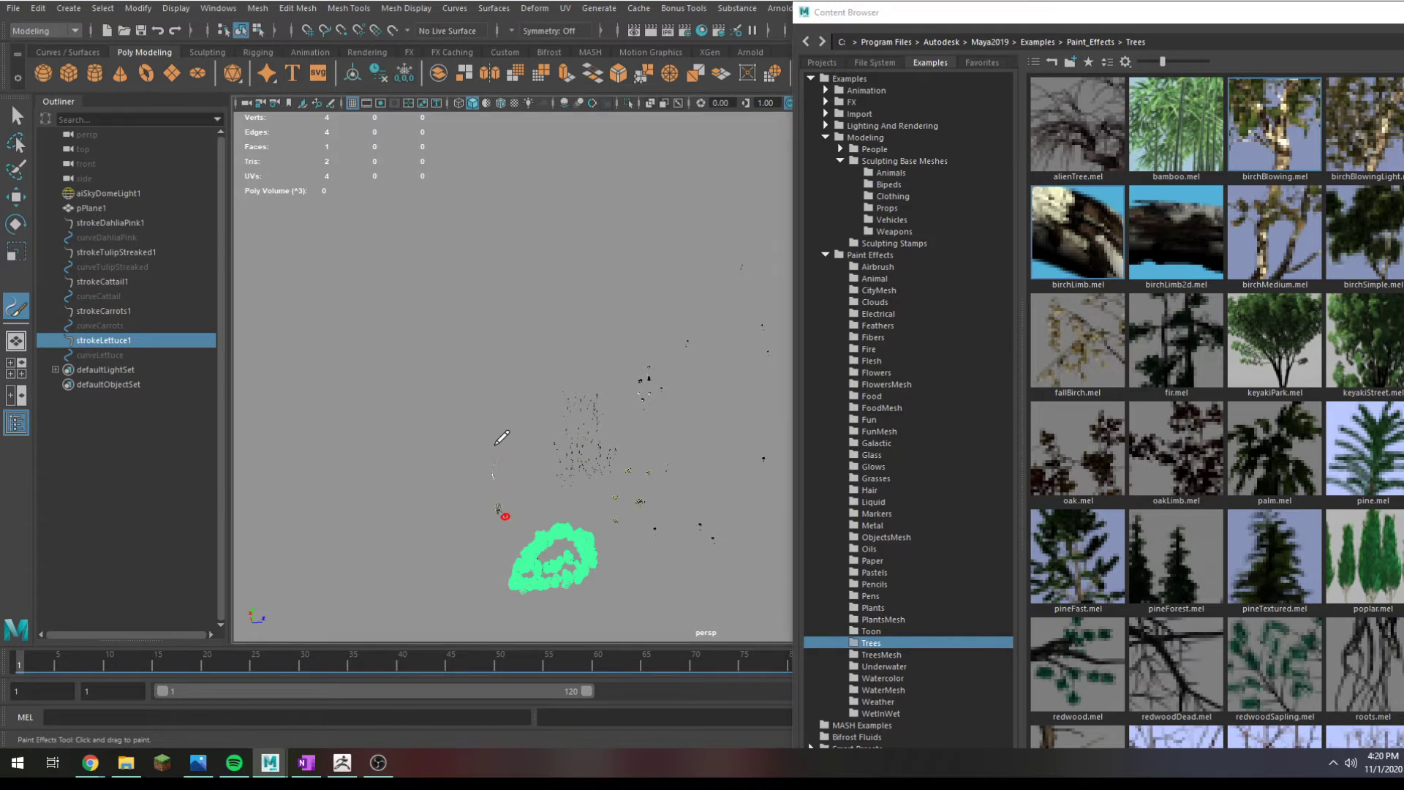
# Step: Paint a straight diagonal row of trees beyond the birches with the oakForest brush from the TreesMesh examples
pyautogui.click(881, 655)
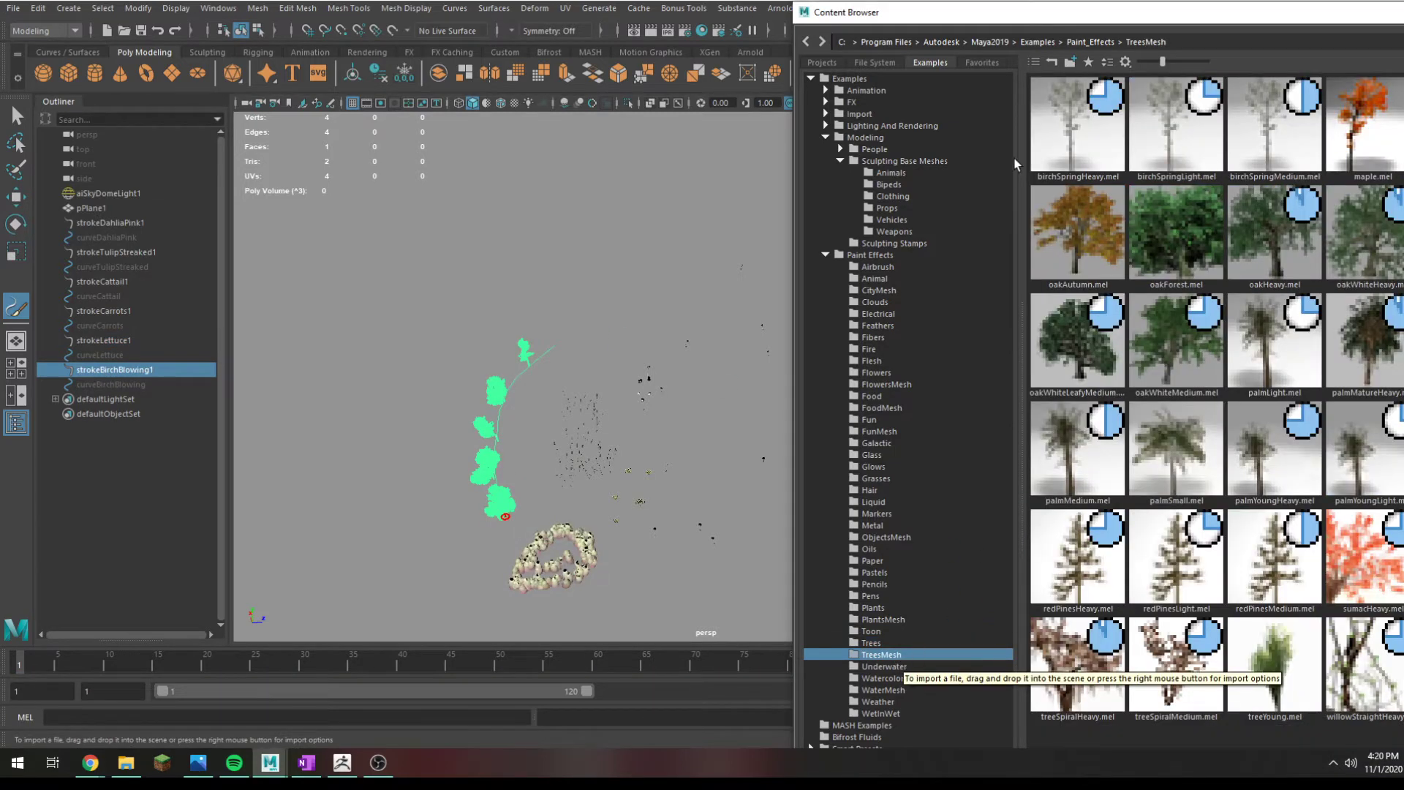
pyautogui.click(1174, 234)
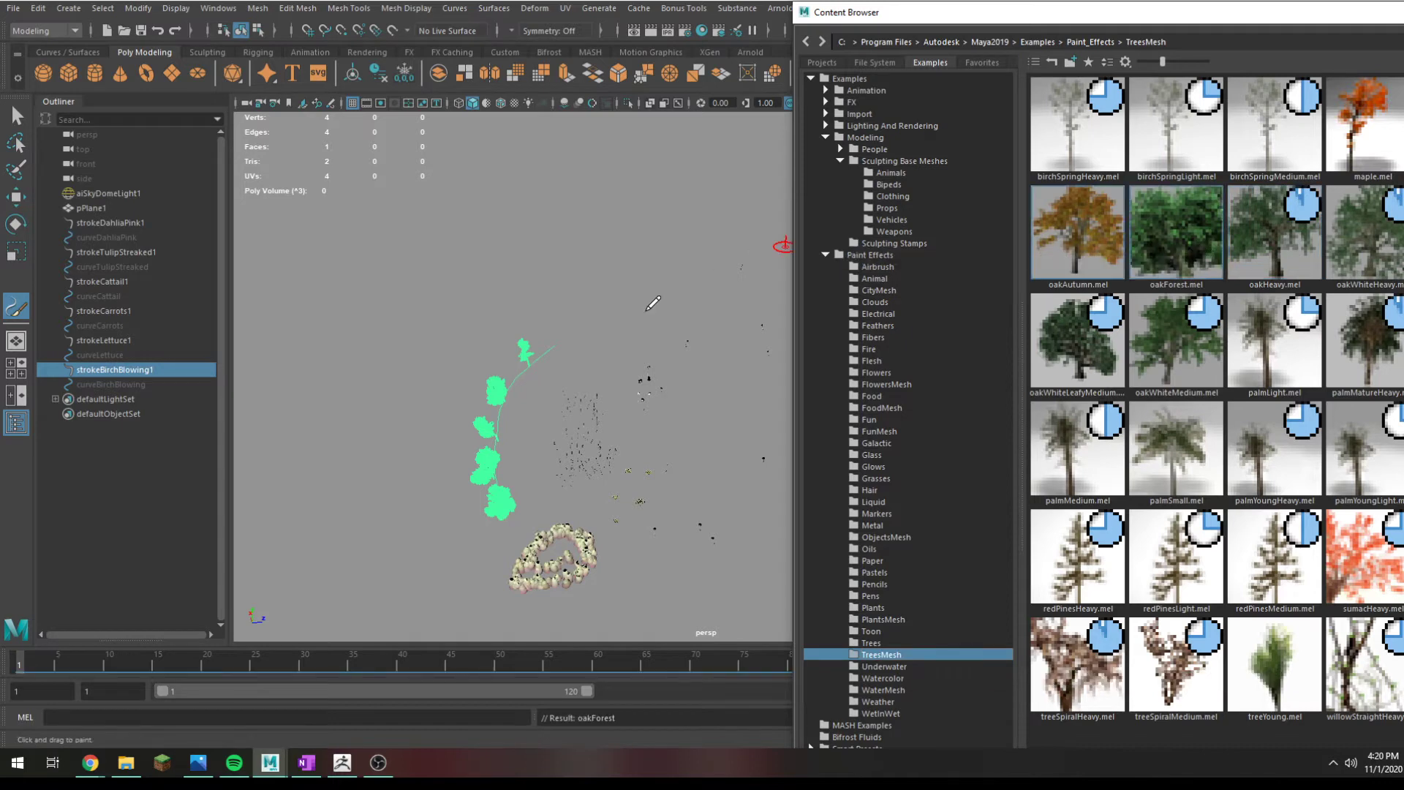
pyautogui.moveTo(583, 340); pyautogui.dragTo(669, 251)
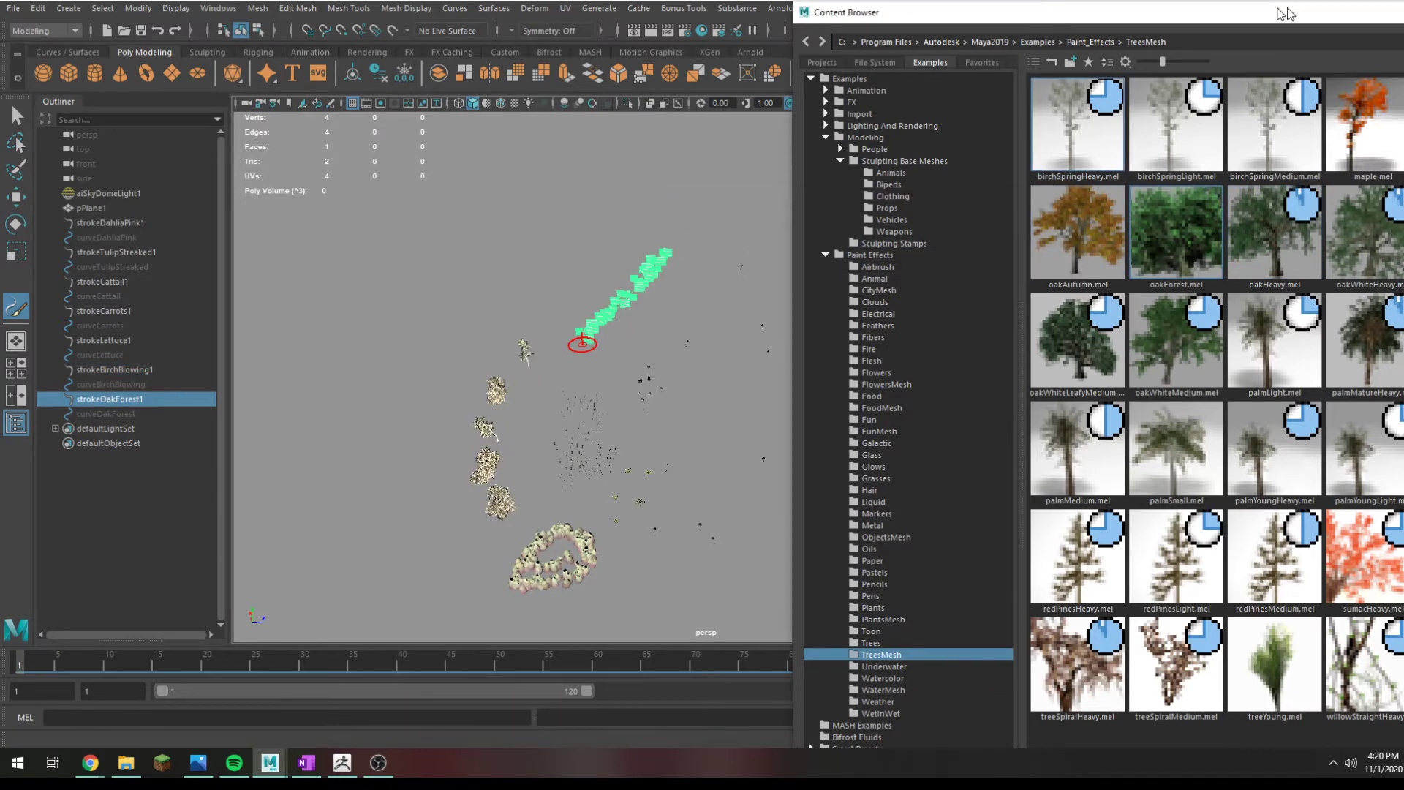
# Step: Minimize the Content Browser and leave the Paint Effects tool for the Move tool
pyautogui.moveTo(1300, 13); pyautogui.dragTo(926, 156)
pyautogui.click(1075, 147)
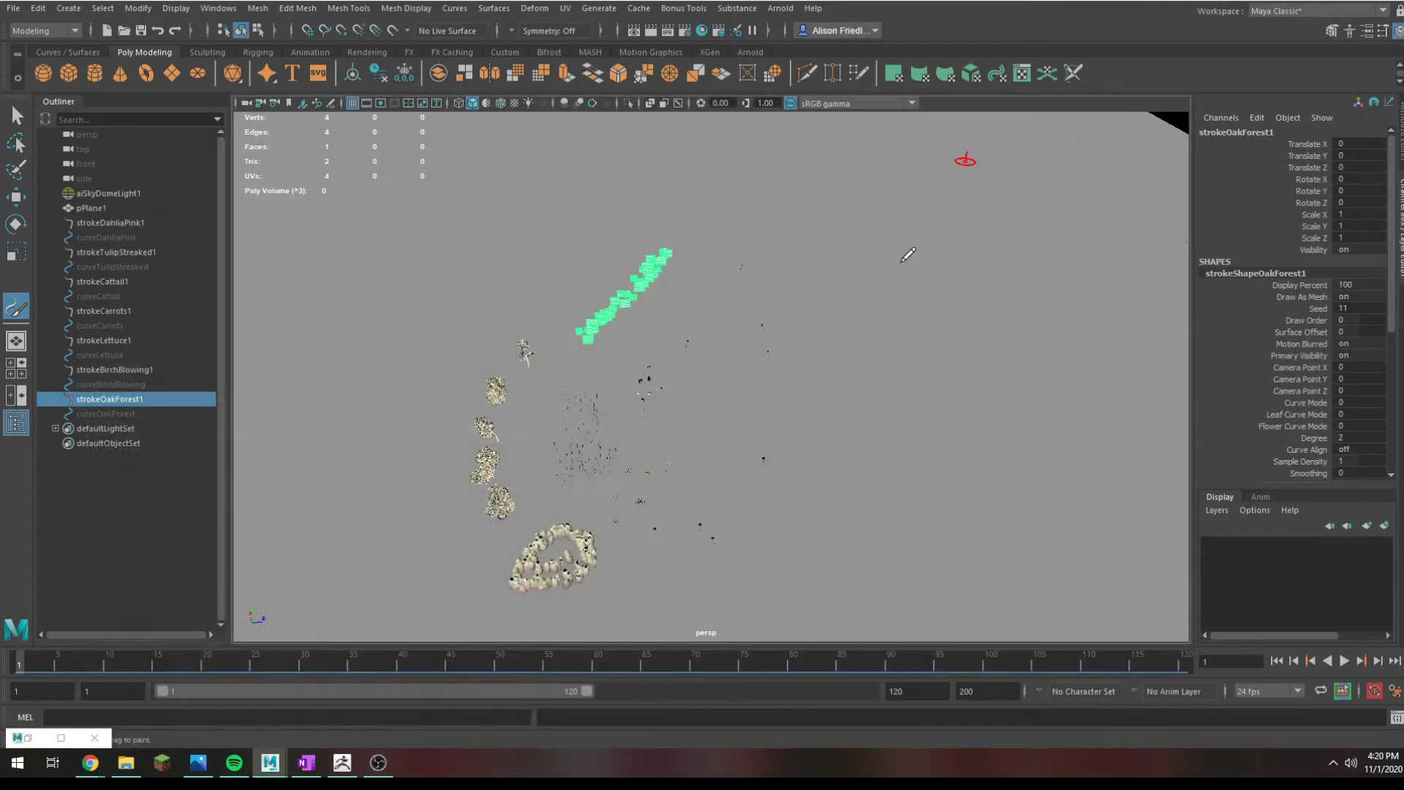
pyautogui.scroll(2, 760, 395)
pyautogui.press('q')
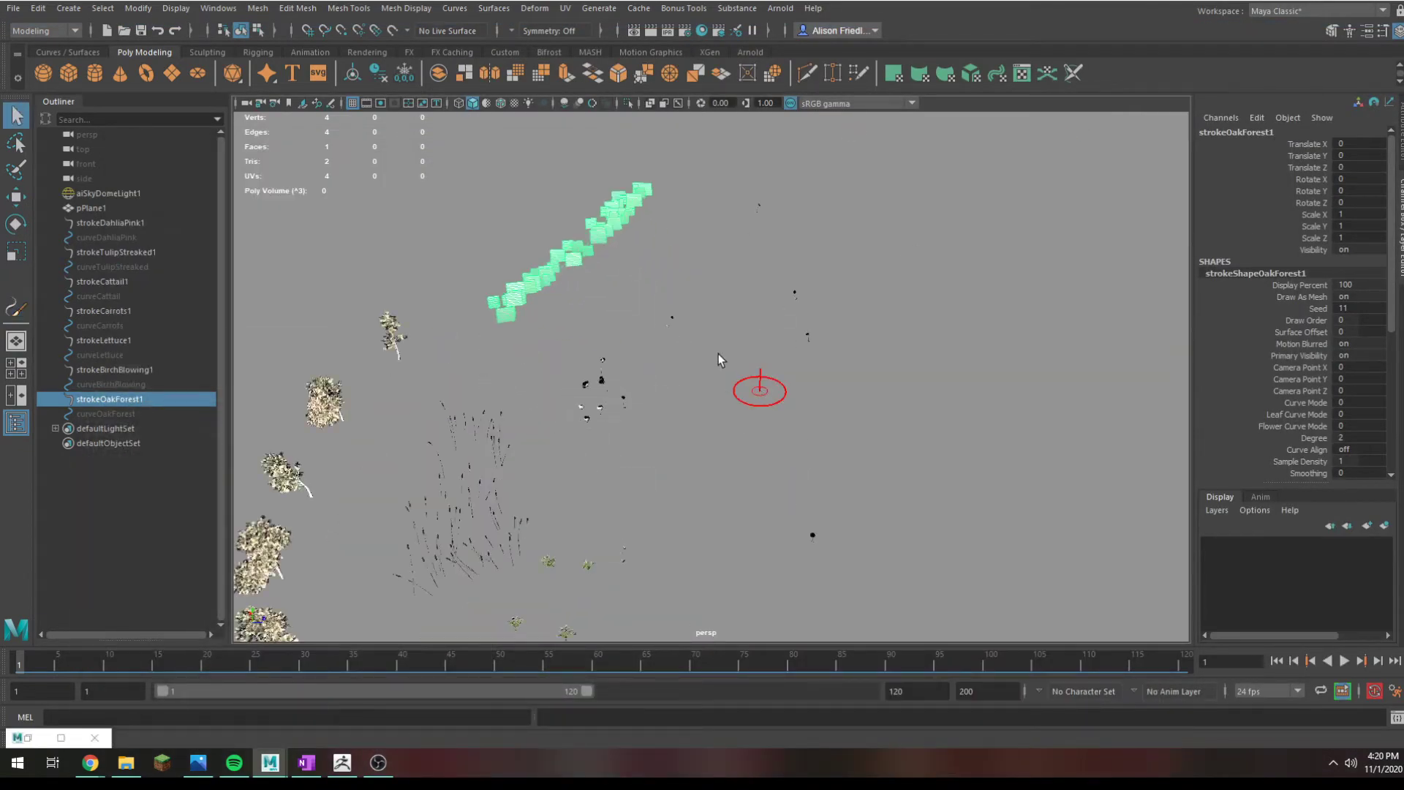
pyautogui.click(718, 353)
pyautogui.press('w')
# Step: Render a near-ground view of the painted plants in Arnold RenderView and close the render window
pyautogui.keyDown('alt'); pyautogui.moveTo(783, 433); pyautogui.dragTo(746, 395); pyautogui.keyUp('alt')
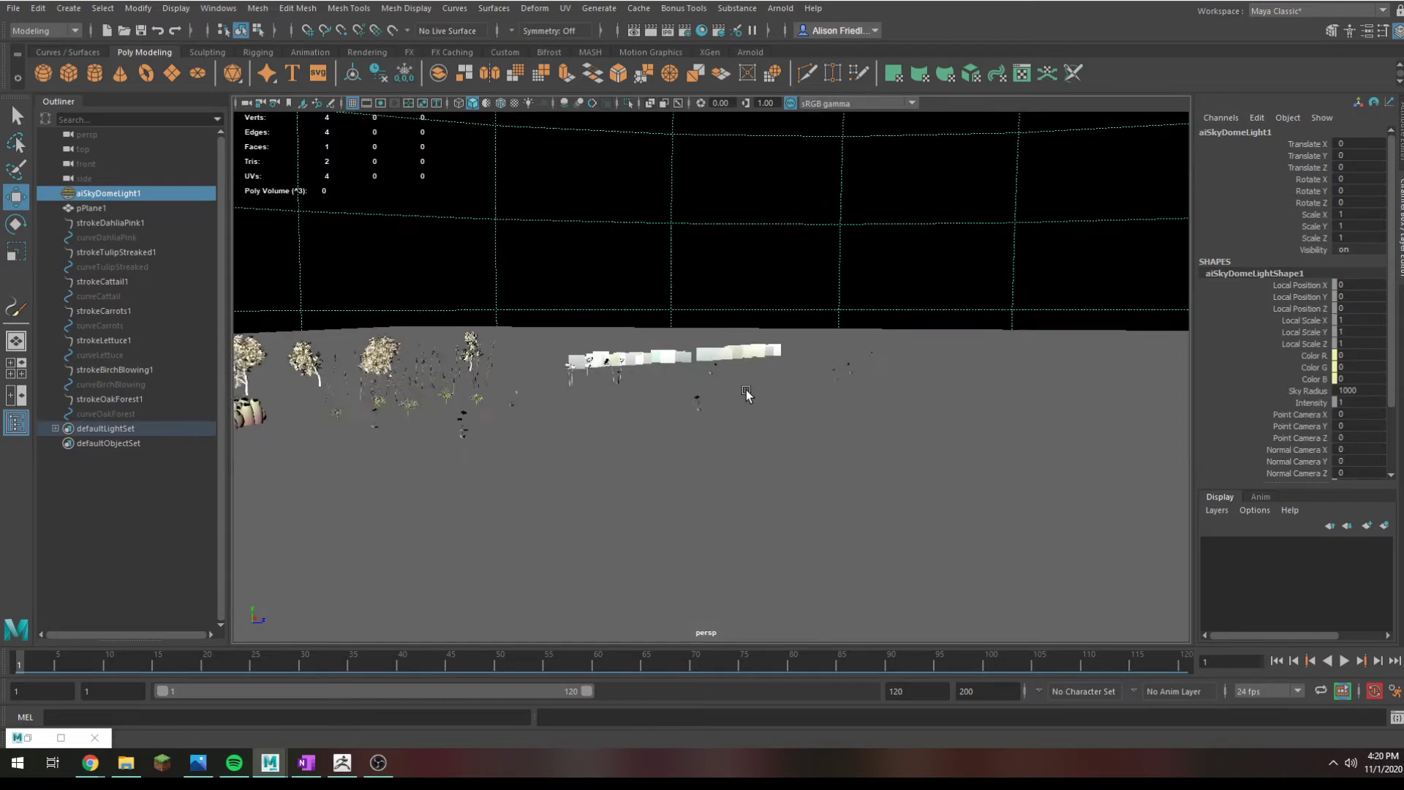
pyautogui.scroll(5, 746, 395)
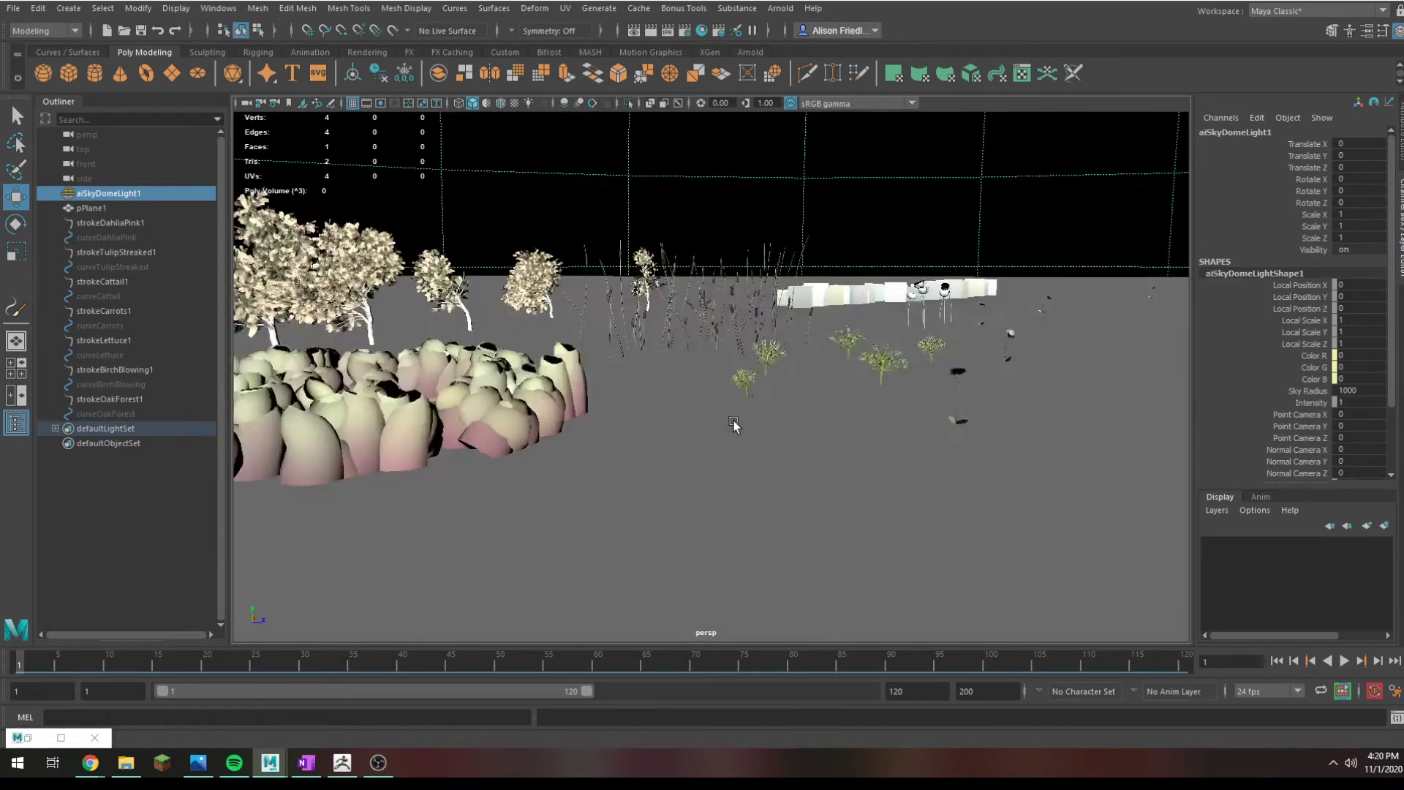
pyautogui.scroll(1, 733, 424)
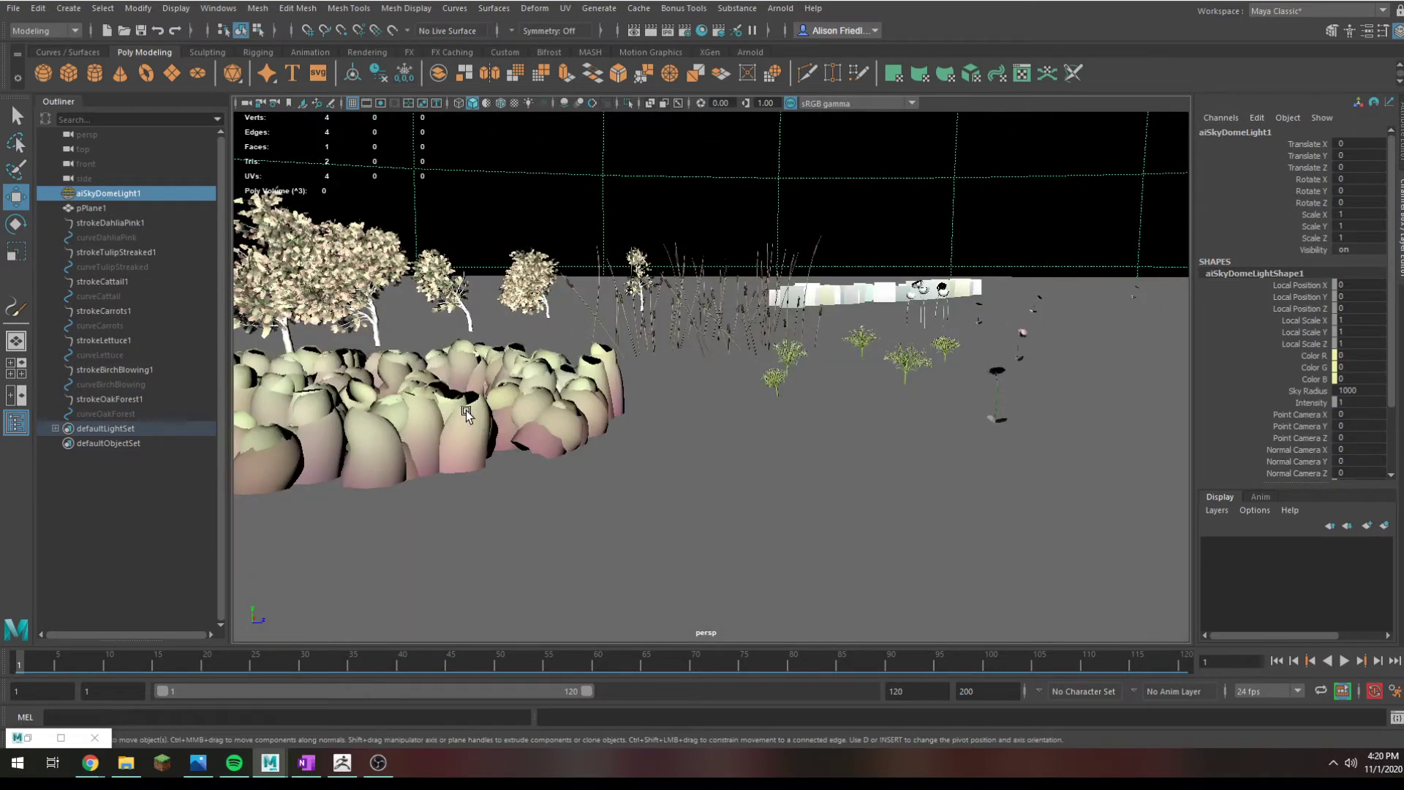
pyautogui.click(780, 8)
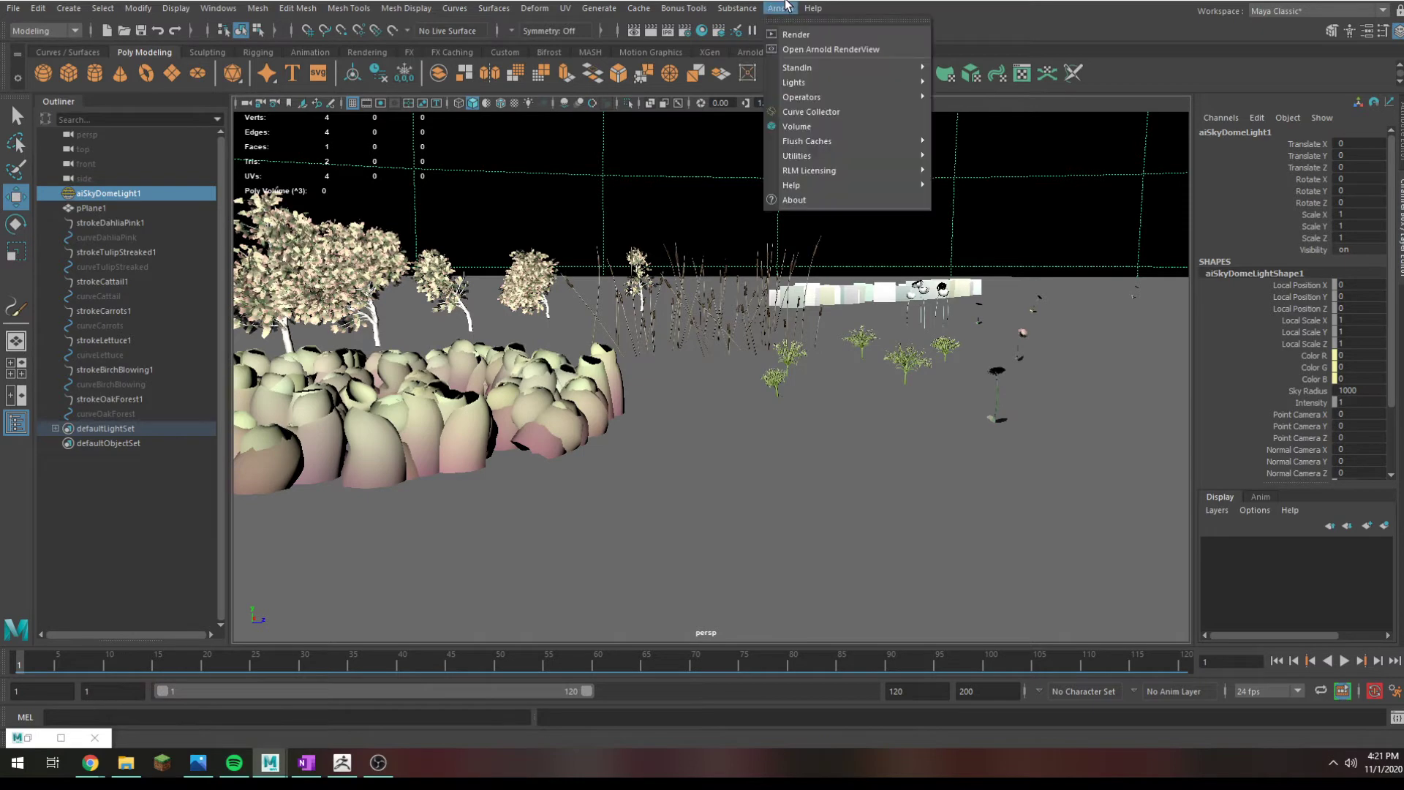
pyautogui.click(818, 49)
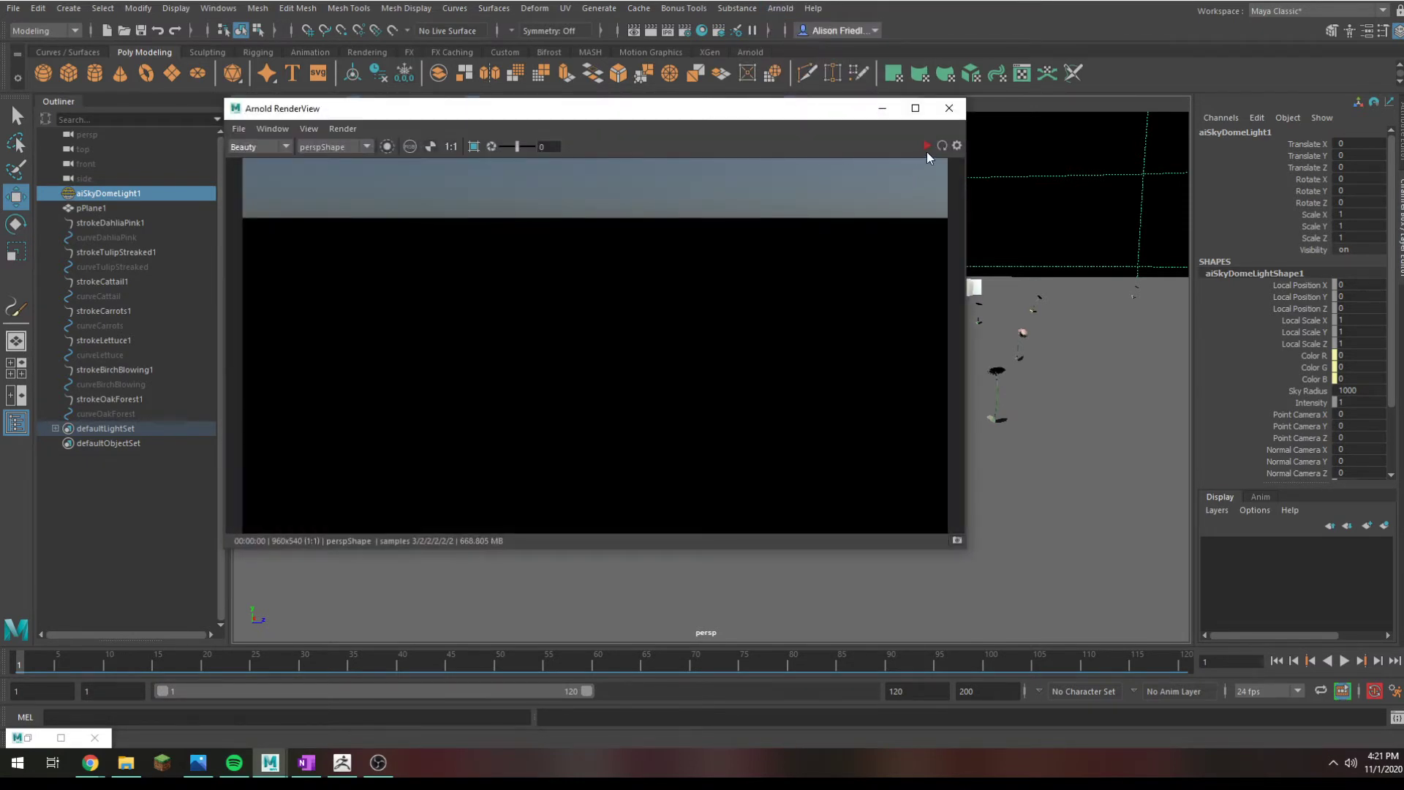
pyautogui.click(926, 147)
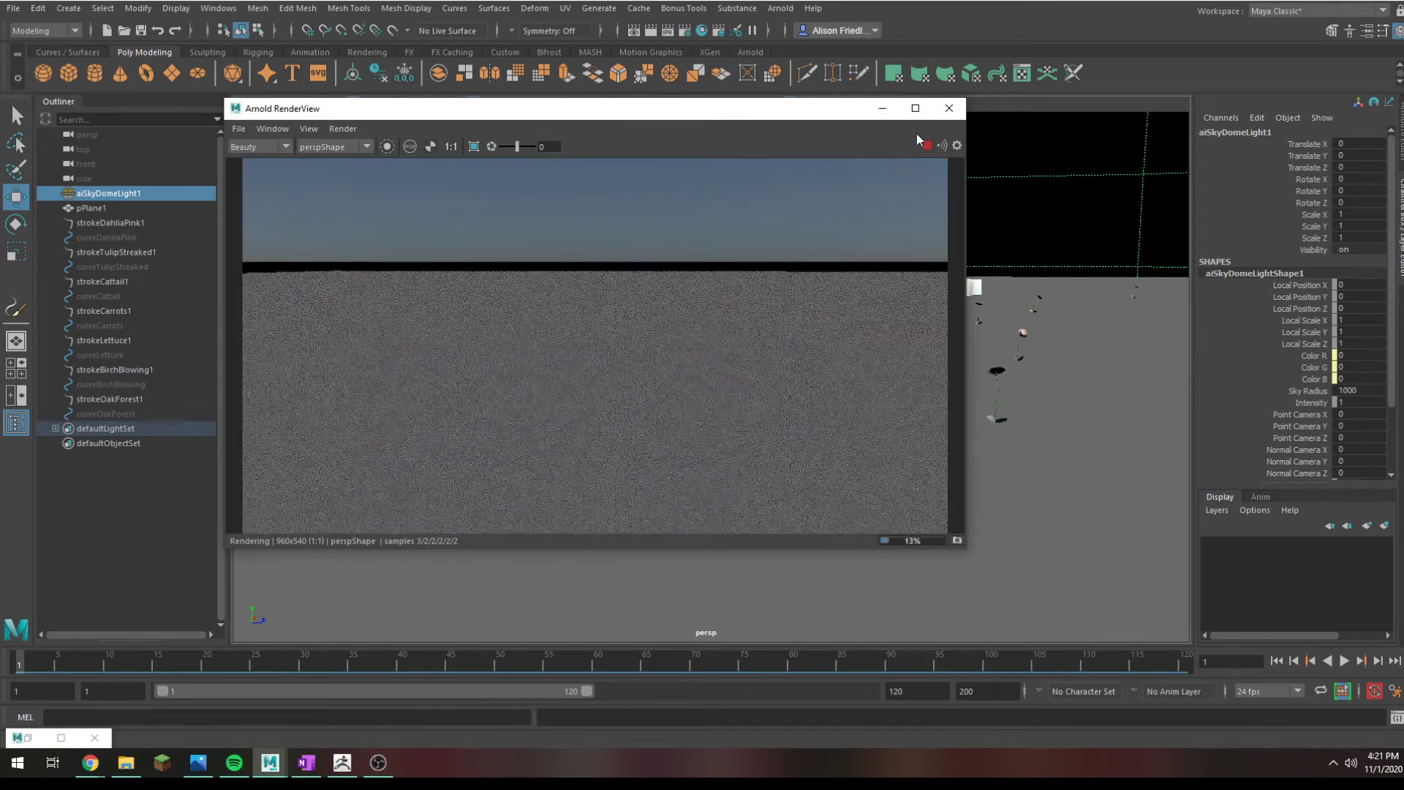
pyautogui.click(949, 108)
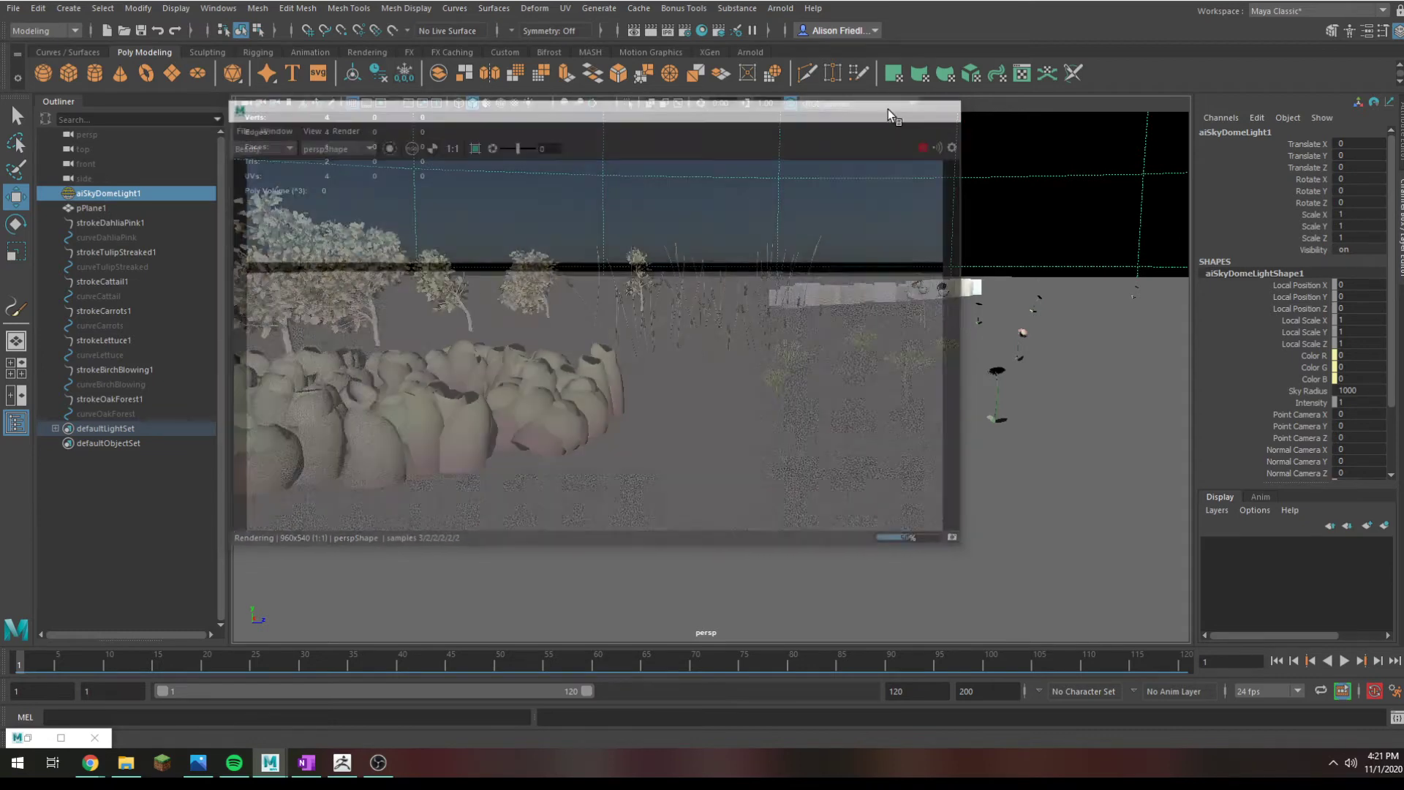
# Step: Render the view with Maya Software and set the Render View exposure to 1 and gamma to 1
pyautogui.click(647, 29)
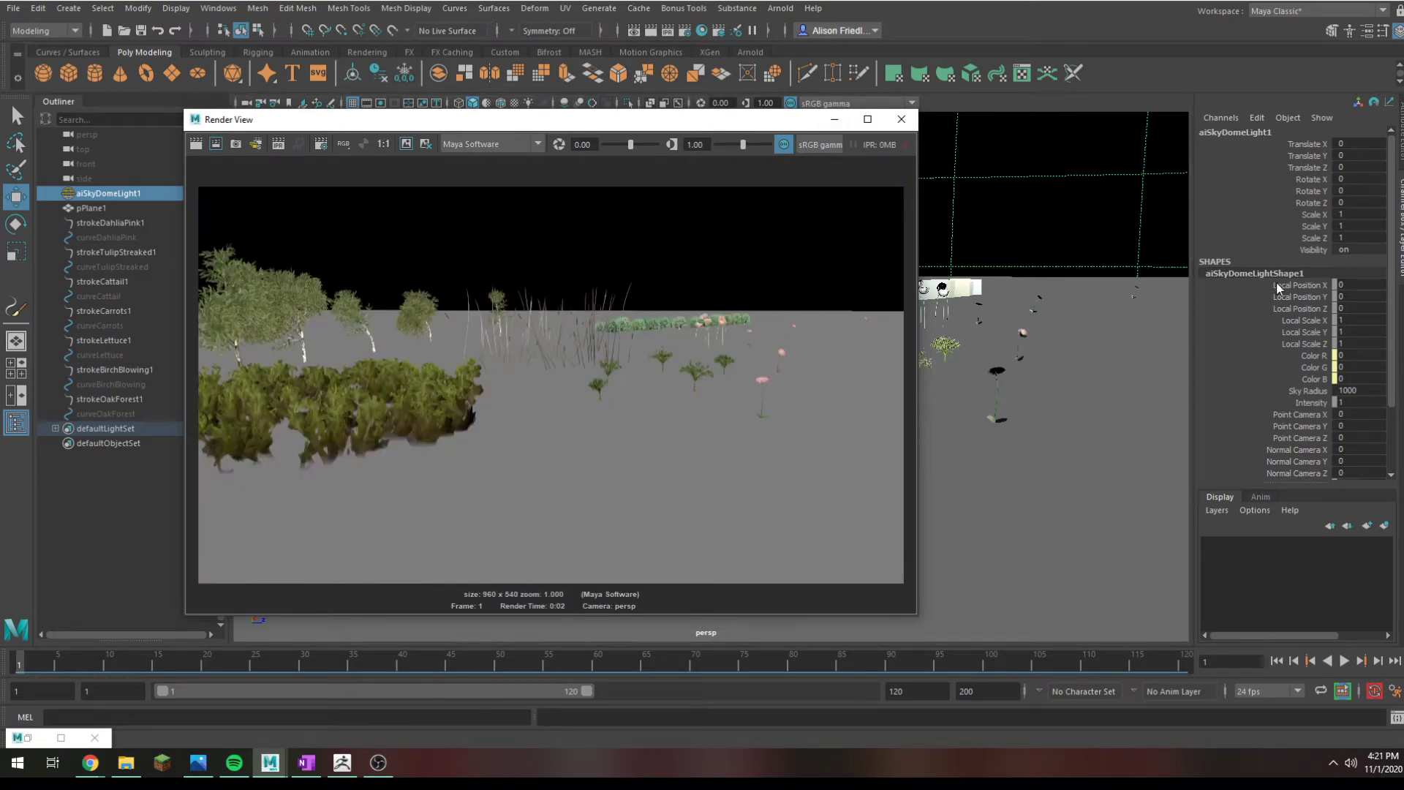
pyautogui.moveTo(630, 144); pyautogui.dragTo(657, 142)
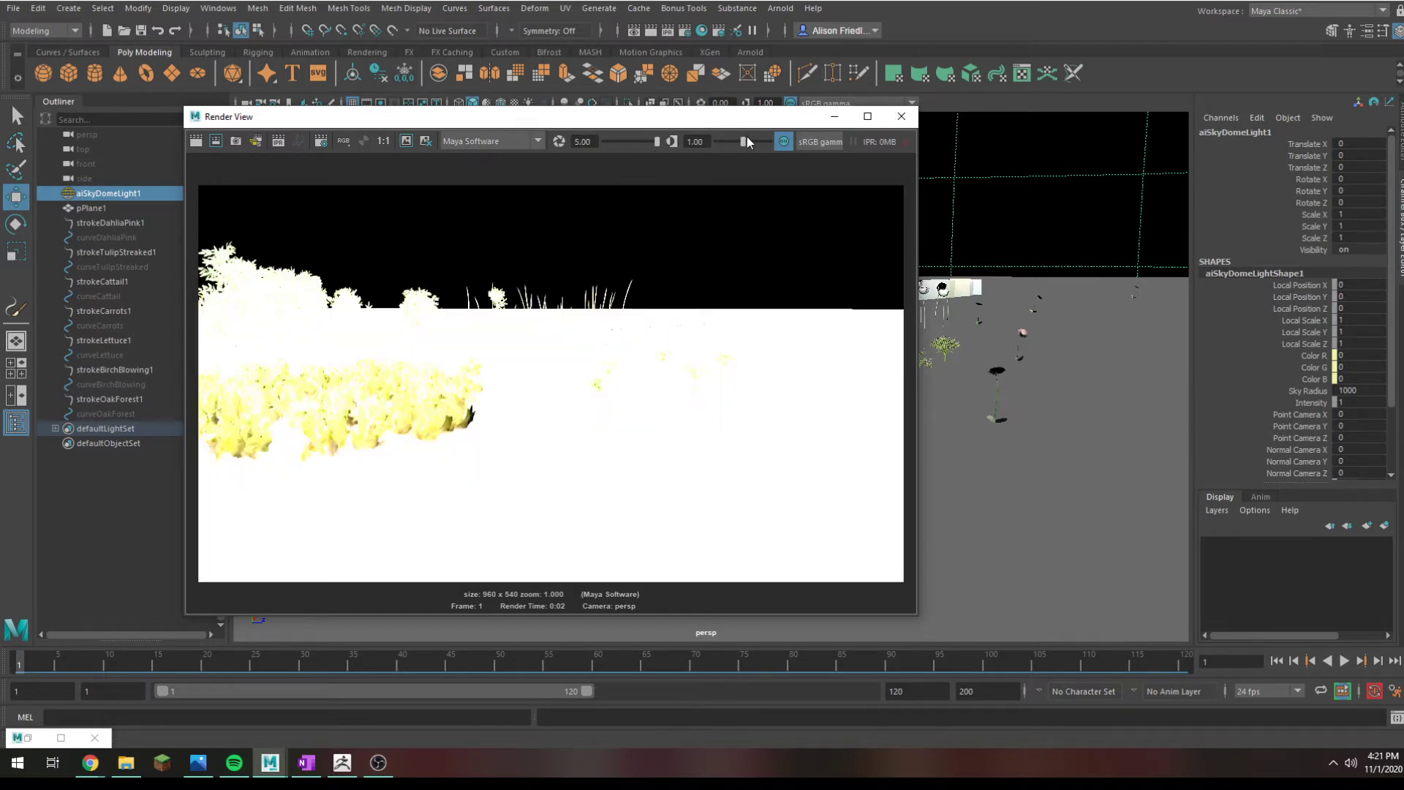
pyautogui.moveTo(743, 142); pyautogui.dragTo(619, 138)
pyautogui.click(589, 139)
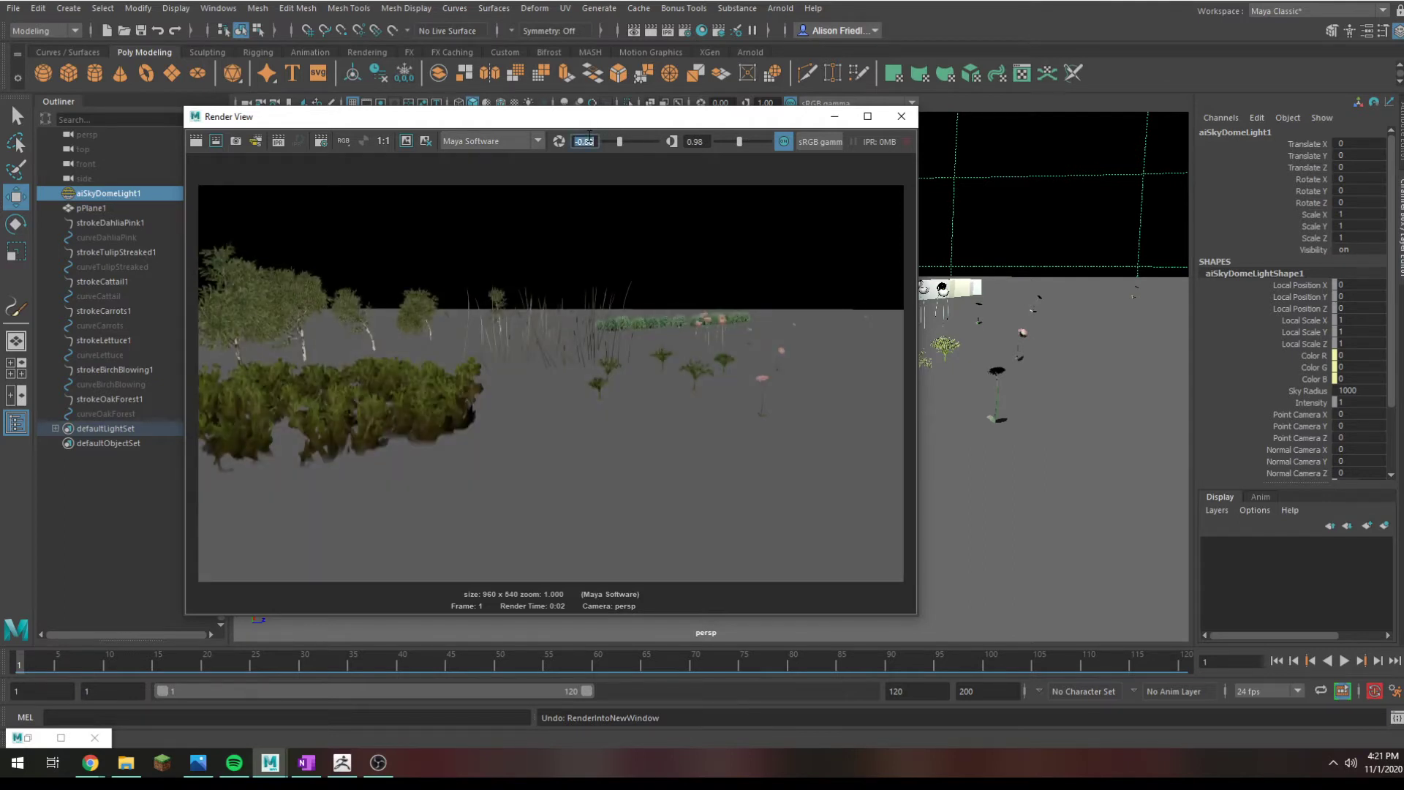
pyautogui.write('1')
pyautogui.press('Tab')
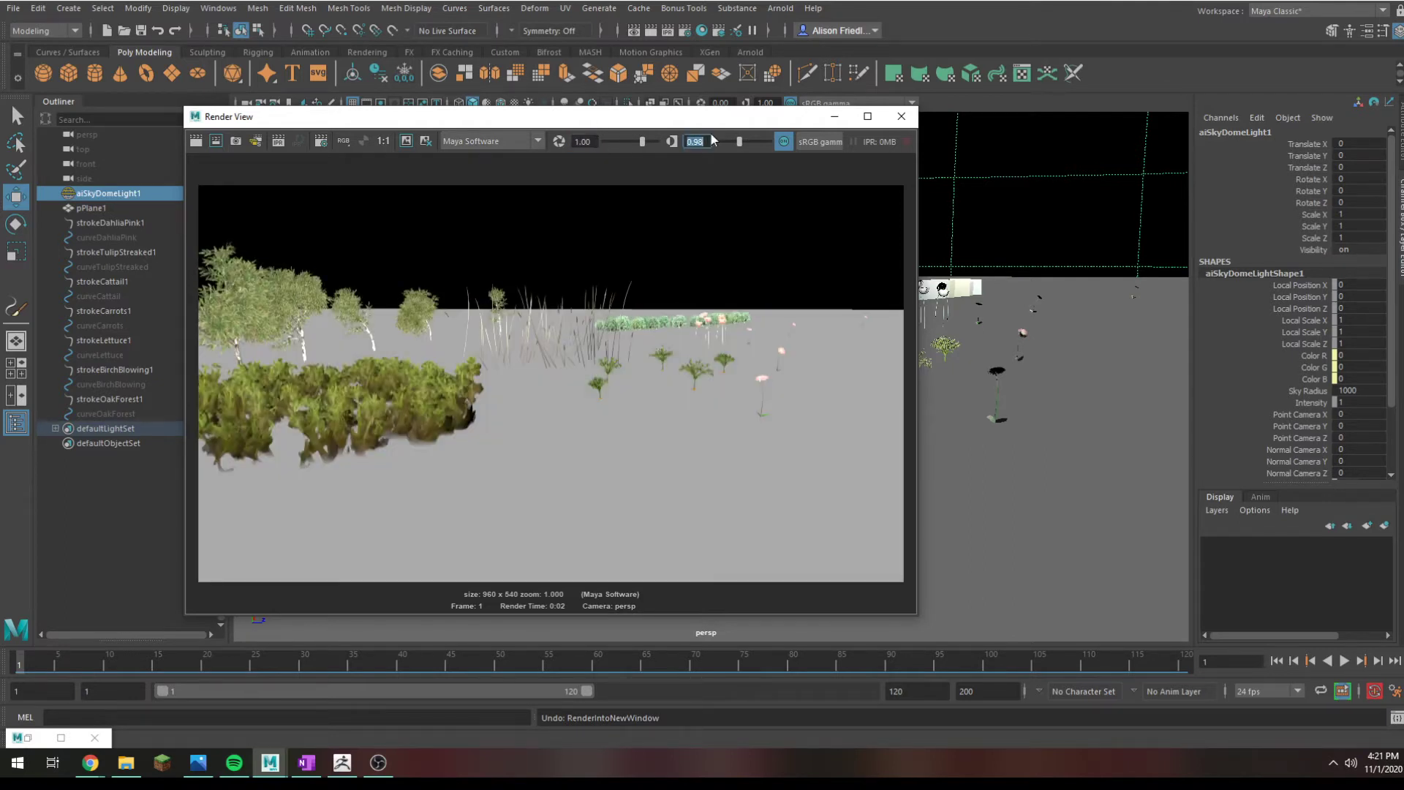
pyautogui.write('1')
pyautogui.press('Tab')
# Step: Inspect the lettuce in the render, run an IPR render of a birch tree close-up, and close the Render View
pyautogui.scroll(6, 417, 371)
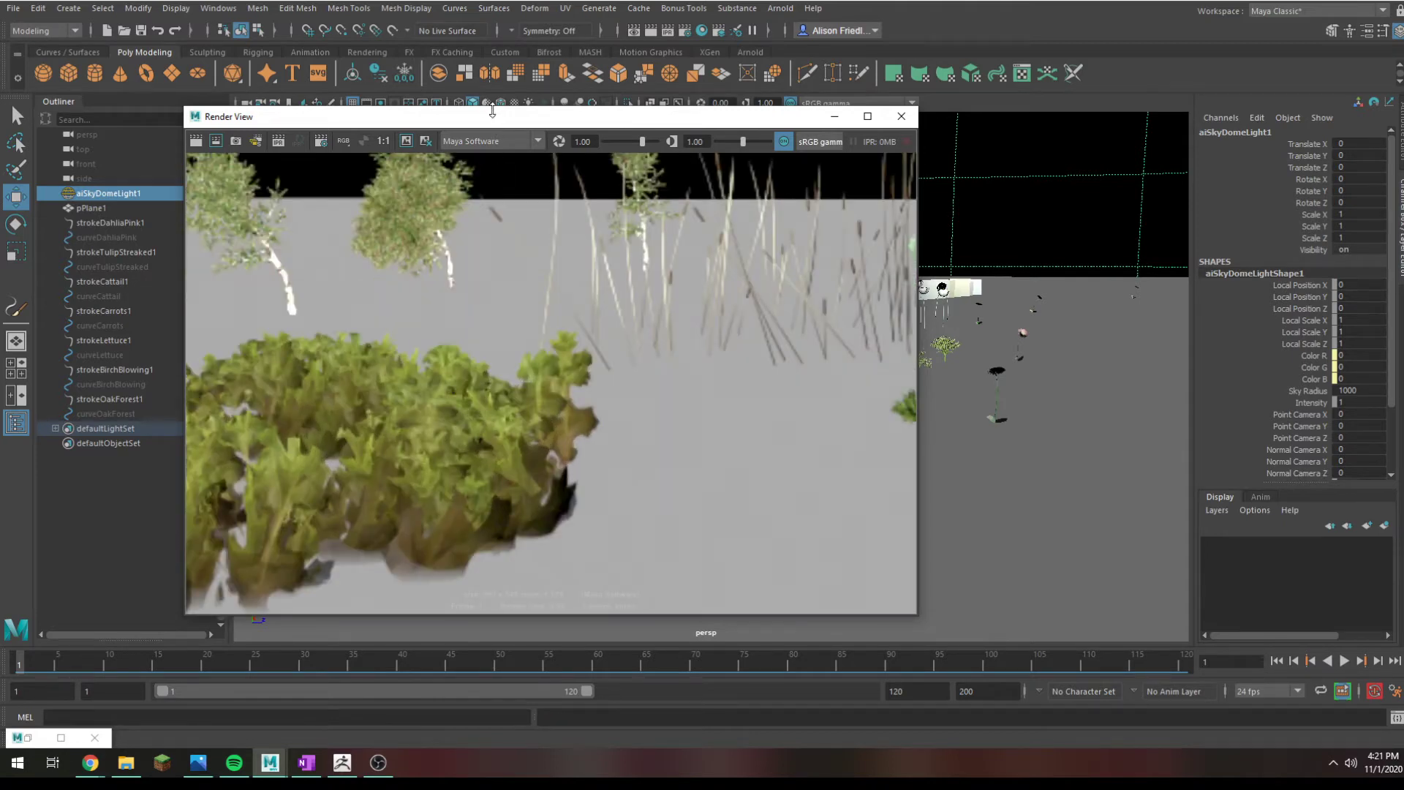
pyautogui.moveTo(503, 124); pyautogui.dragTo(1041, 117)
pyautogui.keyDown('alt'); pyautogui.moveTo(585, 439); pyautogui.dragTo(504, 293); pyautogui.keyUp('alt')
pyautogui.moveTo(749, 110); pyautogui.dragTo(625, 61)
pyautogui.click(694, 86)
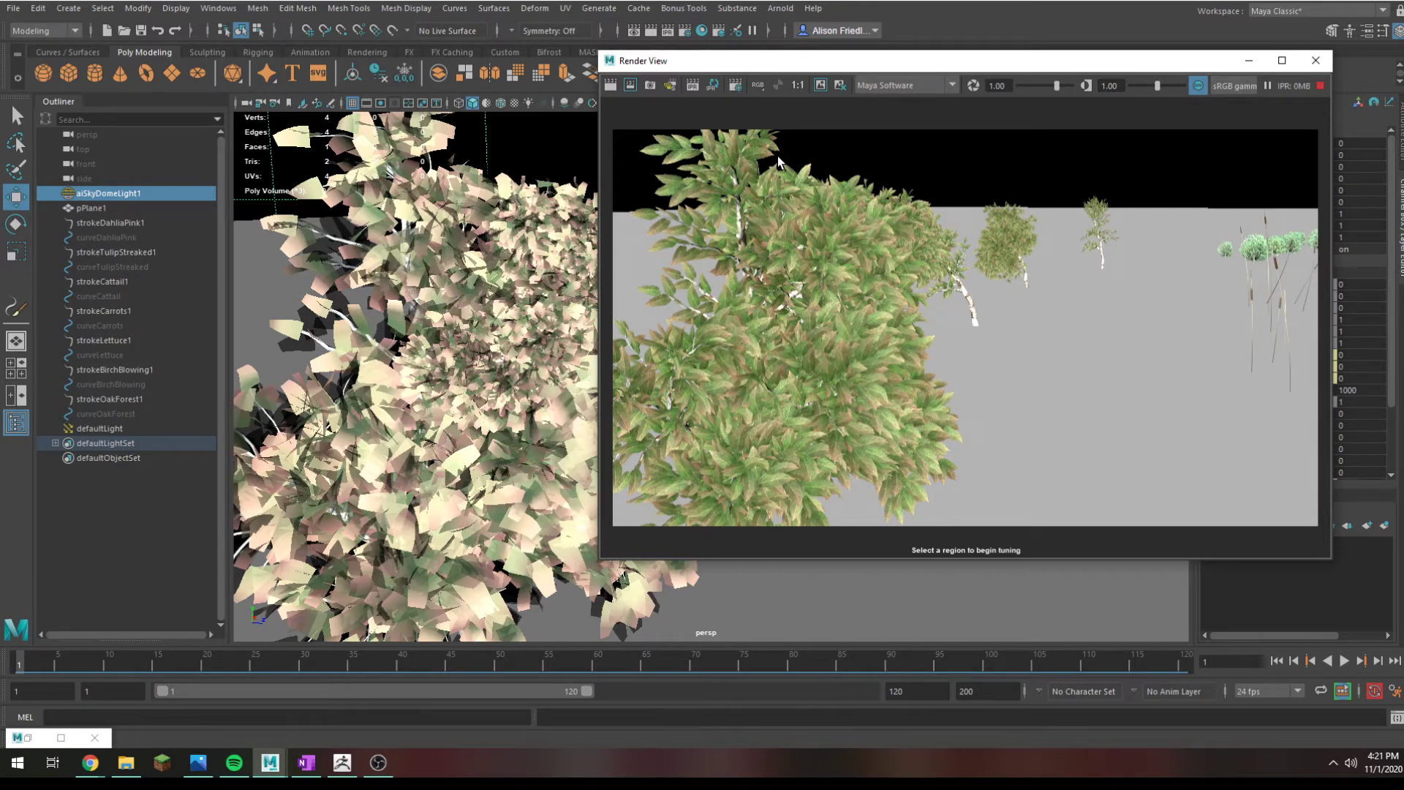
pyautogui.click(1316, 60)
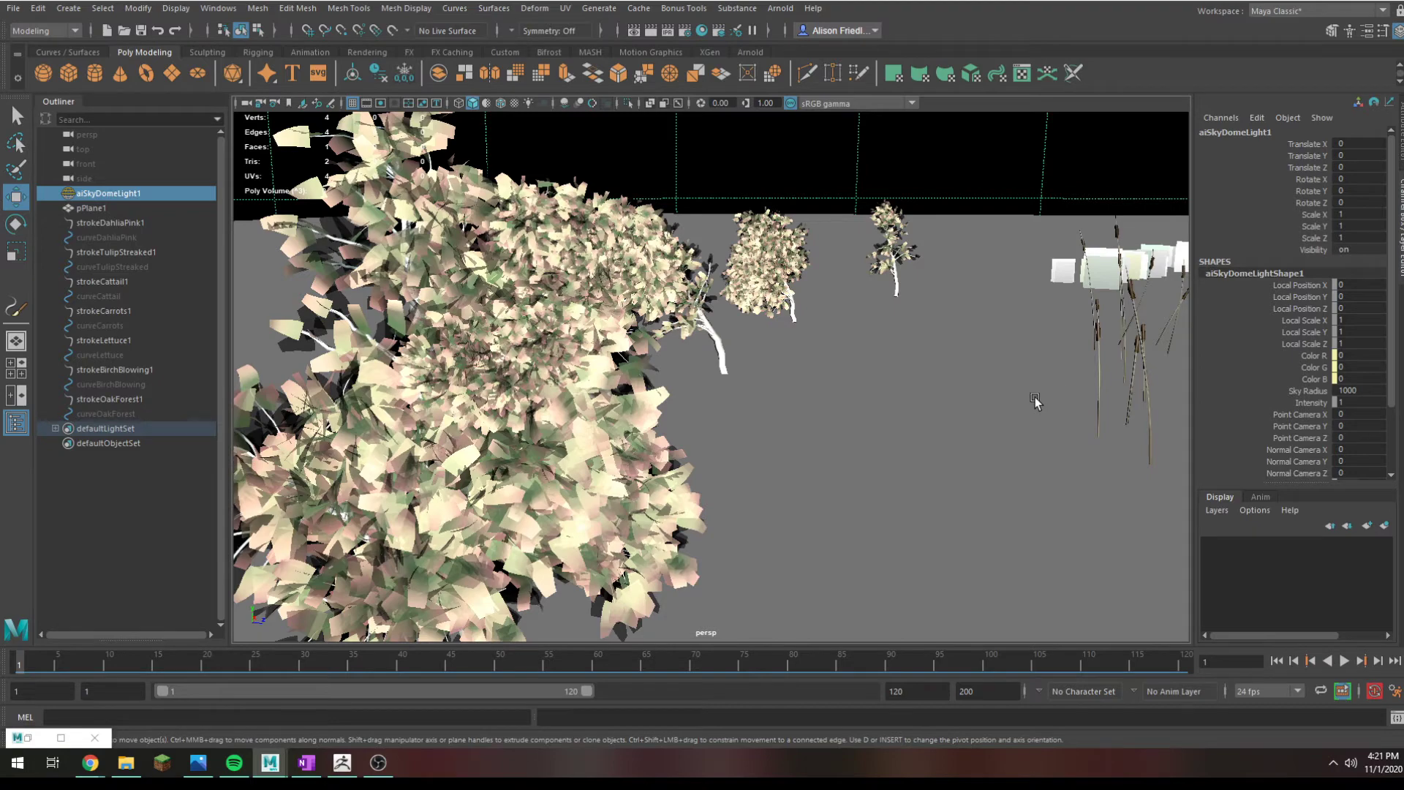
# Step: Select the birch stroke and frame it to examine the trees among the other painted plants
pyautogui.moveTo(1034, 397)
pyautogui.keyDown('alt'); pyautogui.mouseDown()
pyautogui.moveTo(976, 393)
pyautogui.moveTo(567, 480)
pyautogui.moveTo(727, 486)
pyautogui.moveTo(1024, 450)
pyautogui.moveTo(901, 371)
pyautogui.mouseUp(); pyautogui.keyUp('alt')
pyautogui.click(824, 401)
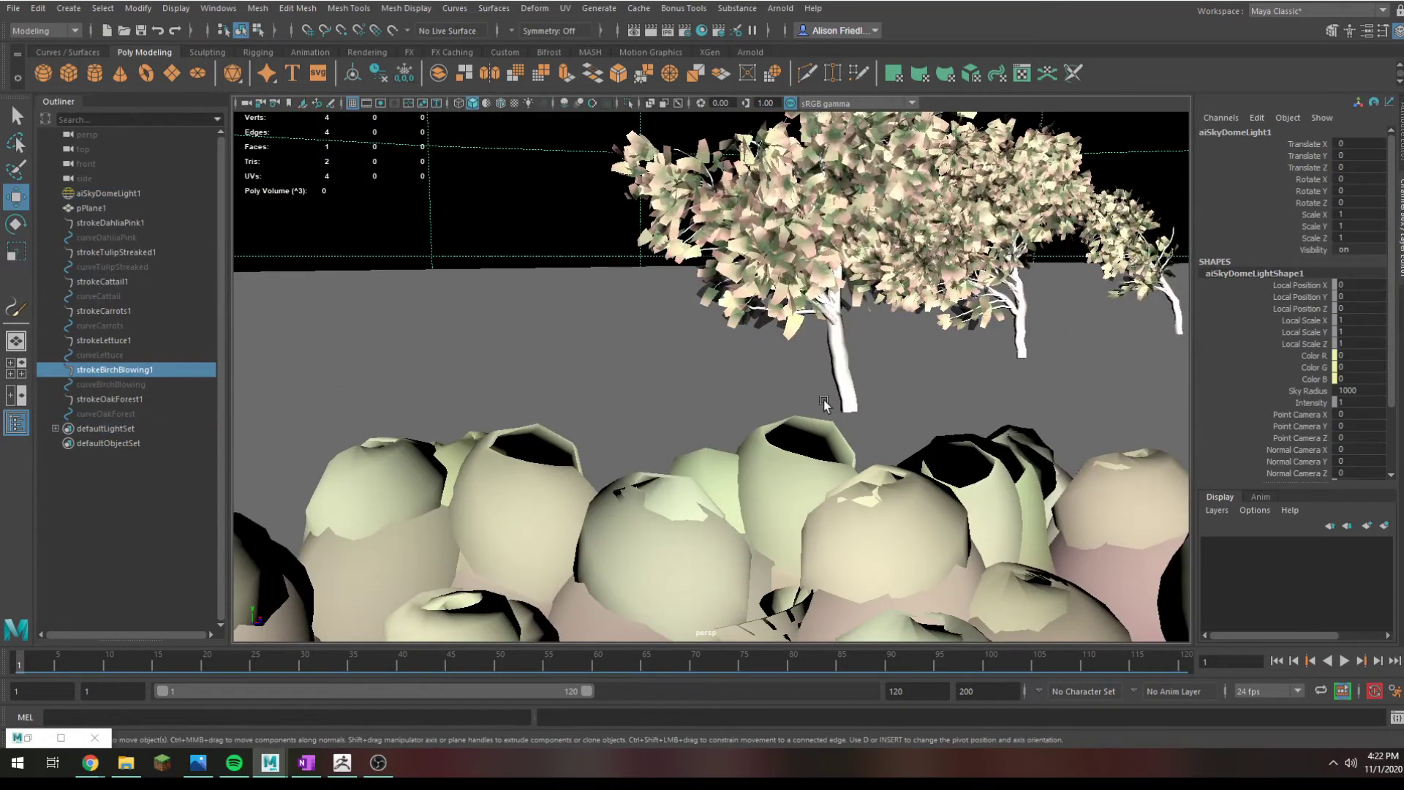
pyautogui.press('a')
pyautogui.press('f')
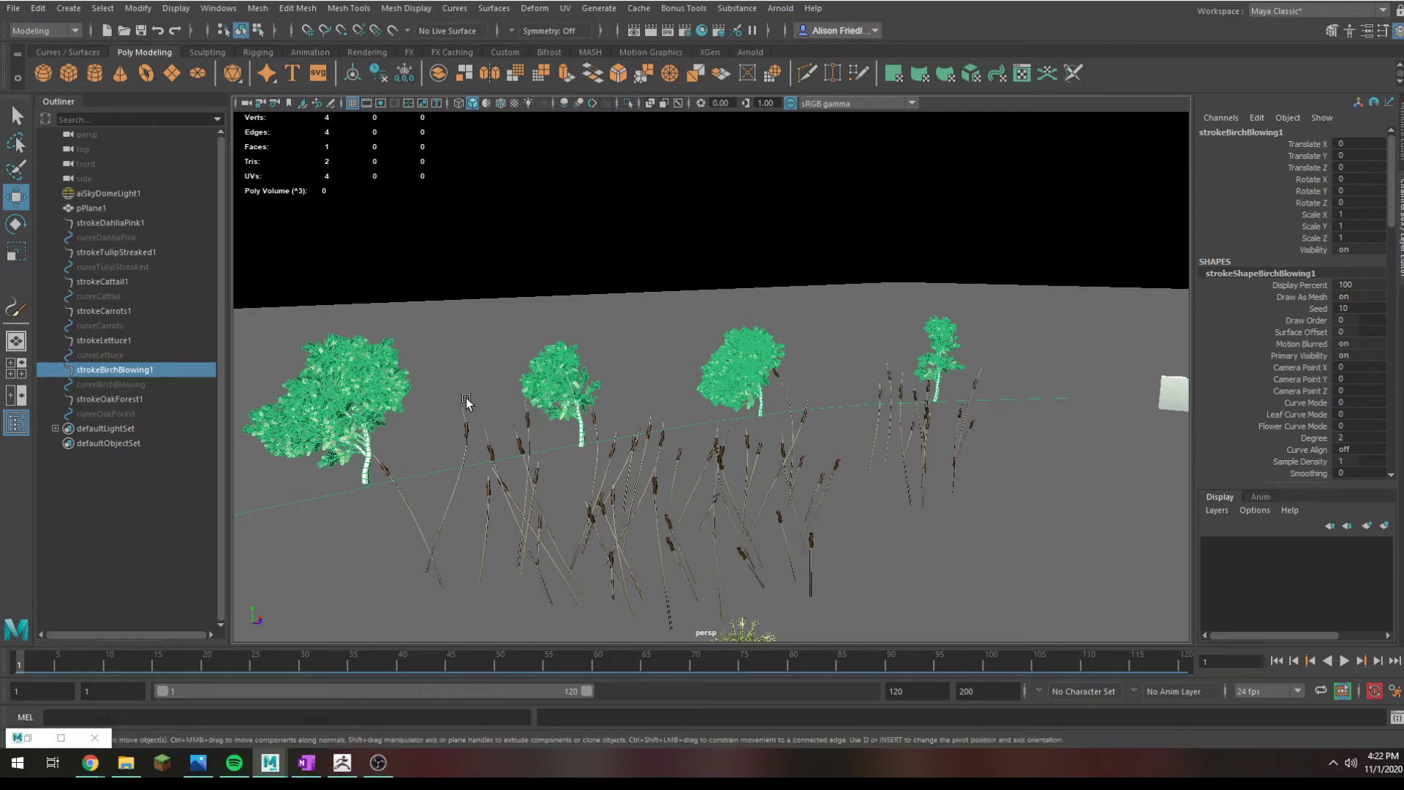
pyautogui.scroll(-5, 812, 527)
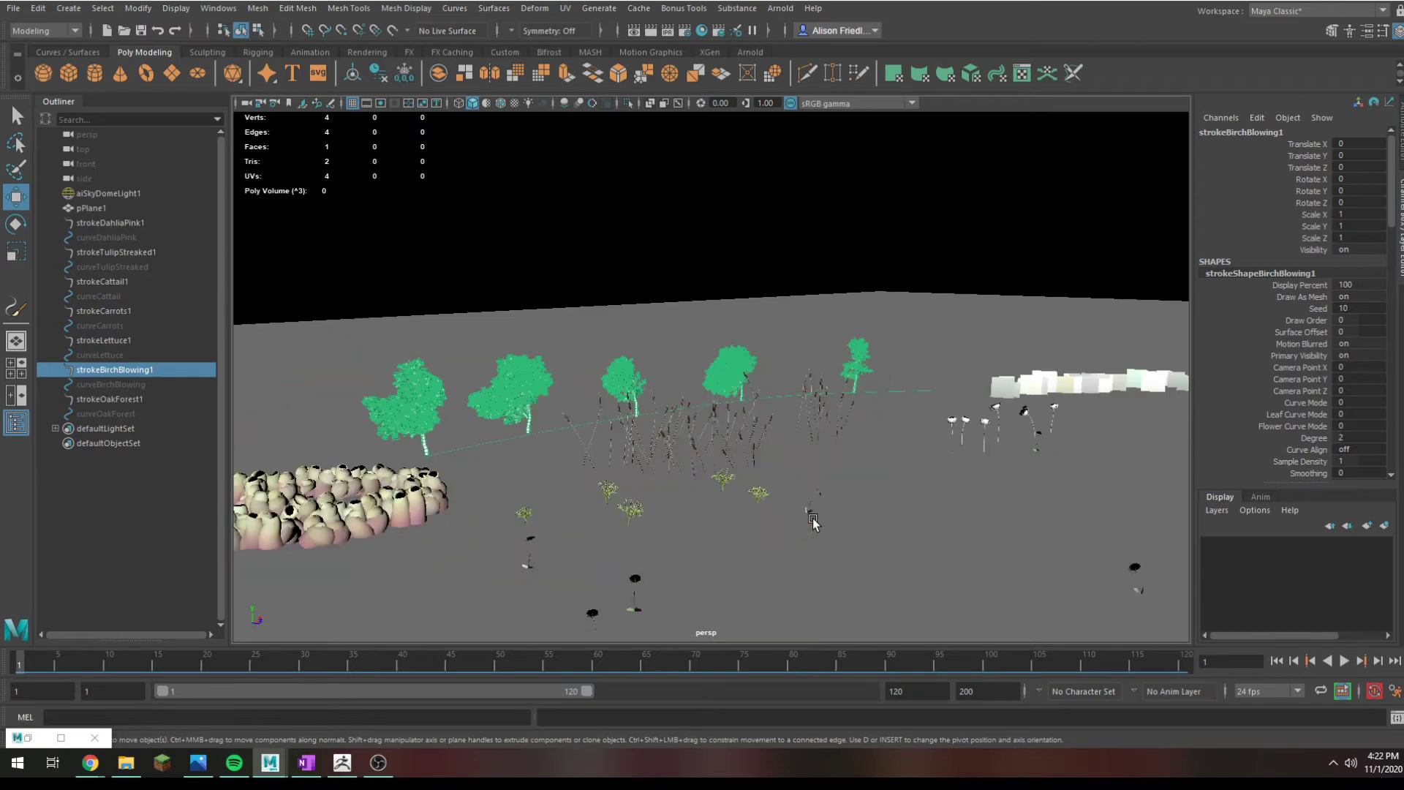
# Step: Select the lettuce stroke and open the options for converting Paint Effects to polygons
pyautogui.click(400, 512)
pyautogui.press('f')
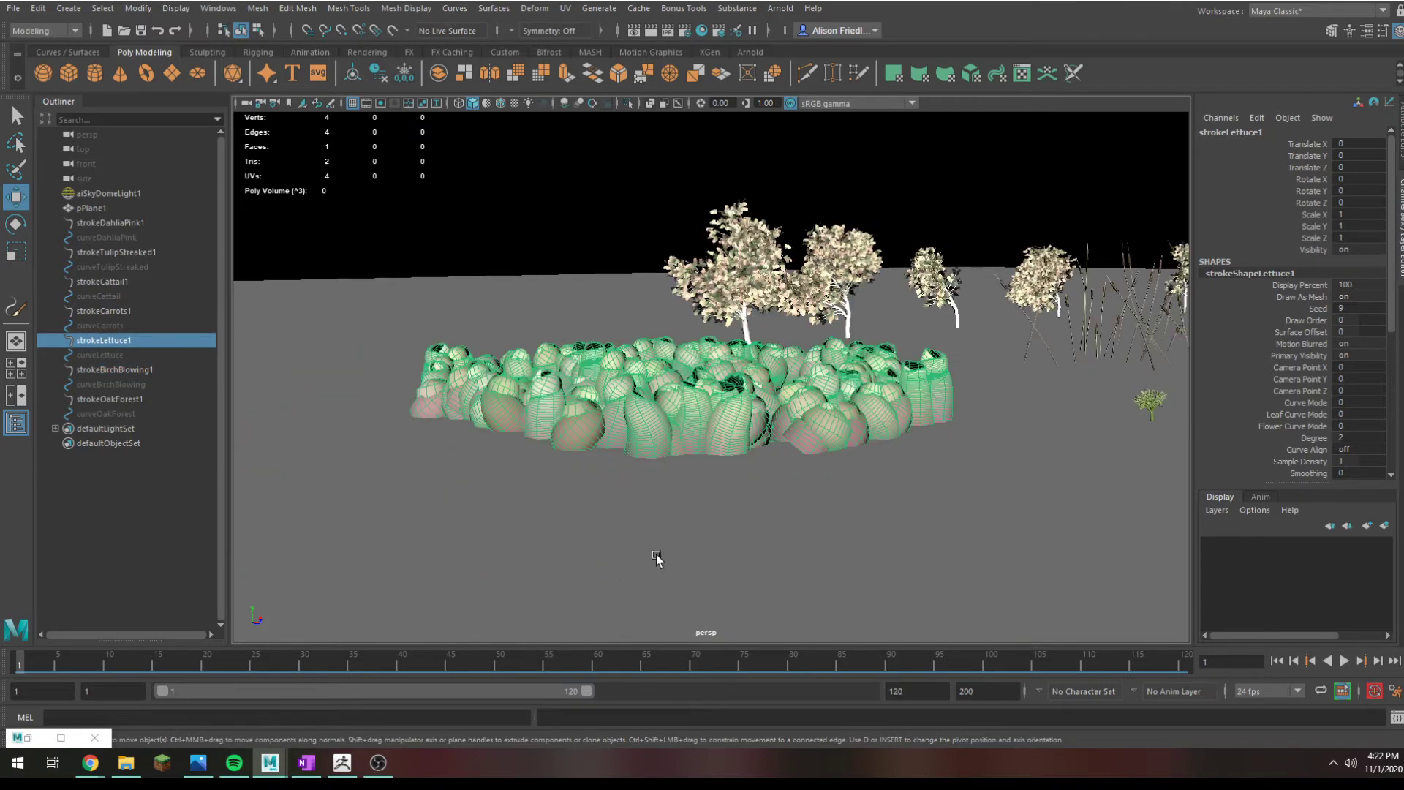
pyautogui.scroll(5, 665, 548)
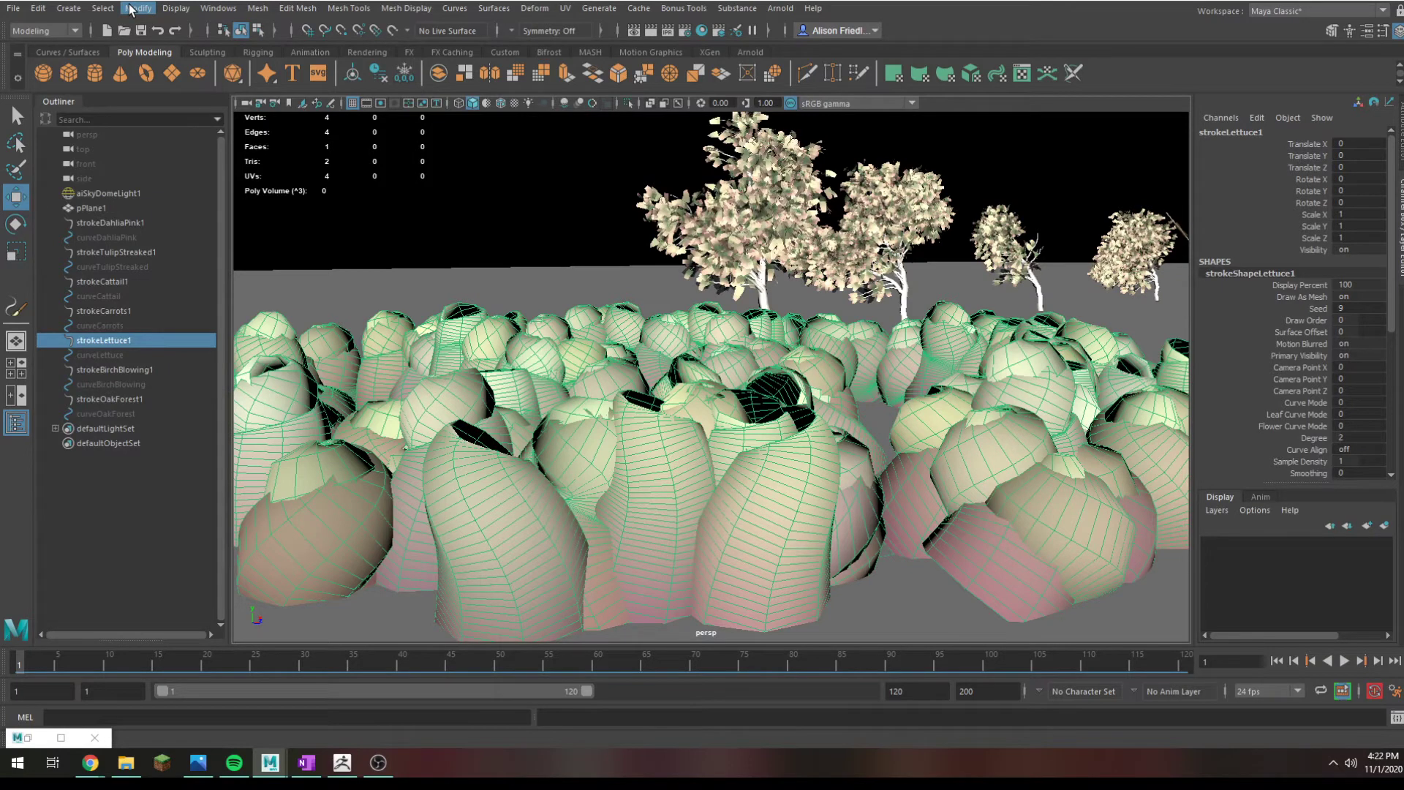
pyautogui.click(132, 9)
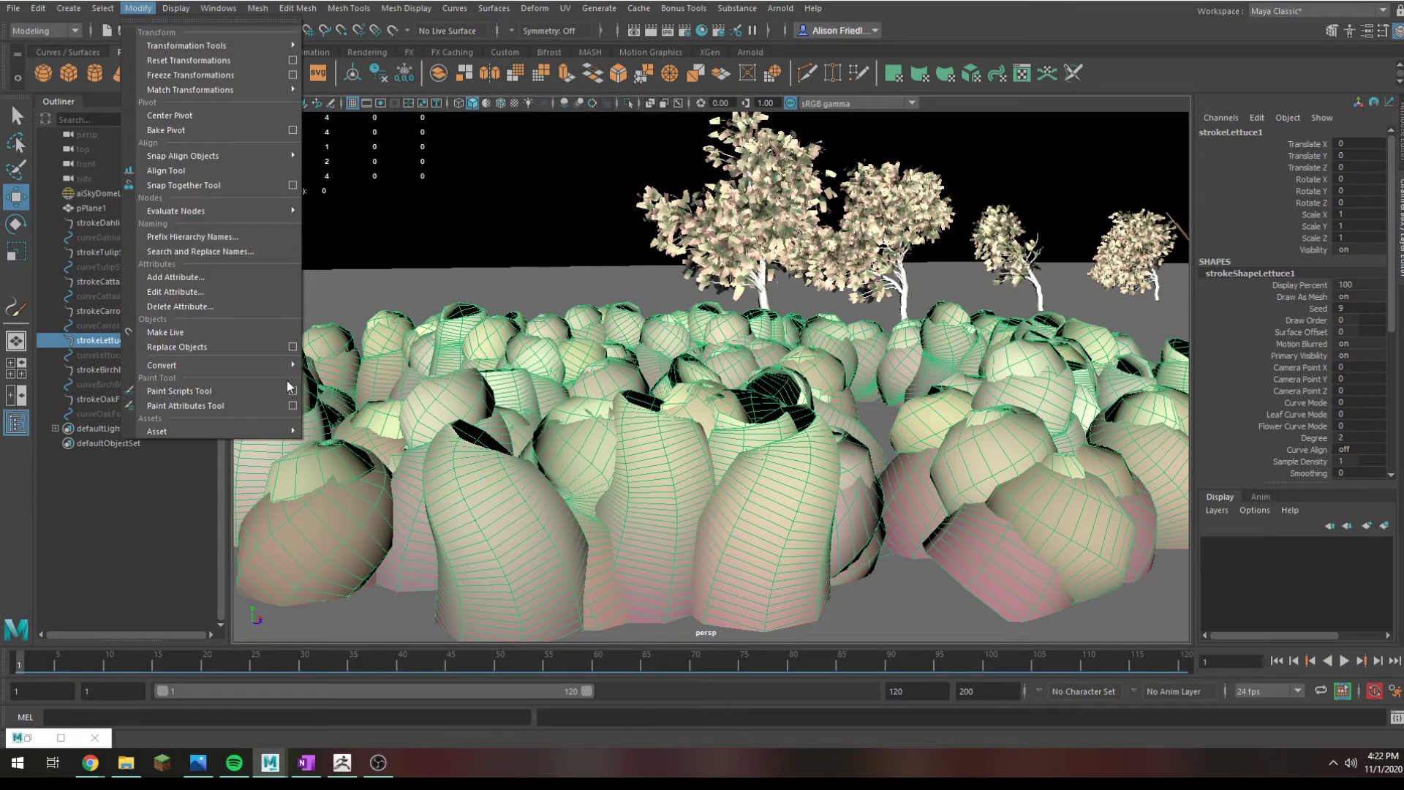
pyautogui.moveTo(290, 366)
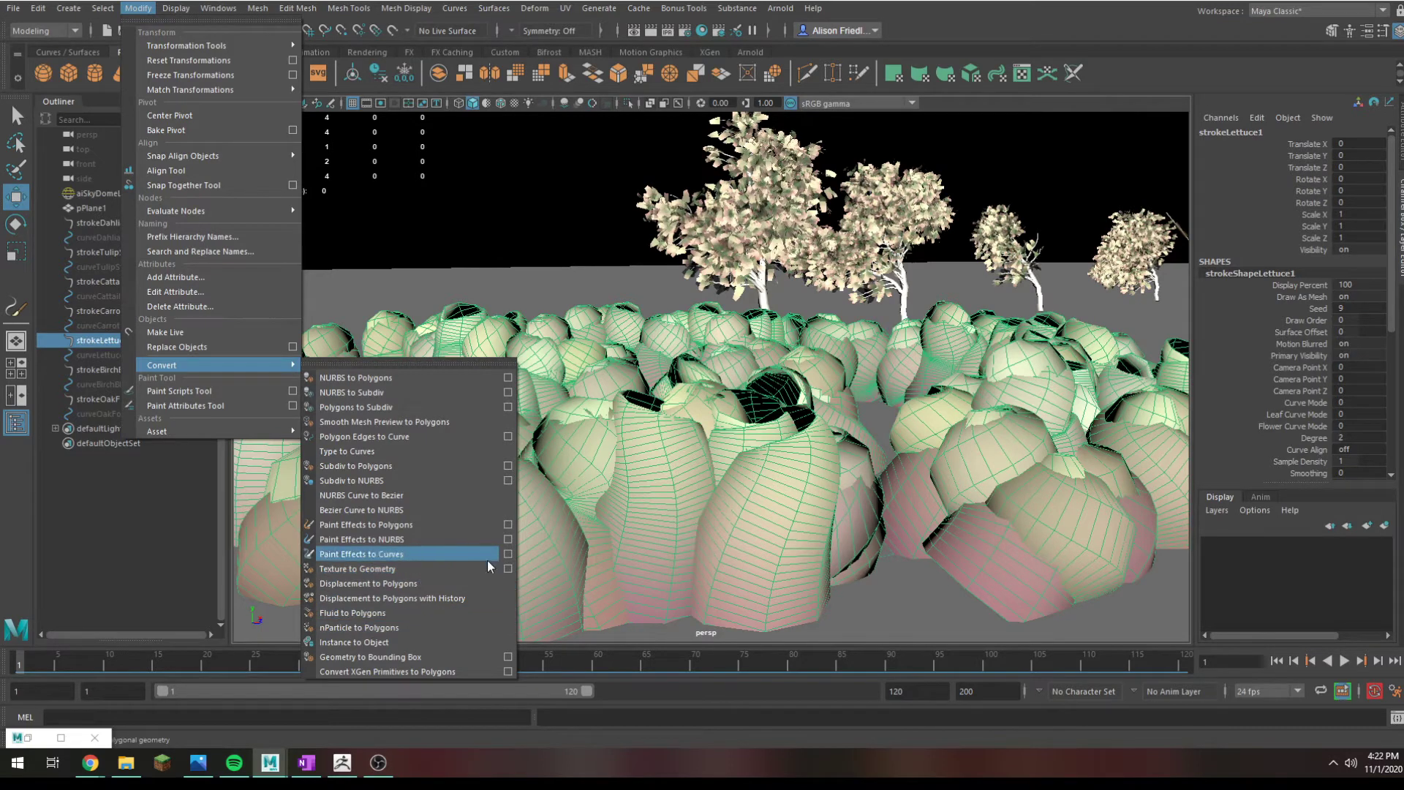
pyautogui.click(507, 522)
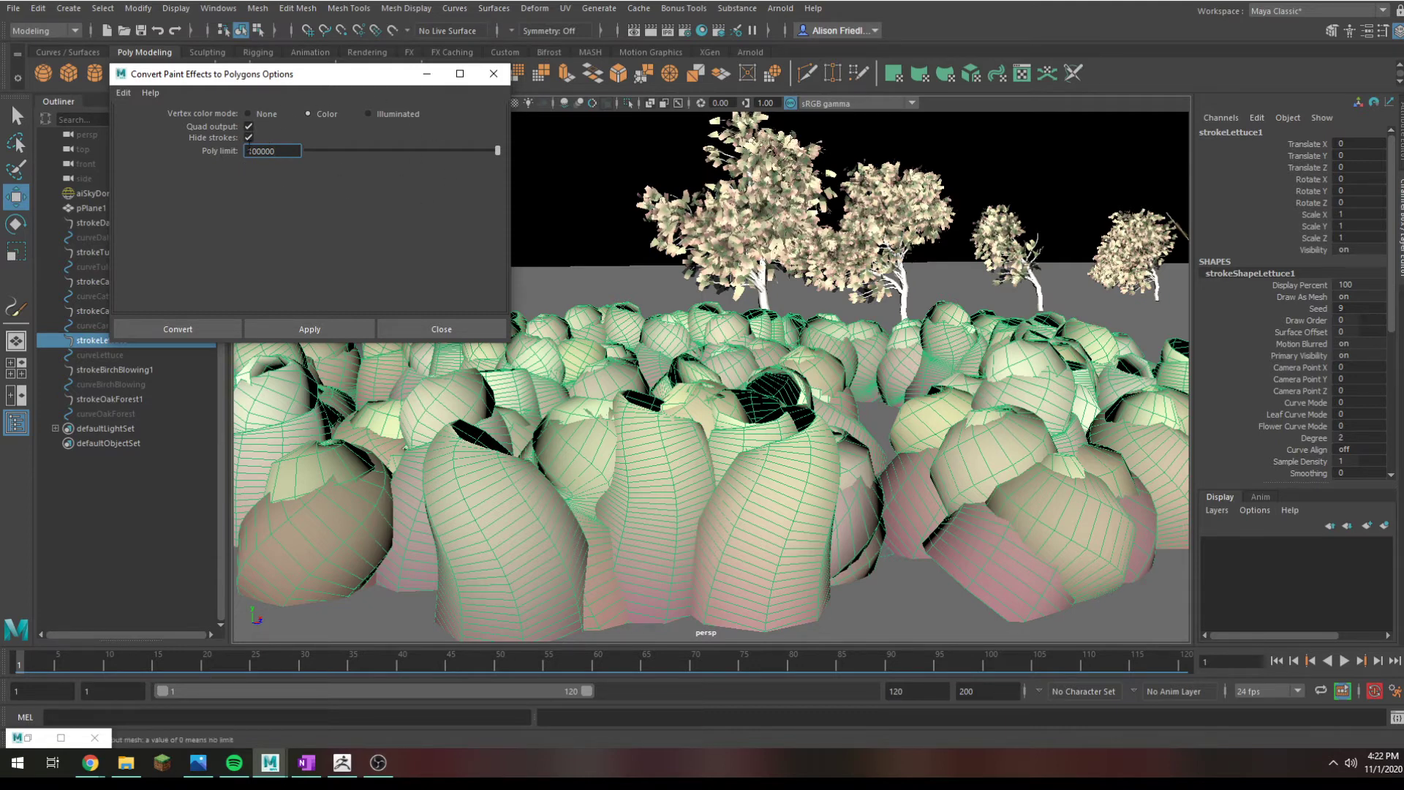
# Step: Convert the lettuce stroke to polygons with vertex color mode Color, quad output, hidden strokes and a poly limit of 100000, closing the options
pyautogui.moveTo(234, 75); pyautogui.dragTo(265, 78)
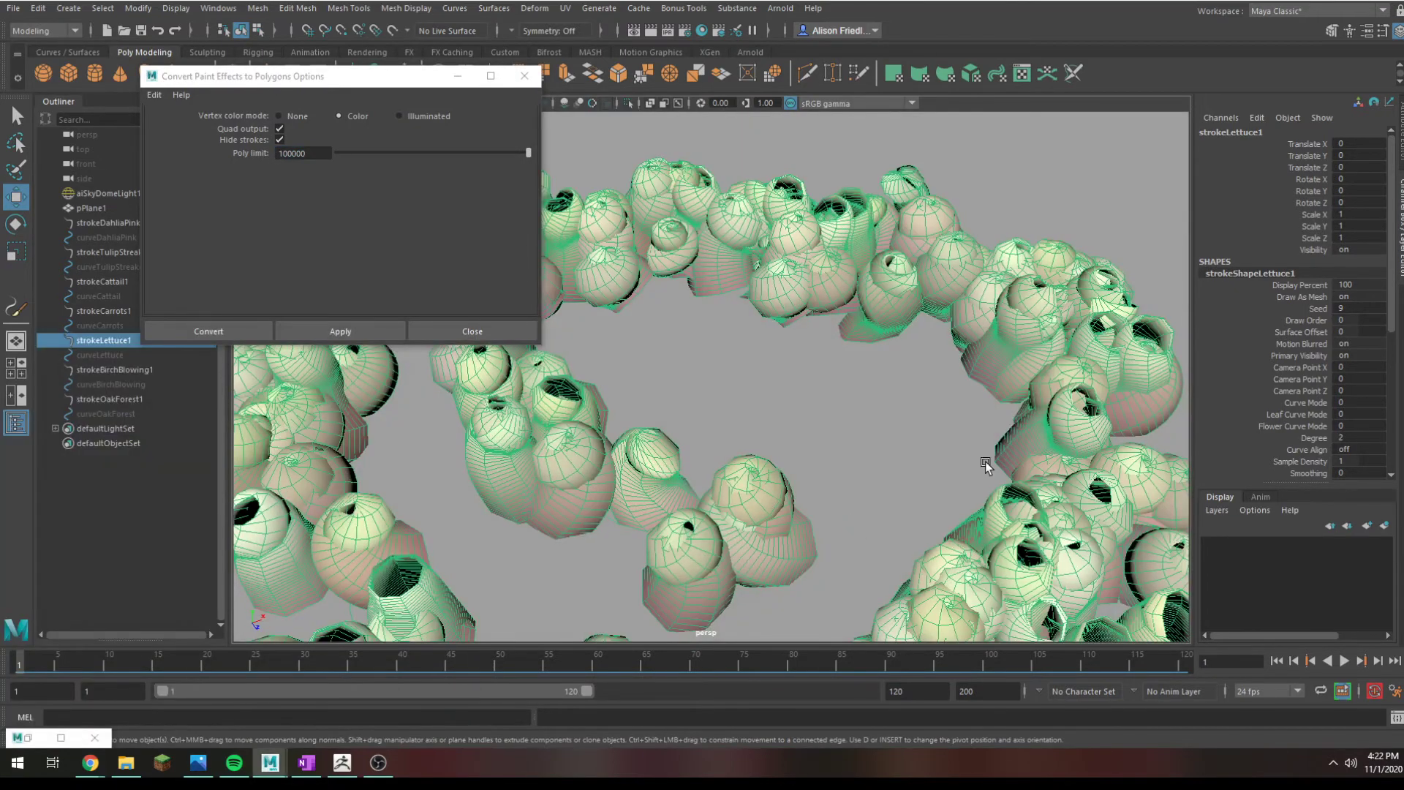
pyautogui.scroll(-3, 1001, 414)
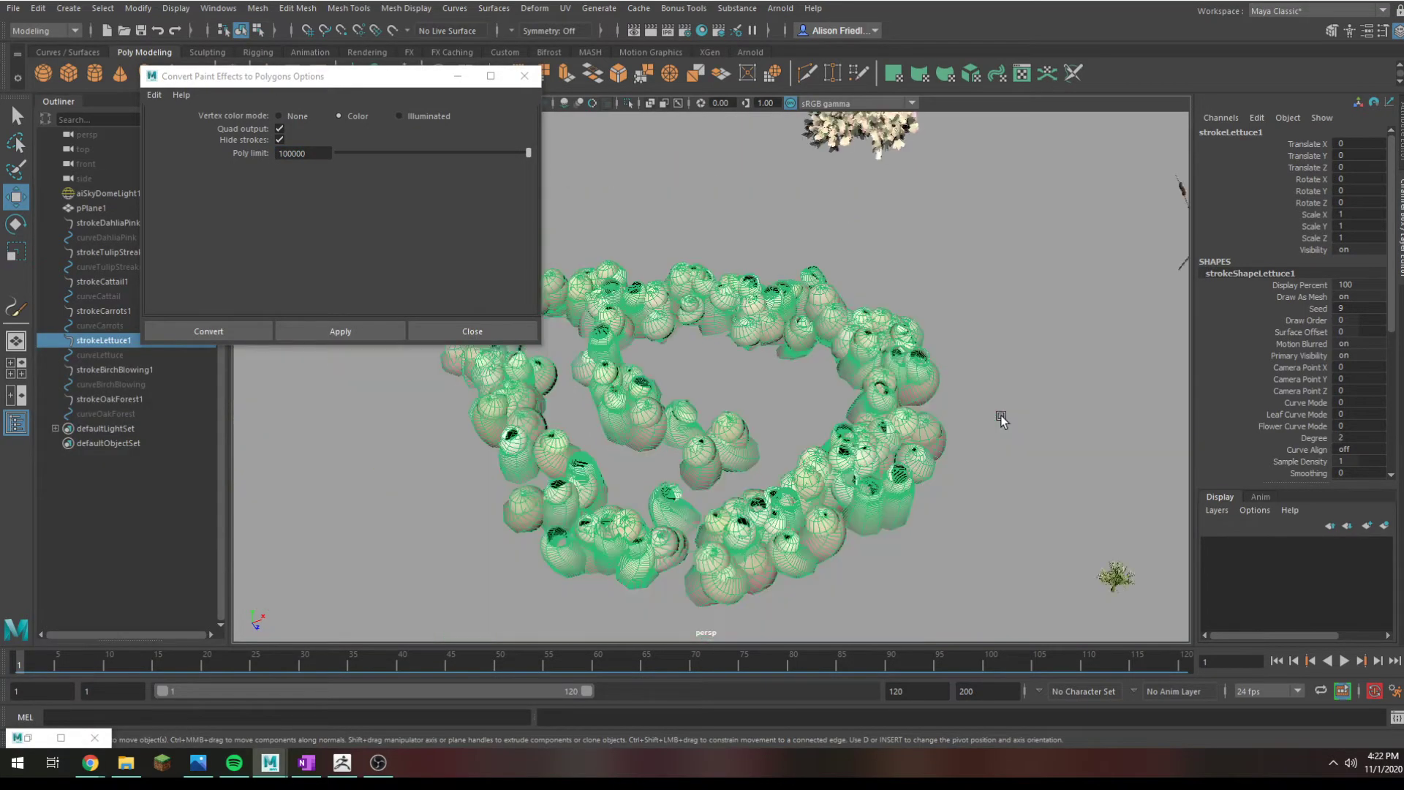
pyautogui.scroll(-3, 1000, 414)
pyautogui.moveTo(985, 330); pyautogui.dragTo(1116, 454)
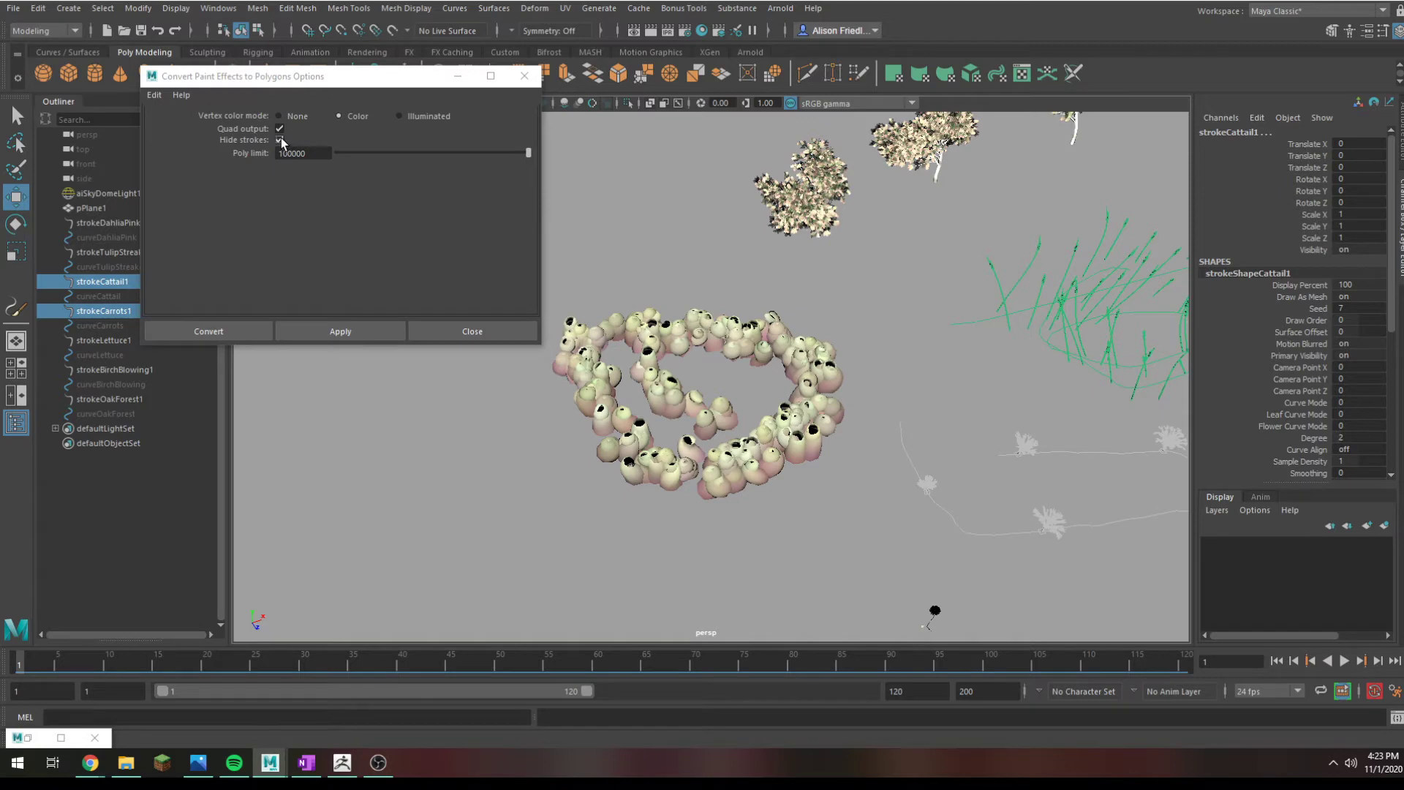
pyautogui.scroll(8, 793, 397)
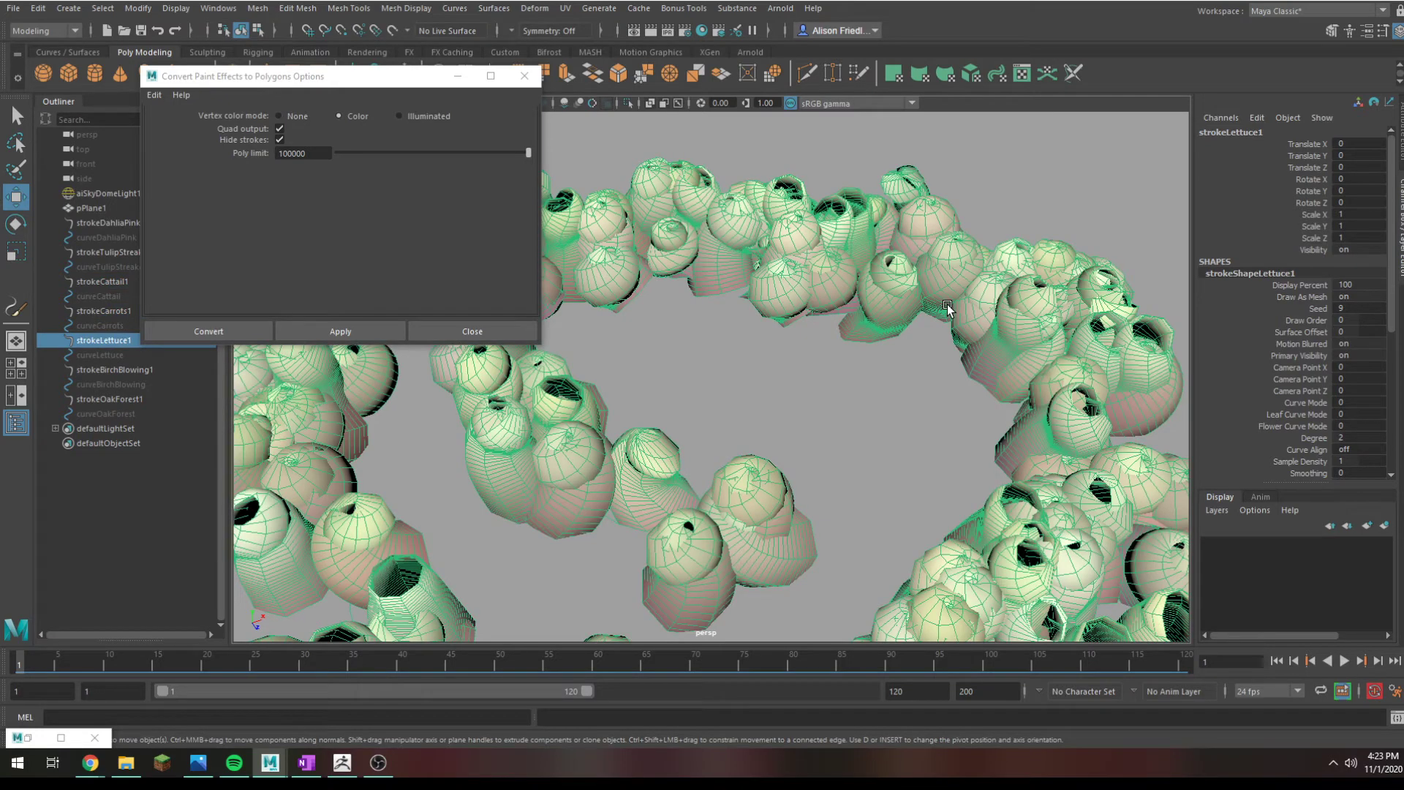
pyautogui.click(353, 326)
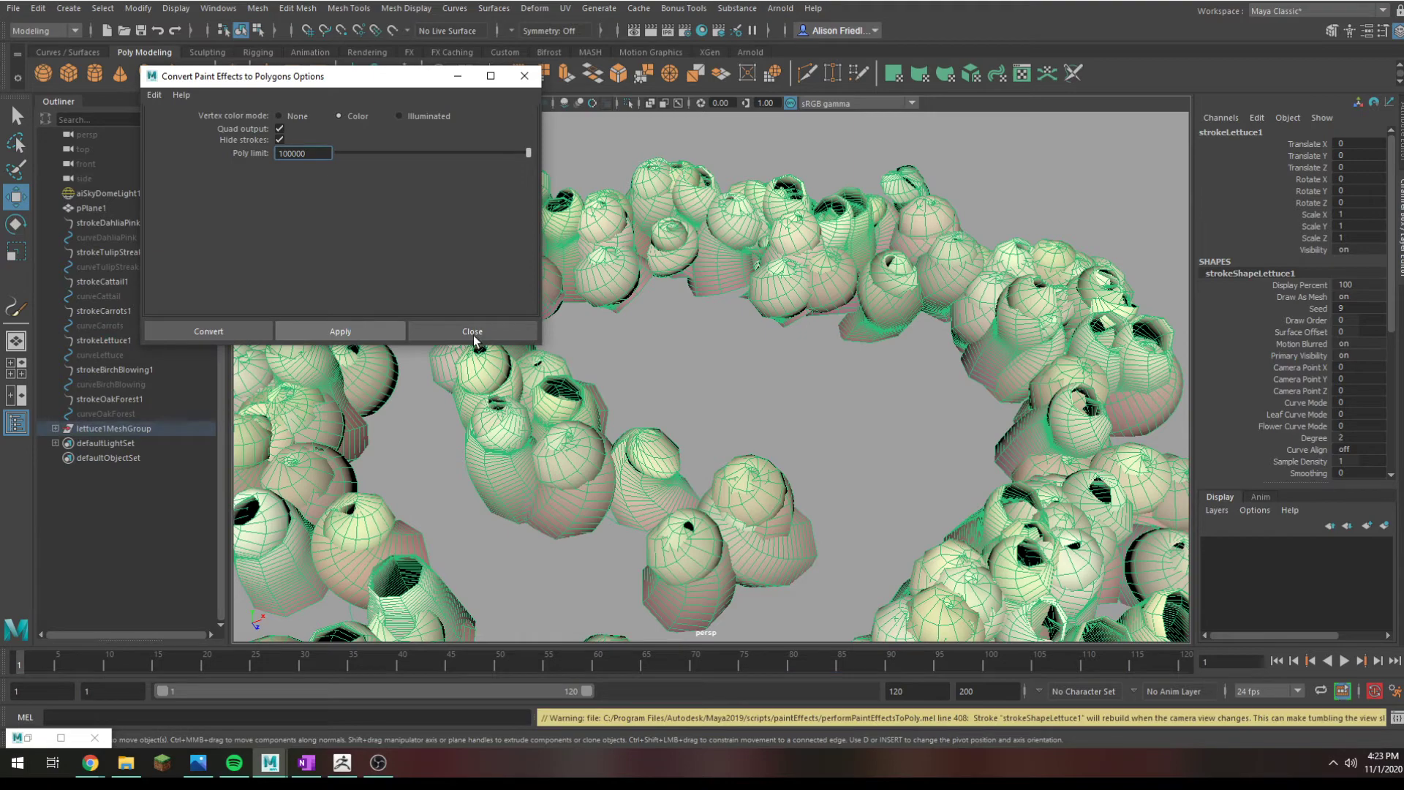
pyautogui.click(449, 329)
# Step: Isolate the original lettuce stroke and its curve in the perspective view
pyautogui.keyDown('alt'); pyautogui.moveTo(461, 307); pyautogui.dragTo(492, 274); pyautogui.keyUp('alt')
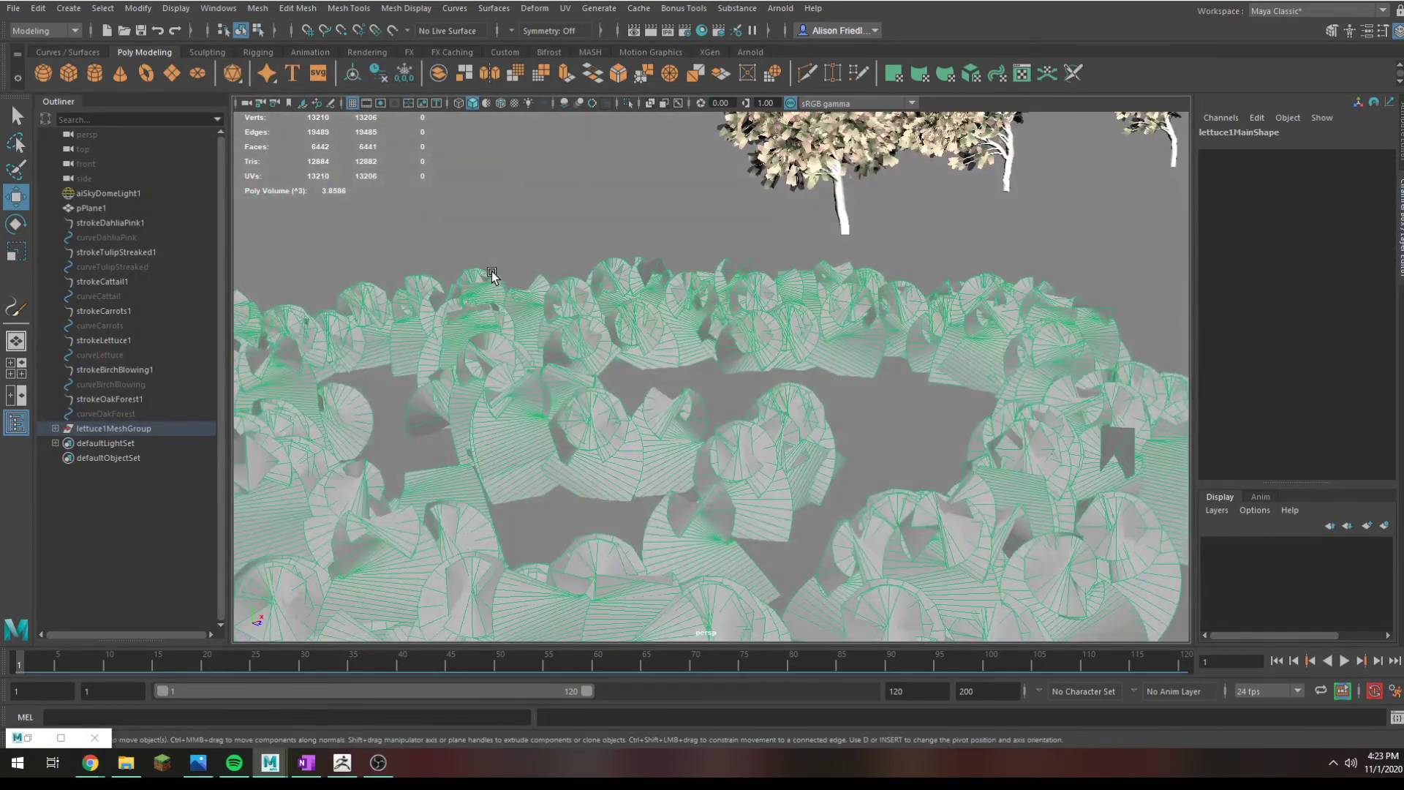
pyautogui.click(128, 371)
pyautogui.click(127, 338)
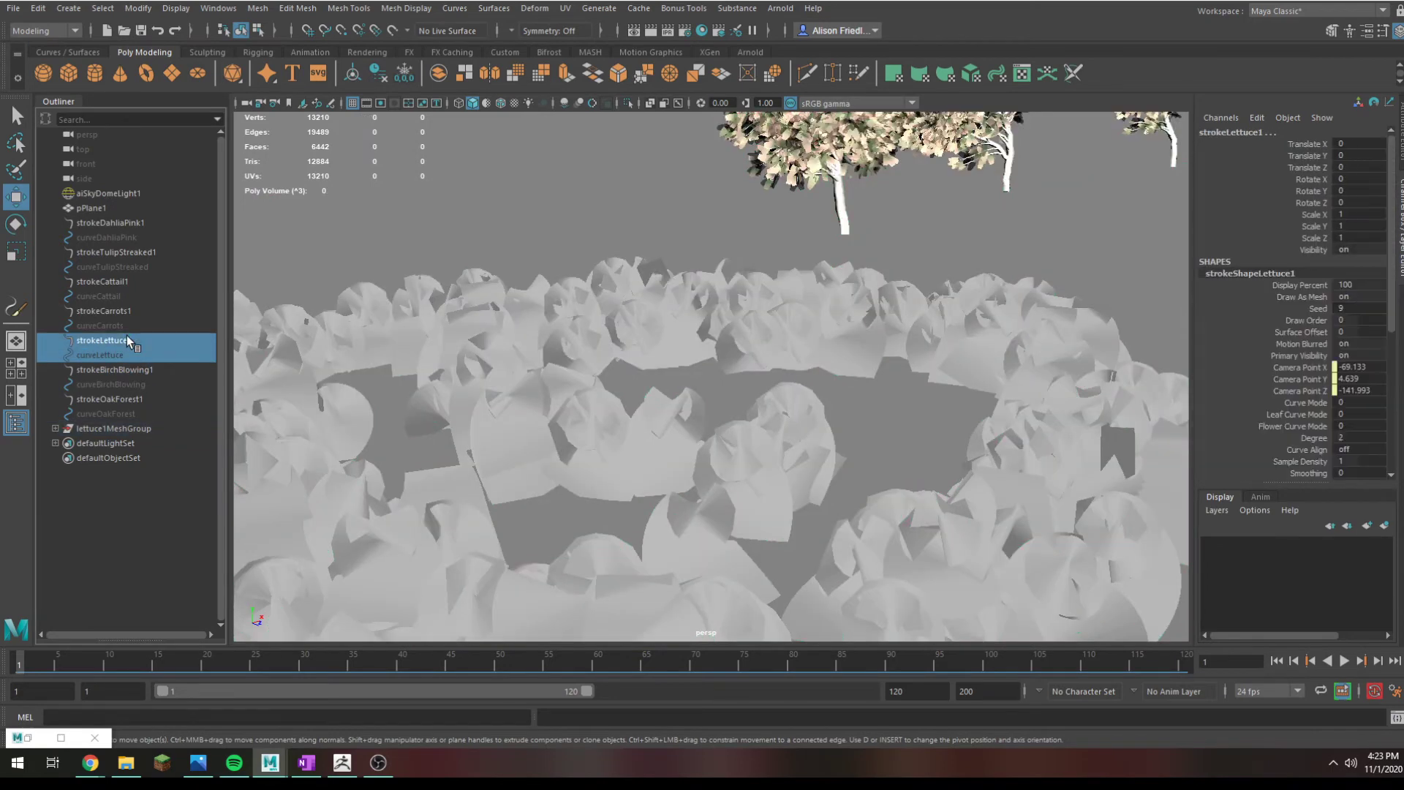
pyautogui.hotkey('ctrl', '1')
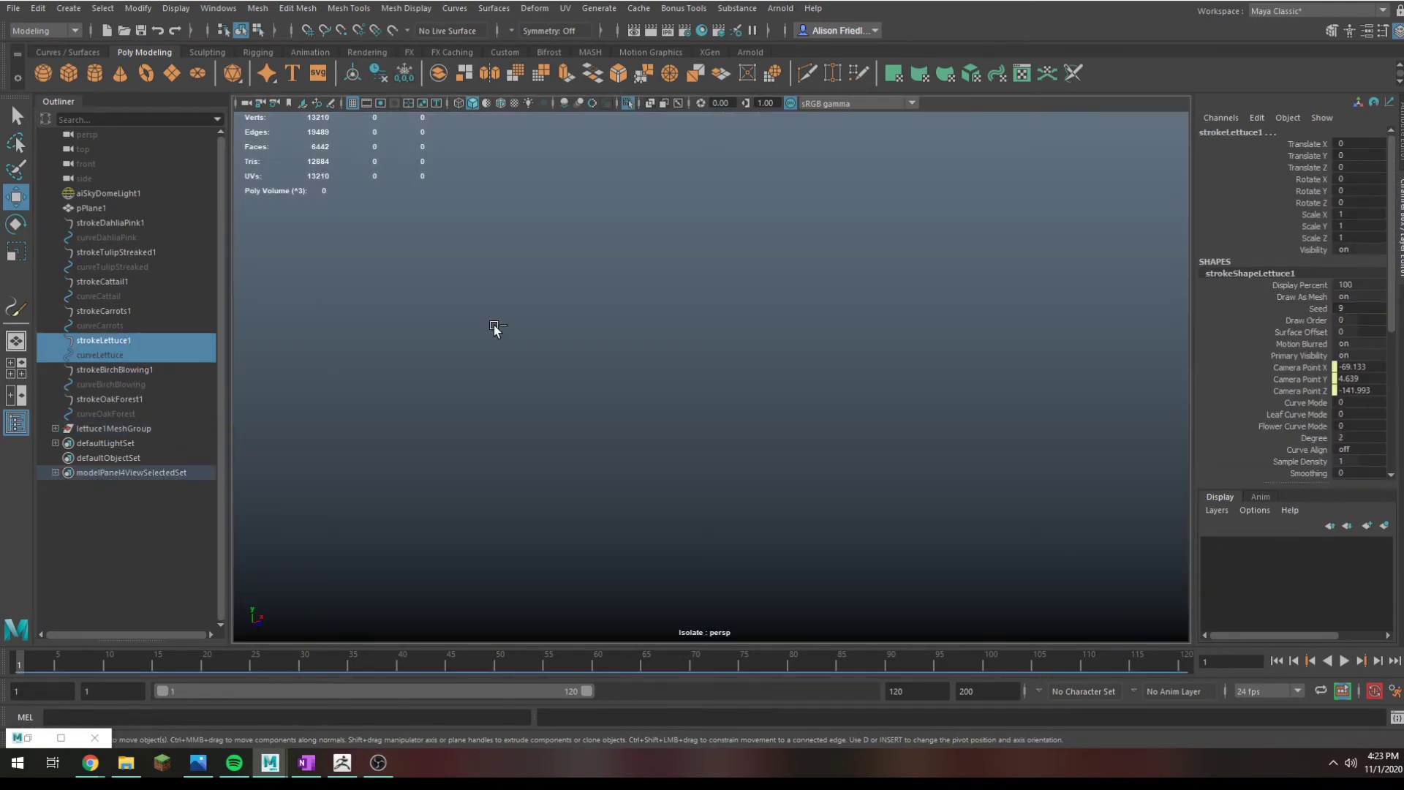
# Step: Exit isolation, hide the original lettuce stroke and its curve, and select the converted mesh inside lettuce1MeshGroup
pyautogui.hotkey('ctrl', '1')
pyautogui.hotkey('ctrl', 'h')
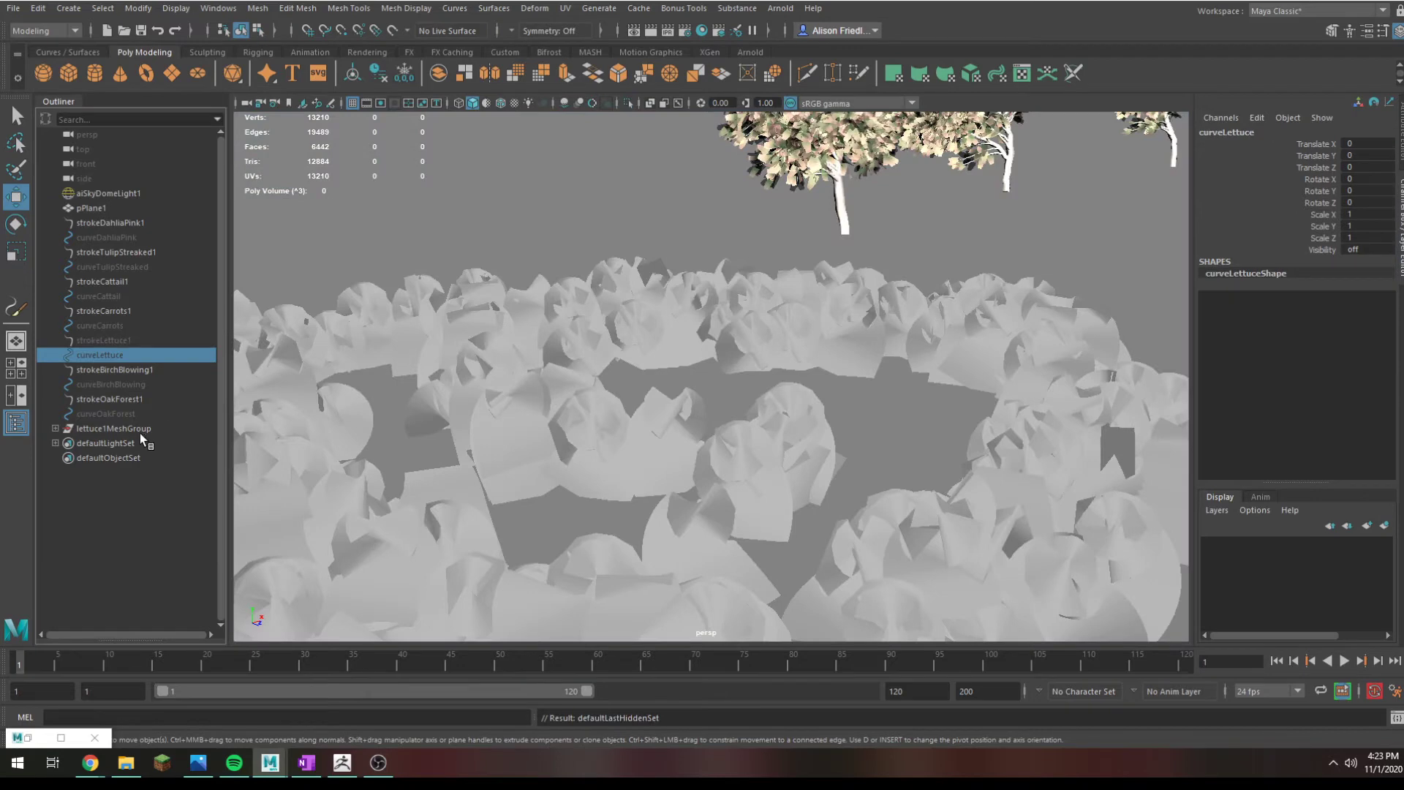
pyautogui.click(55, 429)
pyautogui.click(131, 443)
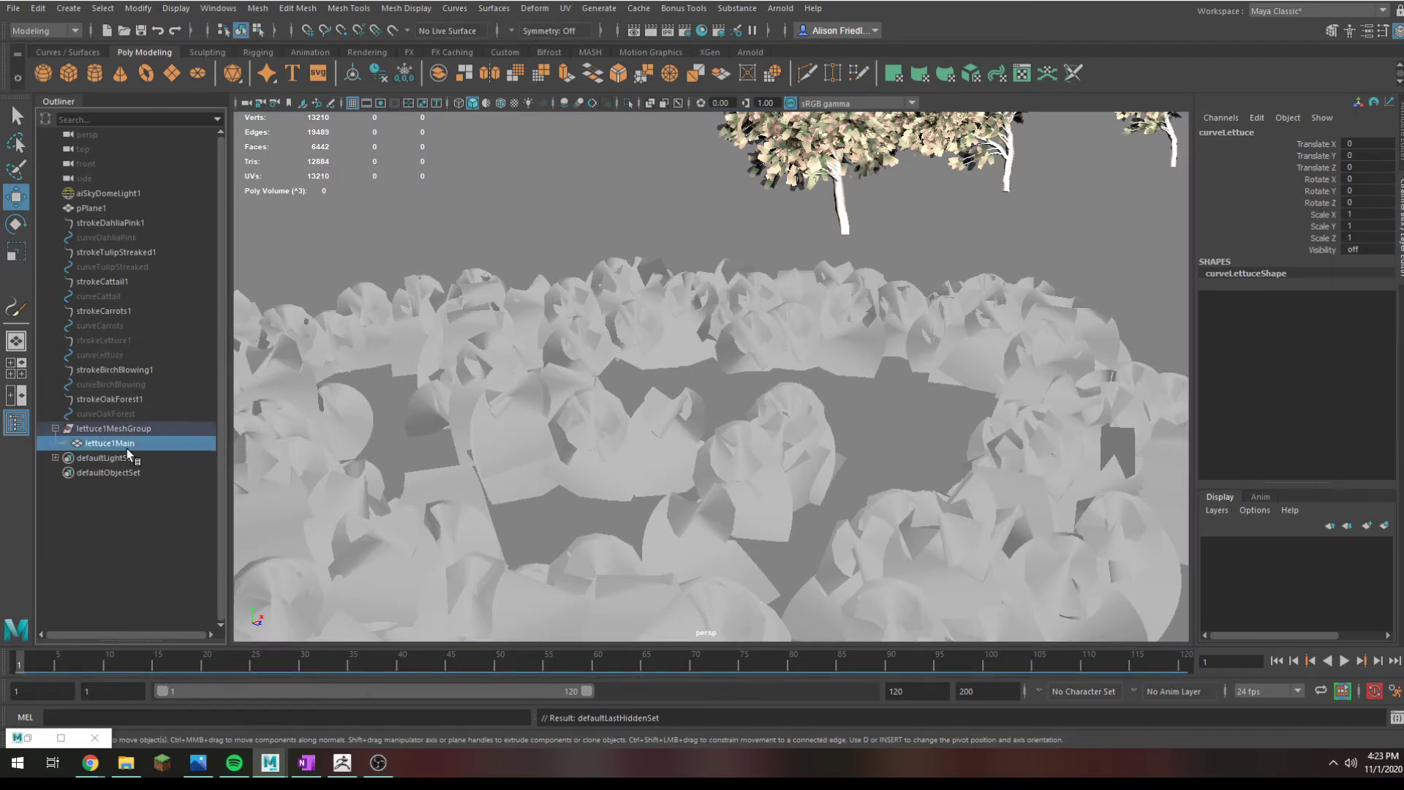
# Step: Render the perspective view with the converted lettuce mesh in the Arnold RenderView, then stop the render
pyautogui.click(779, 9)
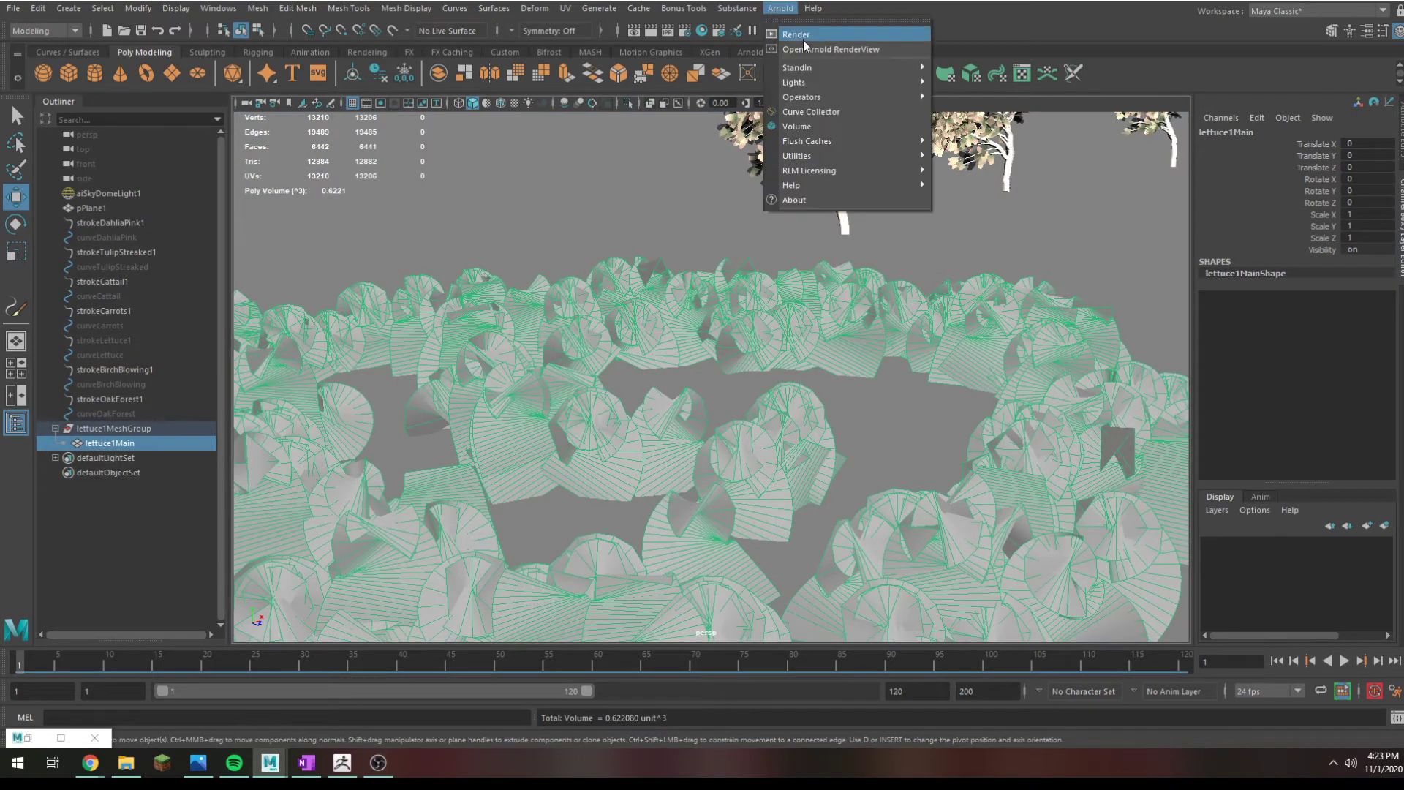
pyautogui.click(809, 45)
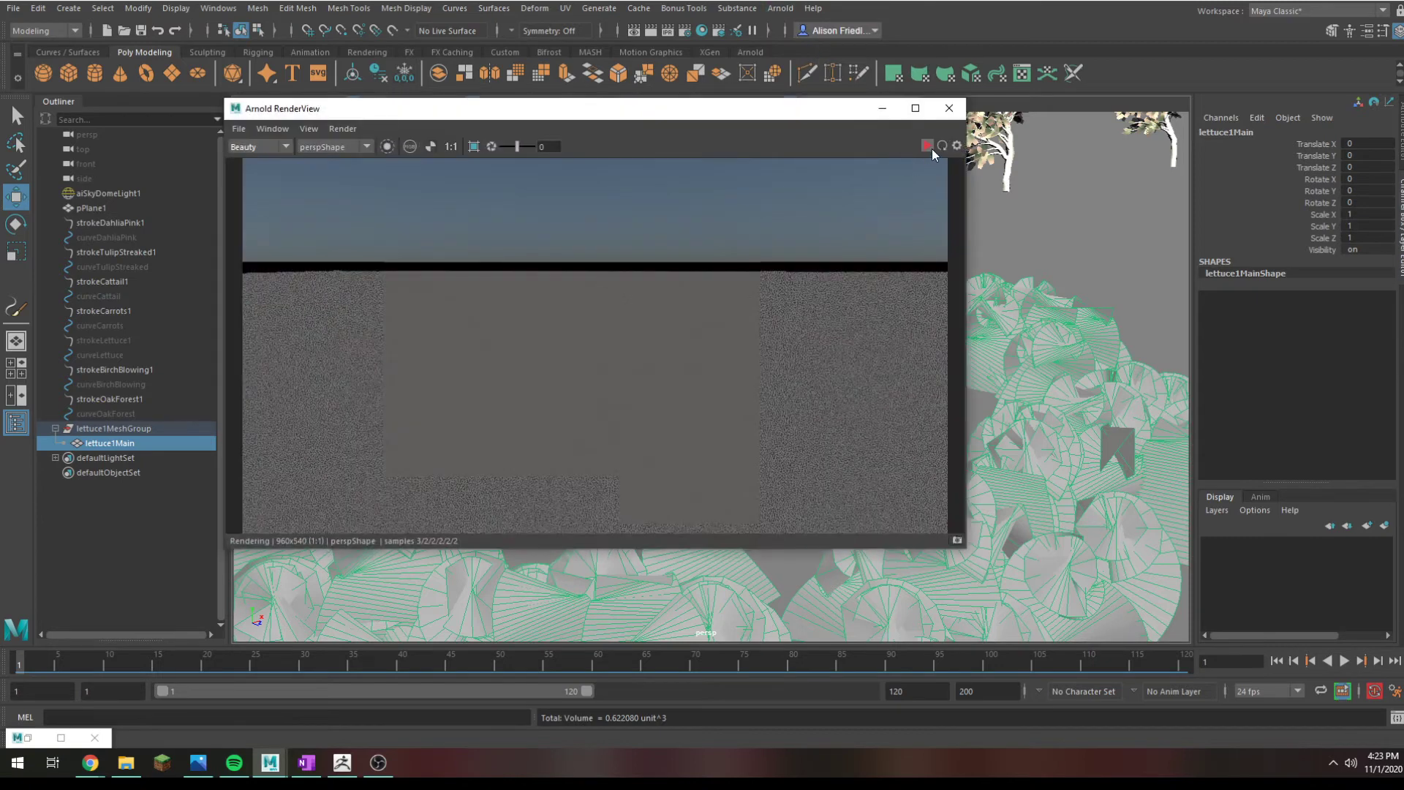
pyautogui.click(932, 148)
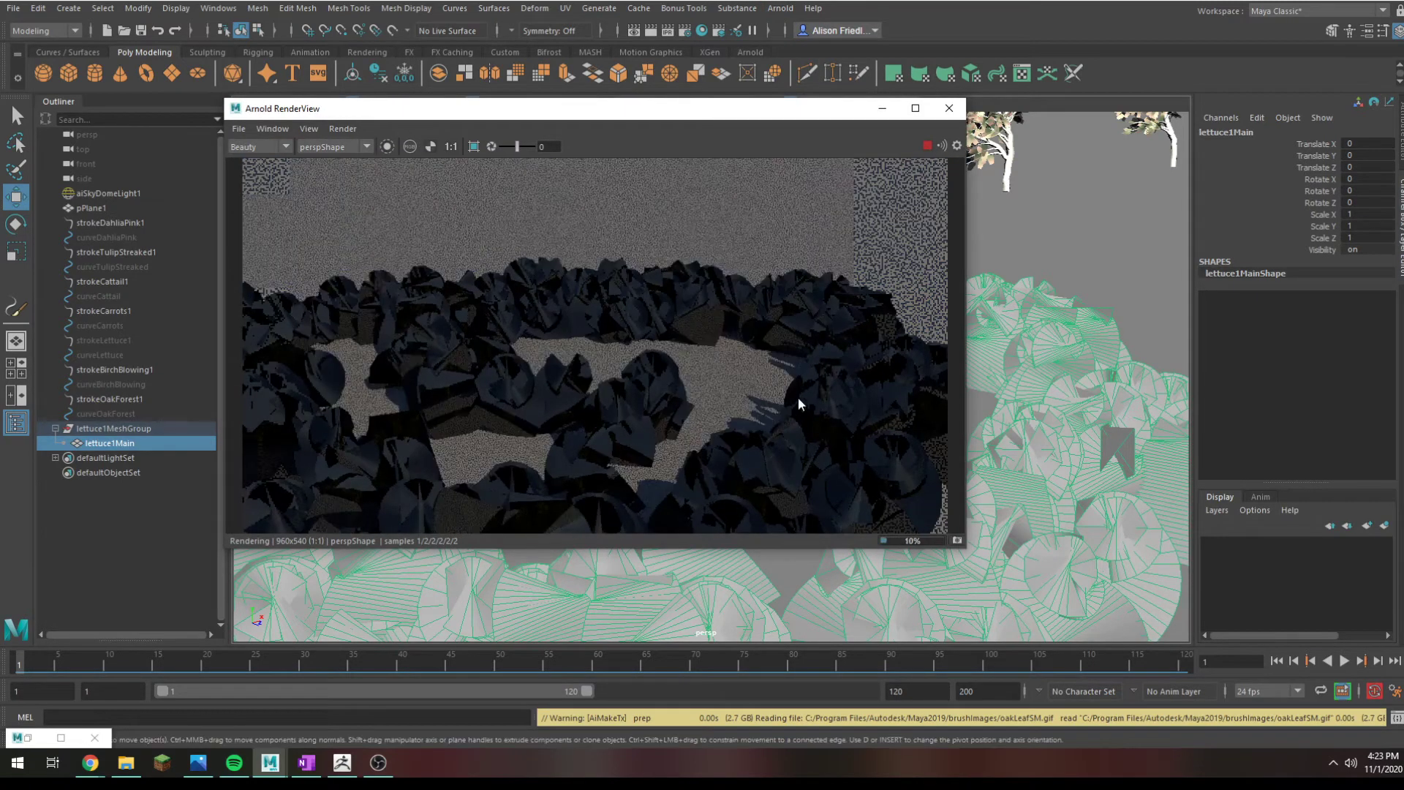
pyautogui.click(927, 145)
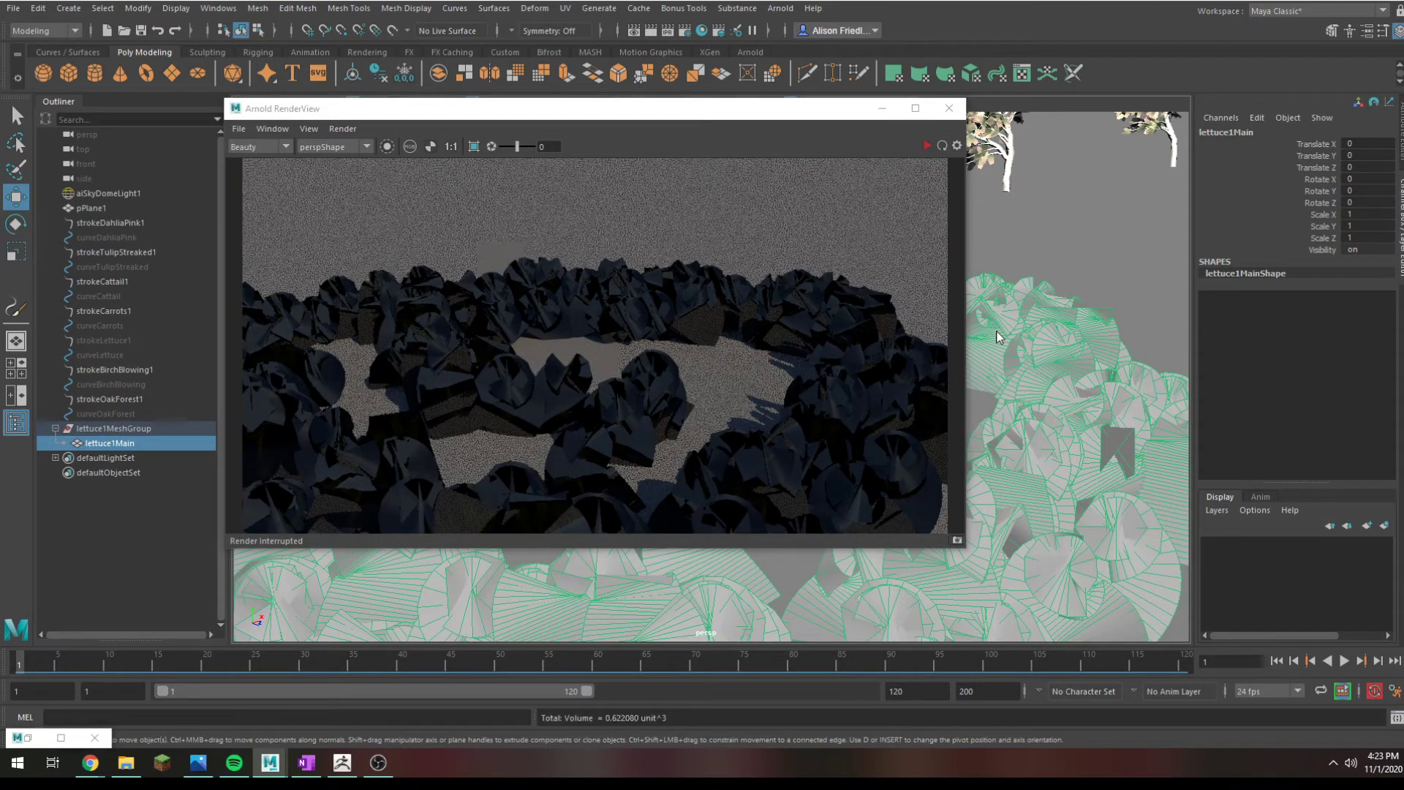
# Step: Assign a new aiStandardSurface material to the lettuce mesh
pyautogui.moveTo(996, 331); pyautogui.dragTo(1007, 708, button='right')
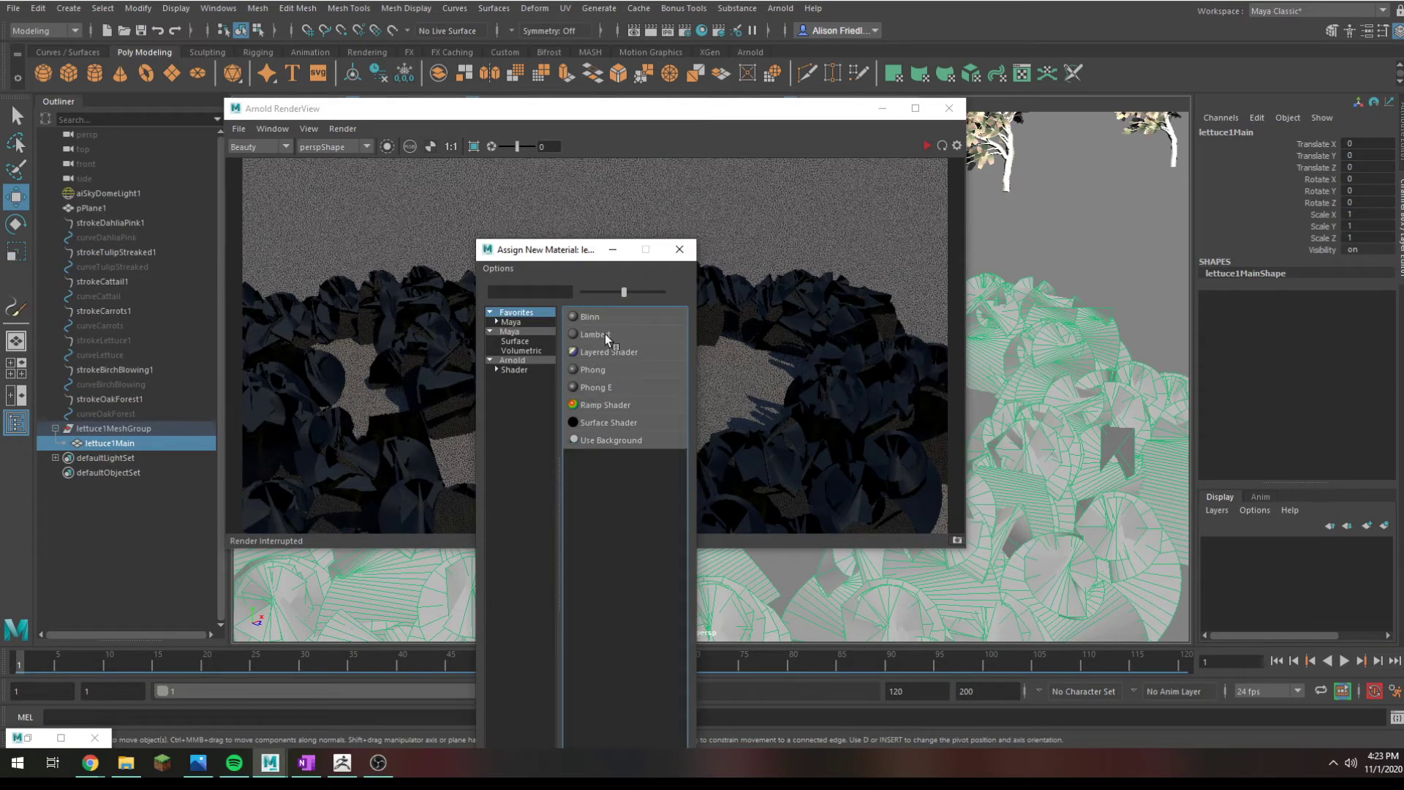
pyautogui.click(514, 360)
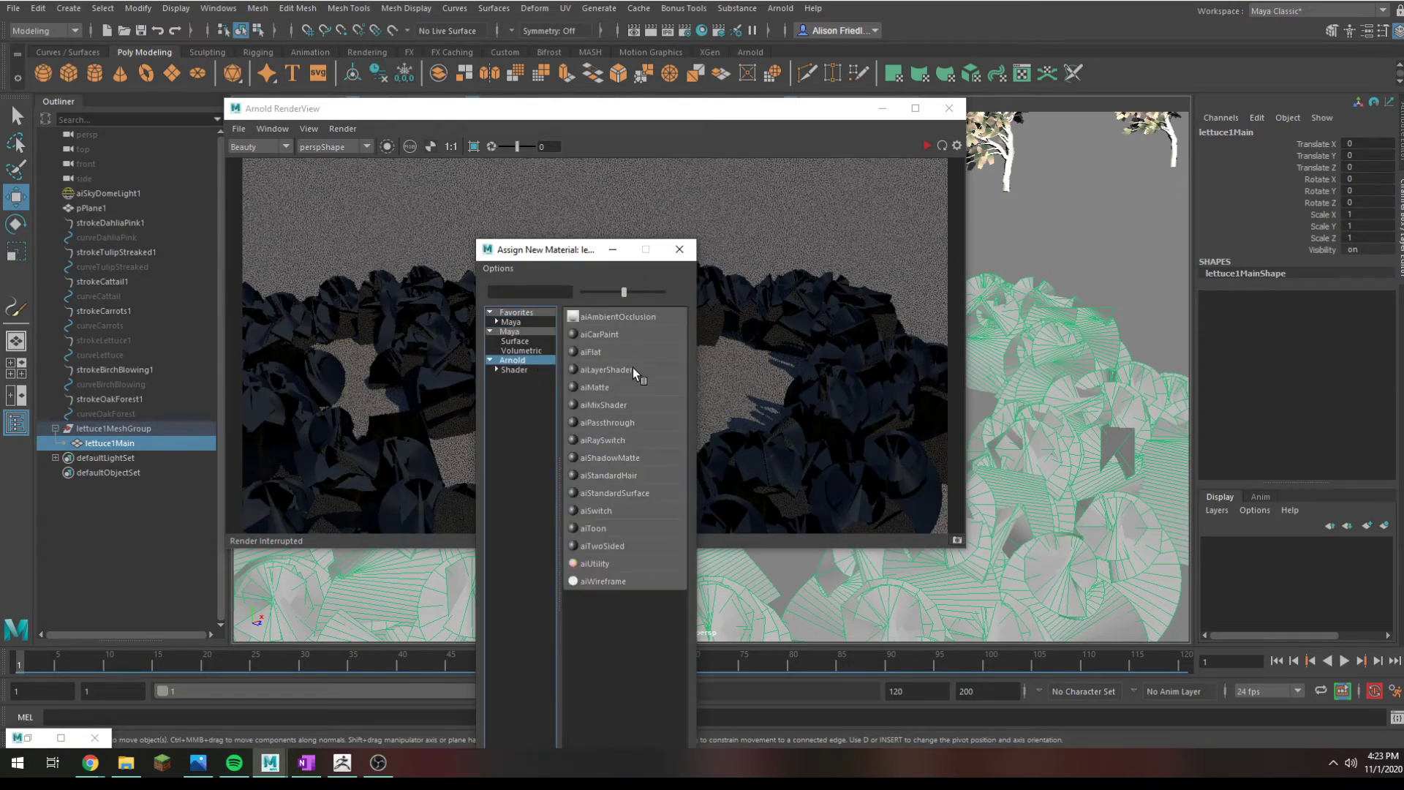
pyautogui.click(641, 490)
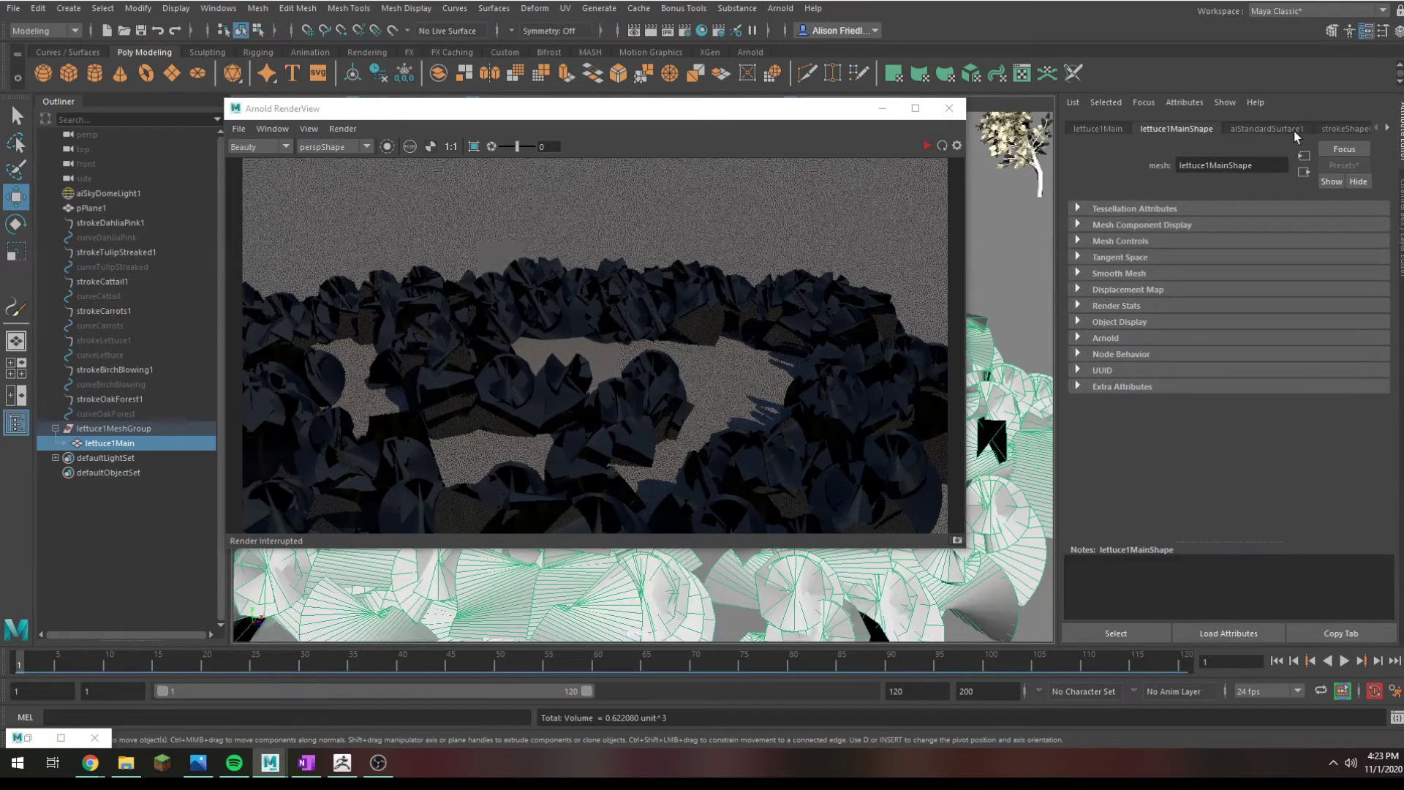
# Step: Set the lettuce material's base color to cyan, render the view again and close the Arnold RenderView
pyautogui.click(1251, 127)
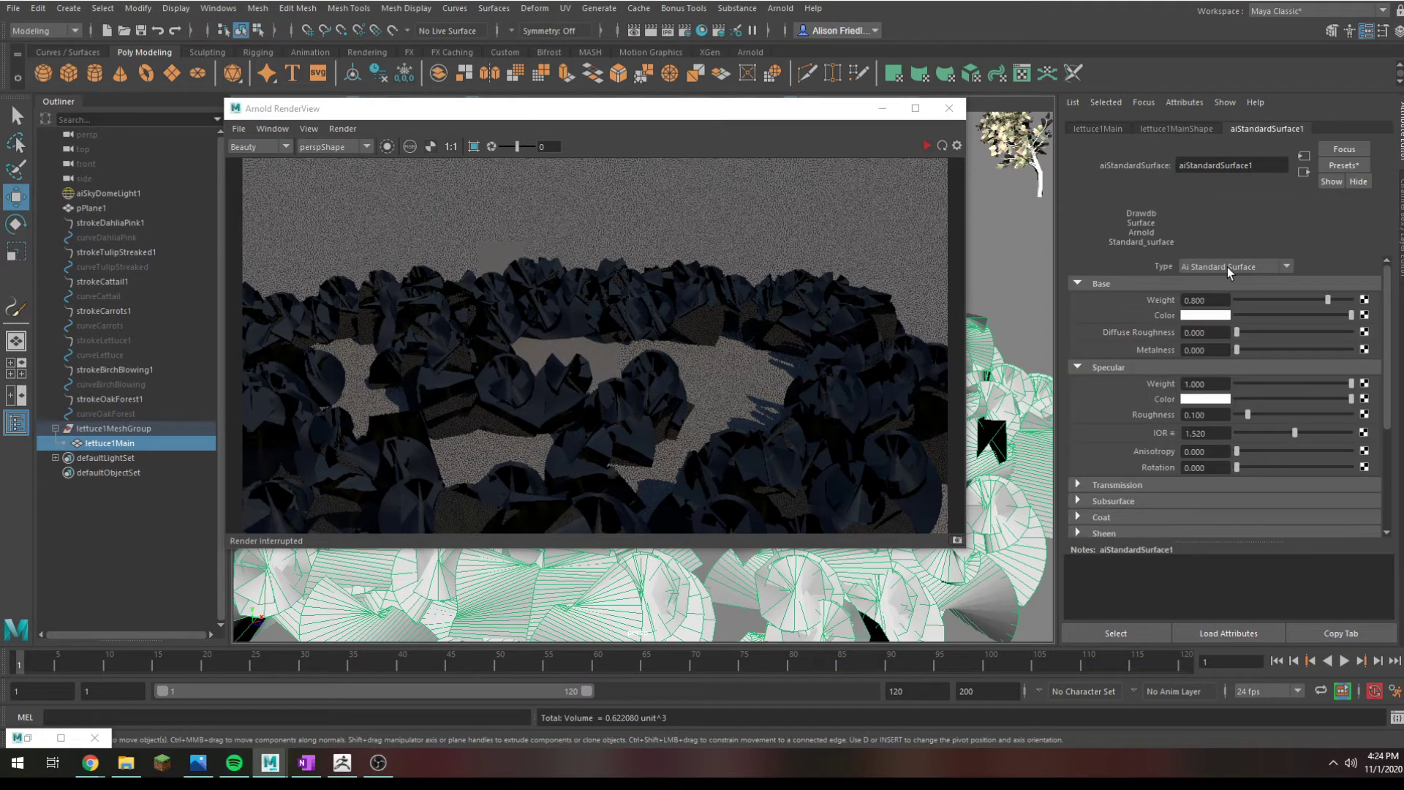
pyautogui.click(1214, 316)
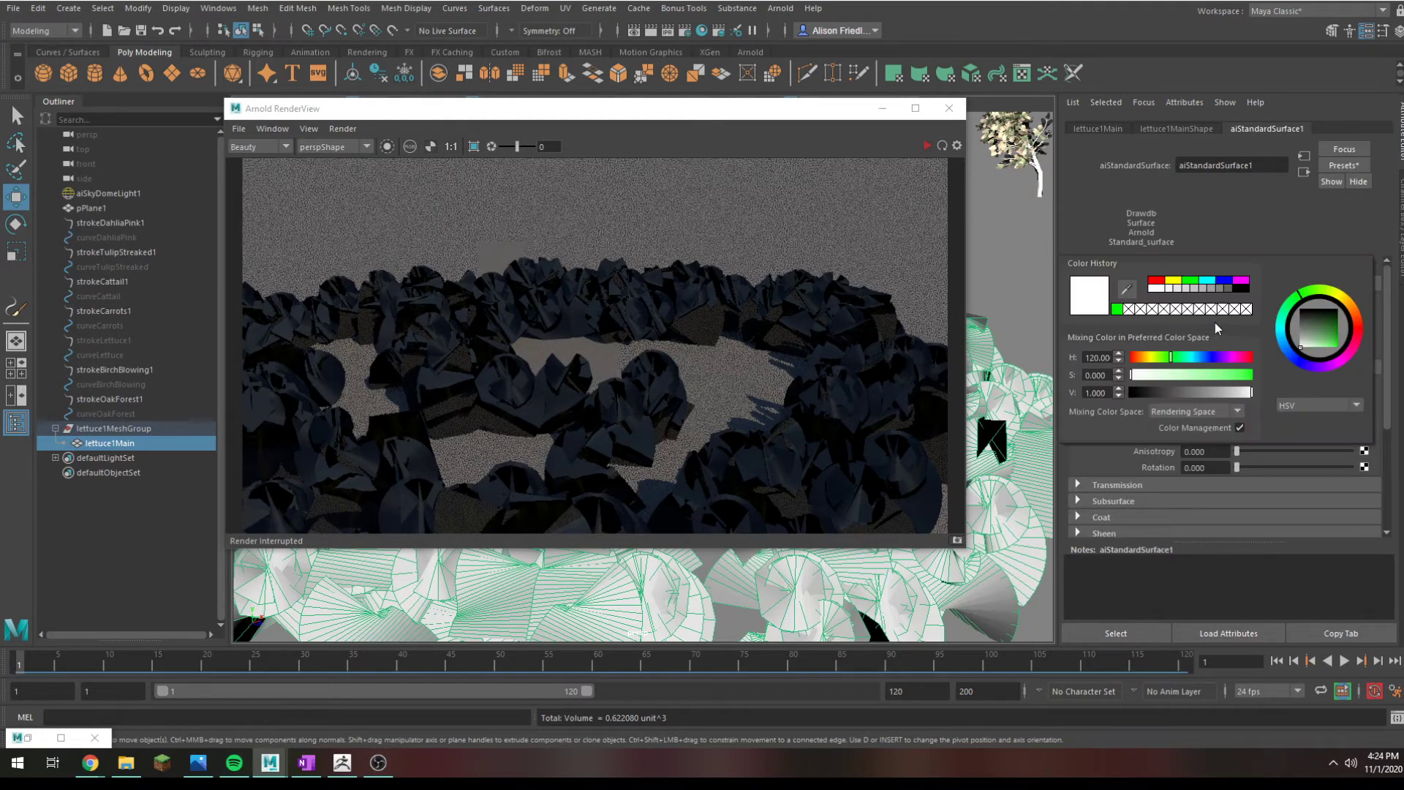
pyautogui.click(1210, 282)
pyautogui.click(928, 150)
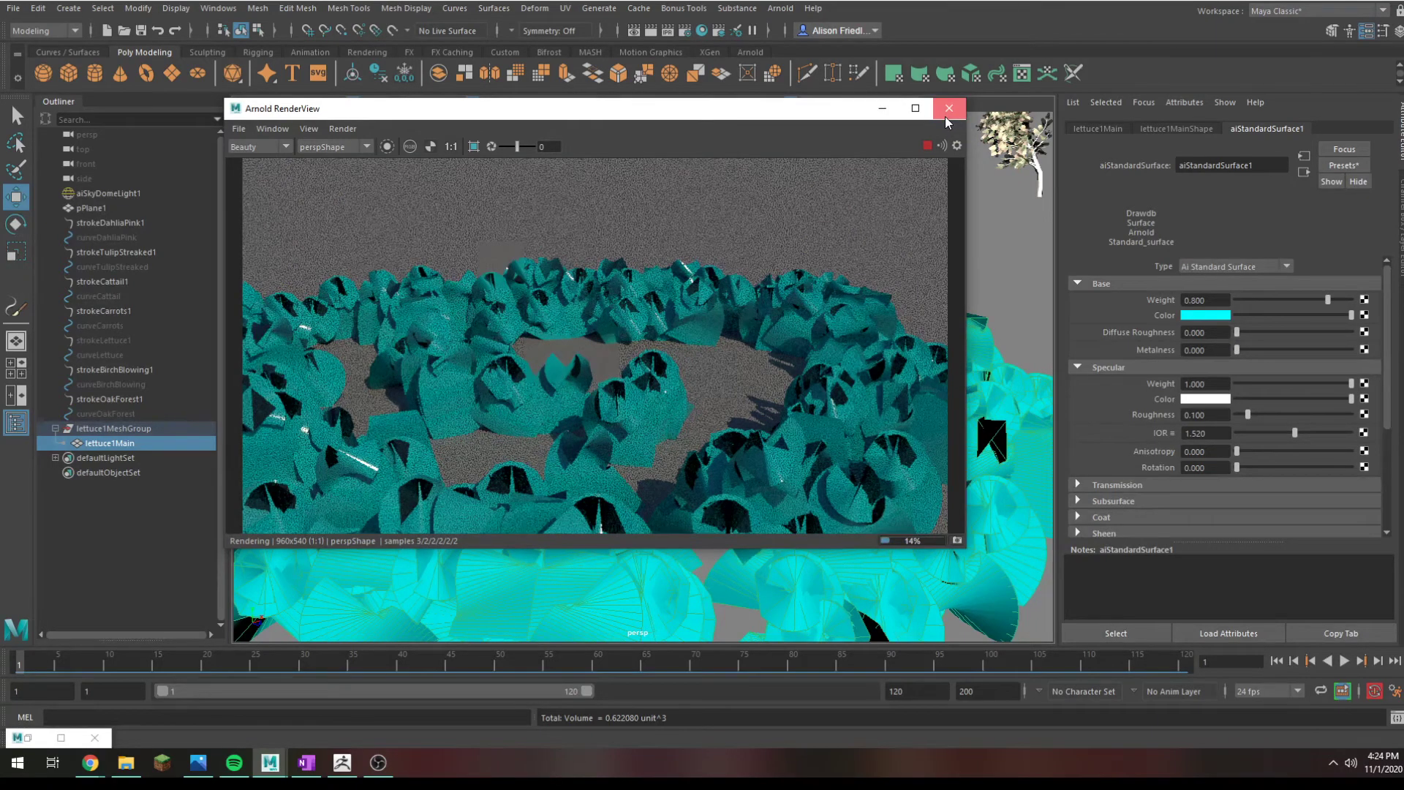
pyautogui.click(946, 115)
# Step: Select the birch stroke and examine its leaves, branches and trunk up close and from a distance
pyautogui.click(719, 158)
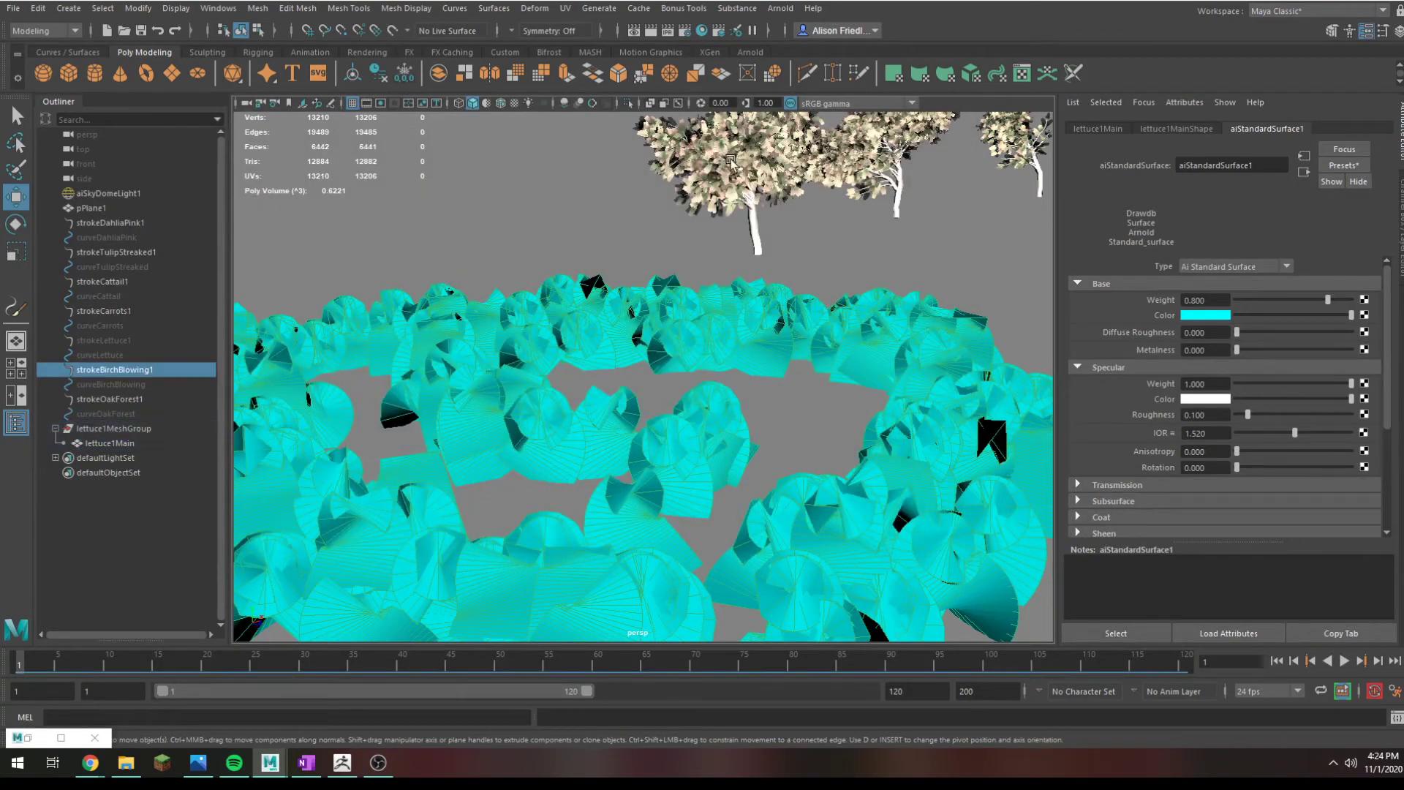
pyautogui.scroll(-10, 692, 207)
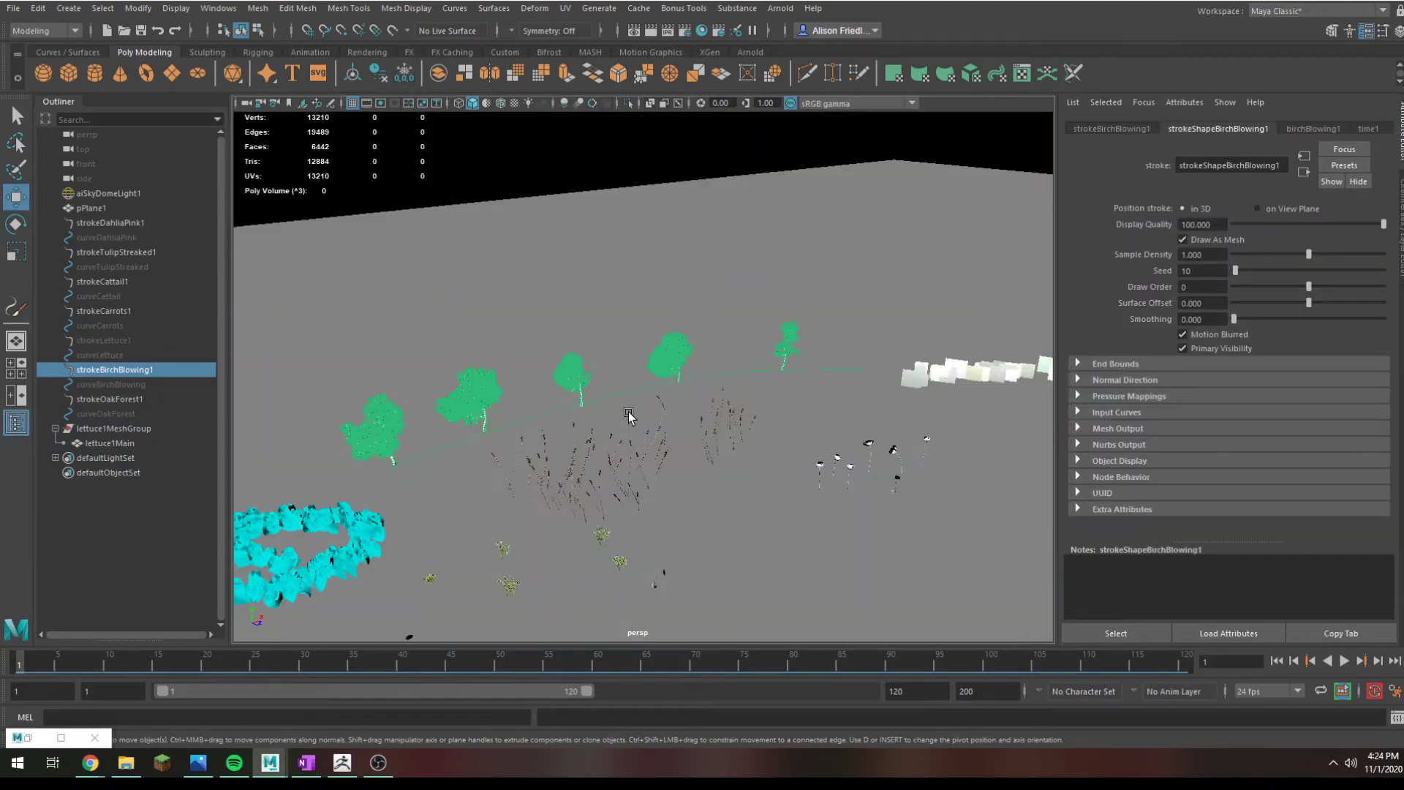
pyautogui.scroll(10, 628, 411)
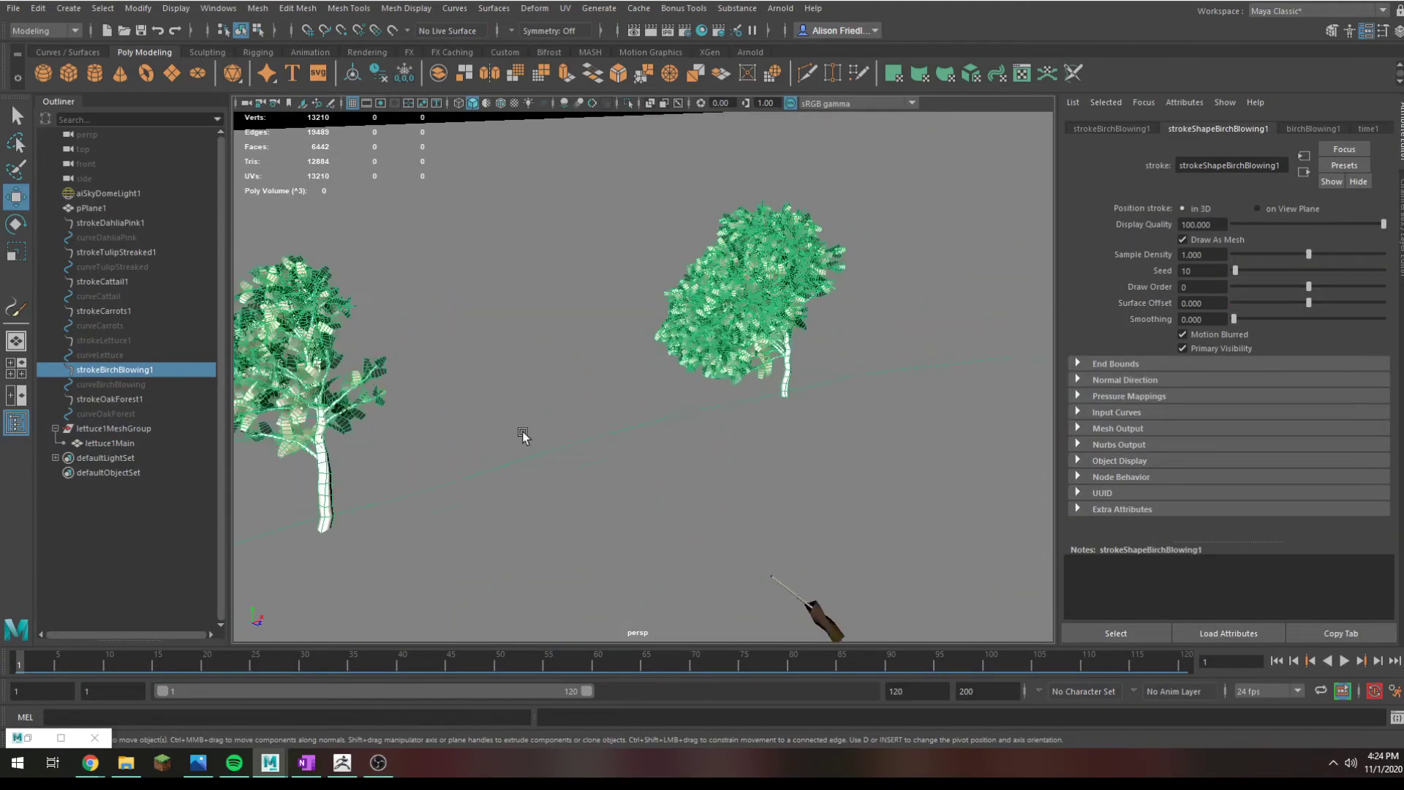
pyautogui.scroll(10, 523, 431)
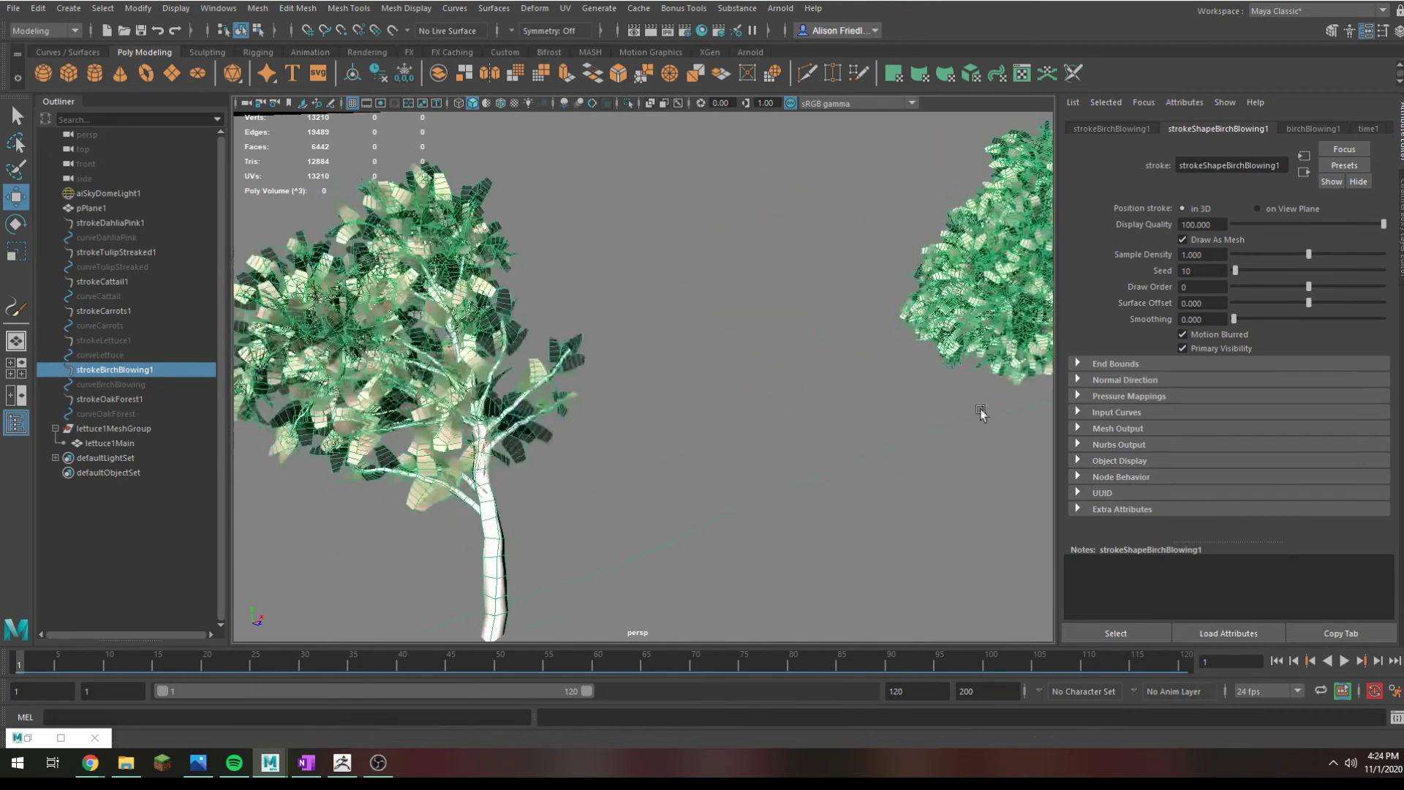
pyautogui.scroll(3, 854, 428)
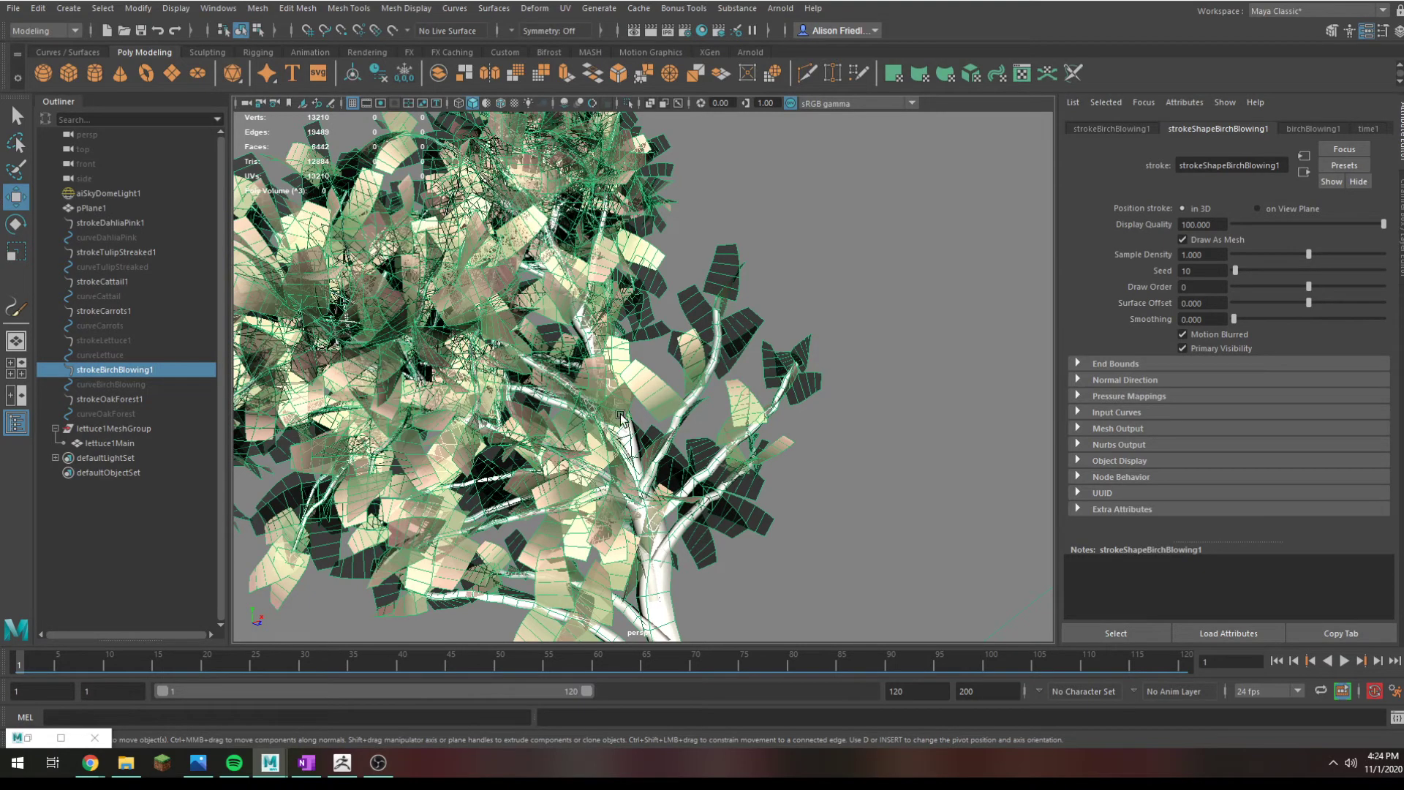
pyautogui.keyDown('alt'); pyautogui.moveTo(563, 475); pyautogui.dragTo(593, 400); pyautogui.keyUp('alt')
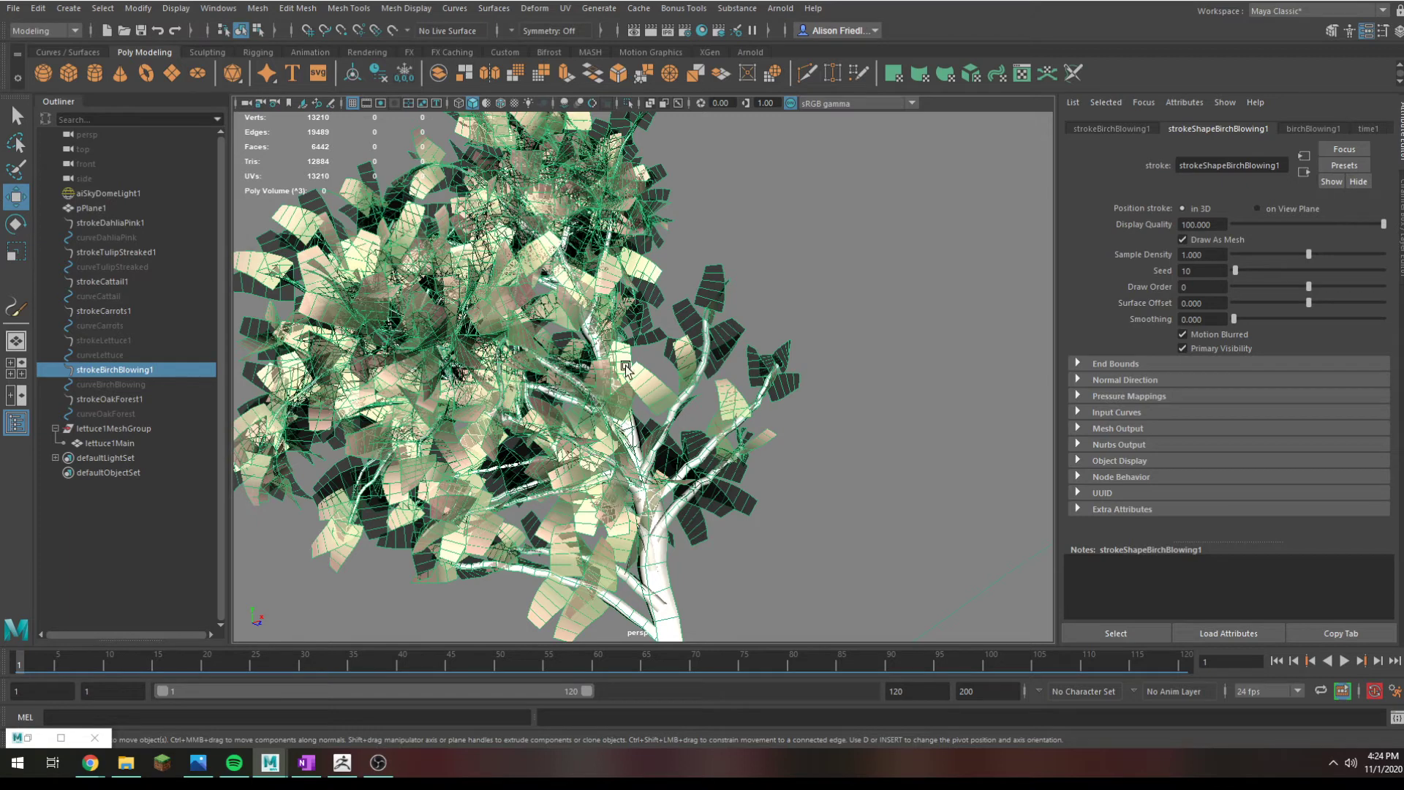
pyautogui.scroll(-5, 824, 564)
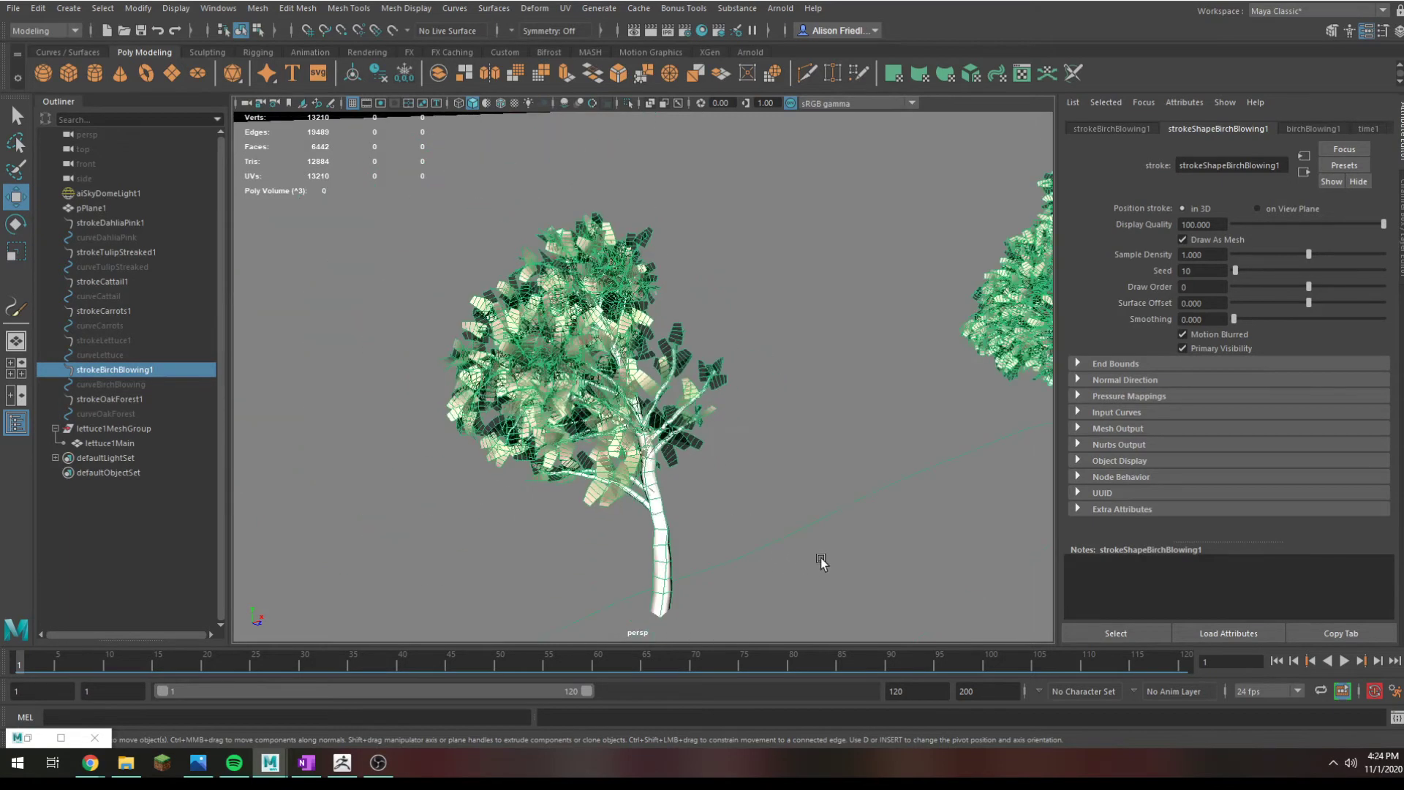
pyautogui.keyDown('alt'); pyautogui.moveTo(820, 557); pyautogui.dragTo(738, 445); pyautogui.keyUp('alt')
pyautogui.scroll(-6, 741, 445)
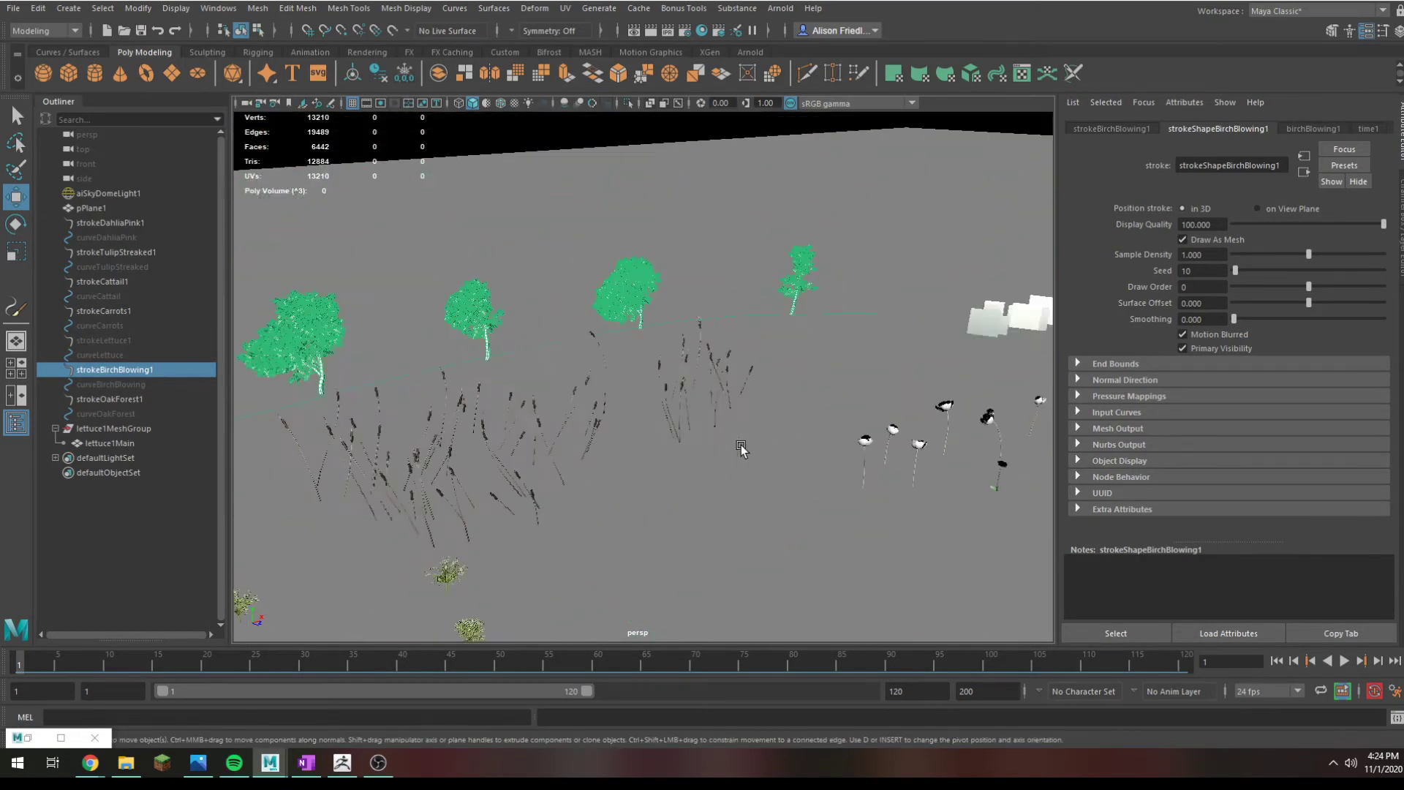
# Step: Frame the ground plane to locate the painted plants, then select the streaked tulip stroke and bring its flowers up close
pyautogui.click(783, 445)
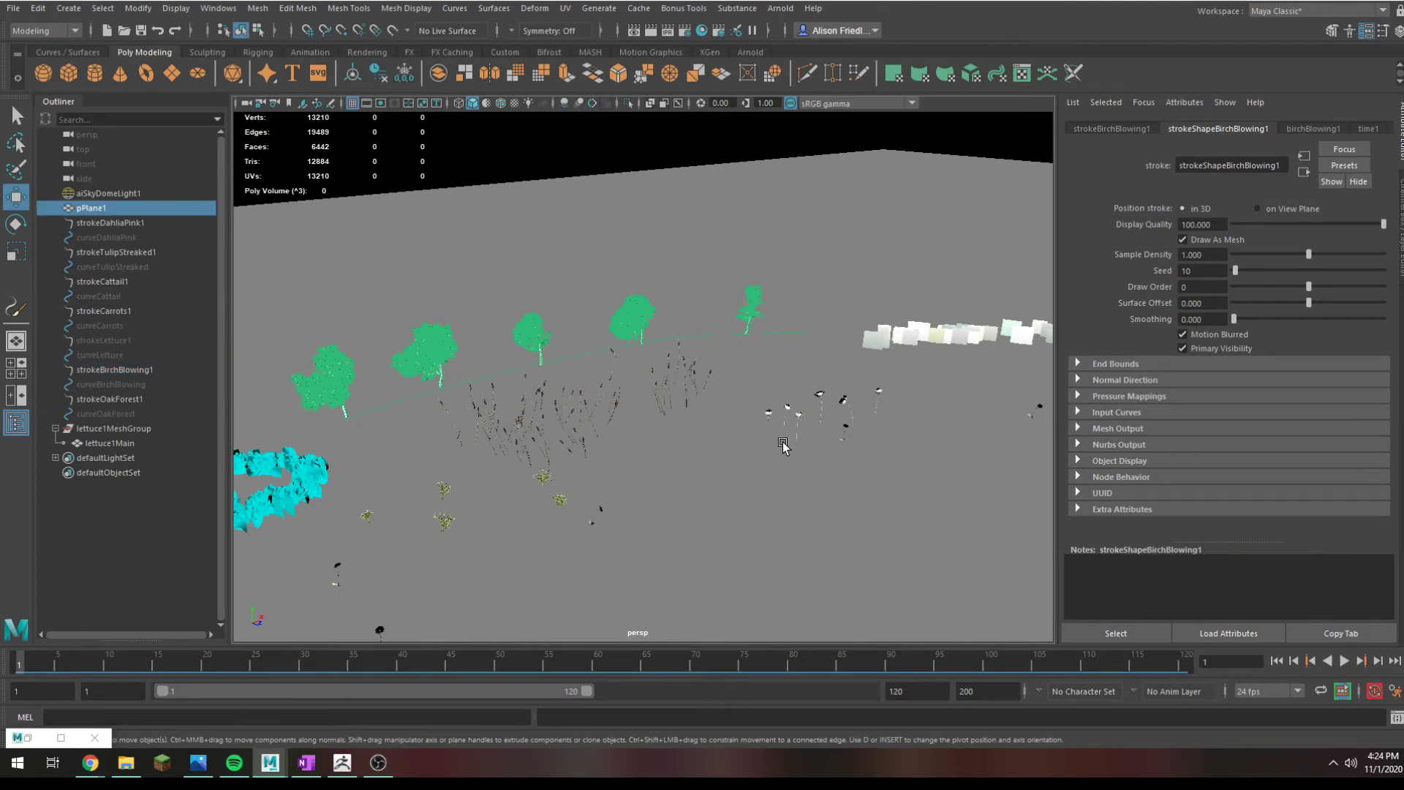
pyautogui.press('f')
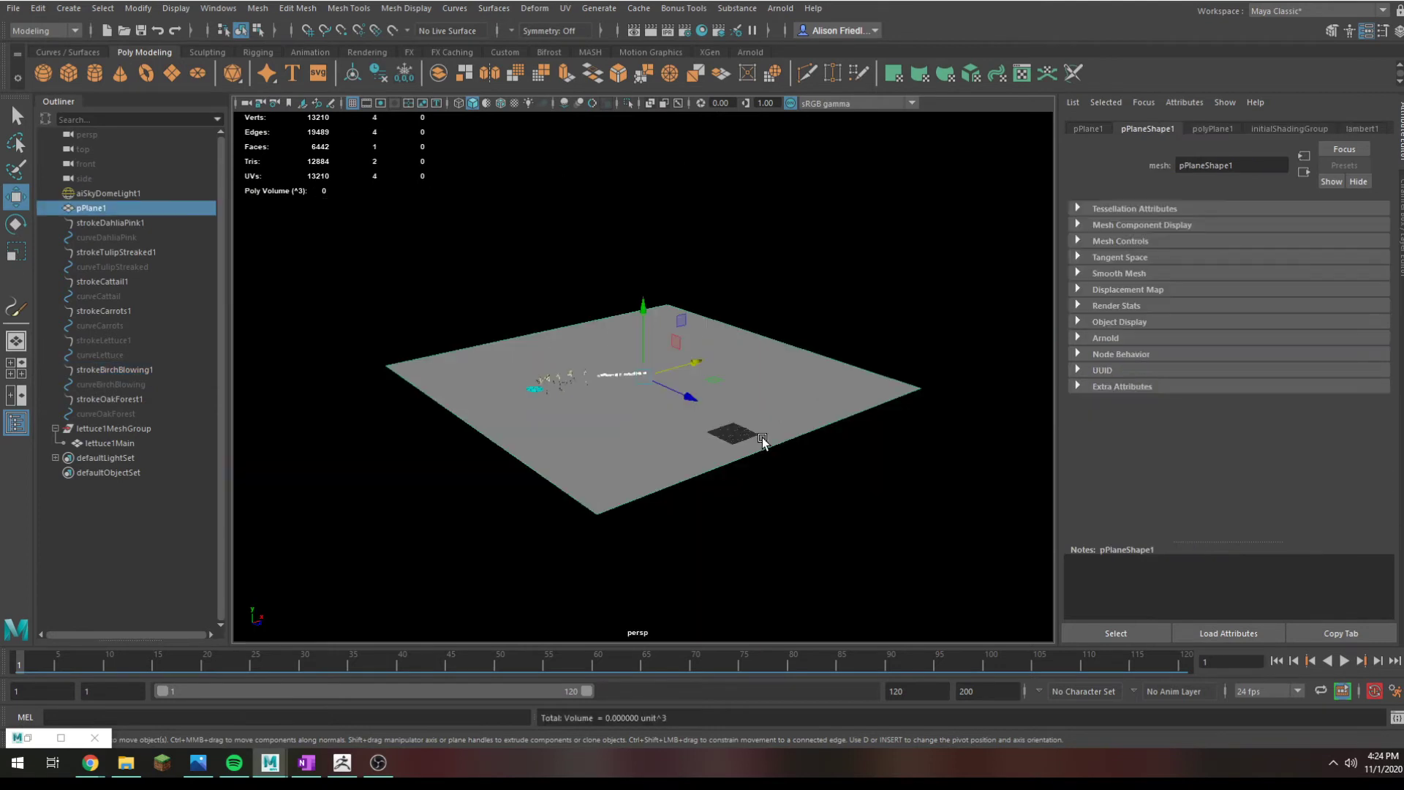
pyautogui.scroll(8, 627, 439)
pyautogui.keyDown('alt'); pyautogui.moveTo(386, 428); pyautogui.dragTo(849, 354); pyautogui.keyUp('alt')
pyautogui.click(767, 329)
pyautogui.click(766, 329)
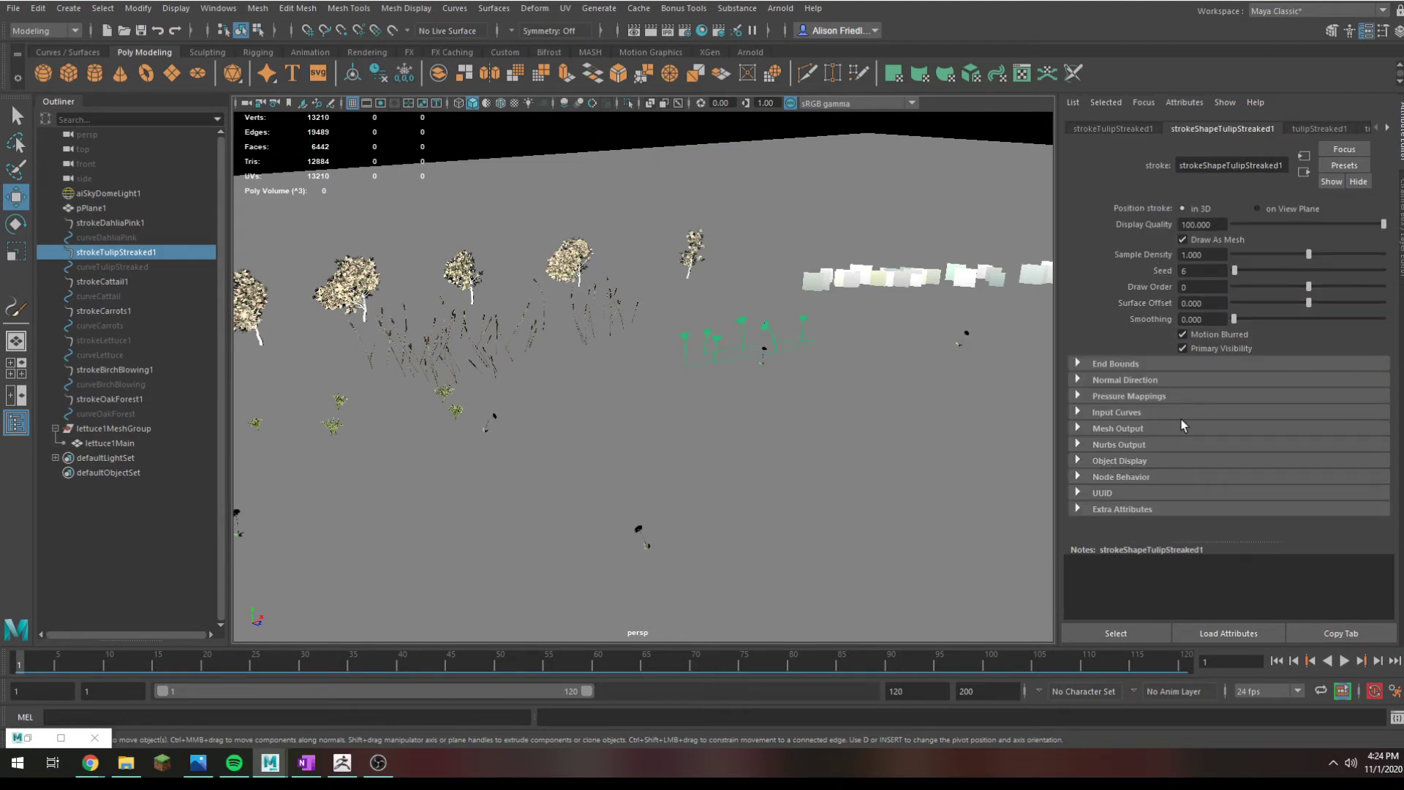
pyautogui.moveTo(766, 300)
pyautogui.keyDown('alt'); pyautogui.mouseDown()
pyautogui.moveTo(761, 319)
pyautogui.moveTo(793, 220)
pyautogui.moveTo(730, 213)
pyautogui.moveTo(630, 262)
pyautogui.moveTo(715, 226)
pyautogui.mouseUp(); pyautogui.keyUp('alt')
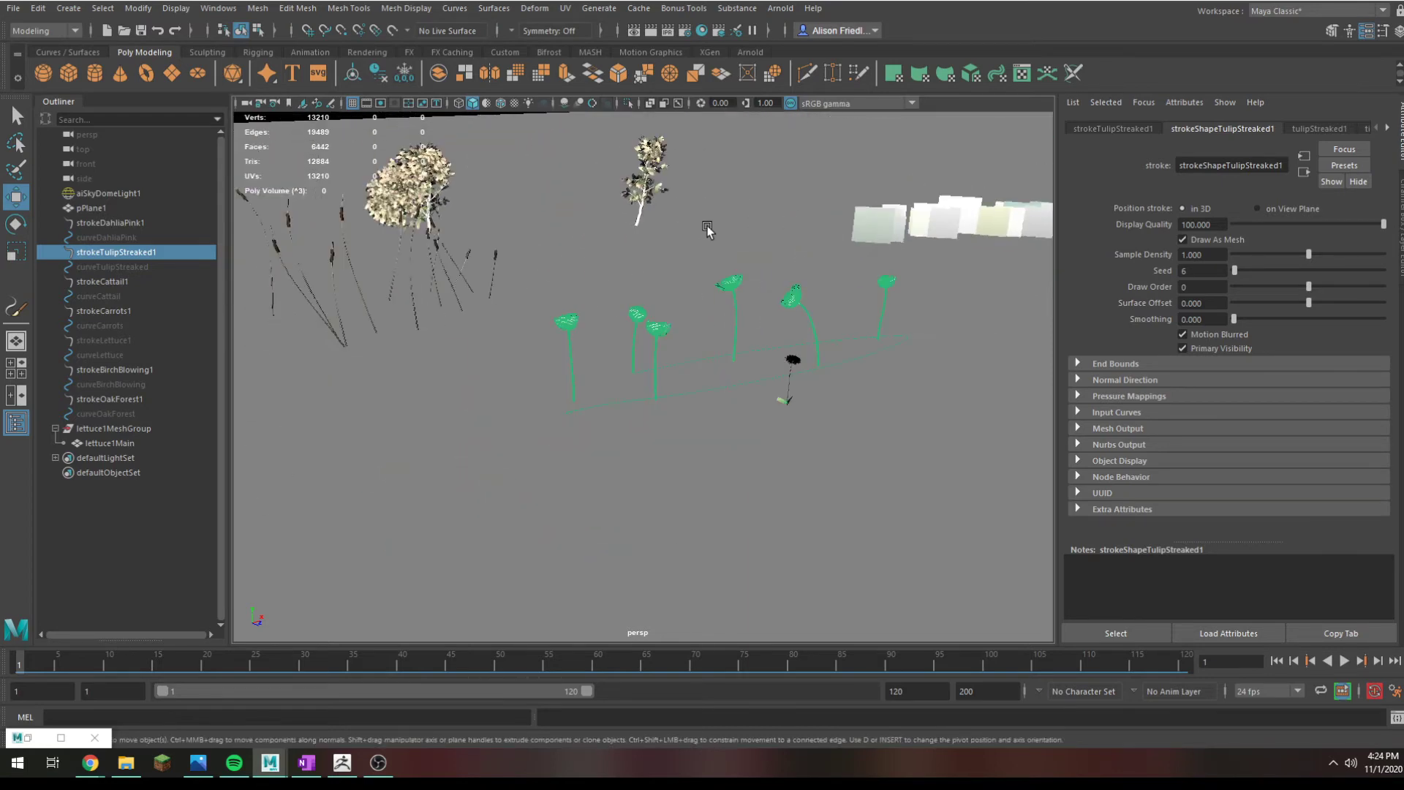
pyautogui.keyDown('alt'); pyautogui.moveTo(716, 226); pyautogui.dragTo(739, 252, button='right'); pyautogui.keyUp('alt')
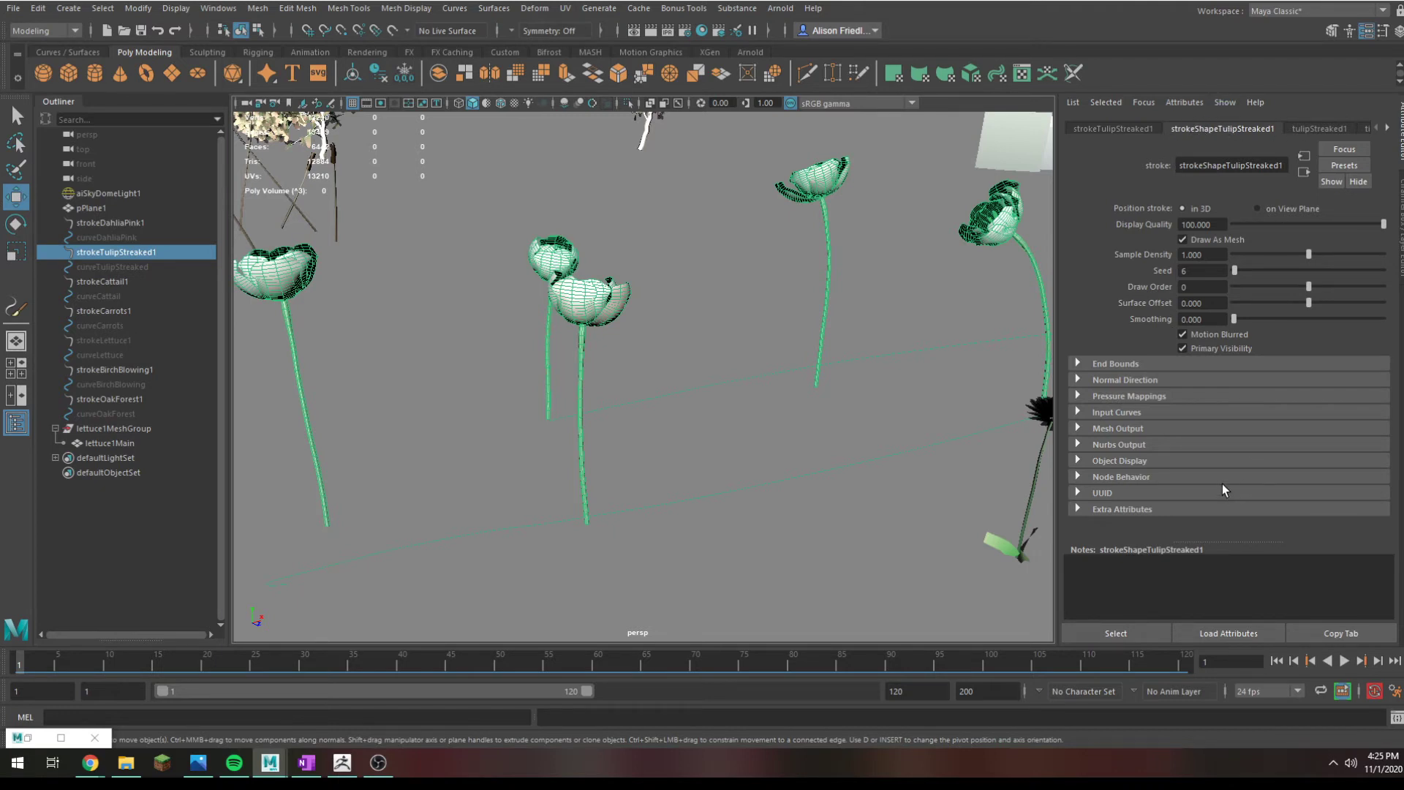
# Step: Look through the tulip stroke's mesh output, input curve, object display and transform attributes
pyautogui.click(1121, 428)
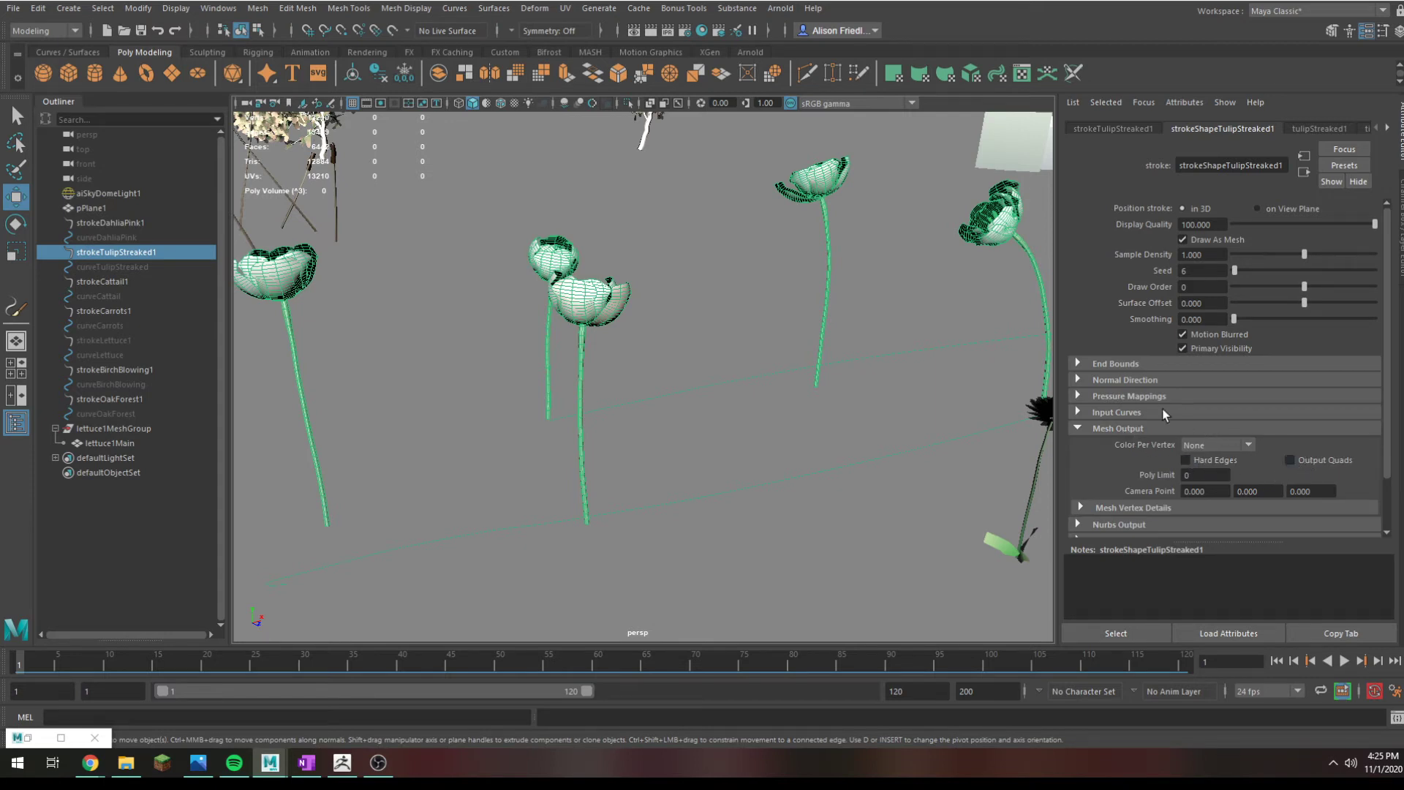
pyautogui.click(1131, 411)
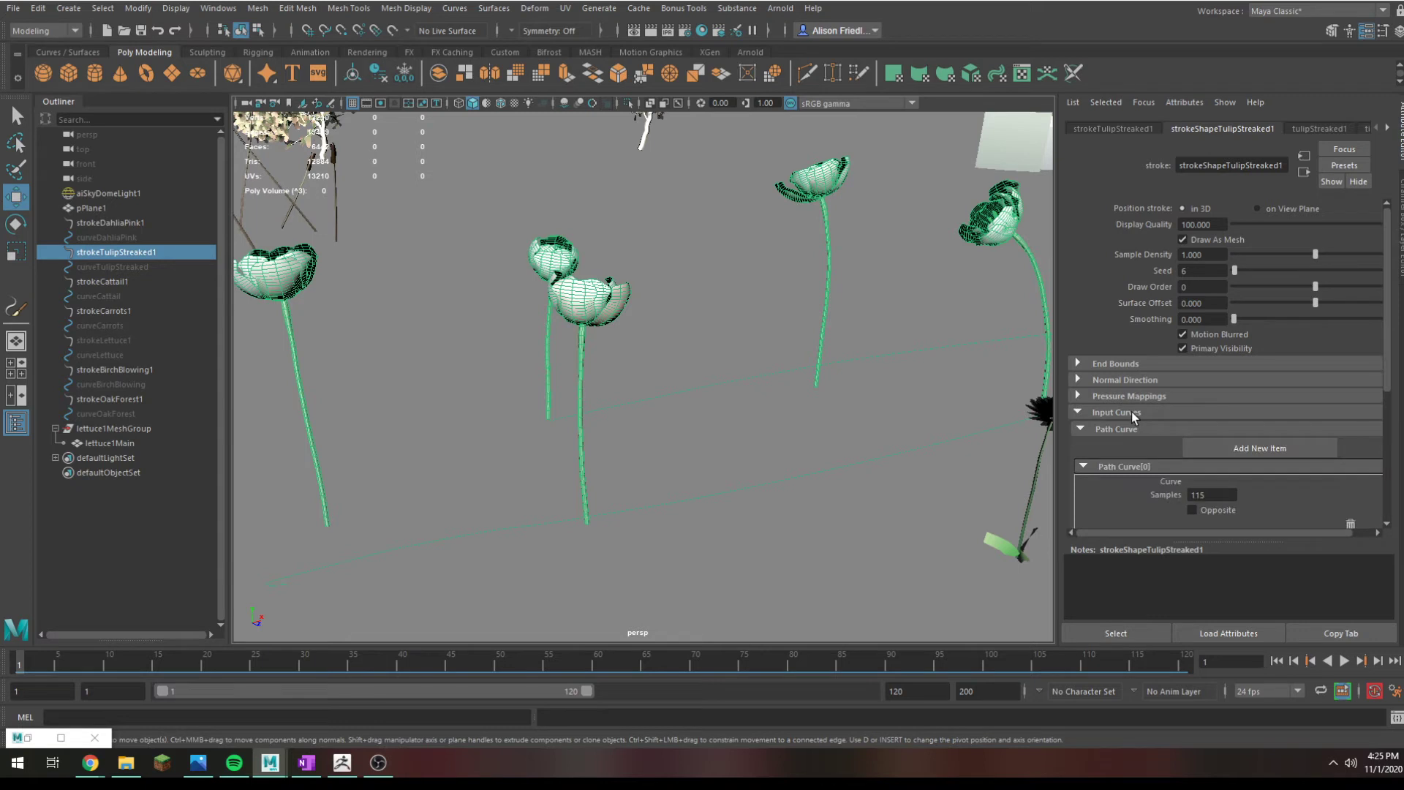
pyautogui.click(1131, 411)
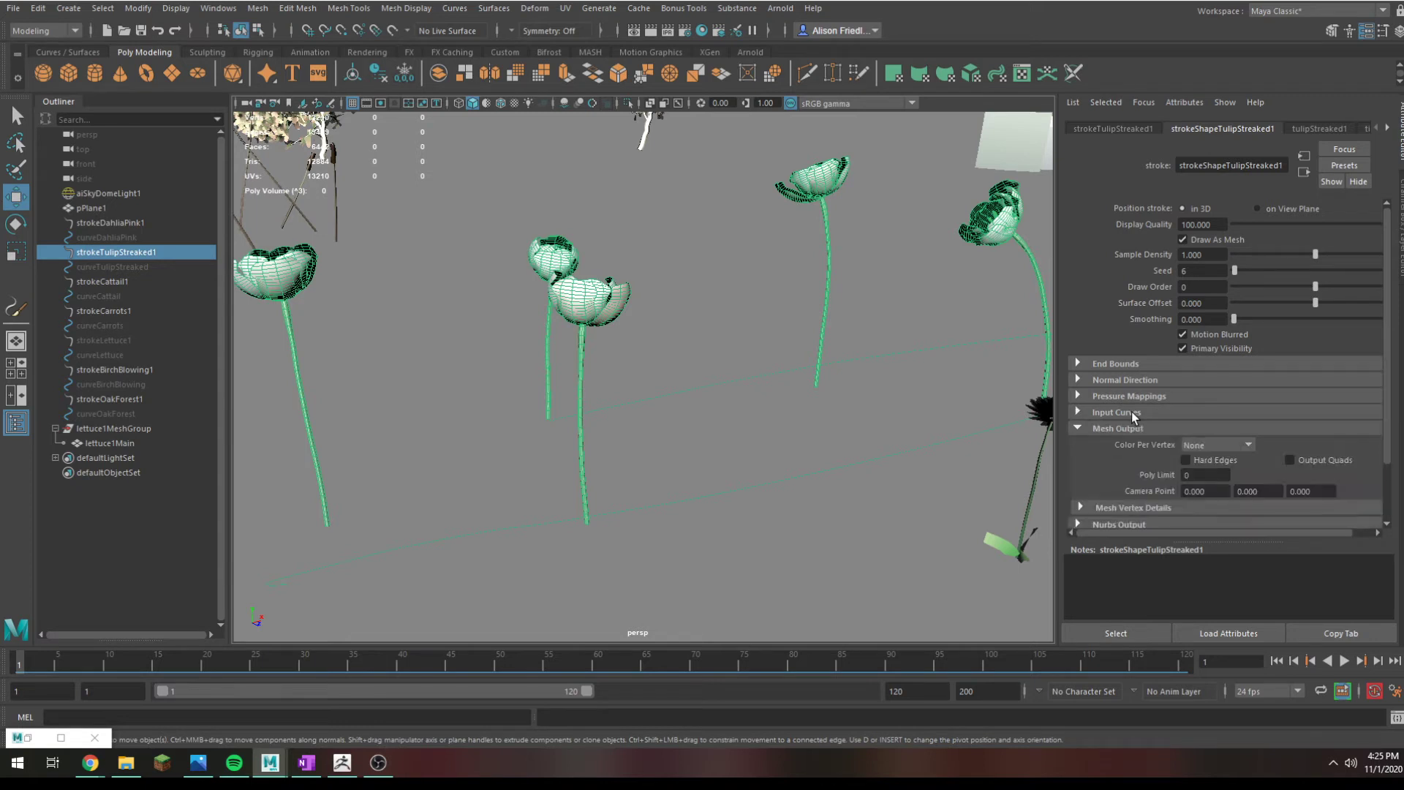
pyautogui.scroll(-2, 1129, 441)
pyautogui.click(1129, 471)
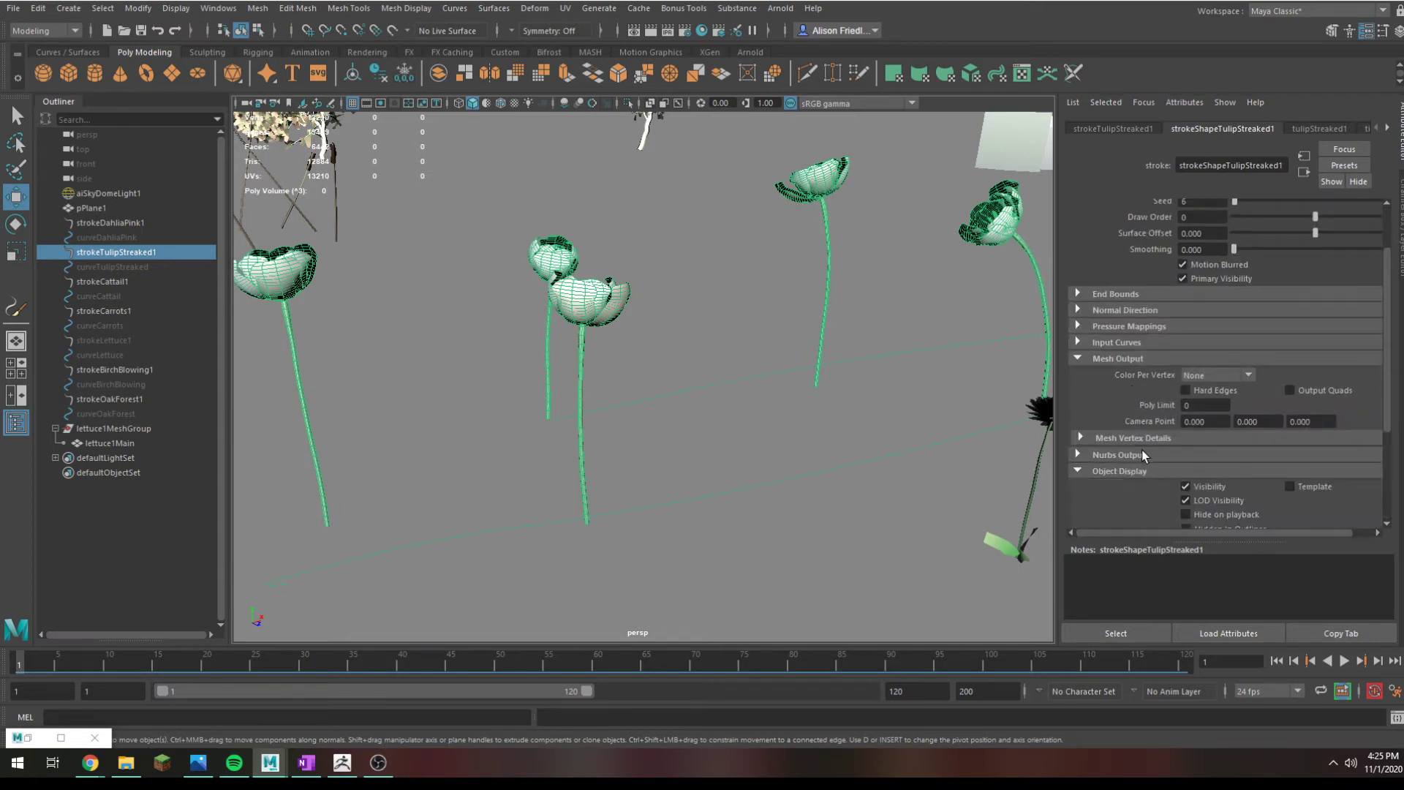
pyautogui.scroll(-3, 1142, 447)
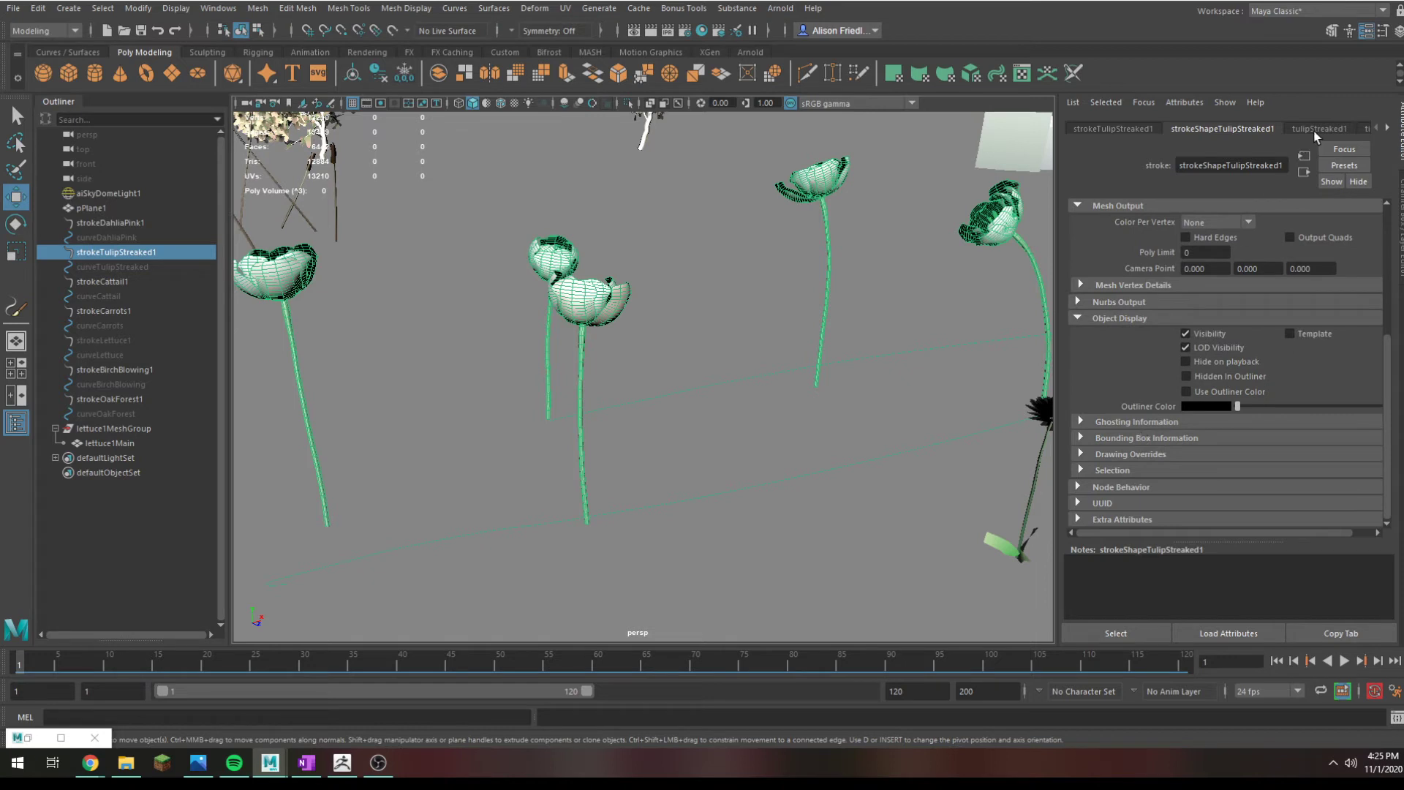
pyautogui.click(1136, 129)
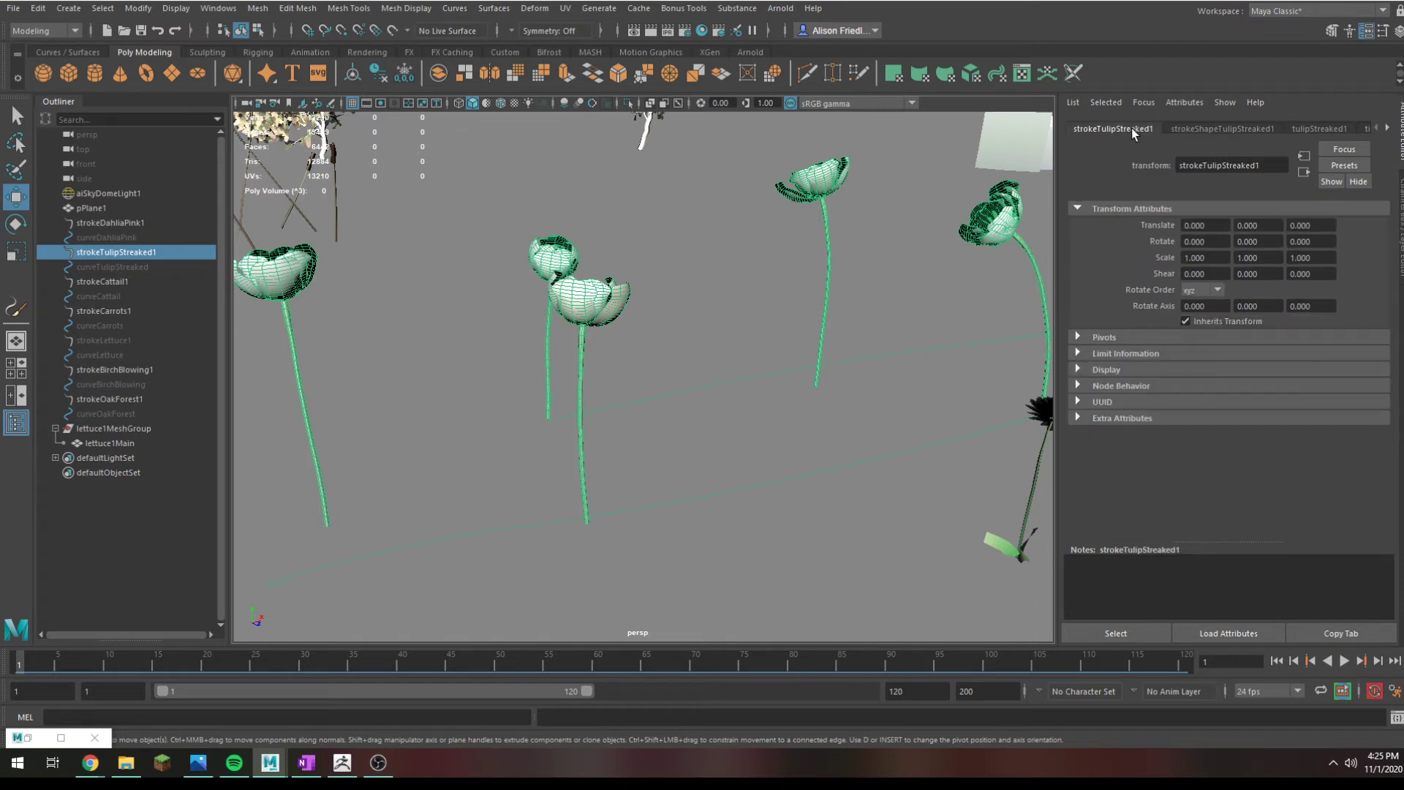
# Step: Expand the tulip brush's Mesh and Twist attributes and set Twist to 1
pyautogui.click(1311, 129)
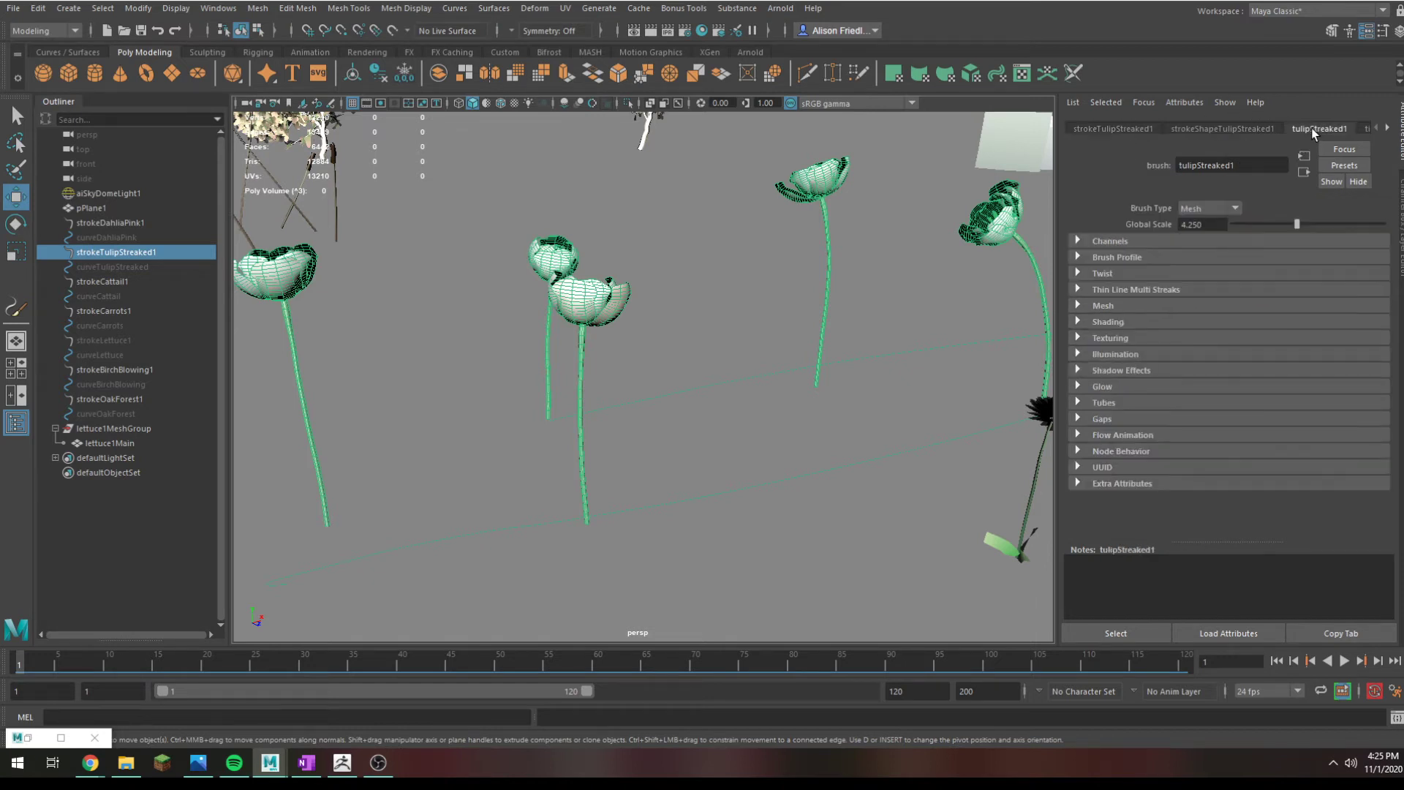
pyautogui.click(1095, 307)
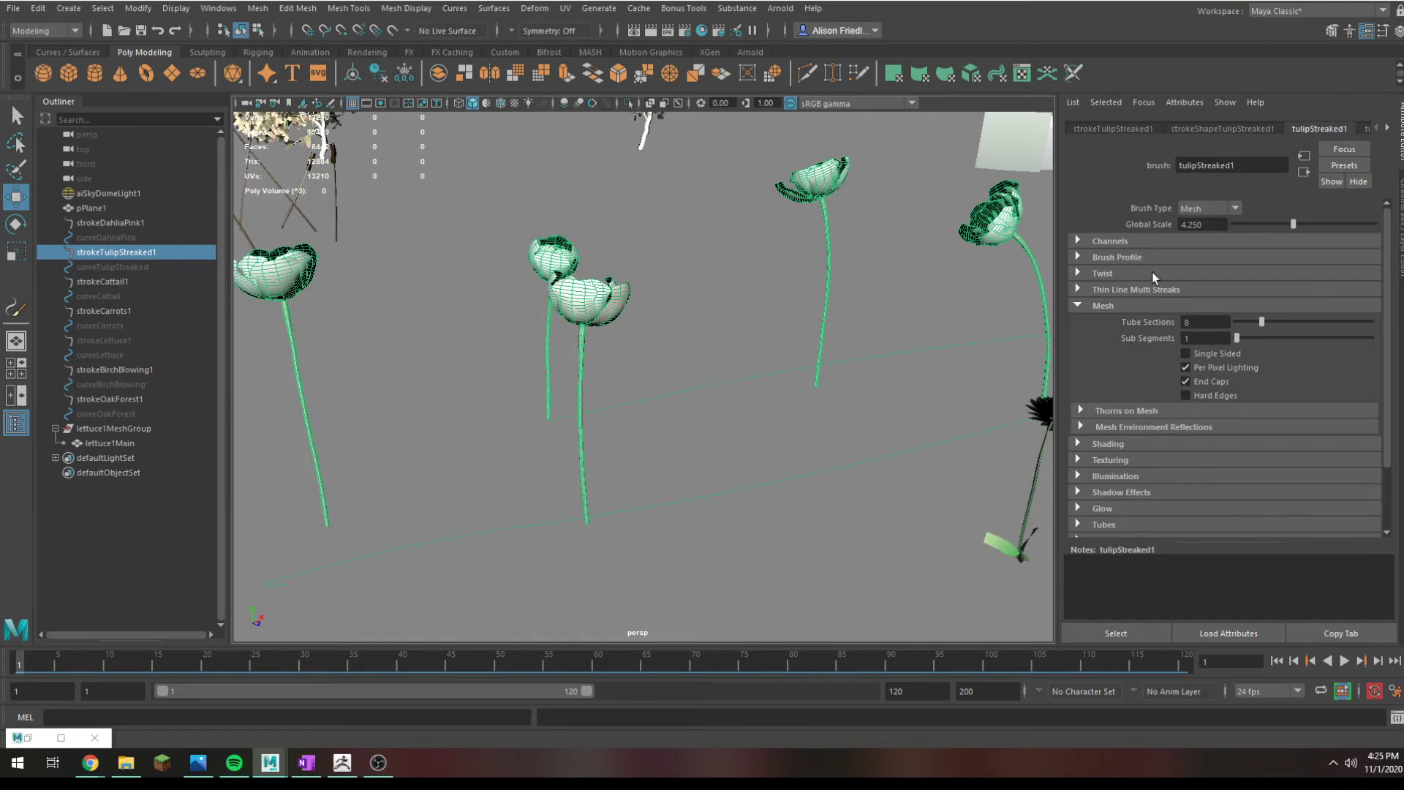
pyautogui.click(1114, 274)
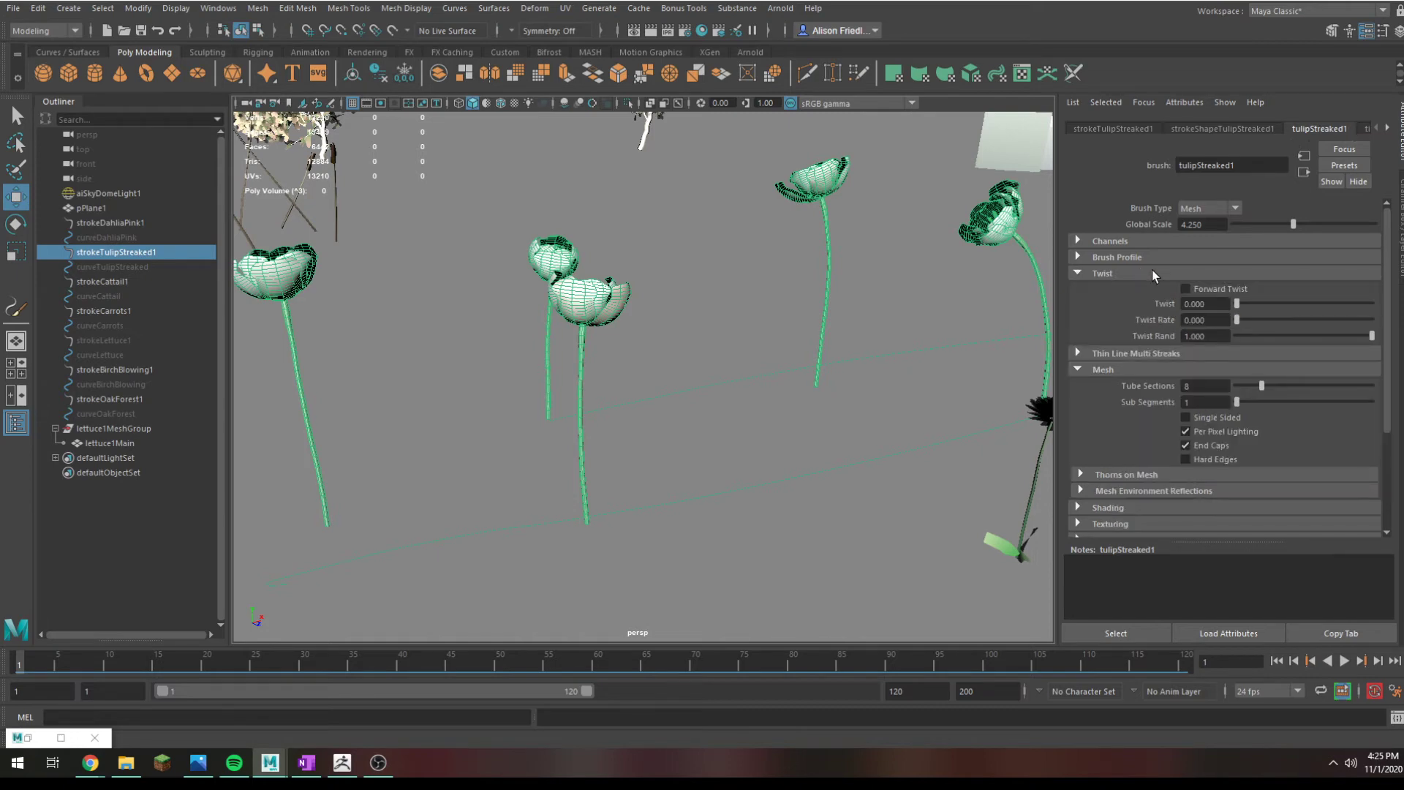
pyautogui.moveTo(1253, 304); pyautogui.dragTo(1373, 303)
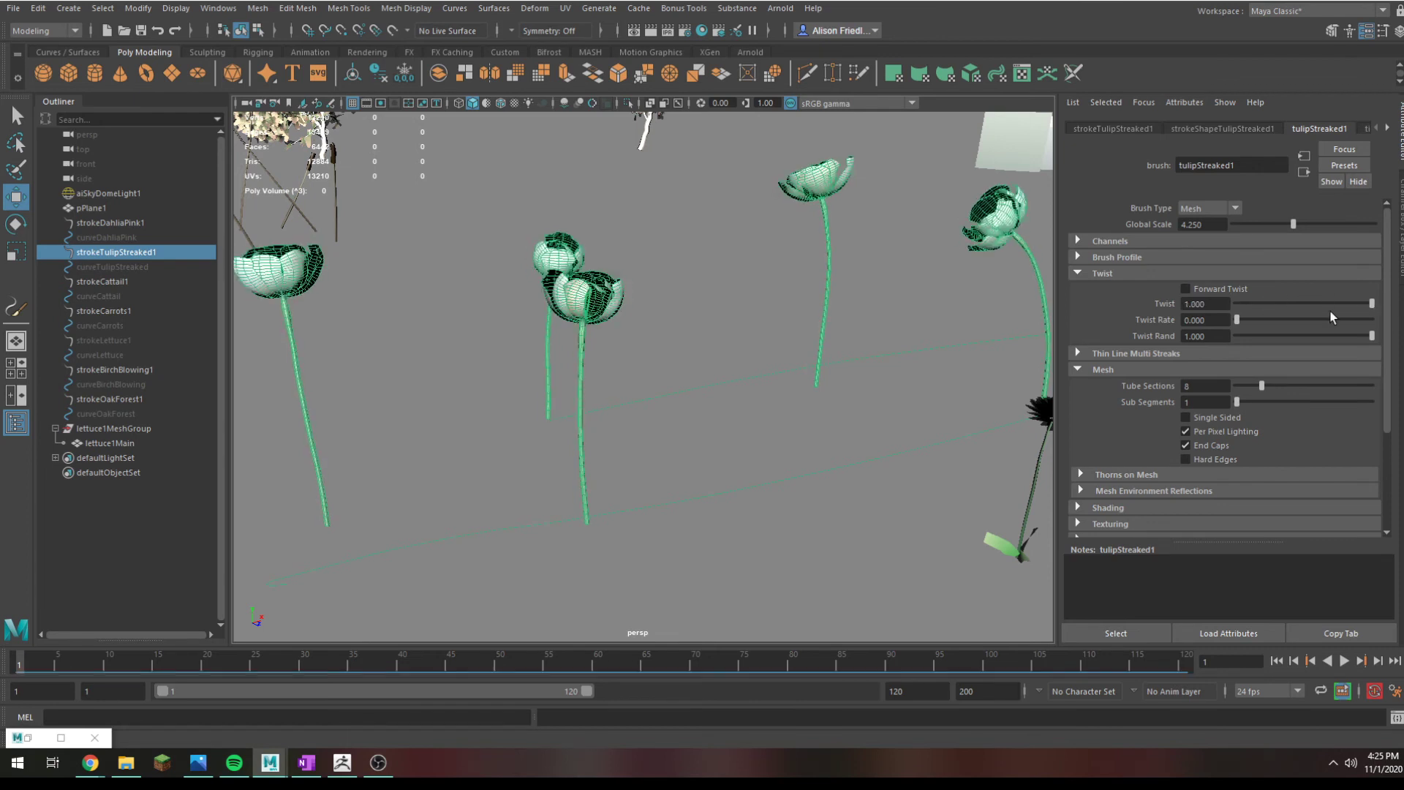
# Step: Look through the tulip brush's Channels and Brush Profile attributes and try a Sub Segments value of 7
pyautogui.click(1139, 239)
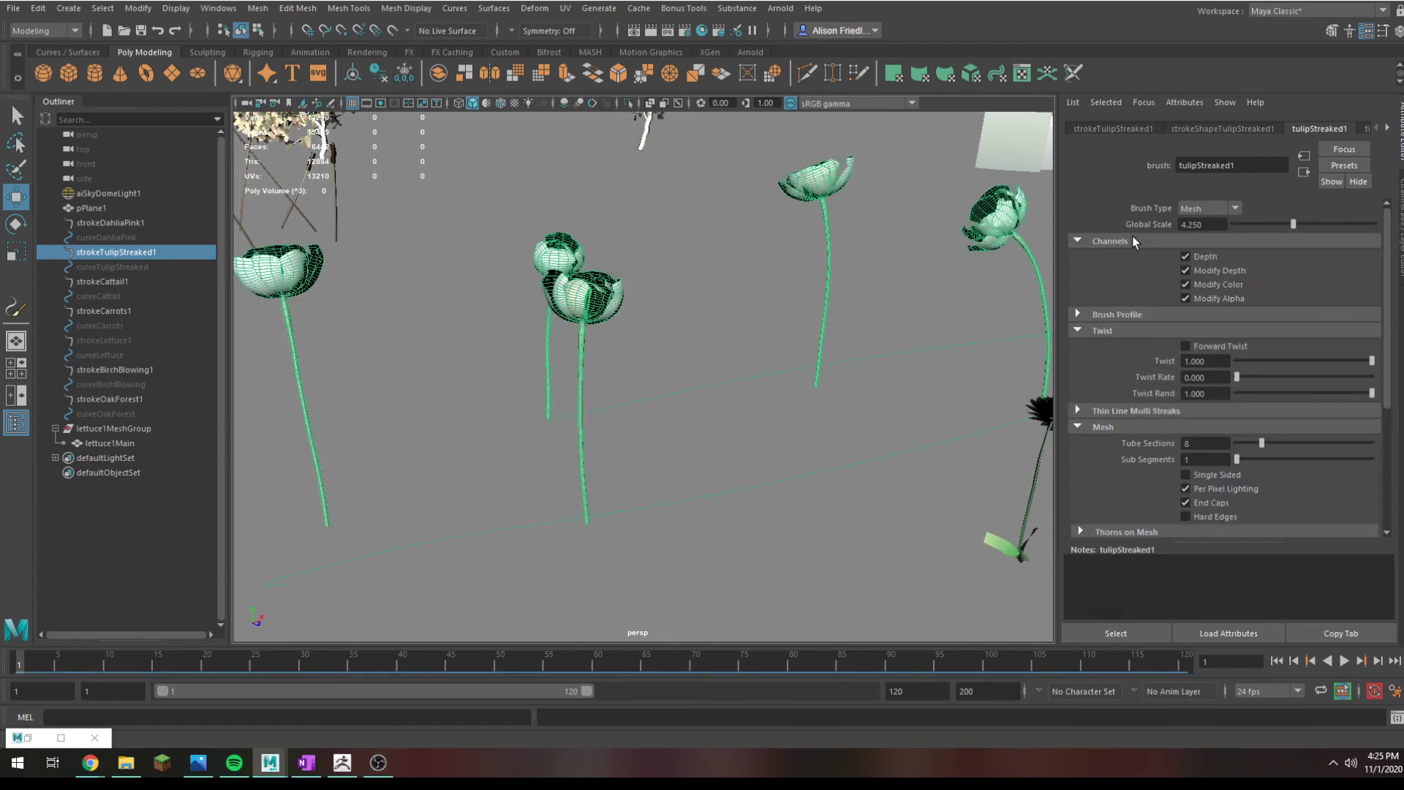
pyautogui.click(1122, 313)
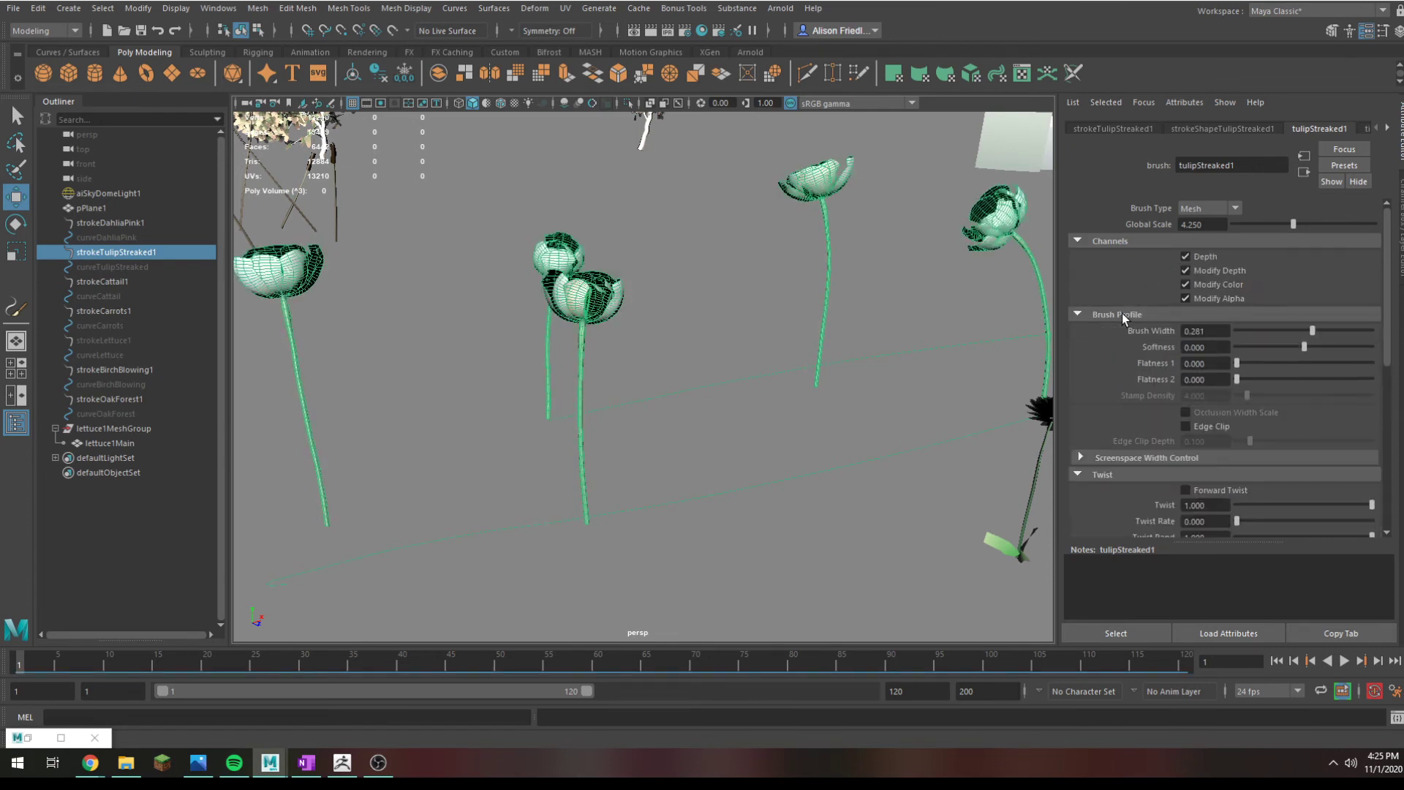
pyautogui.click(1113, 311)
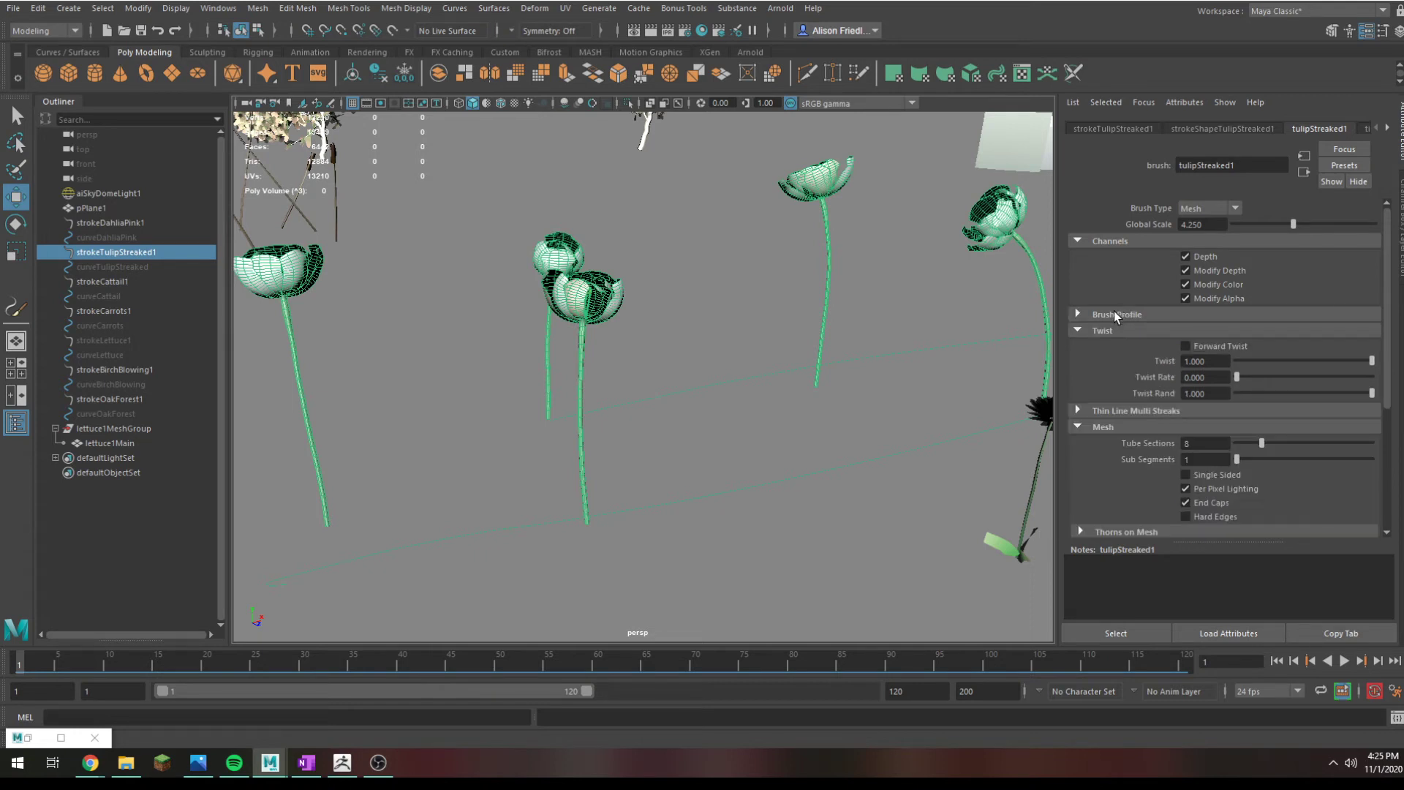
pyautogui.click(1103, 427)
pyautogui.scroll(-3, 1314, 357)
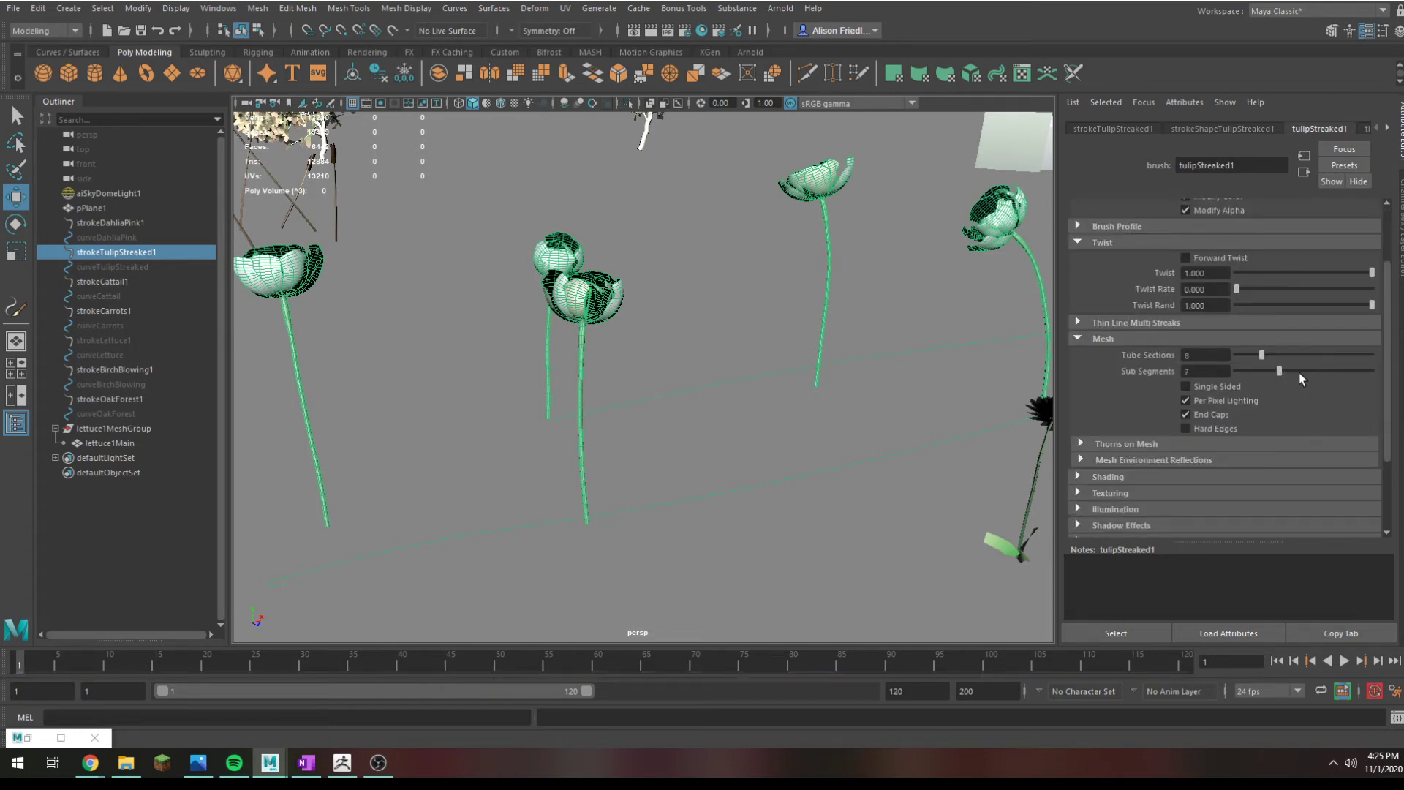
# Step: Expand the tulip brush's Thorns on Mesh settings, enable Branch Thorns and Flower Thorns, and set Thorn Density to 0
pyautogui.click(1129, 444)
pyautogui.scroll(-3, 1209, 417)
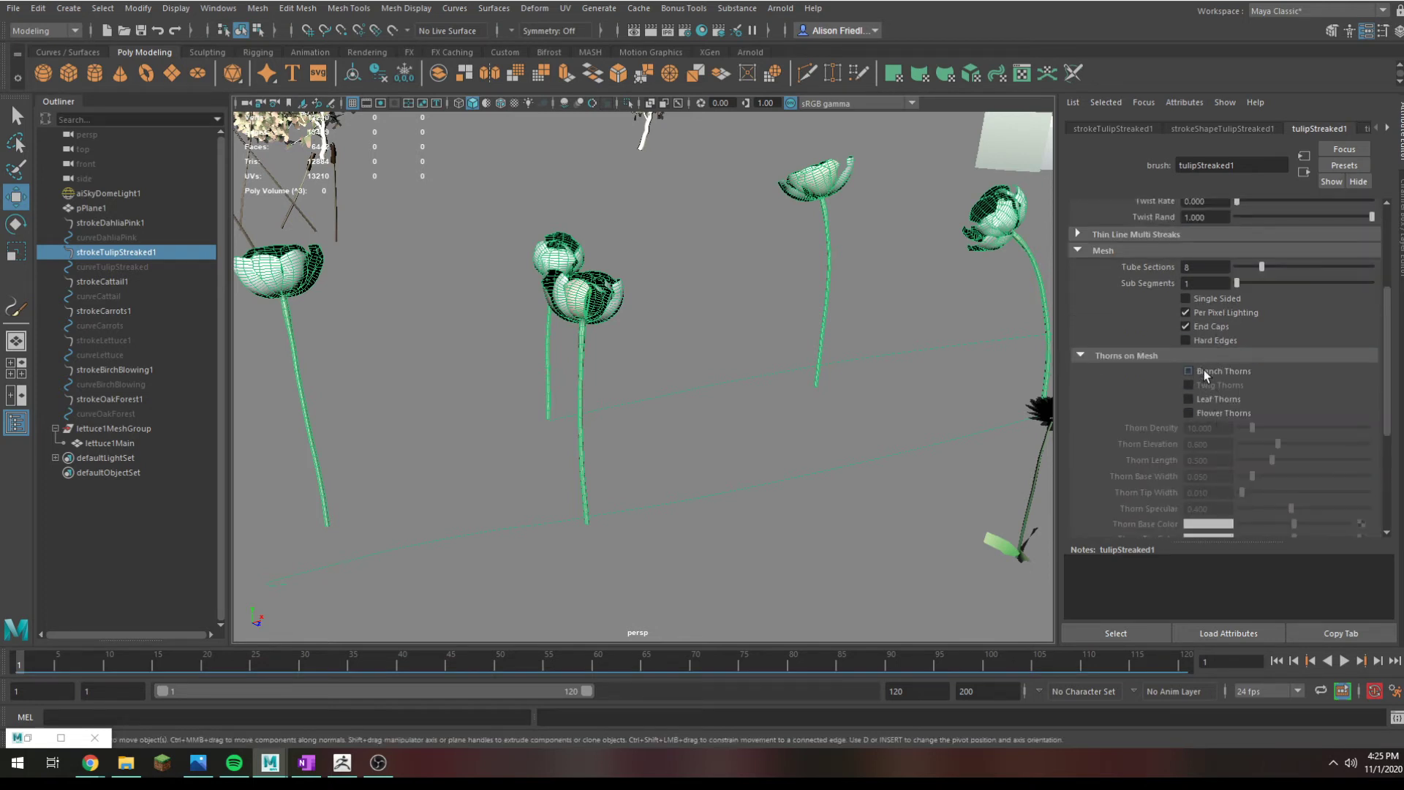
pyautogui.click(1200, 372)
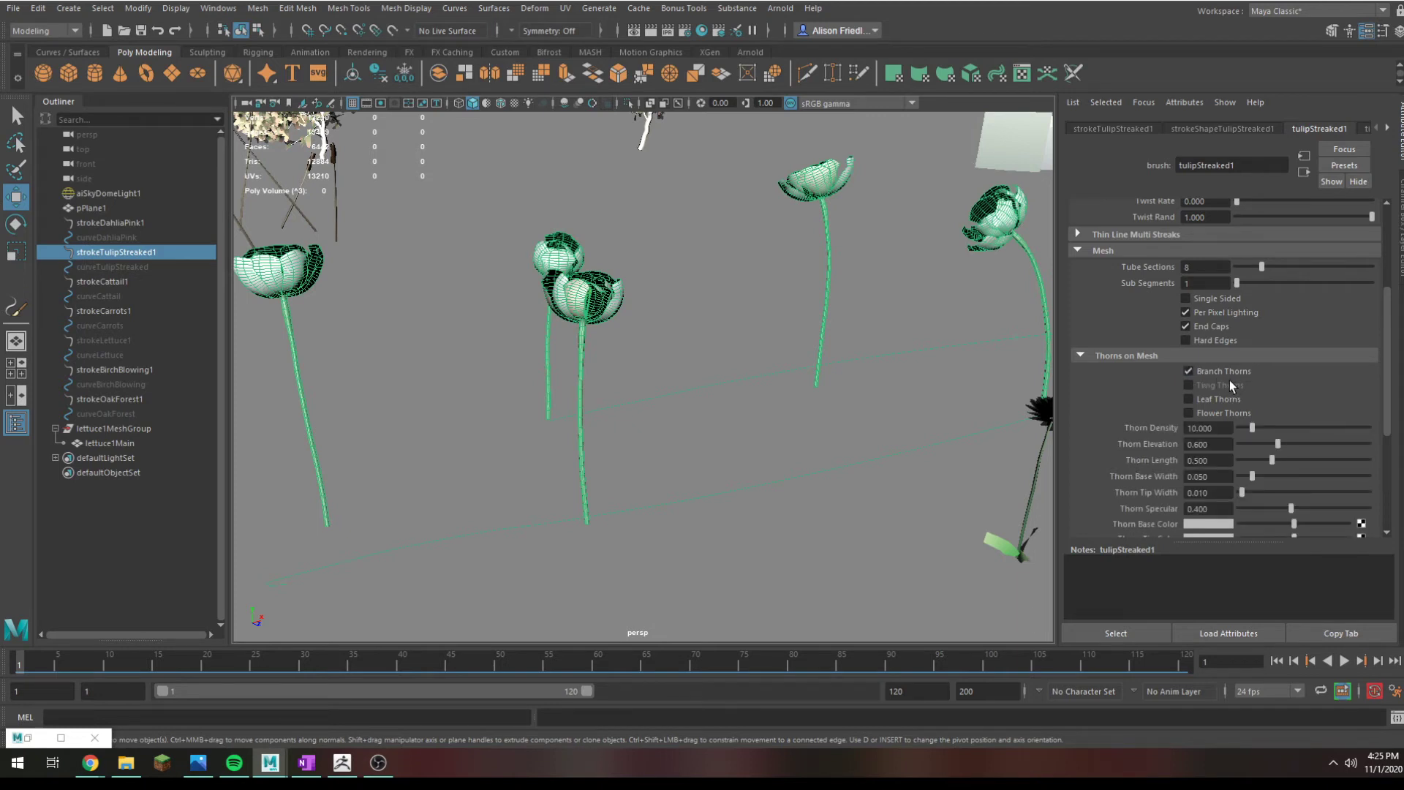
pyautogui.moveTo(1258, 428)
pyautogui.mouseDown()
pyautogui.moveTo(1313, 428)
pyautogui.moveTo(1236, 442)
pyautogui.mouseUp()
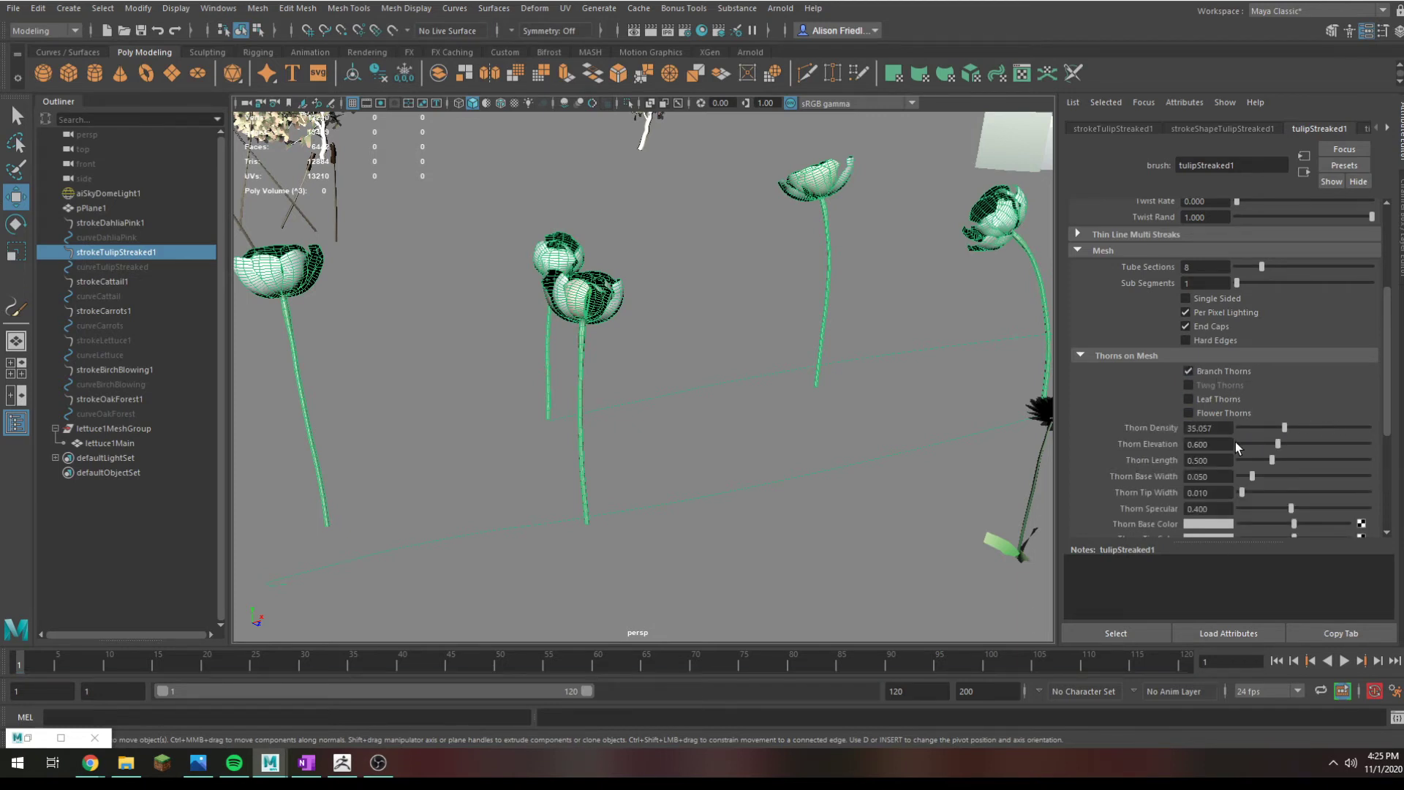
pyautogui.click(1190, 400)
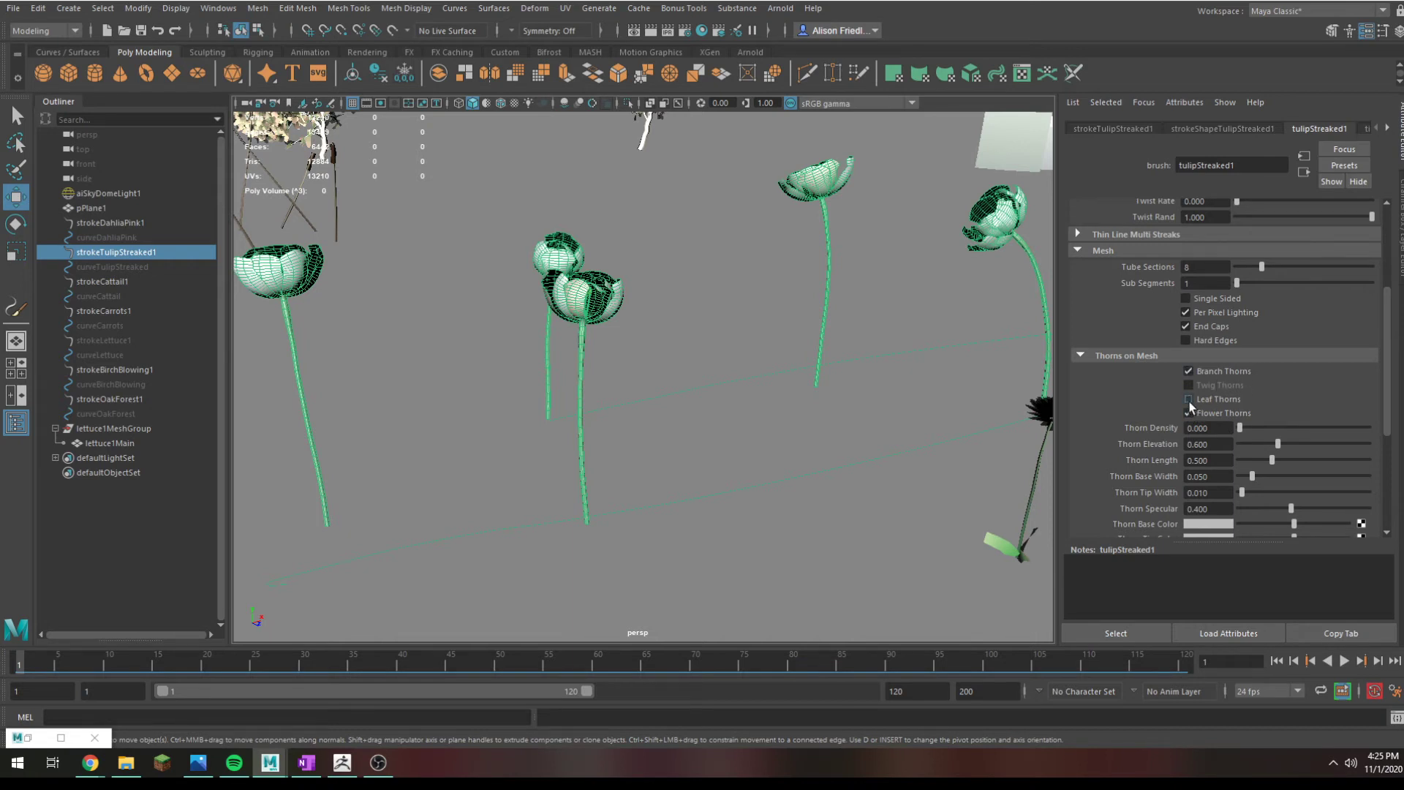
pyautogui.scroll(-3, 1192, 398)
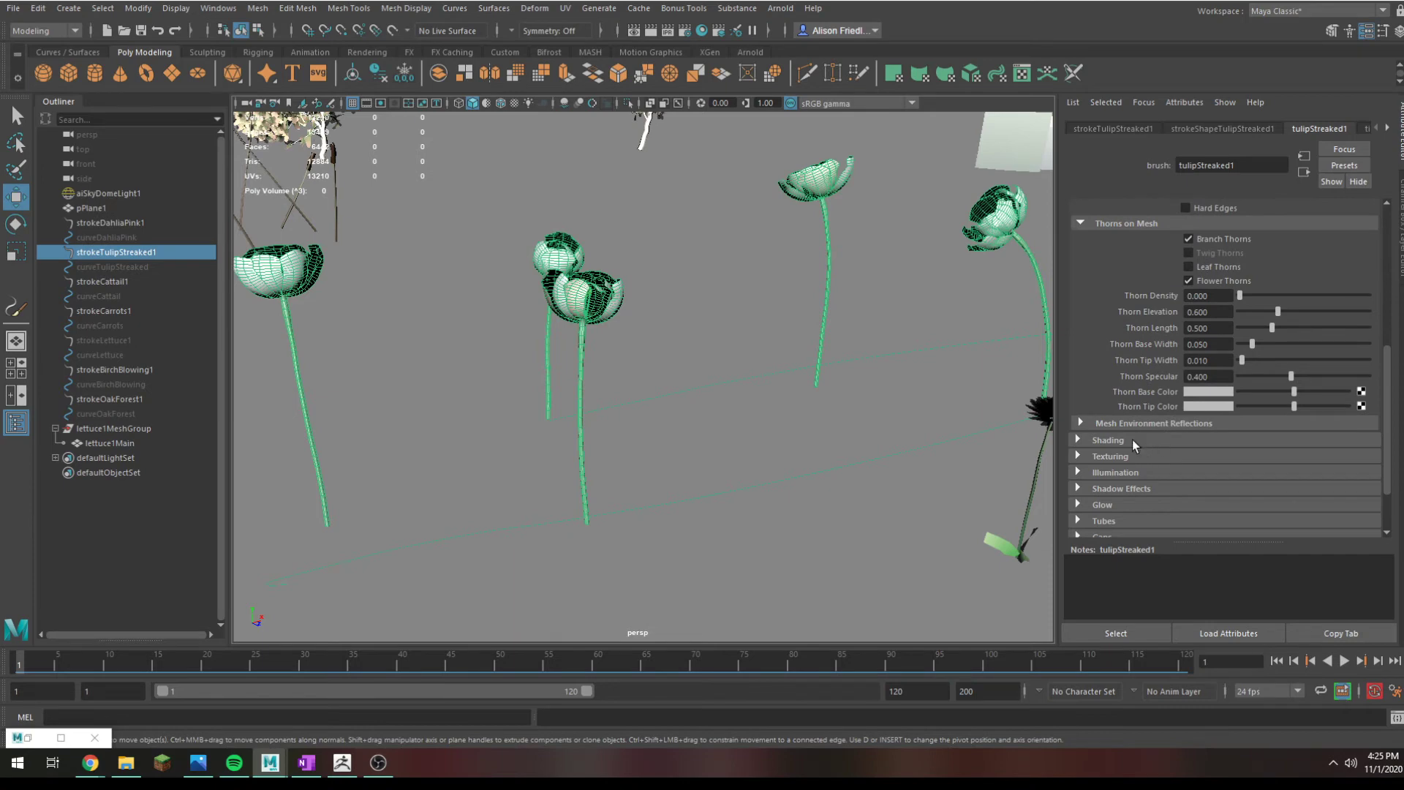
# Step: Select the blowing birch stroke and bring its trees up close
pyautogui.scroll(-8, 721, 367)
pyautogui.scroll(4, 616, 338)
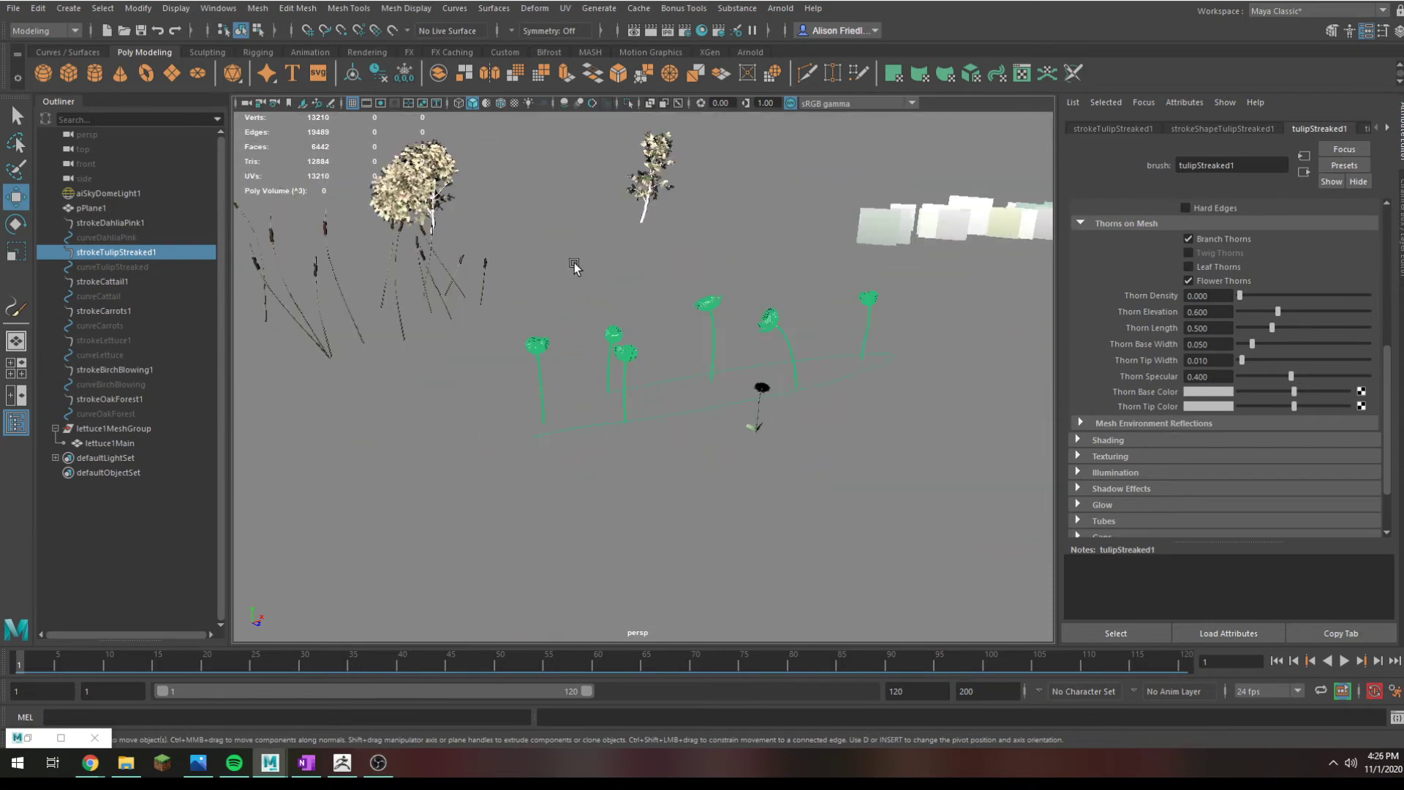
pyautogui.click(424, 170)
pyautogui.click(426, 177)
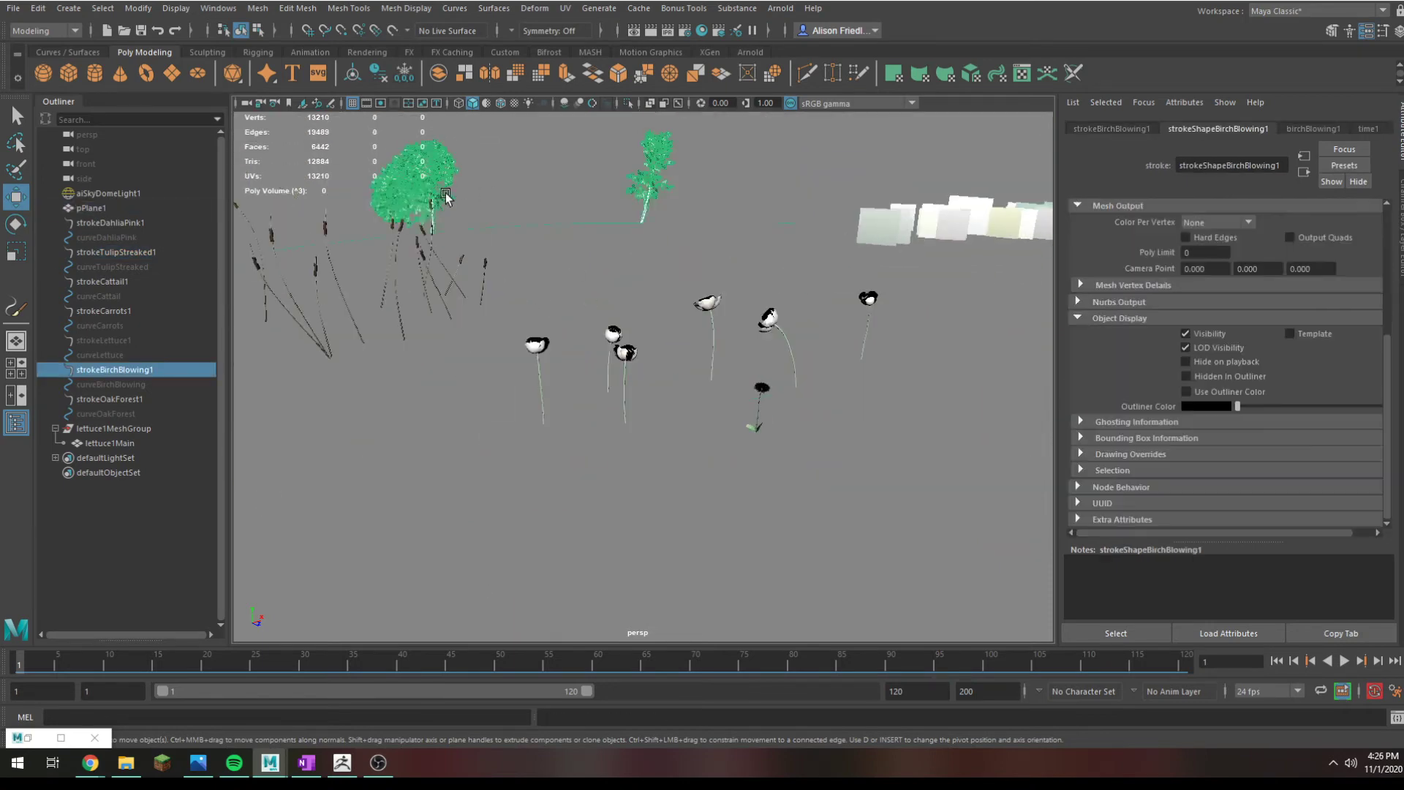
pyautogui.press('f')
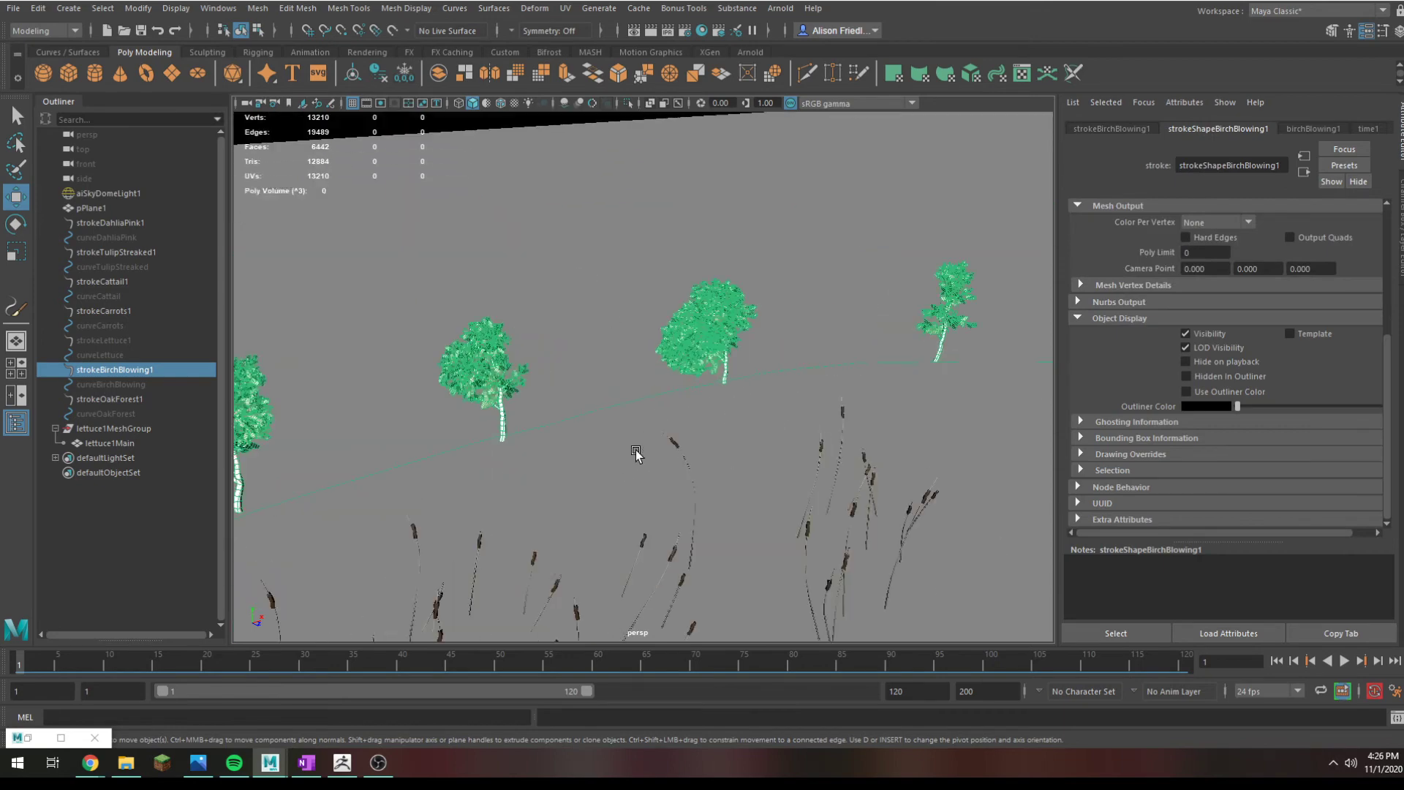
pyautogui.scroll(10, 980, 380)
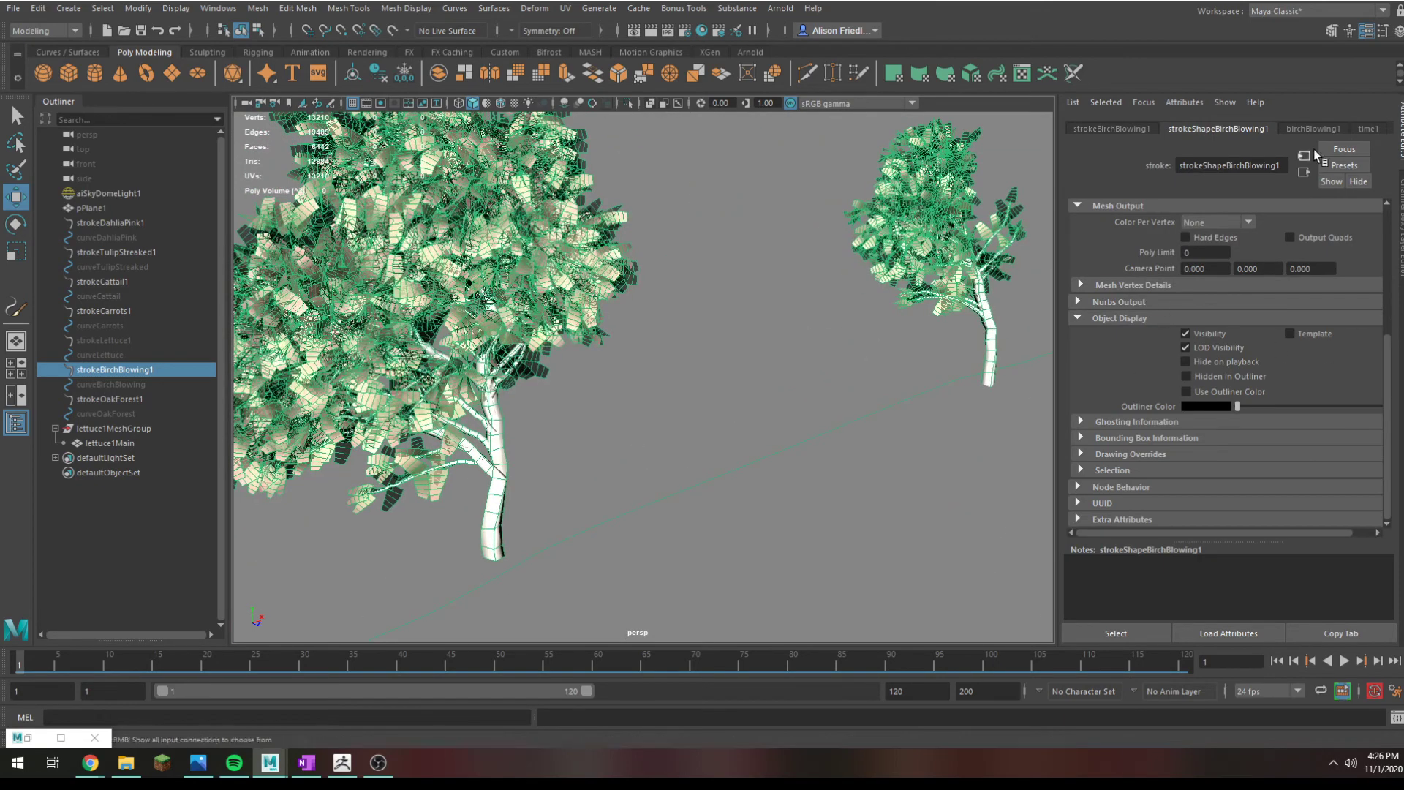
# Step: Open the birchBlowing1 brush attributes and play the timeline, checking frame 88, to examine how the birch trees move
pyautogui.click(1311, 129)
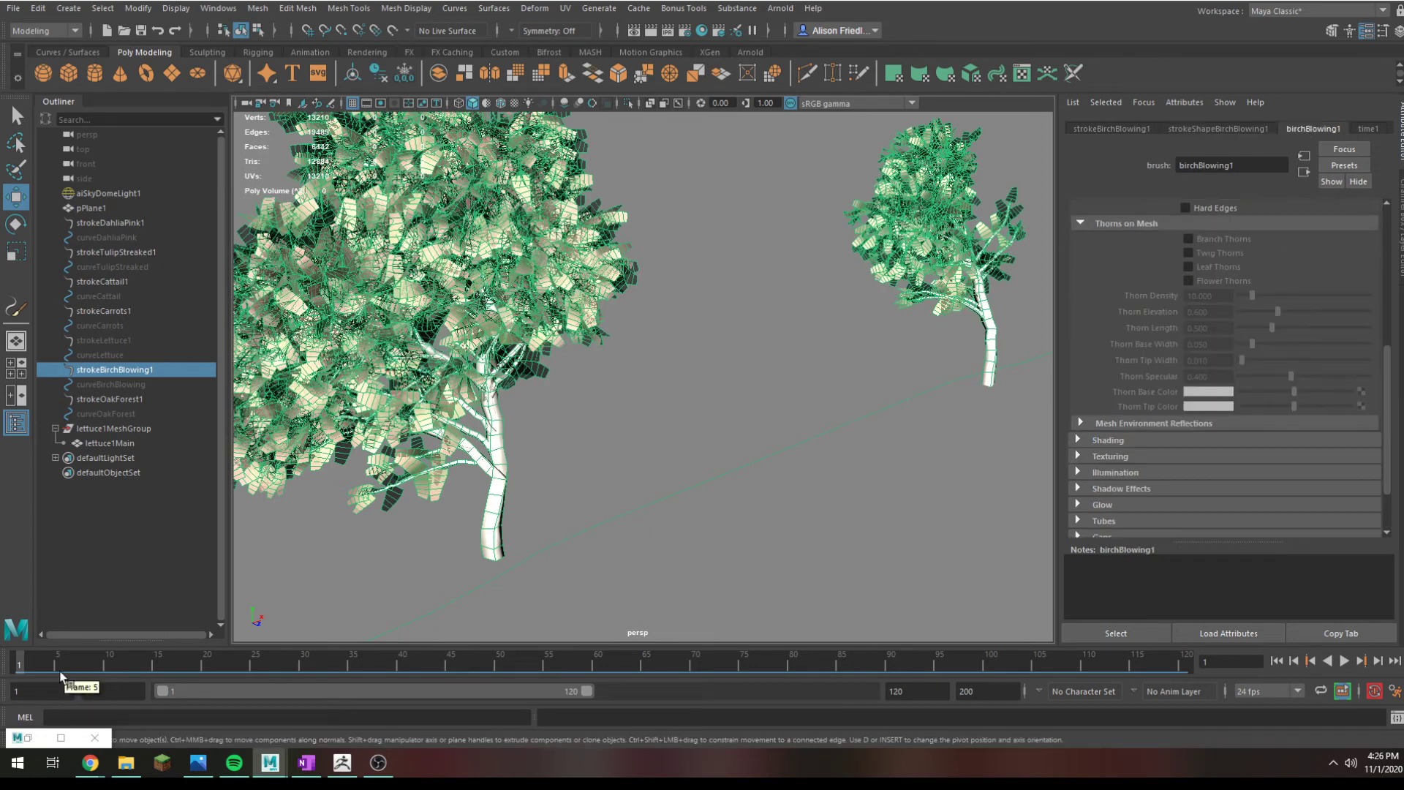
pyautogui.hotkey('alt', 'v')
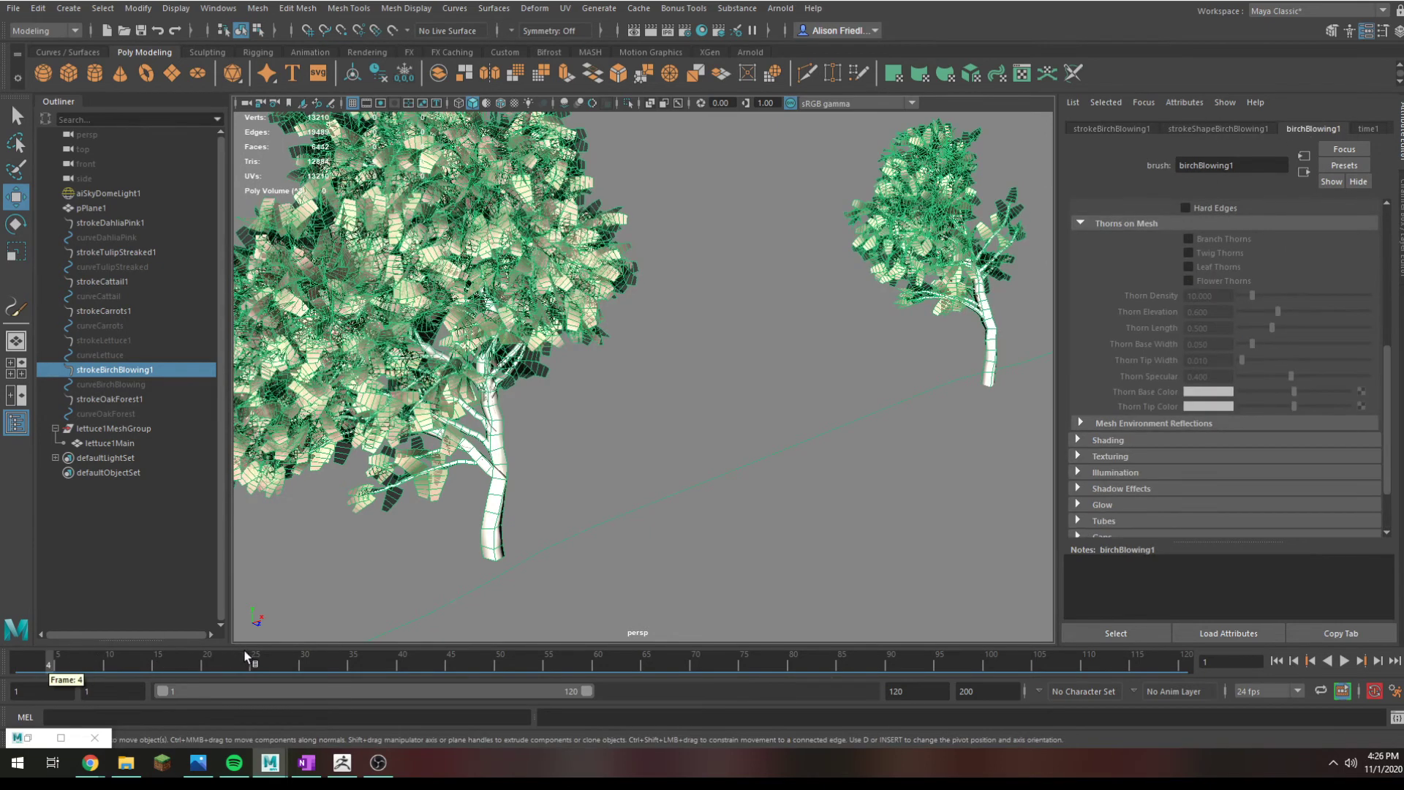
pyautogui.click(868, 651)
pyautogui.click(871, 649)
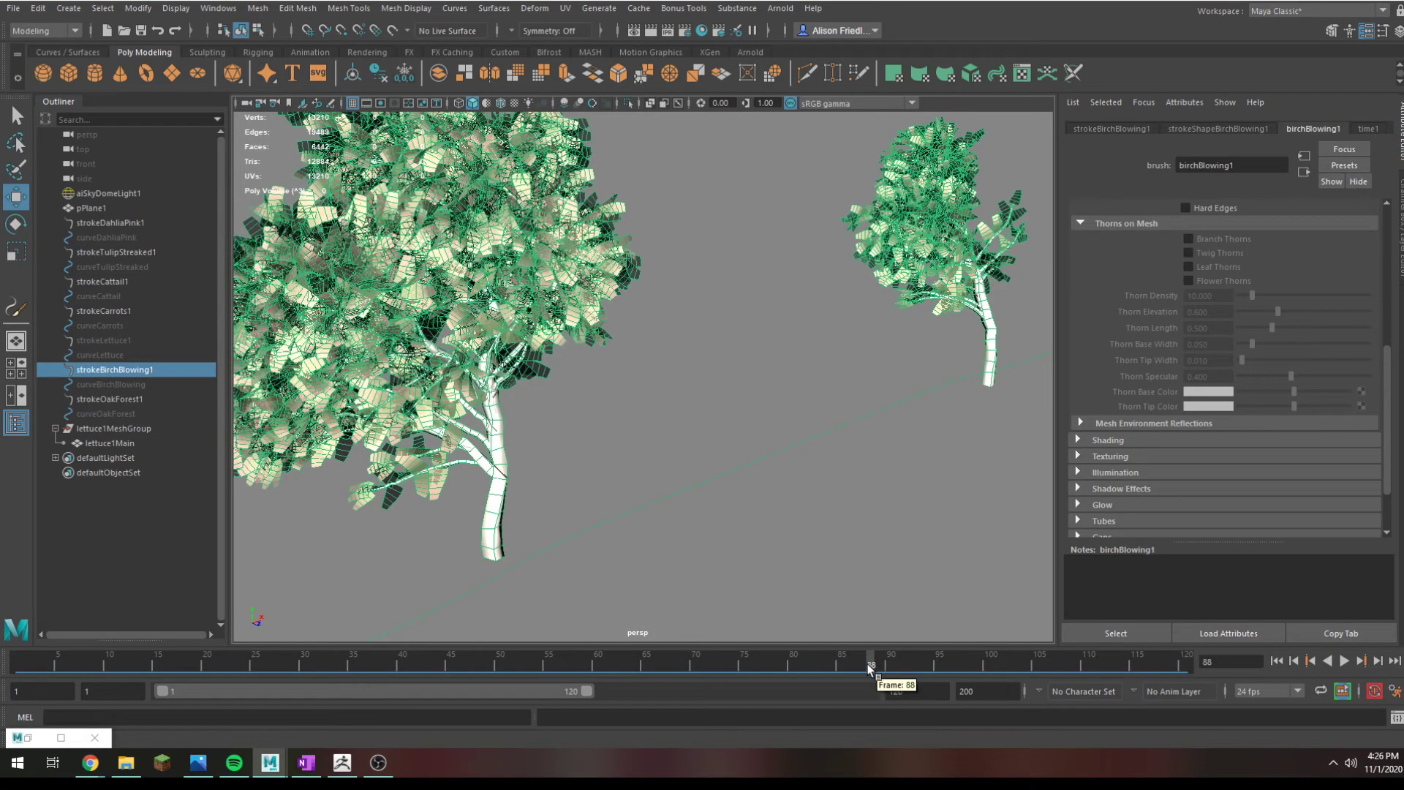
pyautogui.hotkey('alt', 'v')
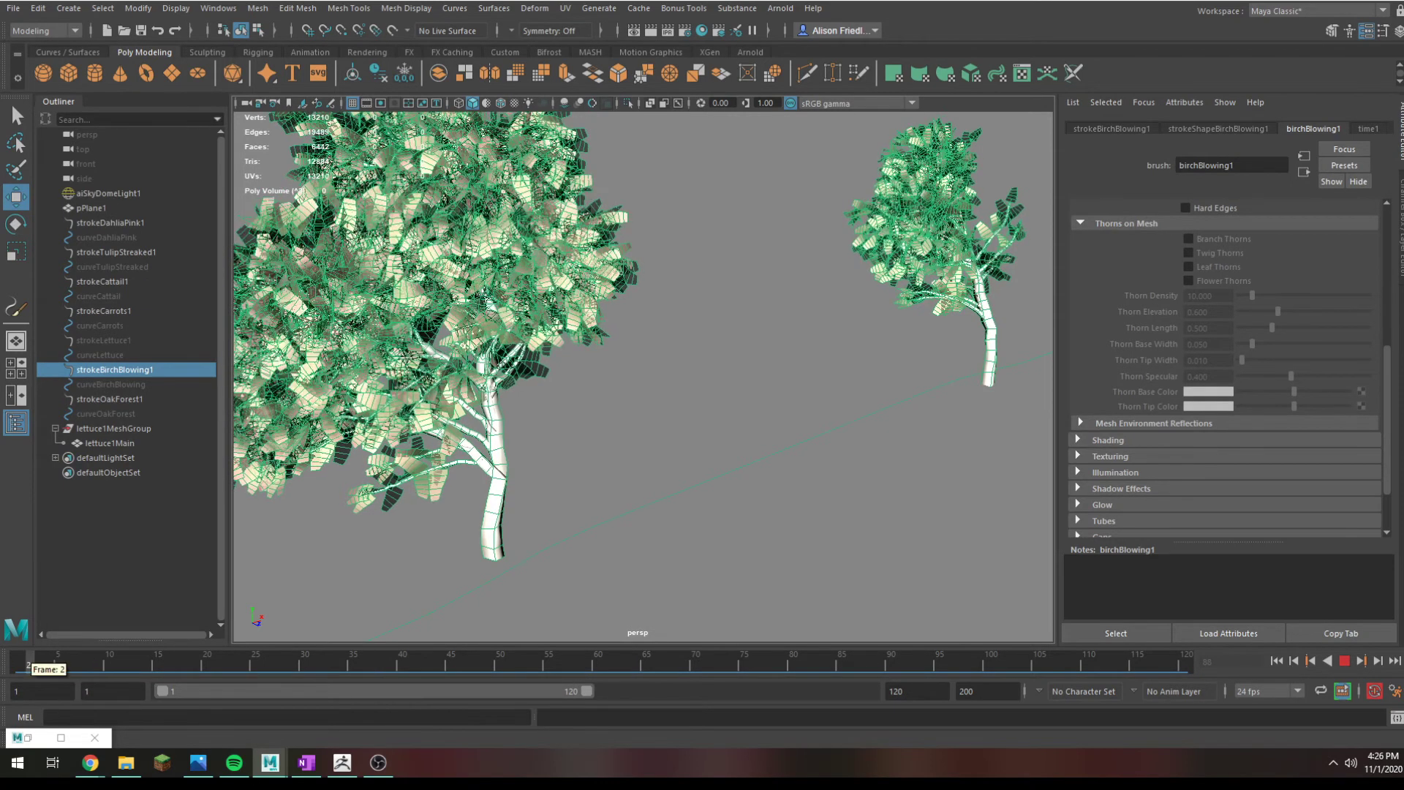
pyautogui.hotkey('alt', 'v')
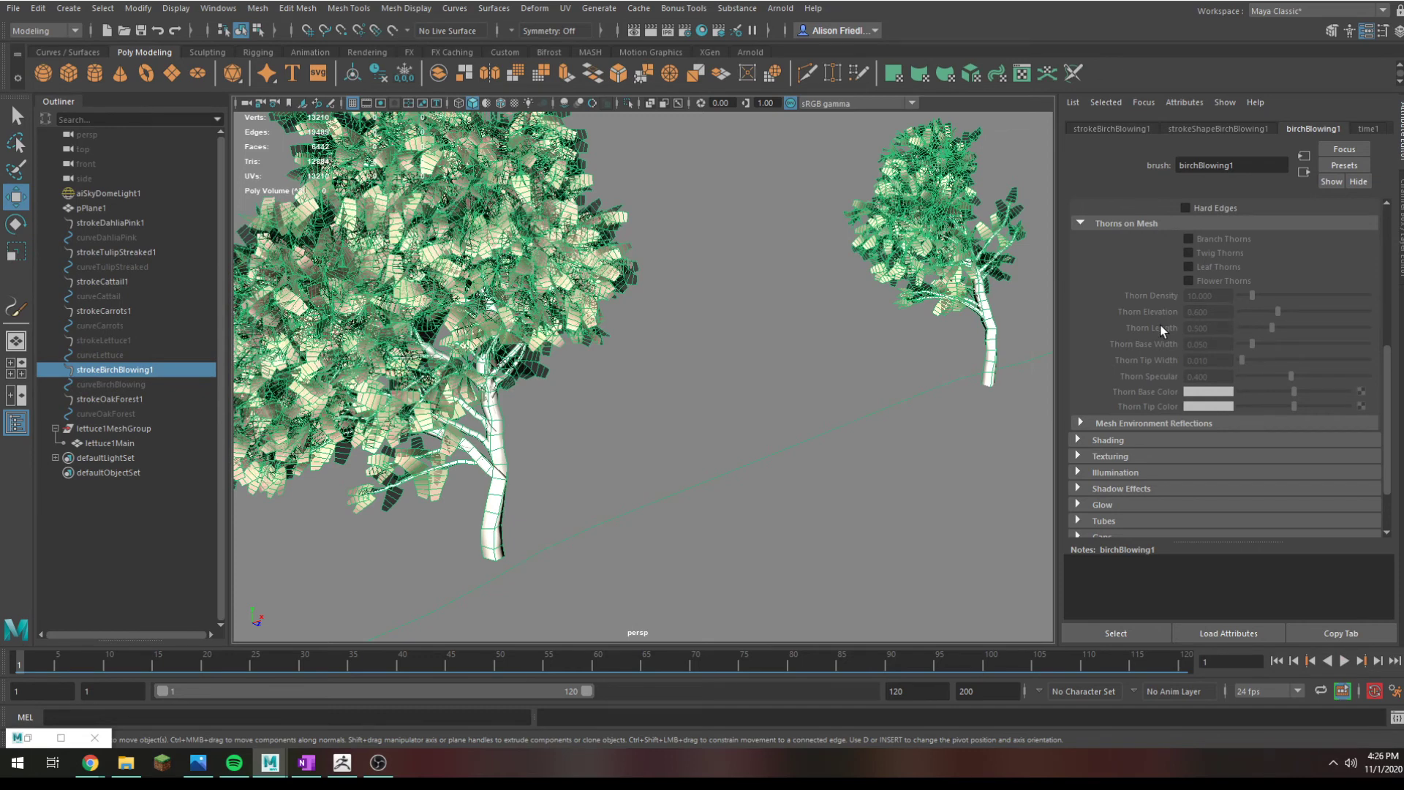
# Step: Expand the birch brush's Tubes attributes and the Creation settings within them
pyautogui.scroll(3, 1160, 325)
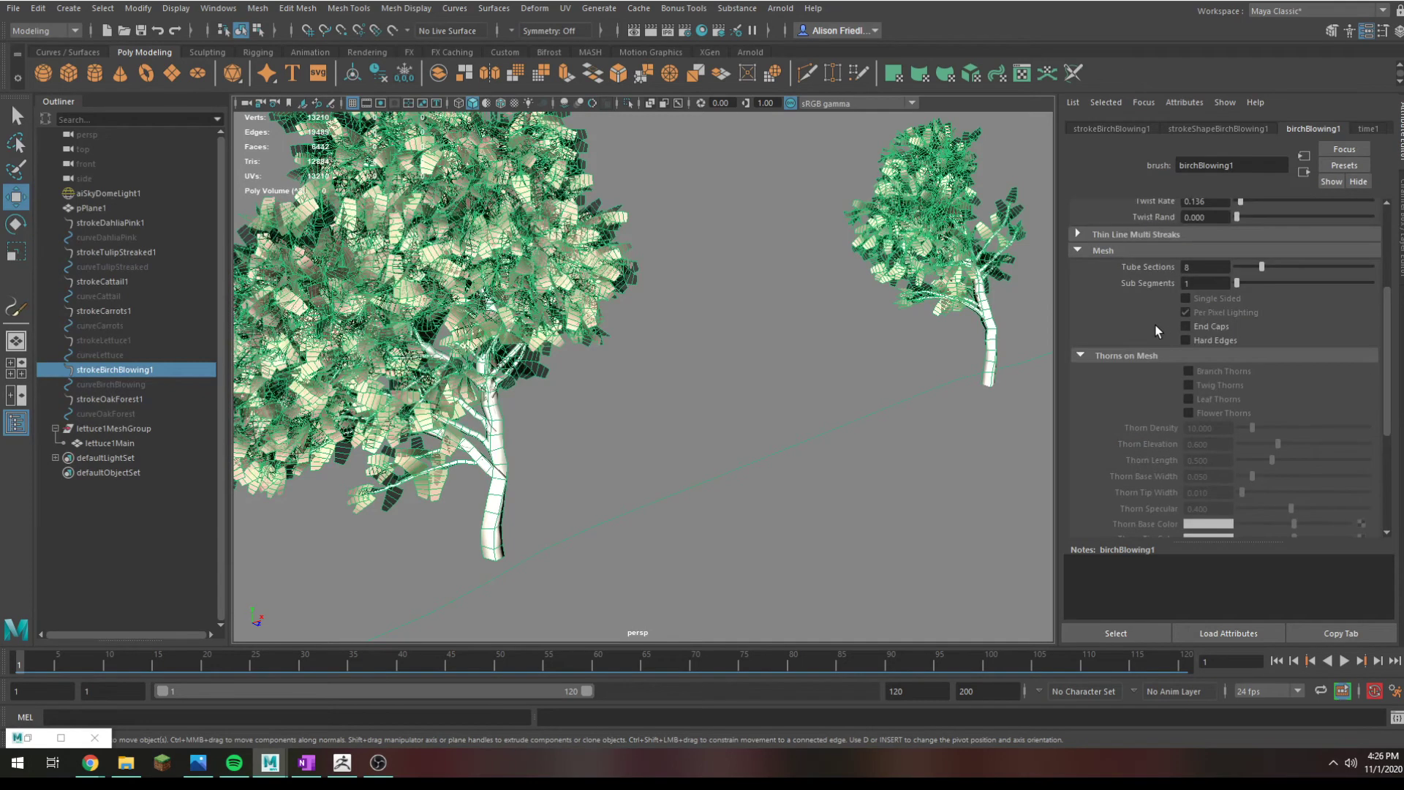
pyautogui.scroll(4, 1156, 324)
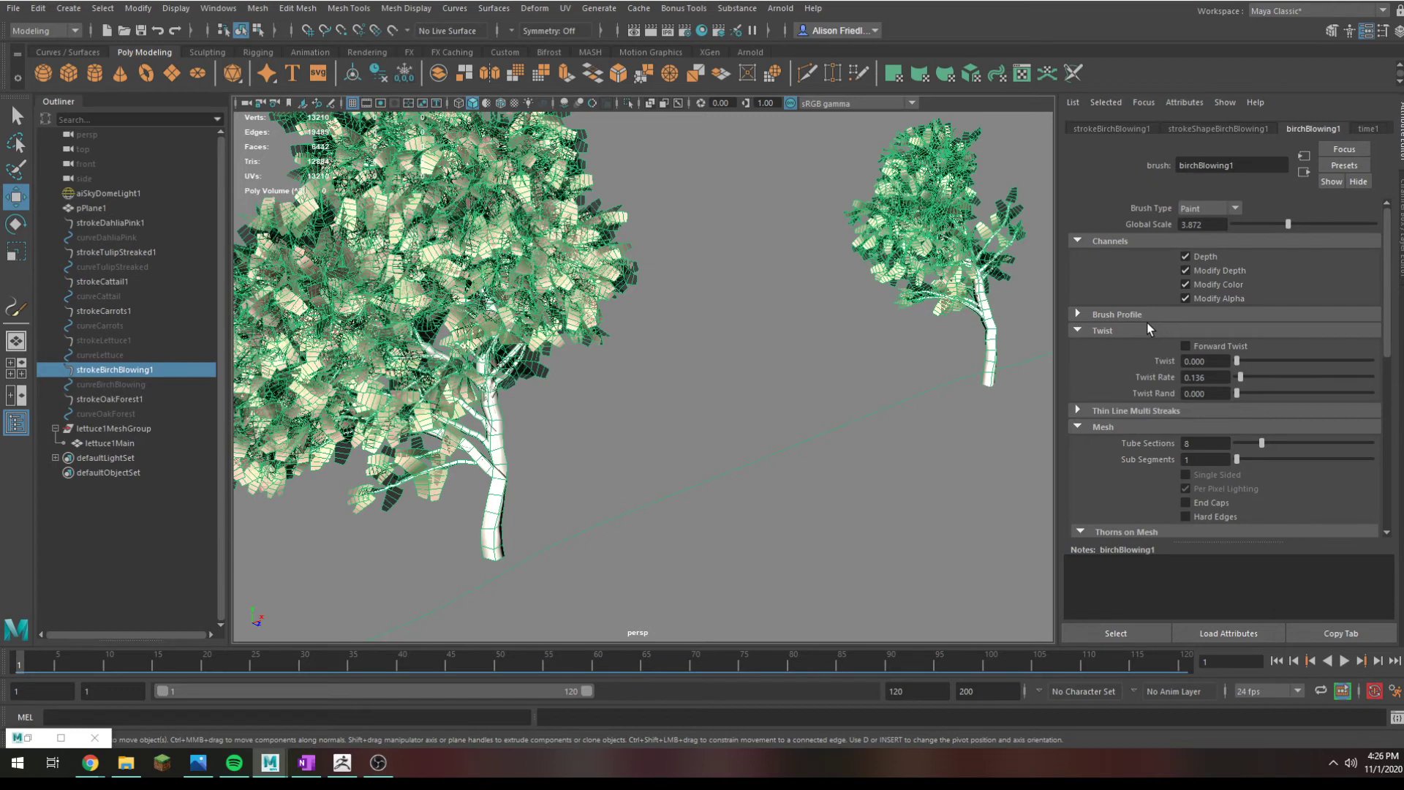
pyautogui.scroll(-8, 1139, 320)
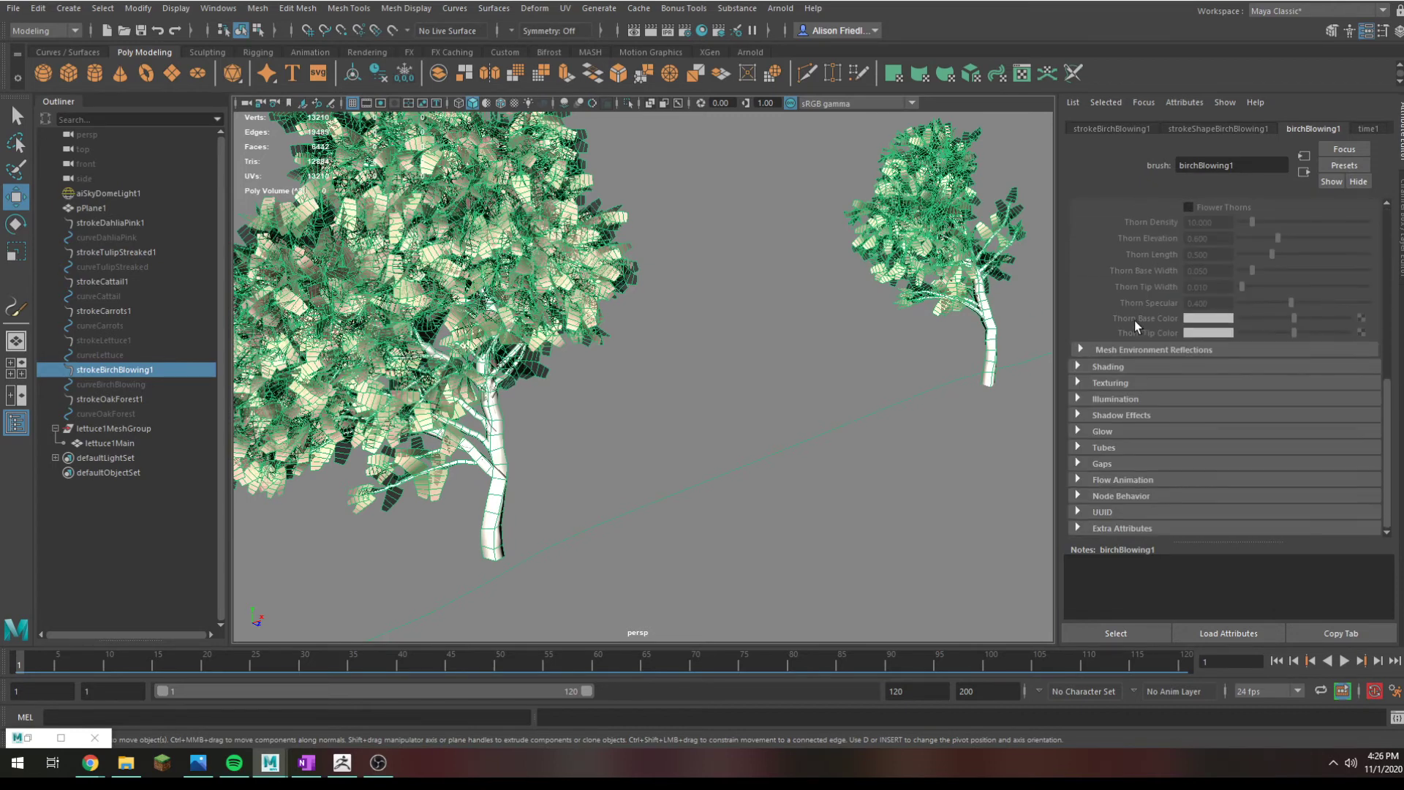
pyautogui.click(1109, 446)
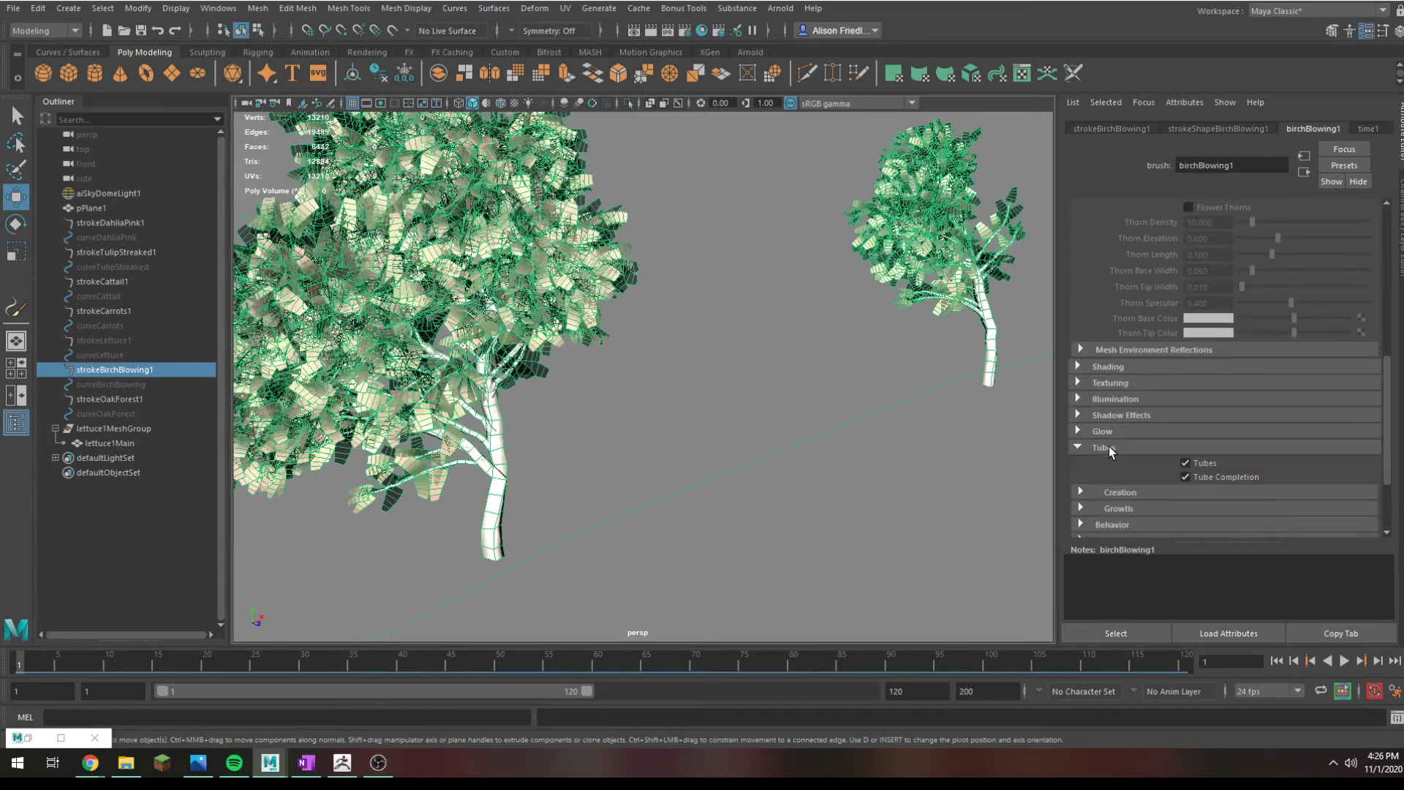
pyautogui.scroll(-3, 1105, 446)
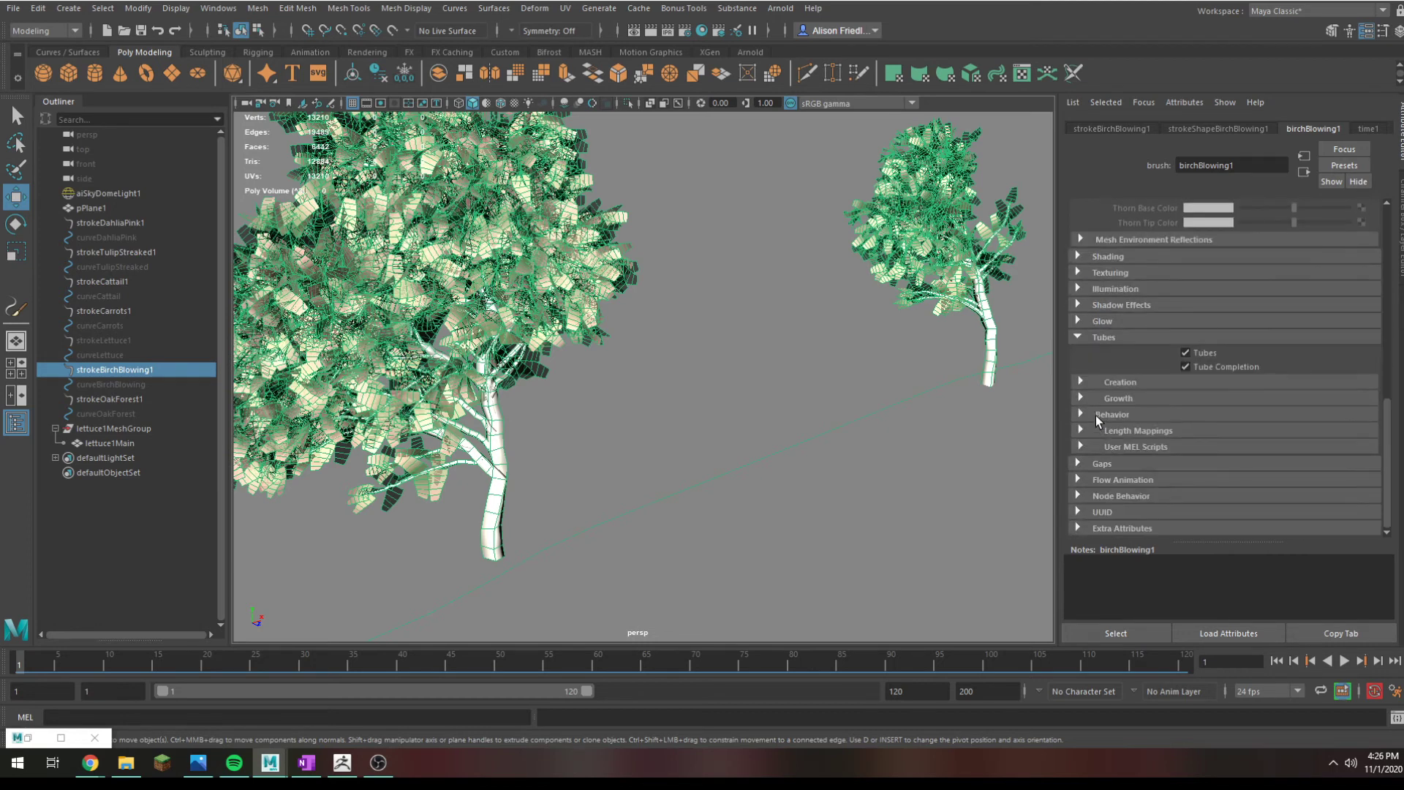
pyautogui.click(1112, 383)
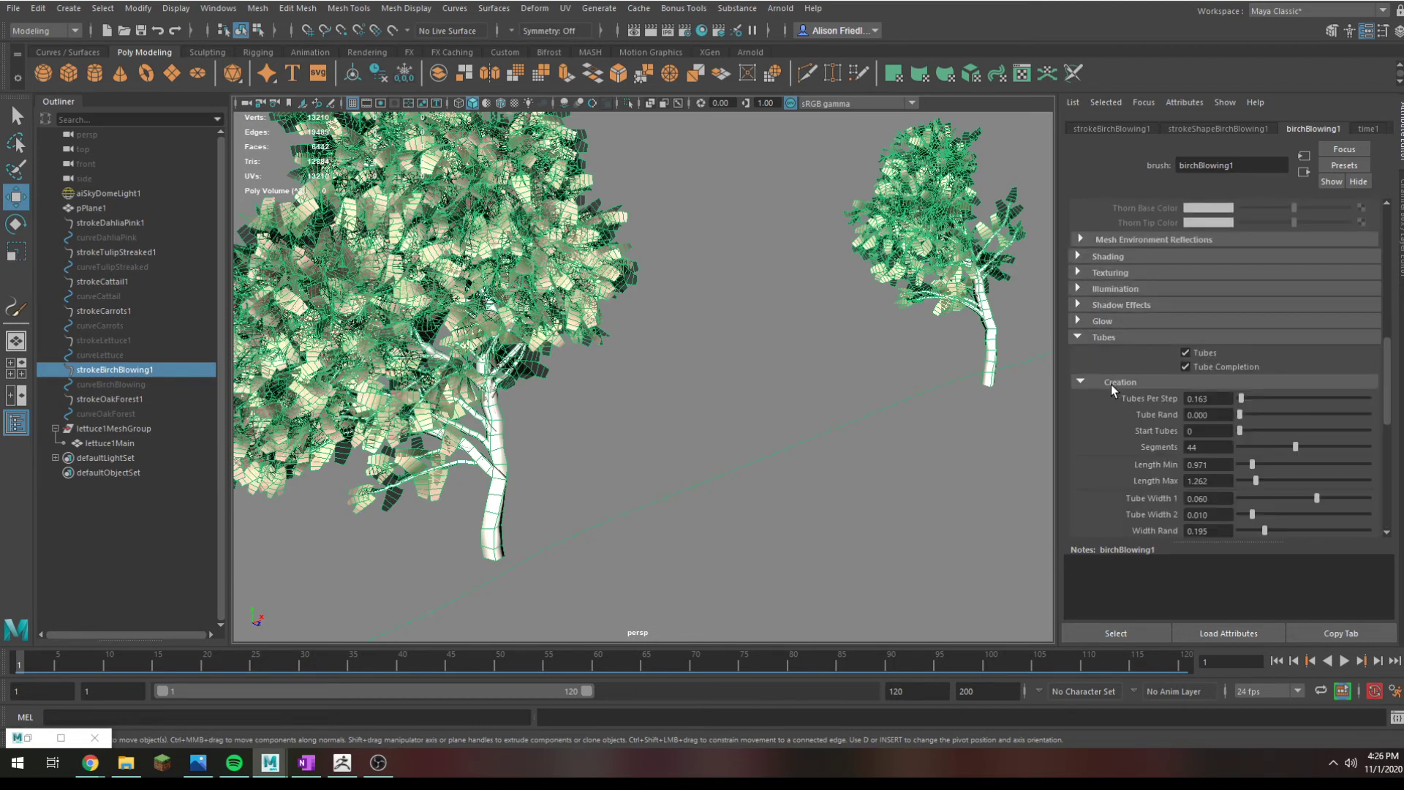
# Step: Set the birch brush's tube Segments to 14 and Tube Width 2 to 0.073
pyautogui.scroll(-3, 718, 350)
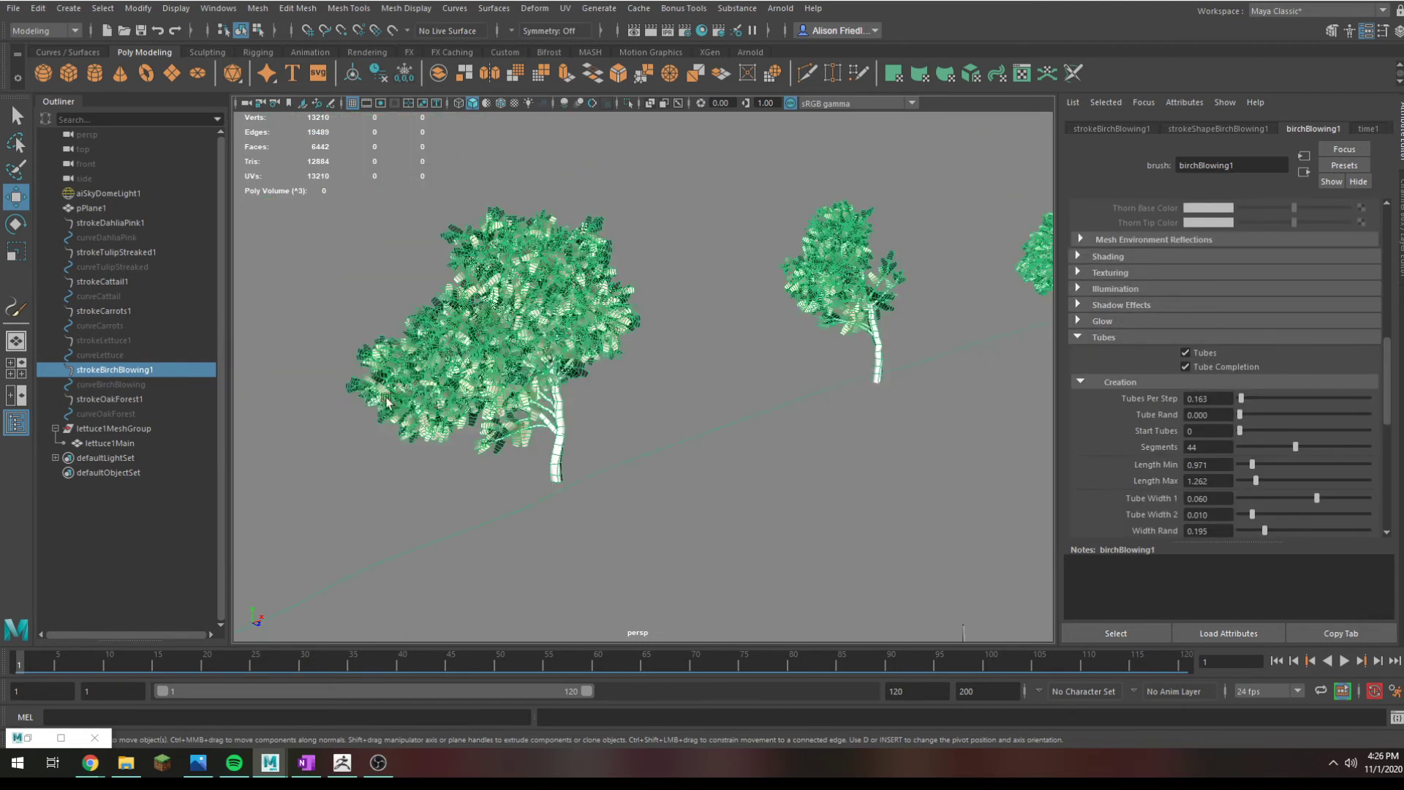
pyautogui.scroll(5, 561, 463)
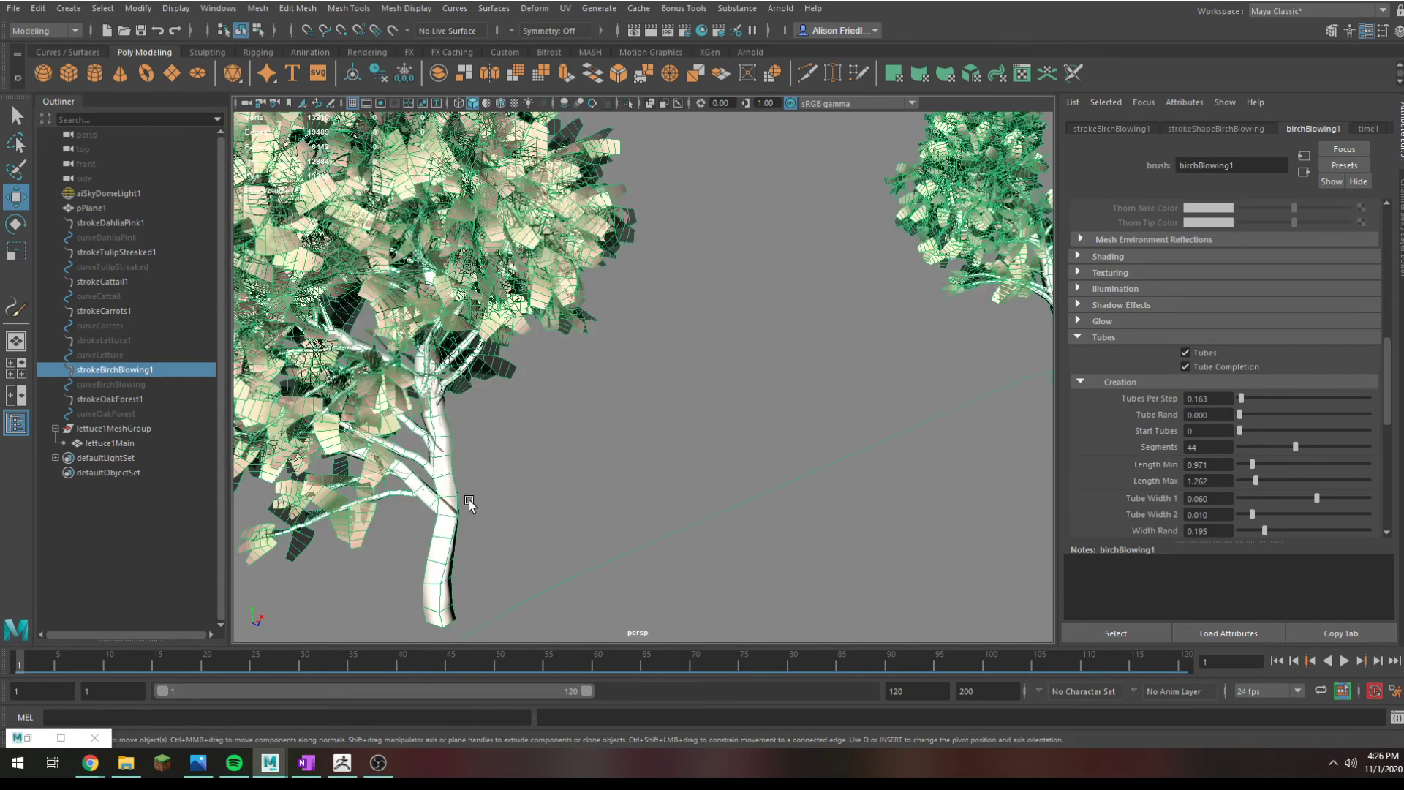
pyautogui.scroll(-5, 466, 501)
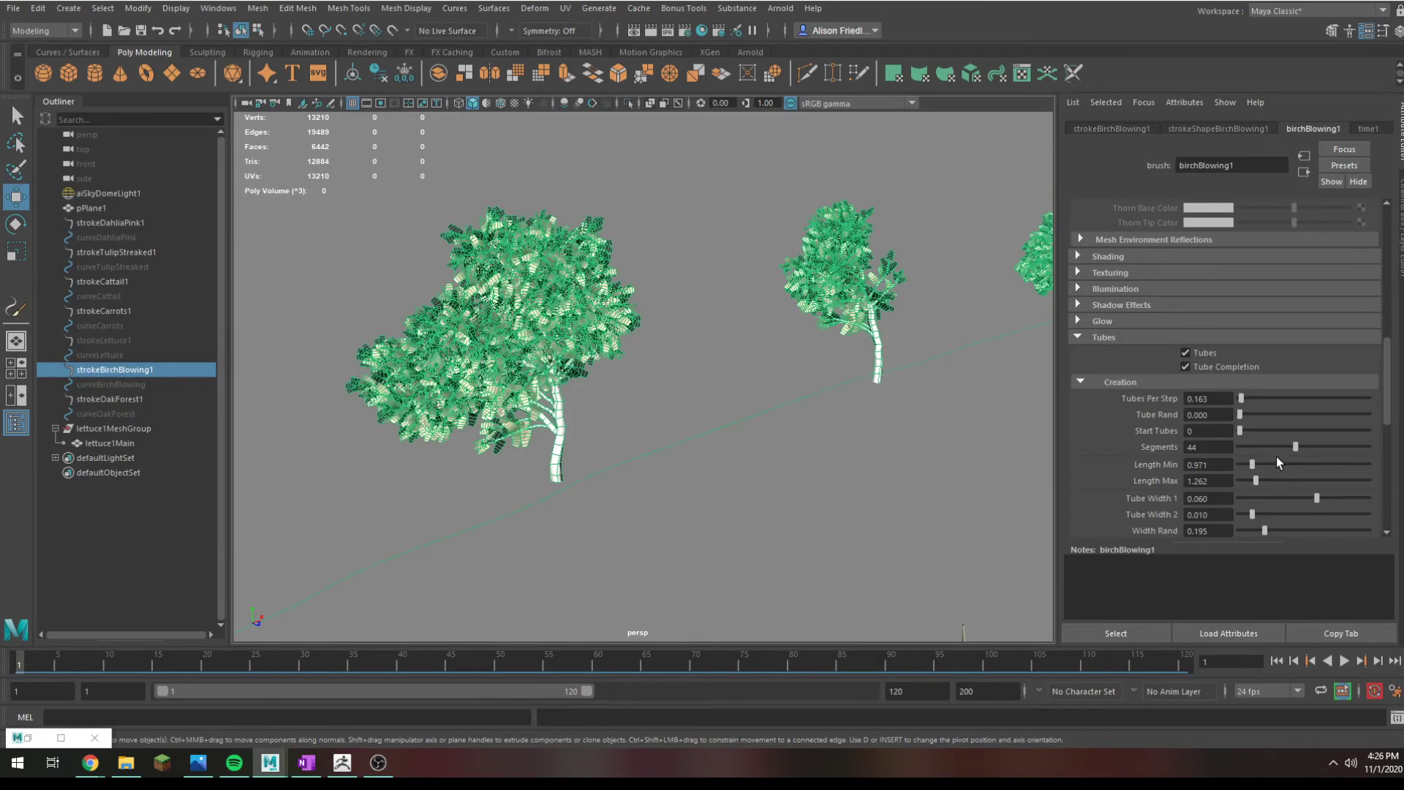
pyautogui.moveTo(1271, 446)
pyautogui.mouseDown()
pyautogui.moveTo(1230, 449)
pyautogui.moveTo(1274, 446)
pyautogui.moveTo(1247, 448)
pyautogui.mouseUp()
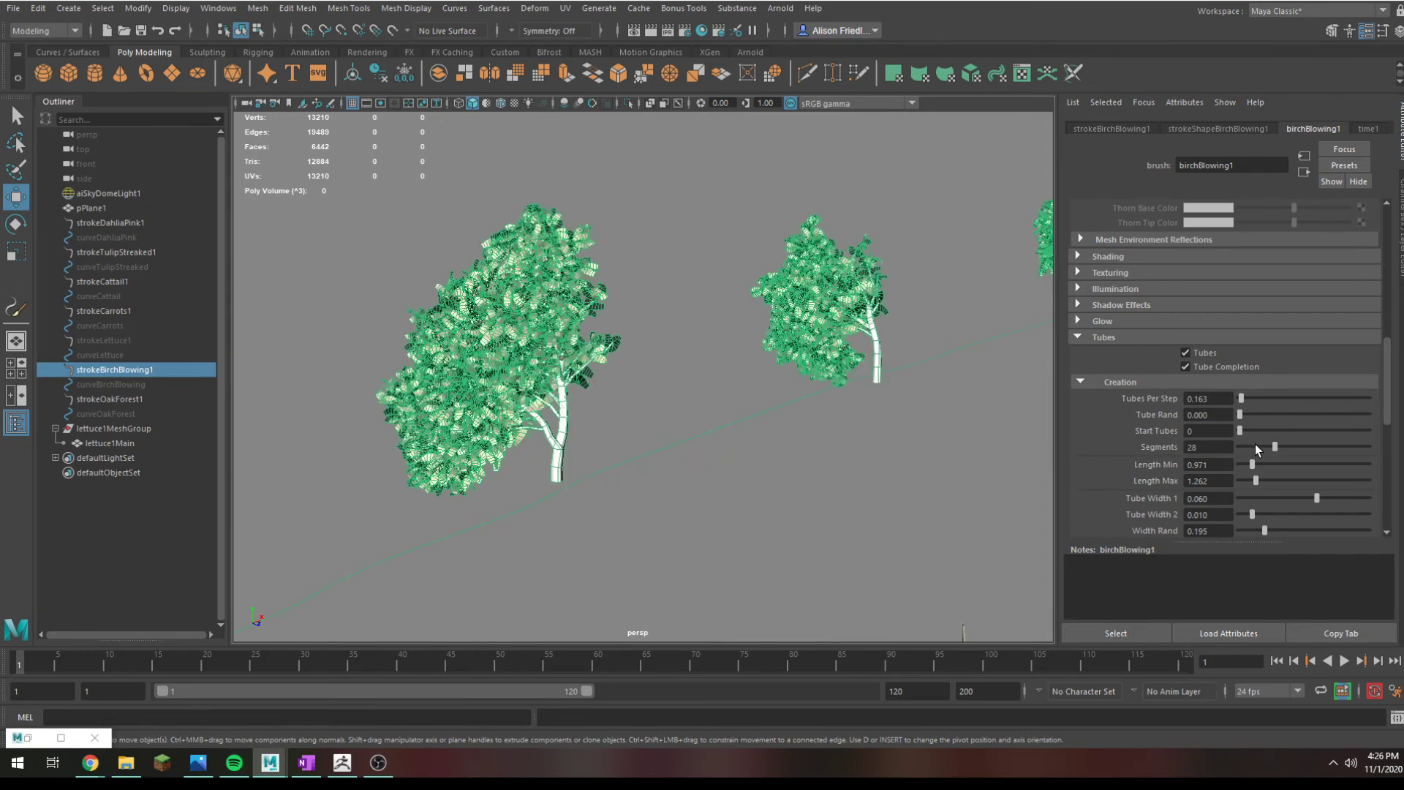
pyautogui.click(1256, 446)
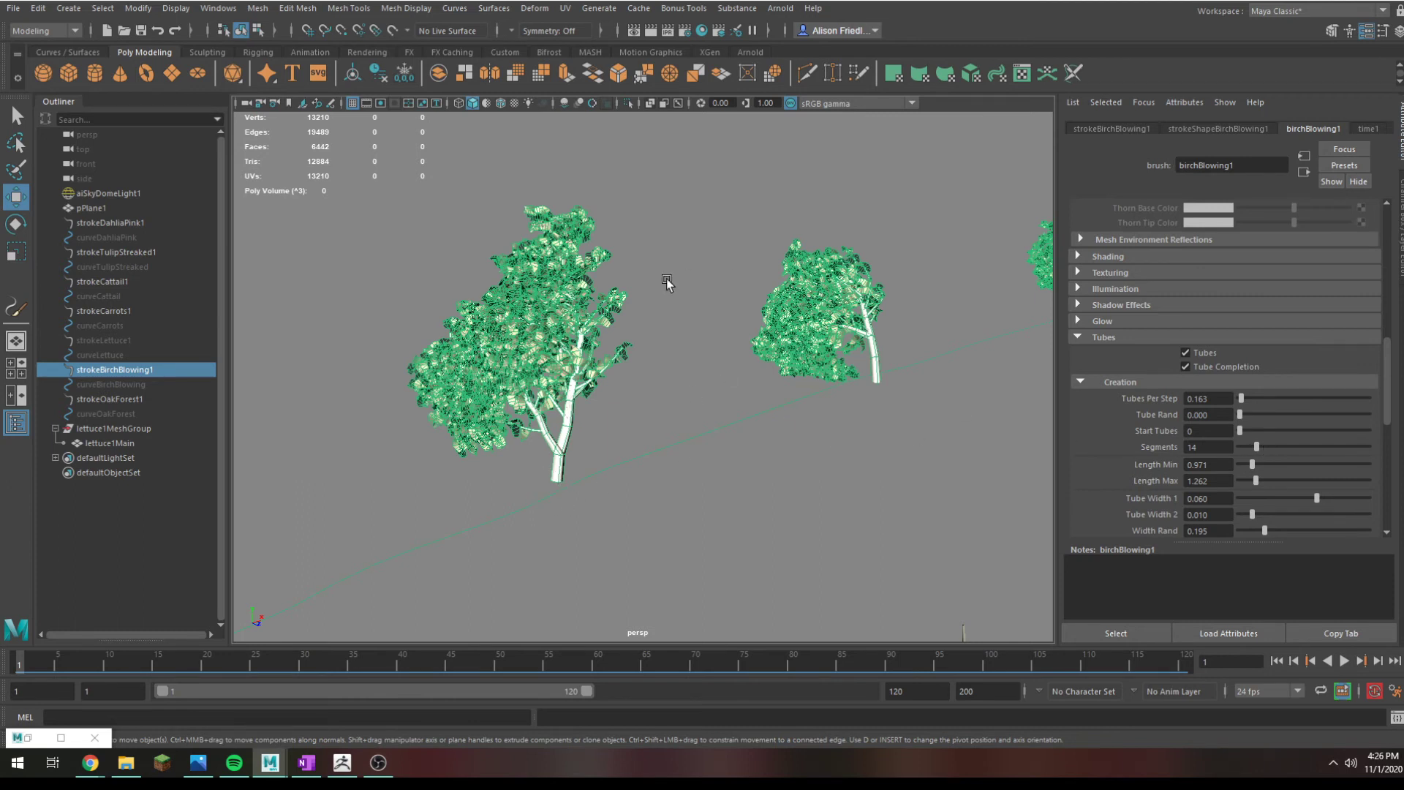
pyautogui.scroll(-3, 1359, 385)
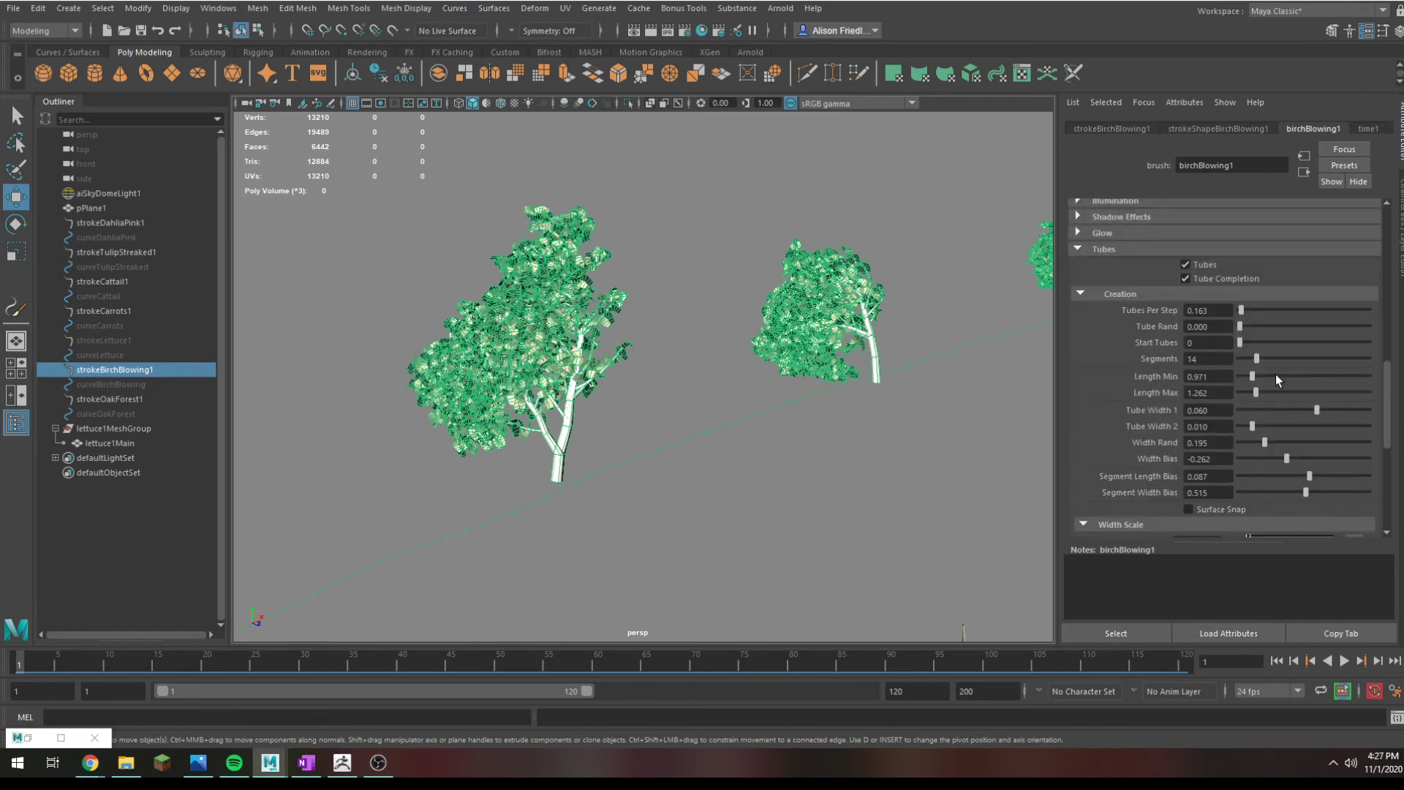
pyautogui.click(1332, 427)
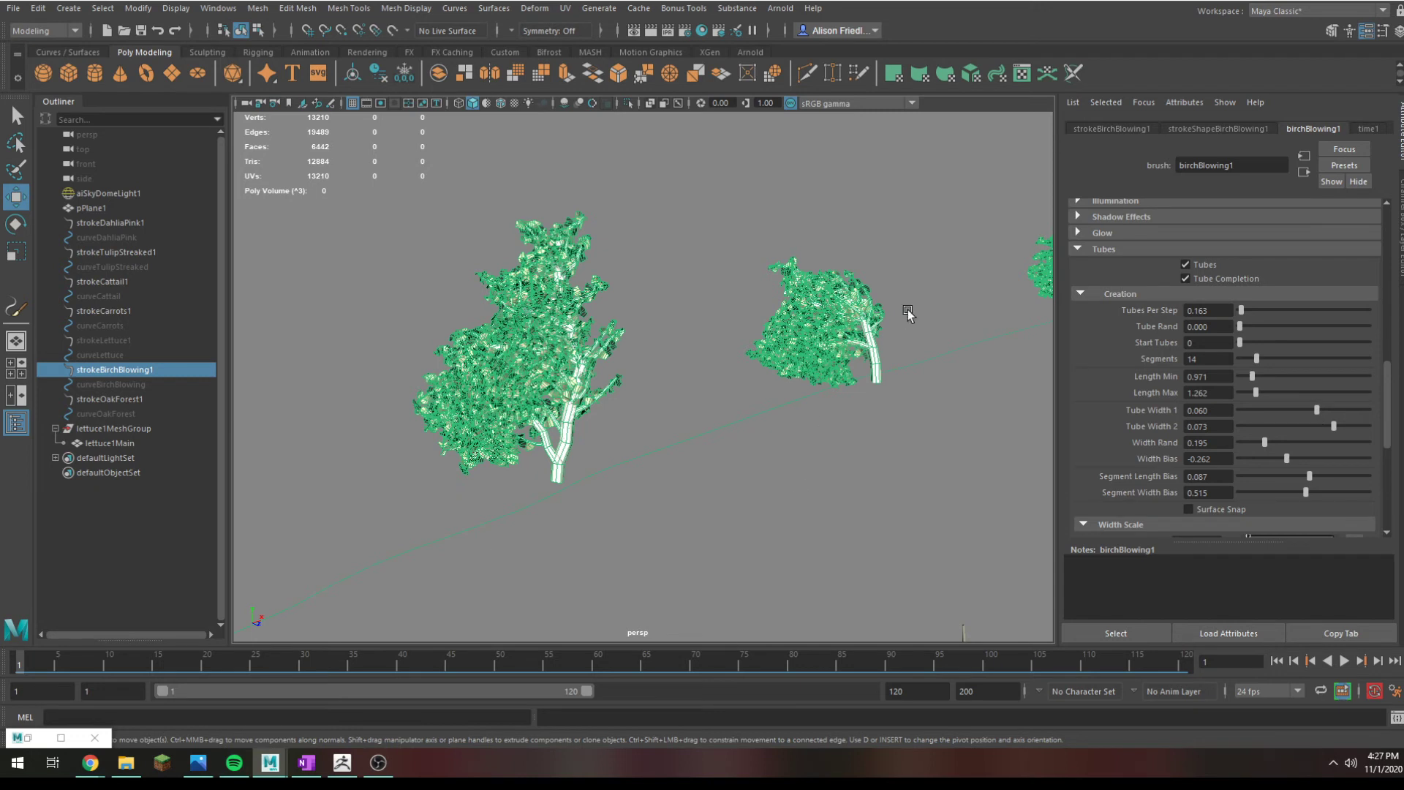
# Step: Expand the birch brush's Growth settings, turn off Leaves, and inspect the bare branches up close
pyautogui.scroll(-6, 1213, 433)
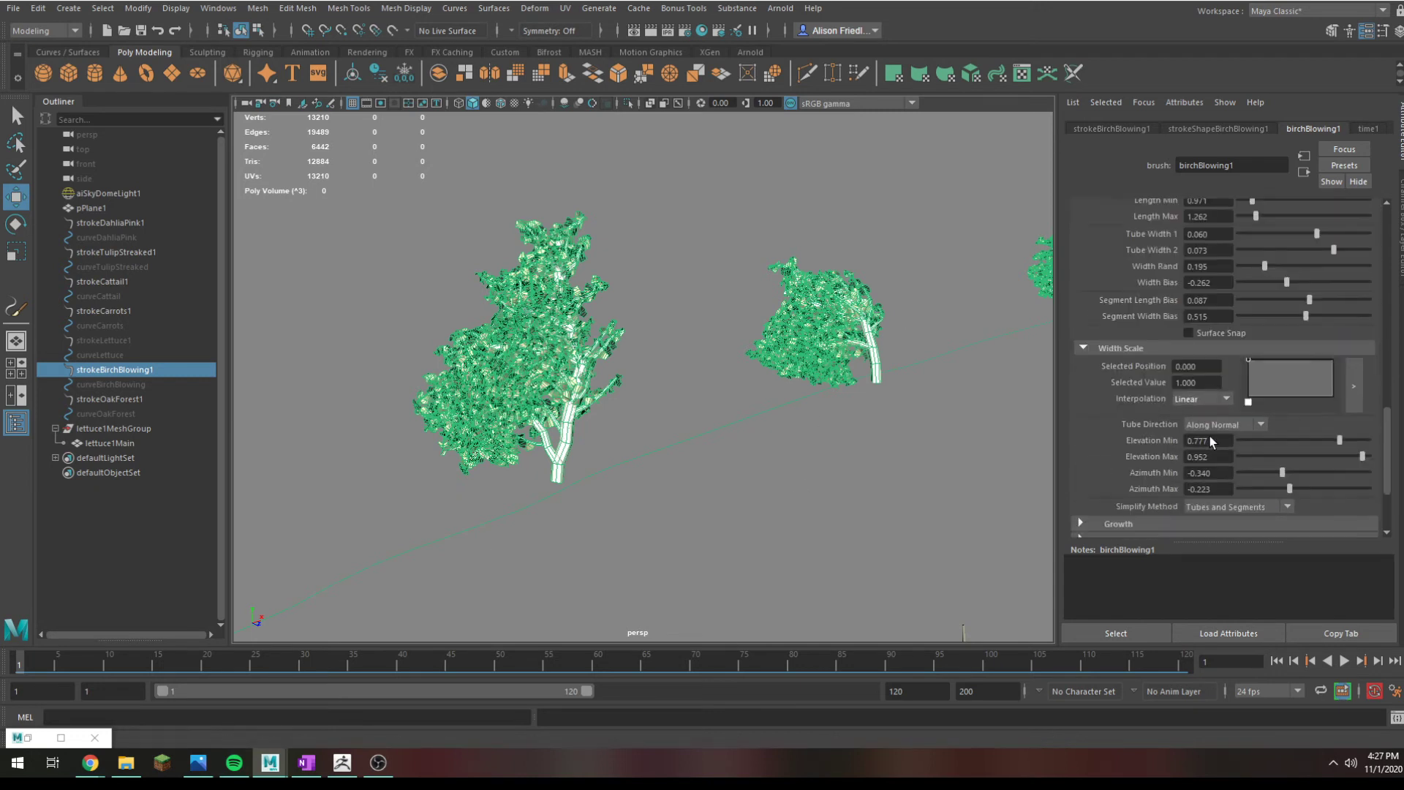
pyautogui.scroll(-4, 1213, 440)
pyautogui.click(1117, 398)
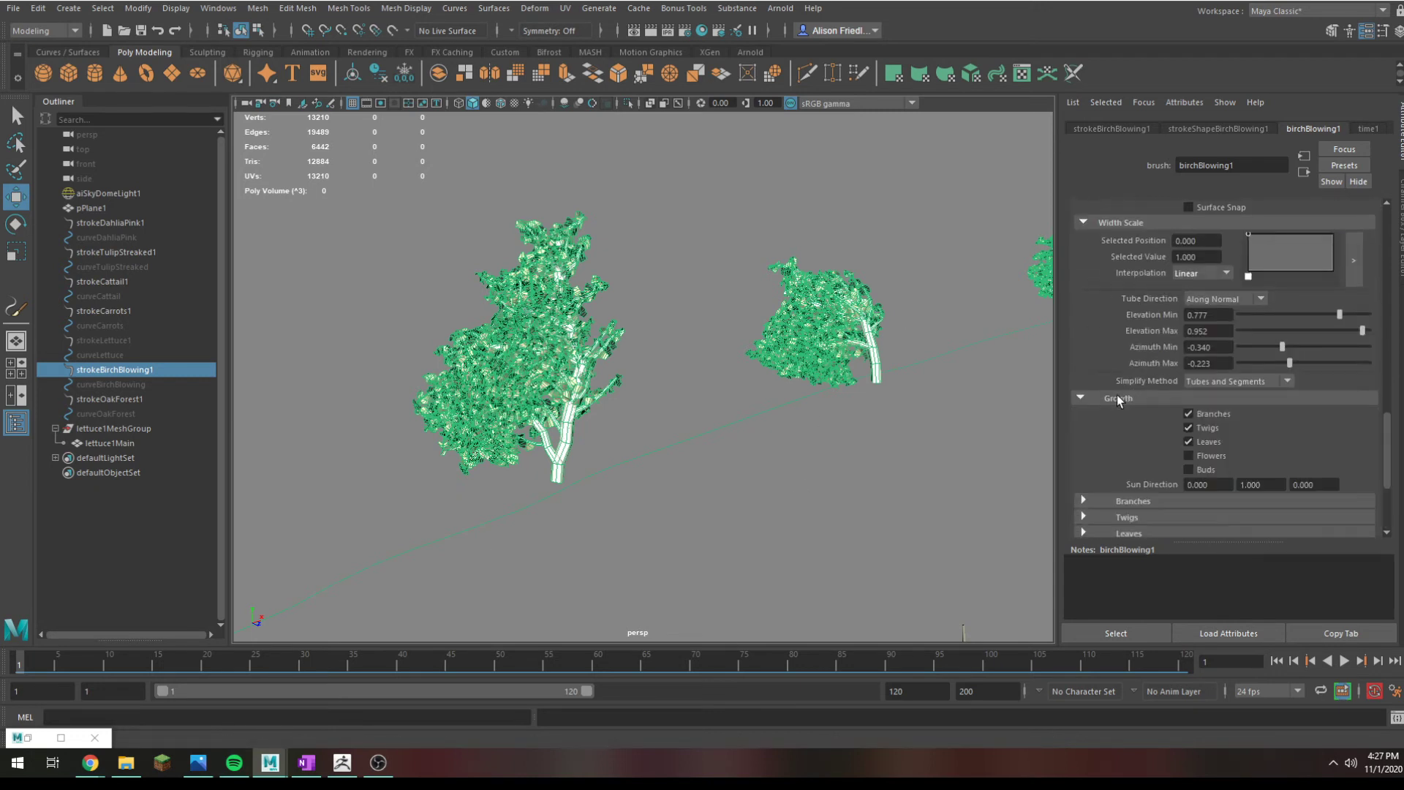
pyautogui.scroll(-3, 1171, 411)
pyautogui.click(1189, 354)
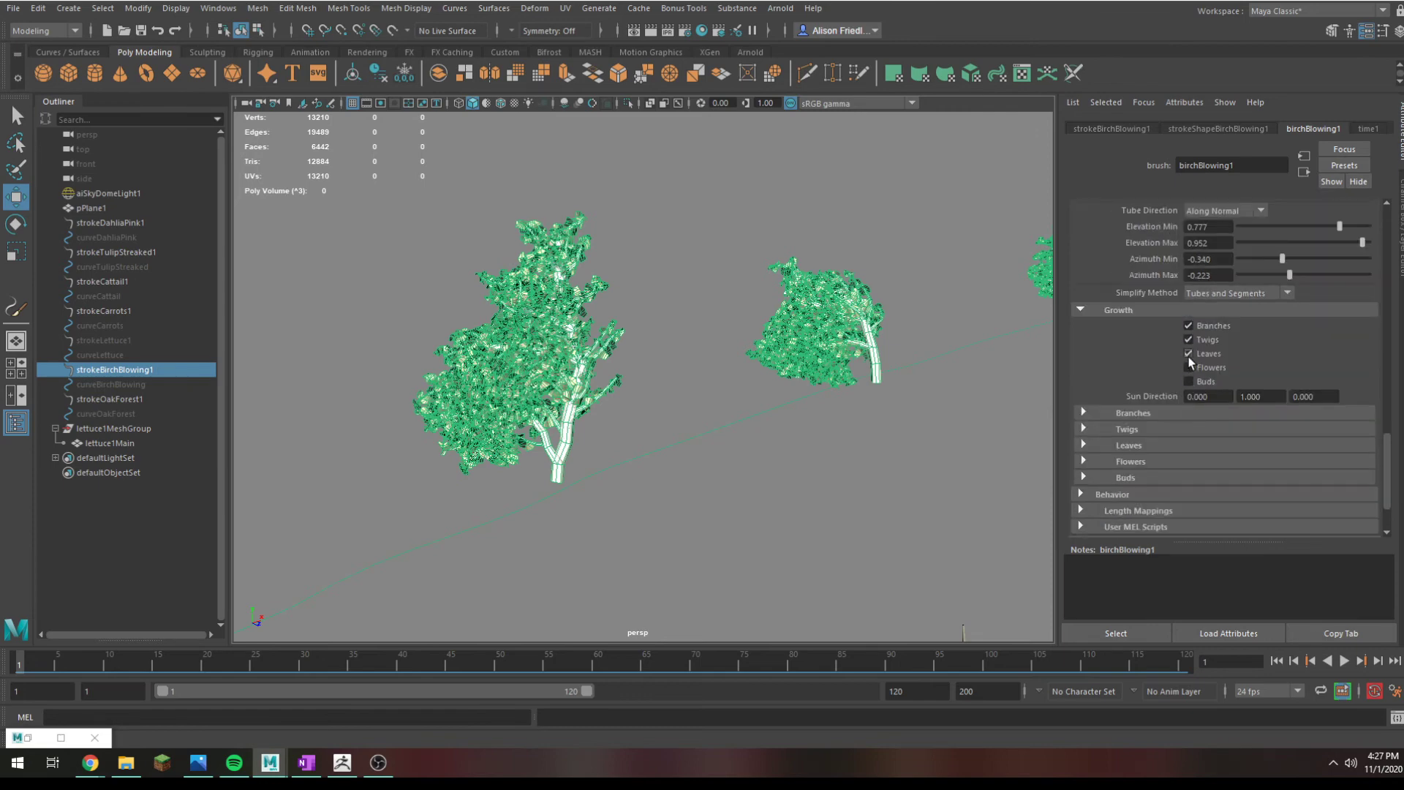
pyautogui.scroll(5, 615, 427)
pyautogui.scroll(-3, 613, 428)
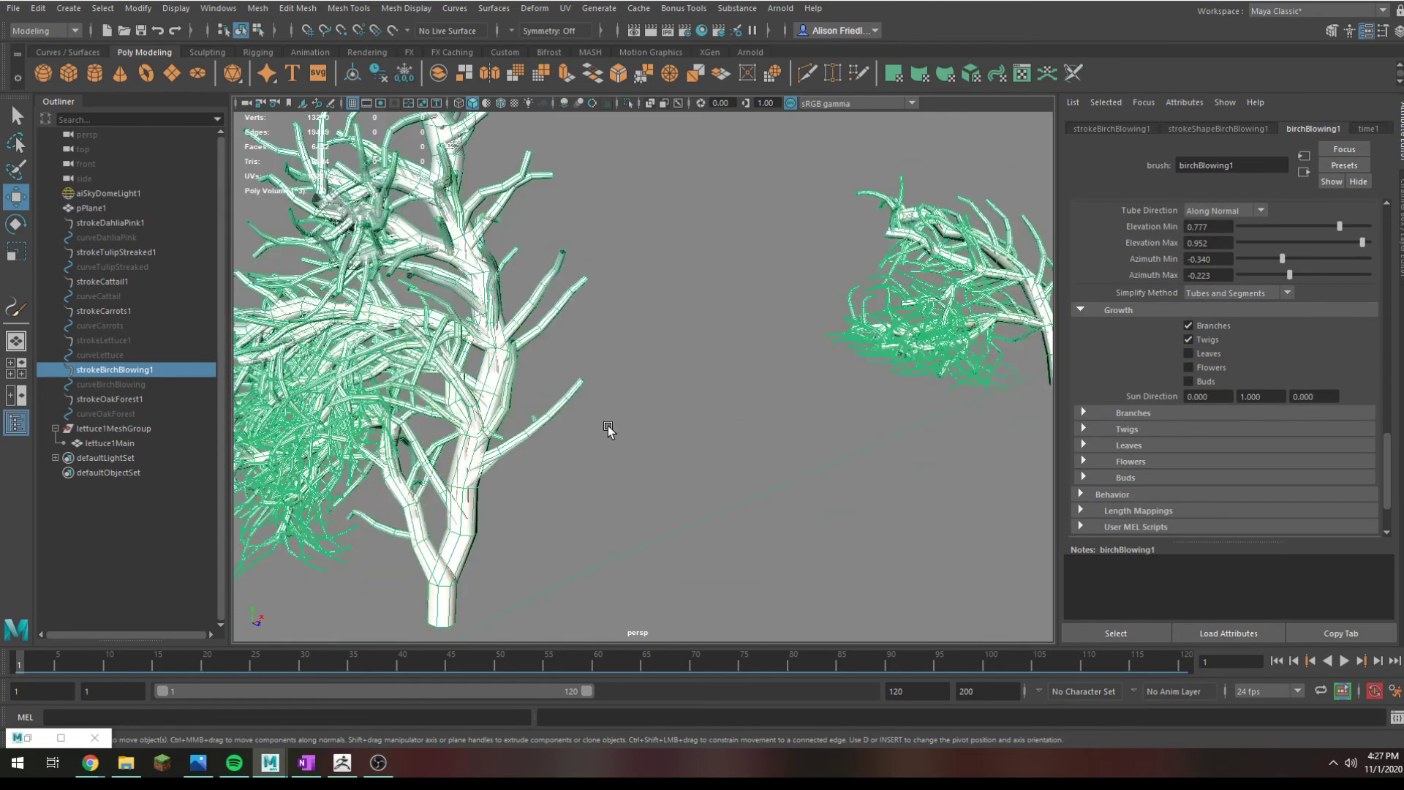
# Step: Turn off Twigs in the birch brush's Growth settings and preview Buds and Flowers by switching each on and back off
pyautogui.click(1200, 341)
pyautogui.scroll(-3, 627, 373)
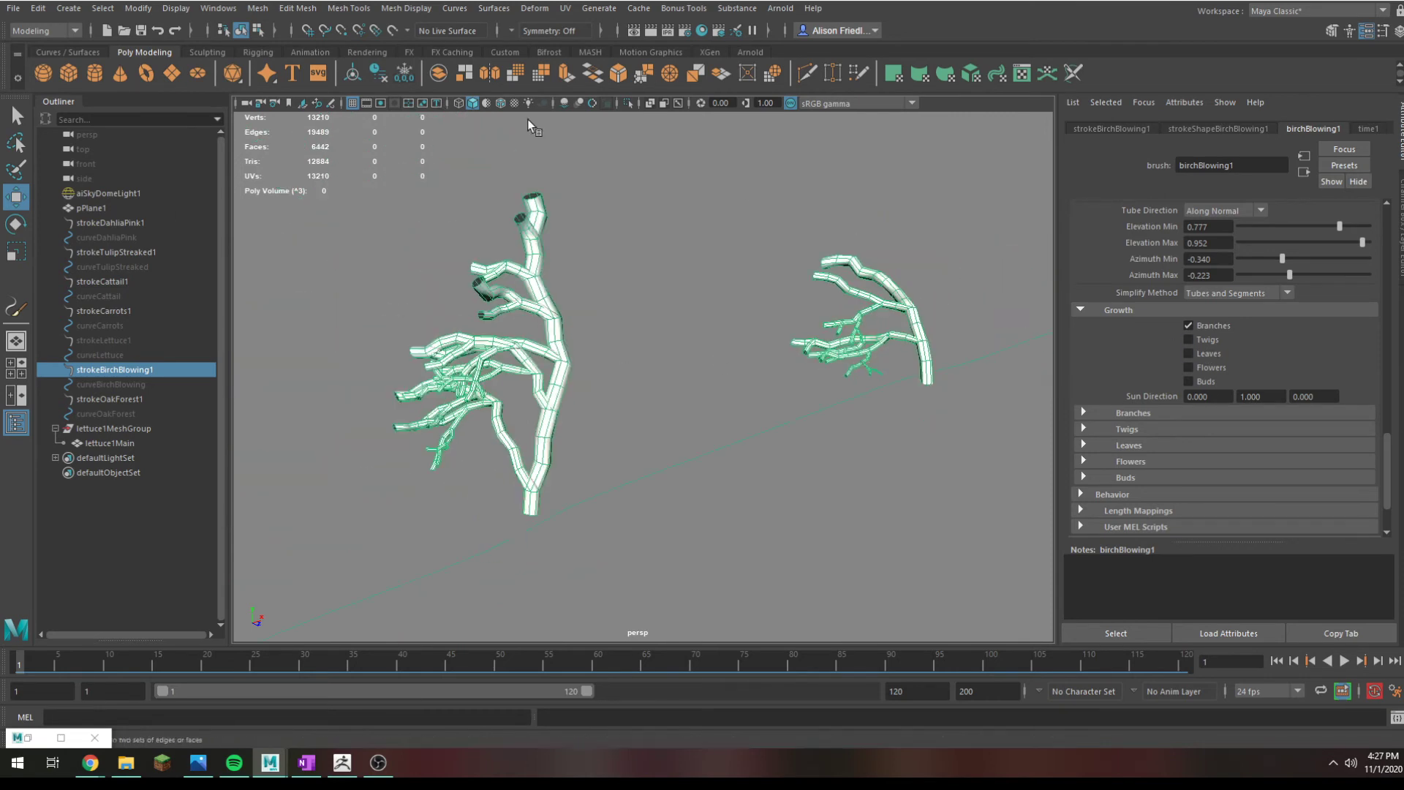
pyautogui.click(1189, 381)
pyautogui.click(1188, 381)
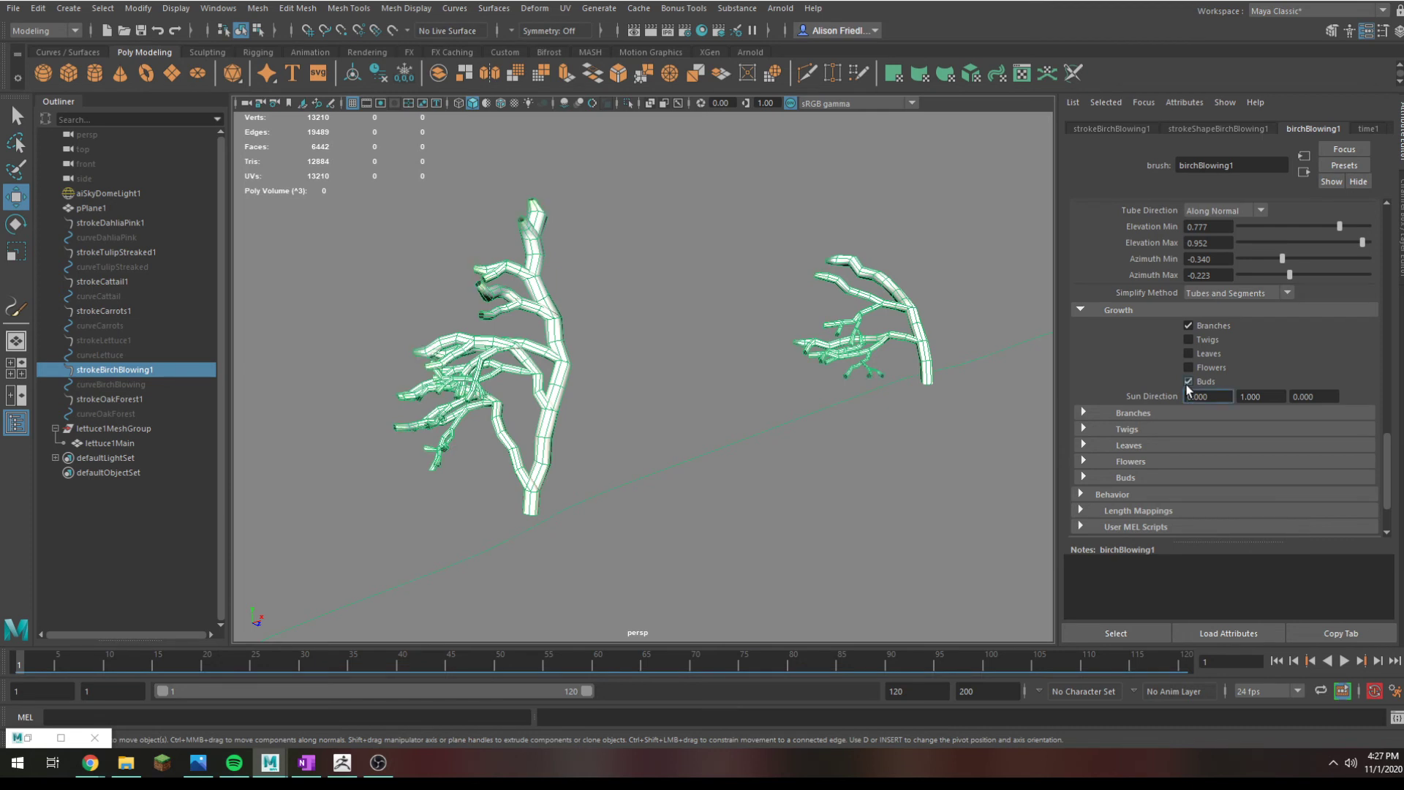
pyautogui.click(1189, 381)
pyautogui.click(1188, 367)
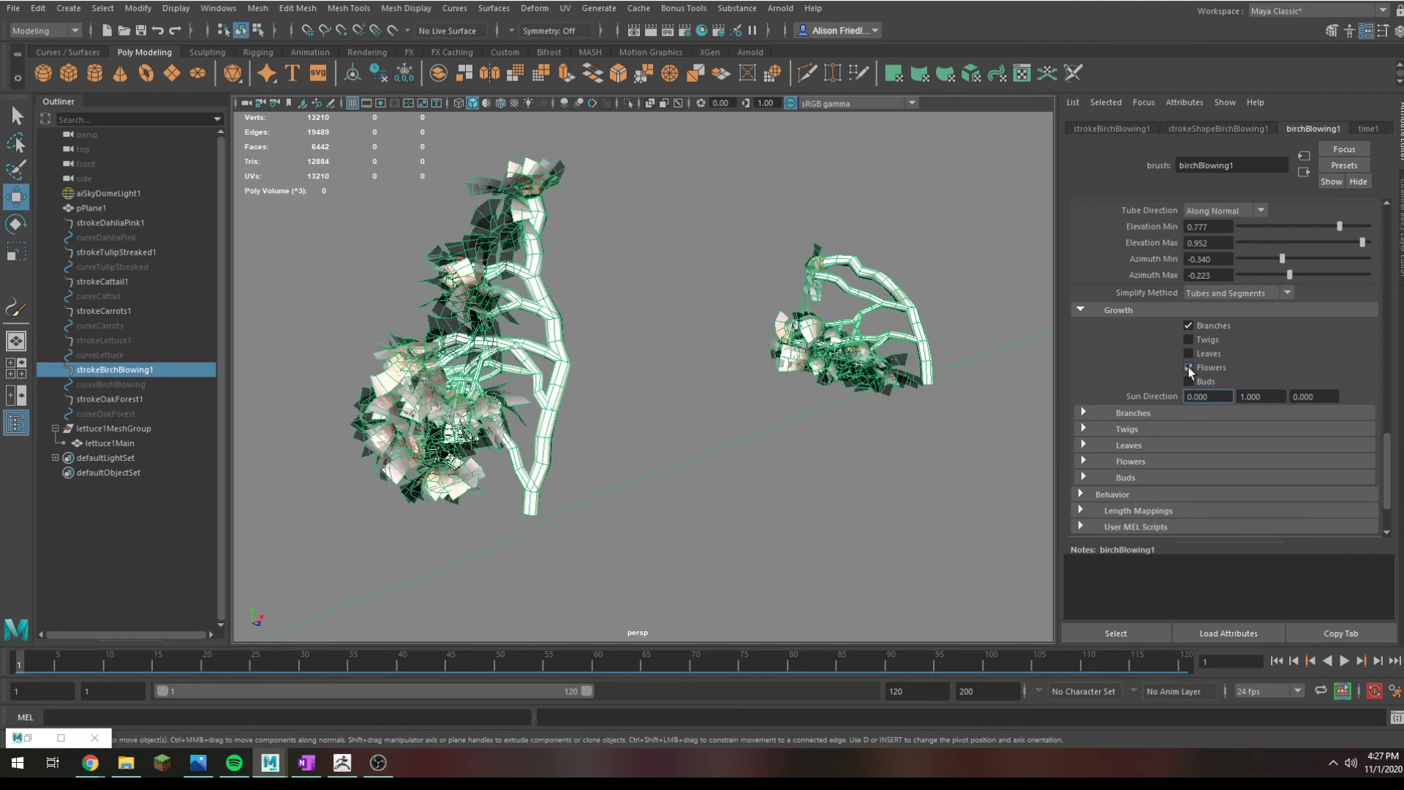
pyautogui.click(1188, 367)
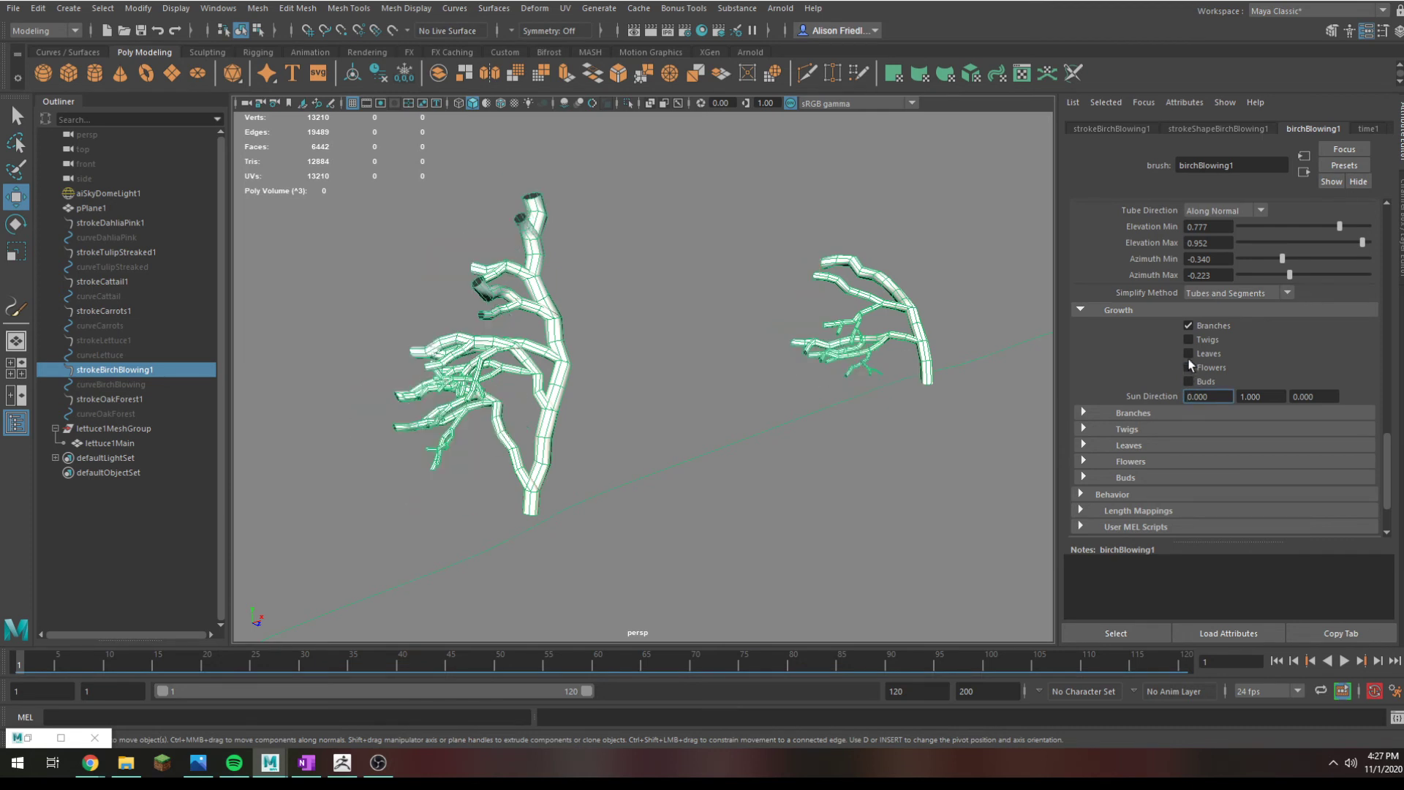
# Step: Preview Flowers, Twigs and Leaves together on the birch trees, leaving only Branches and Leaves enabled
pyautogui.click(1188, 367)
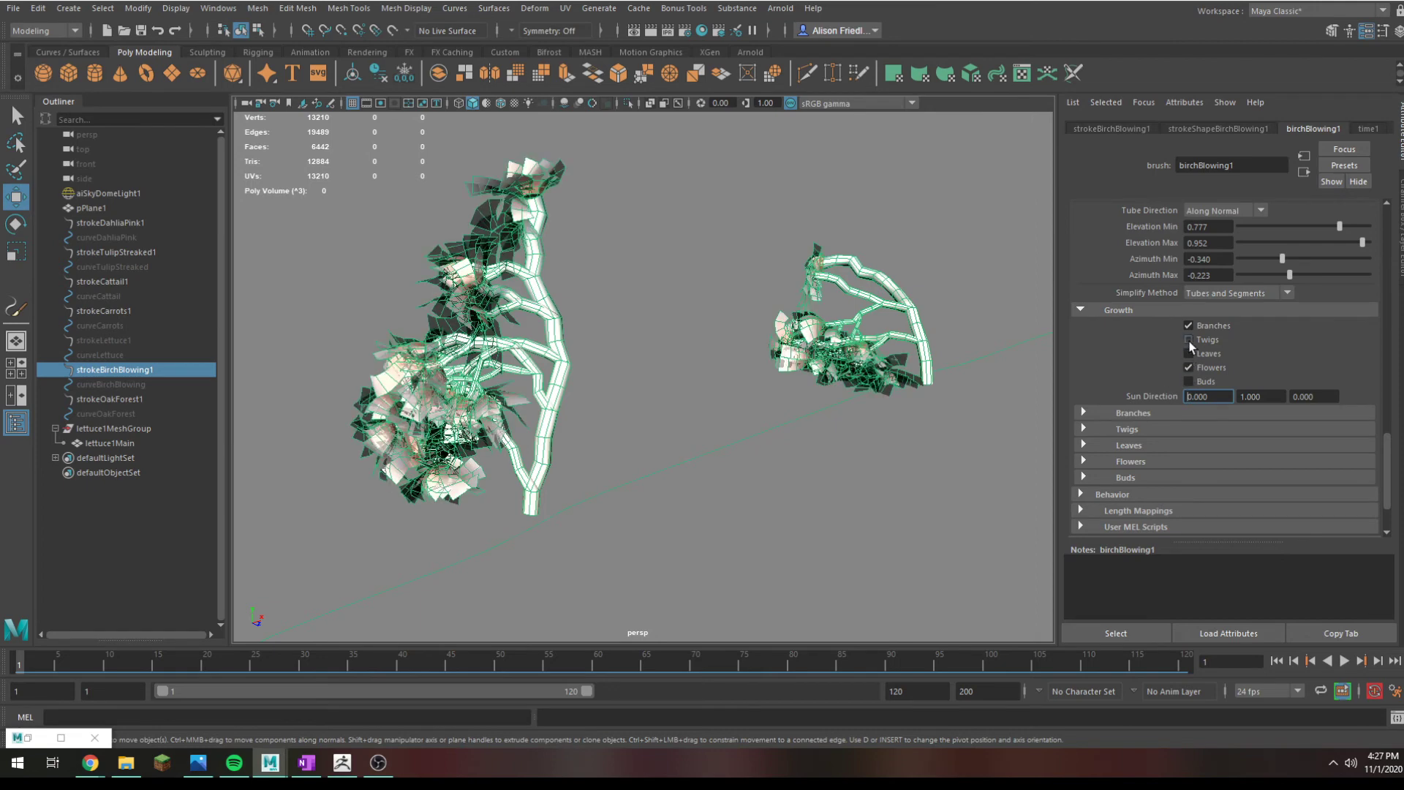
pyautogui.click(1189, 340)
pyautogui.click(1188, 354)
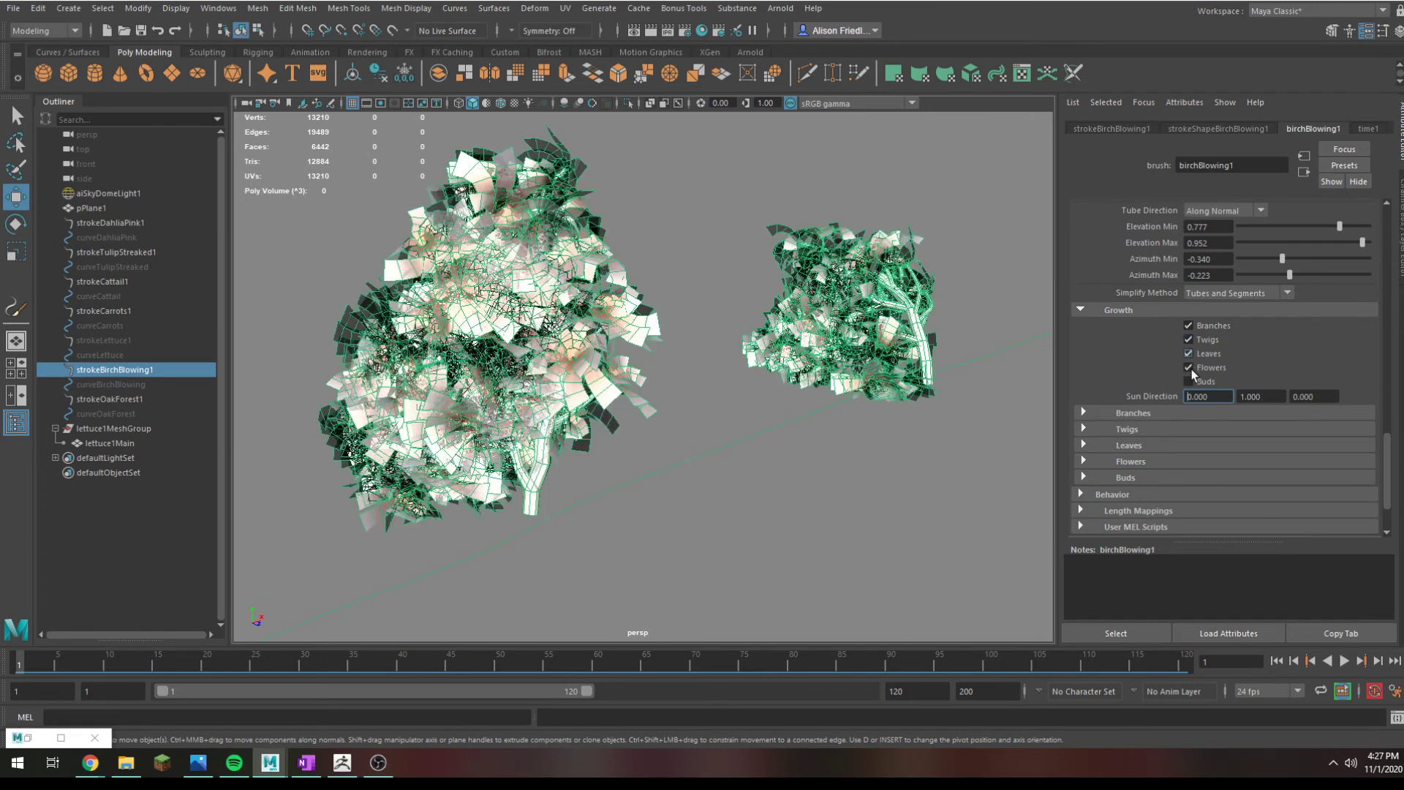
pyautogui.click(1188, 368)
pyautogui.click(1187, 340)
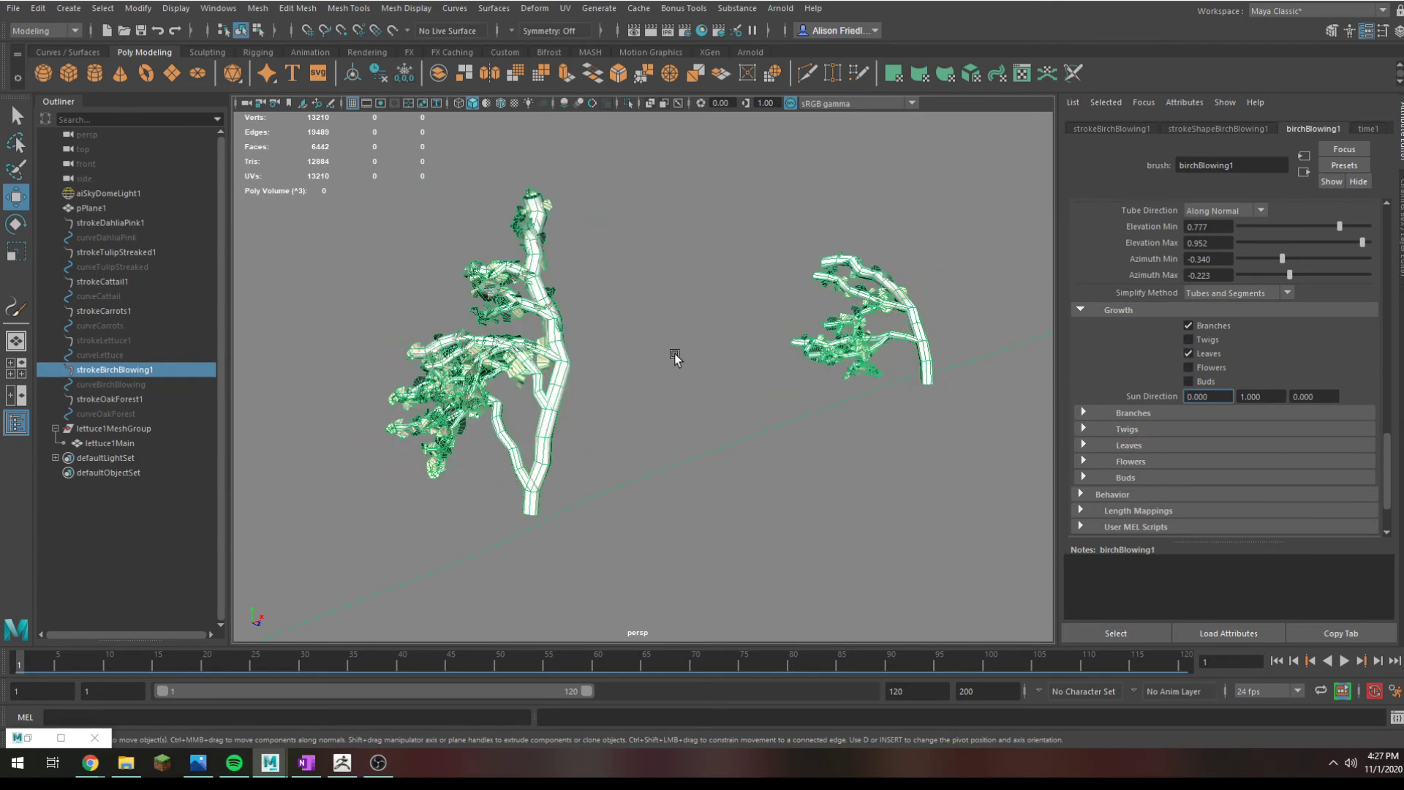
# Step: Set the birch brush's Start Branches to 0 and Num Branches to 2, keeping Middle Branch enabled
pyautogui.click(1108, 414)
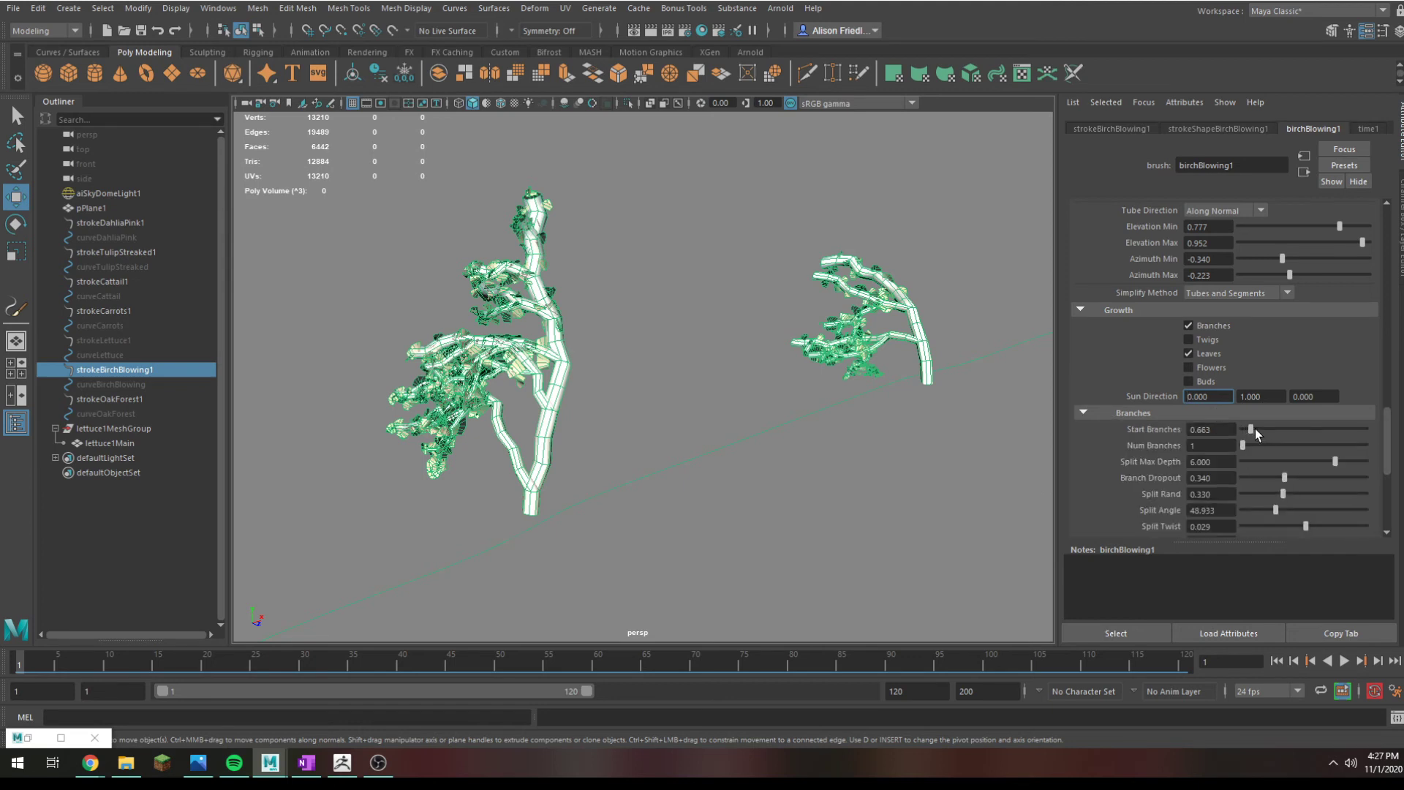
pyautogui.moveTo(1255, 429); pyautogui.dragTo(1215, 429)
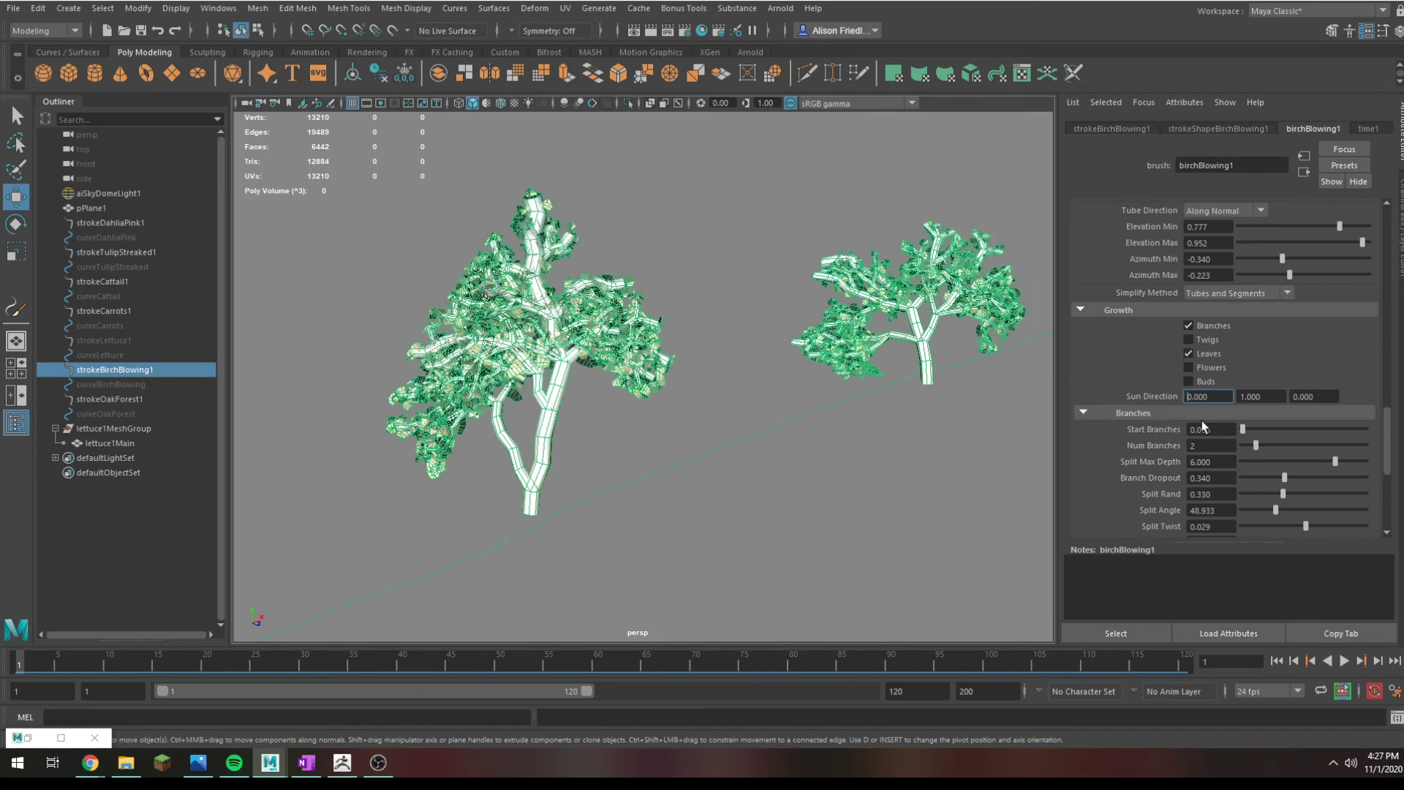
pyautogui.scroll(-3, 1278, 420)
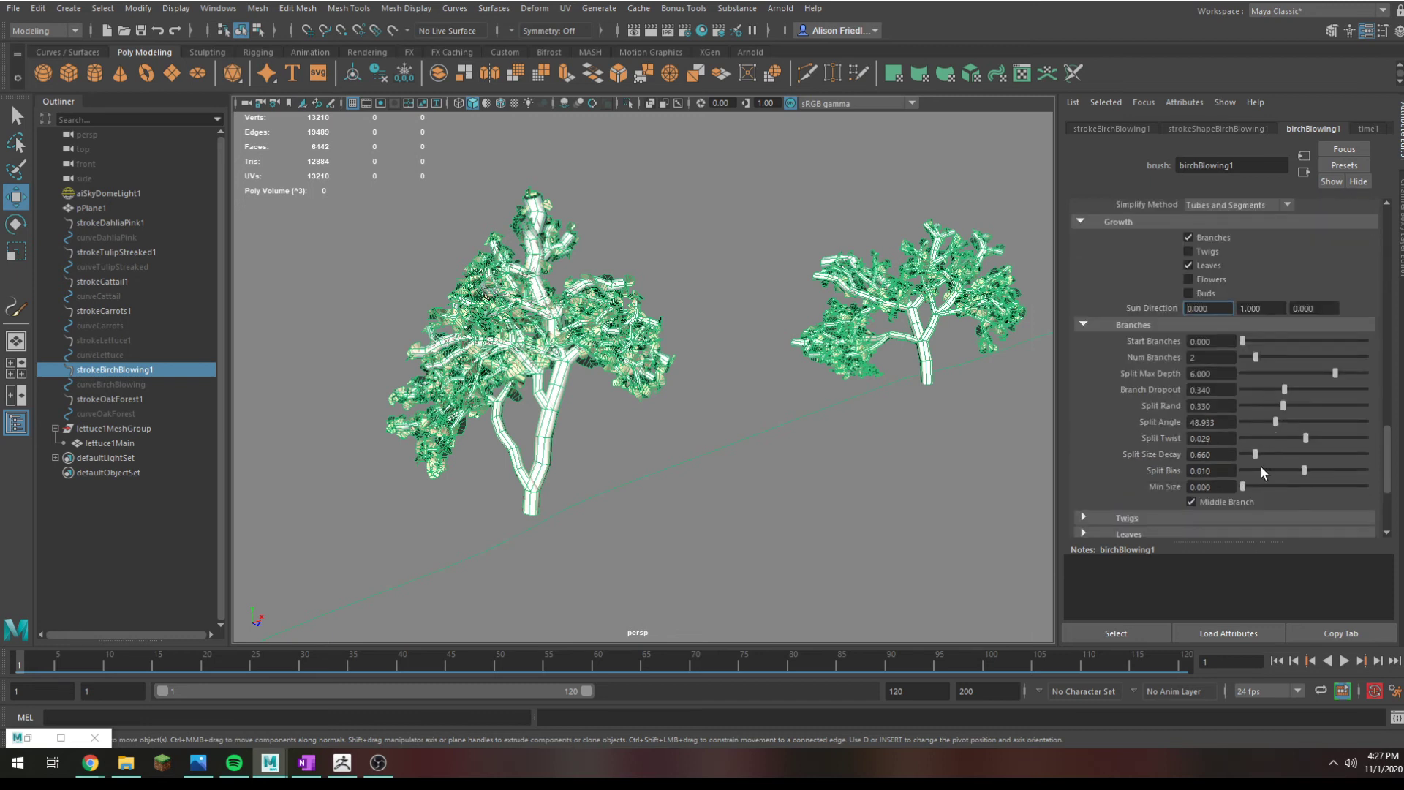
pyautogui.scroll(-3, 1272, 344)
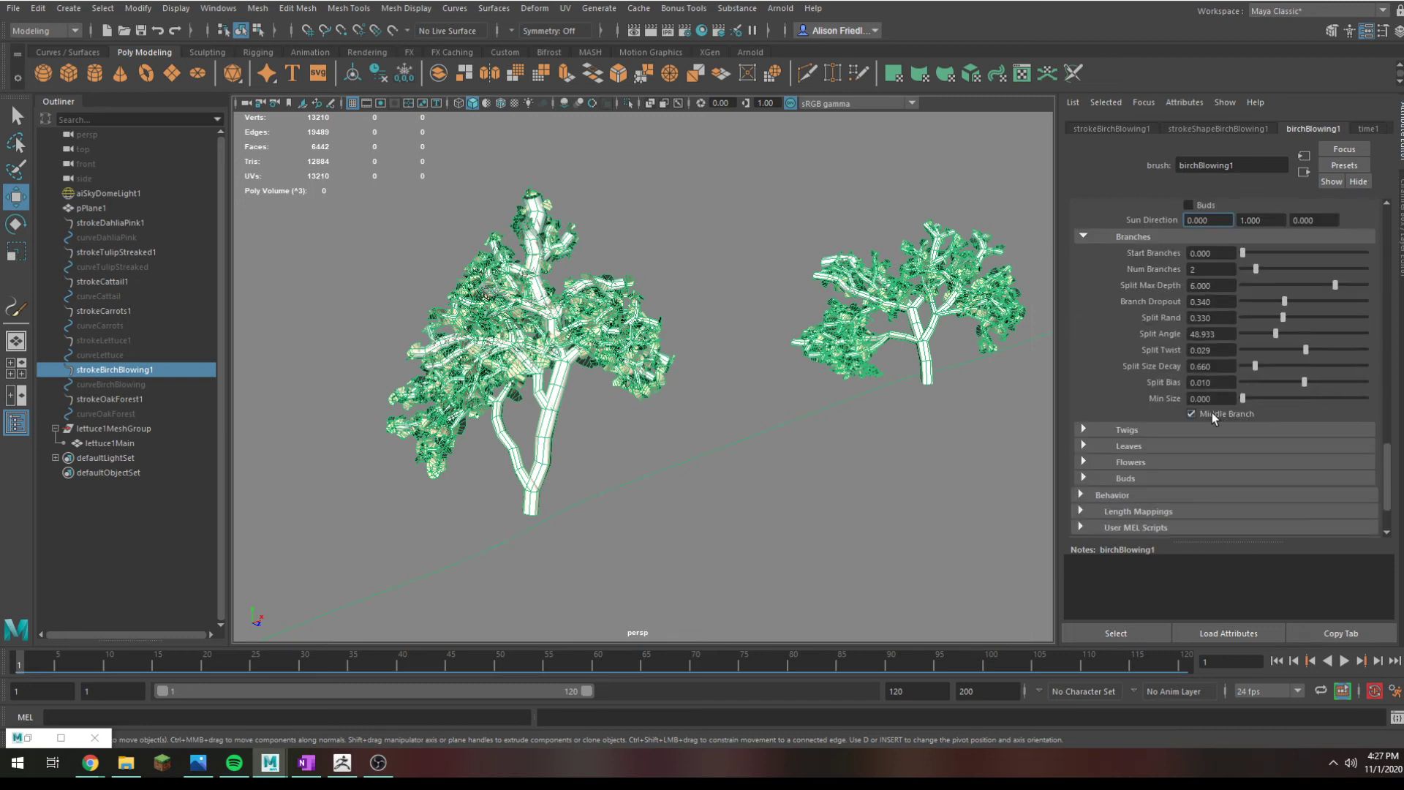
pyautogui.click(1192, 414)
# Step: Set the birch brush's Leaves In Cluster to 1, Num Leaf Clusters to 32.608, Leaf Dropout to 0 and Leaf Length to 0.024
pyautogui.click(1134, 447)
pyautogui.scroll(-1, 1285, 454)
pyautogui.scroll(2, 349, 337)
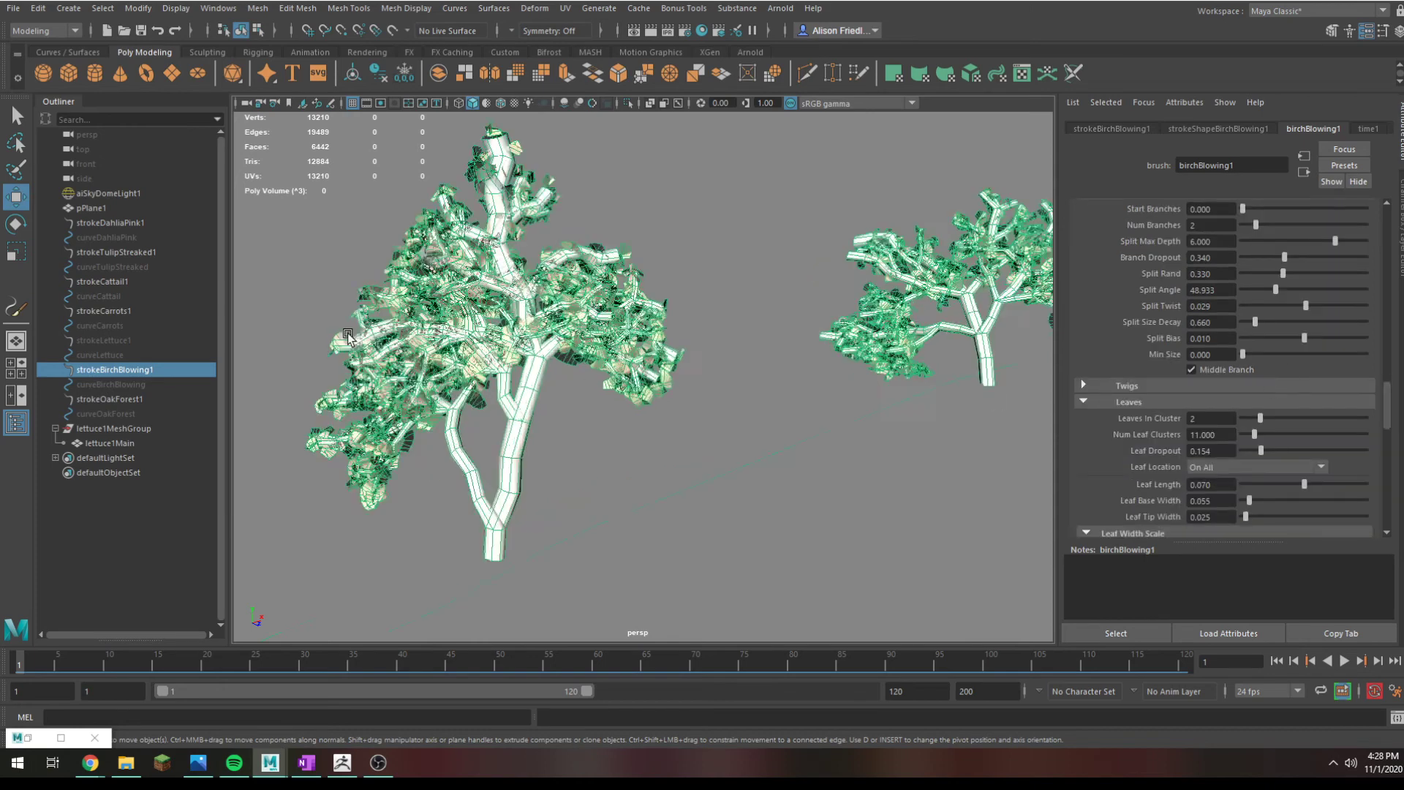
pyautogui.scroll(2, 348, 338)
pyautogui.scroll(-2, 348, 337)
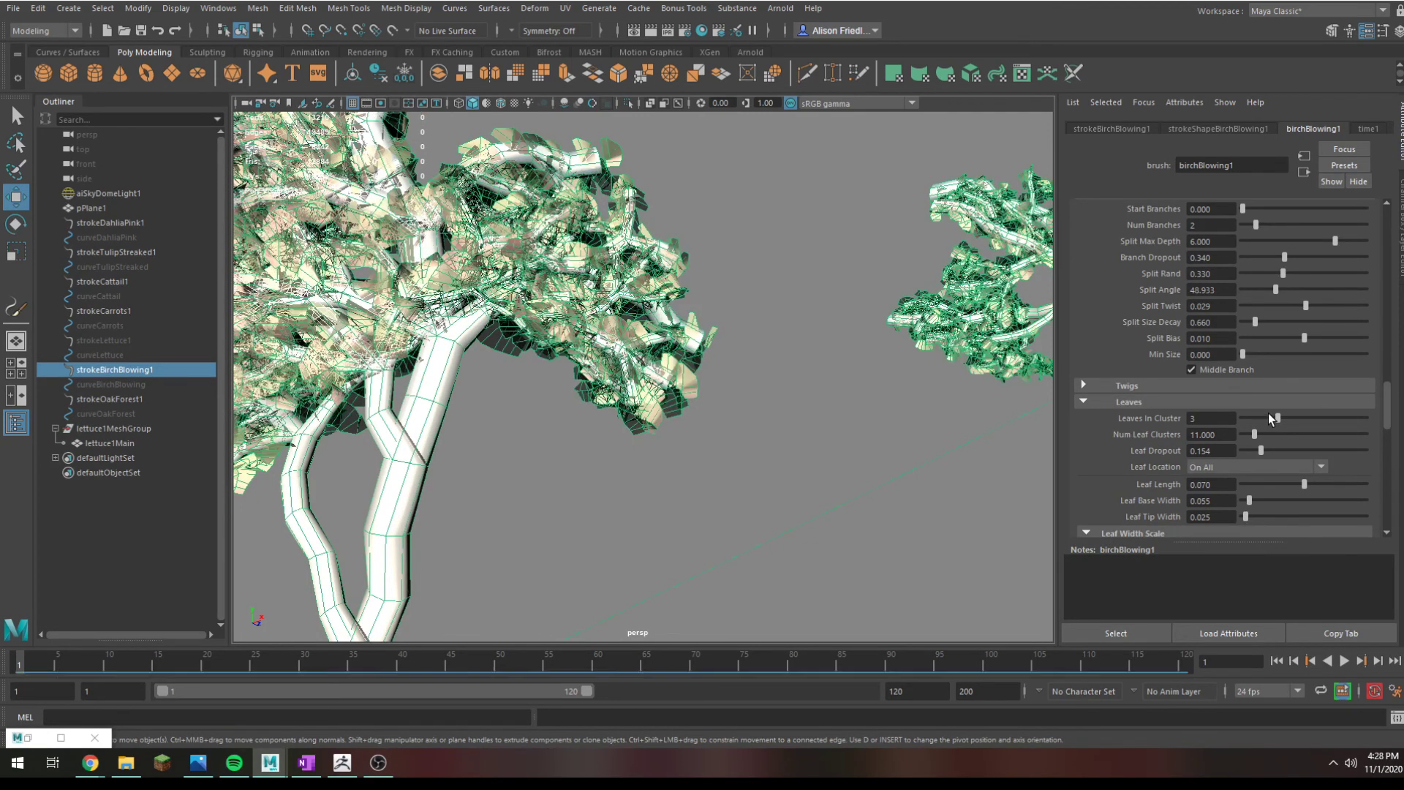
pyautogui.moveTo(1268, 416); pyautogui.dragTo(1258, 417)
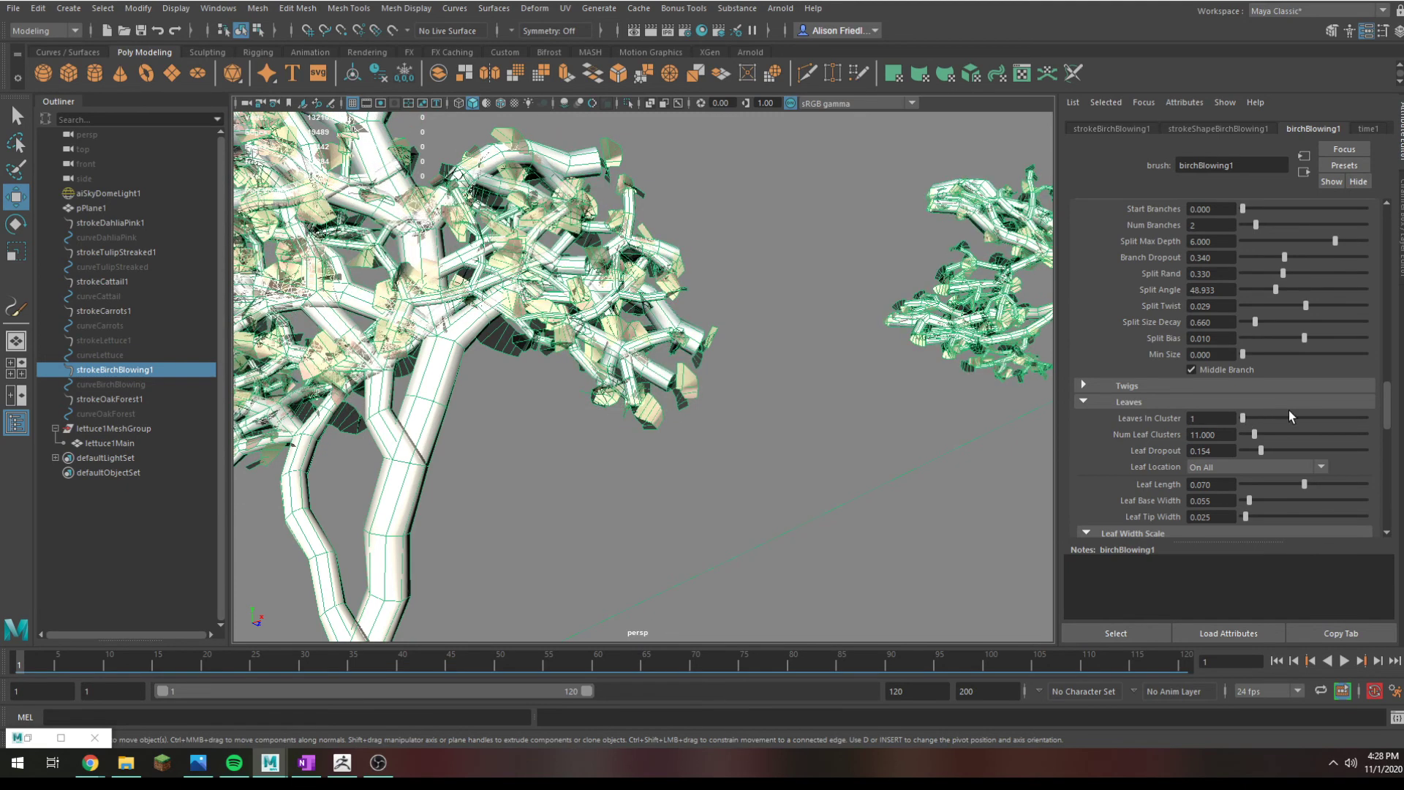
pyautogui.moveTo(1255, 434); pyautogui.dragTo(1281, 436)
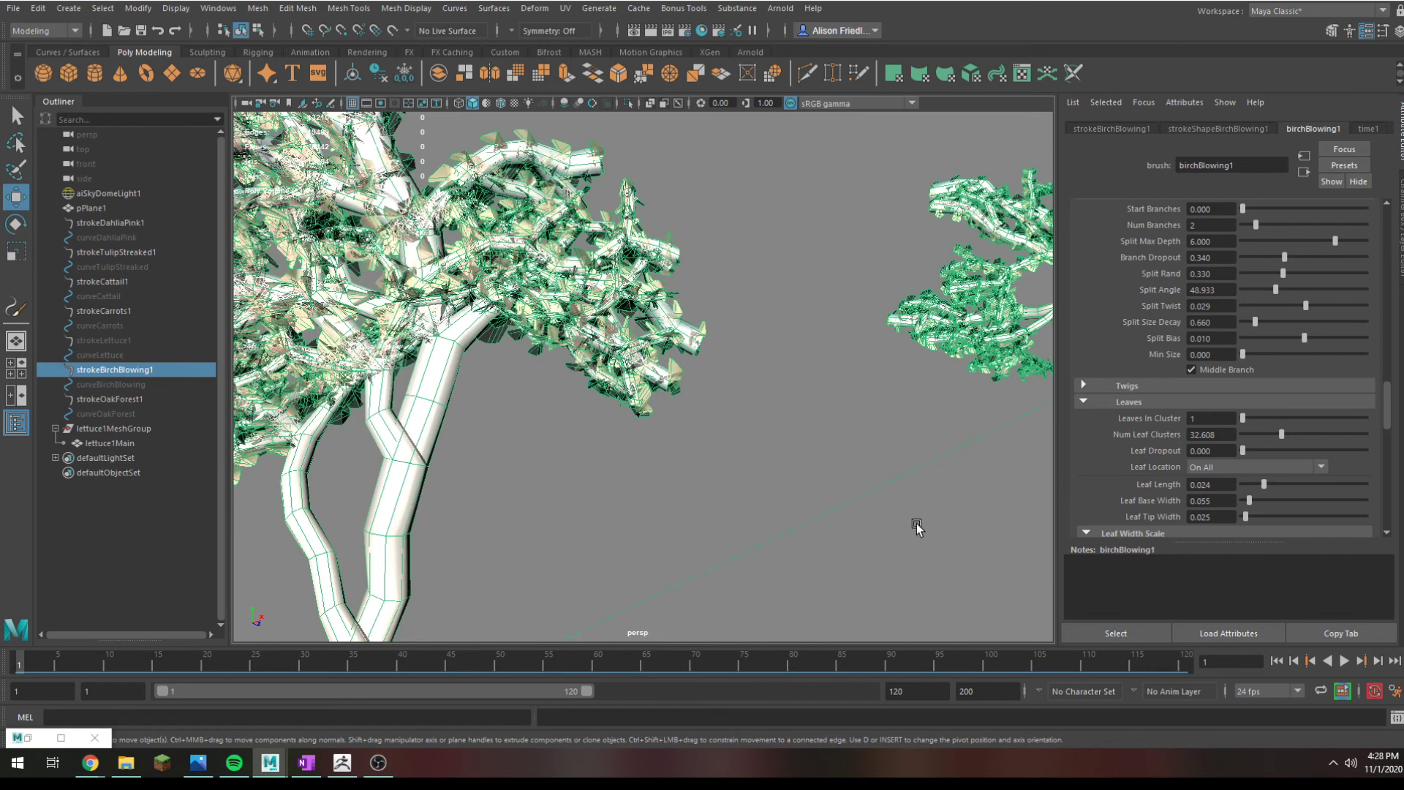
# Step: Reshape the birch brush's Leaf Width Scale curve into a V with a lowered middle point and an end point at position 1, value 1
pyautogui.scroll(-5, 1274, 436)
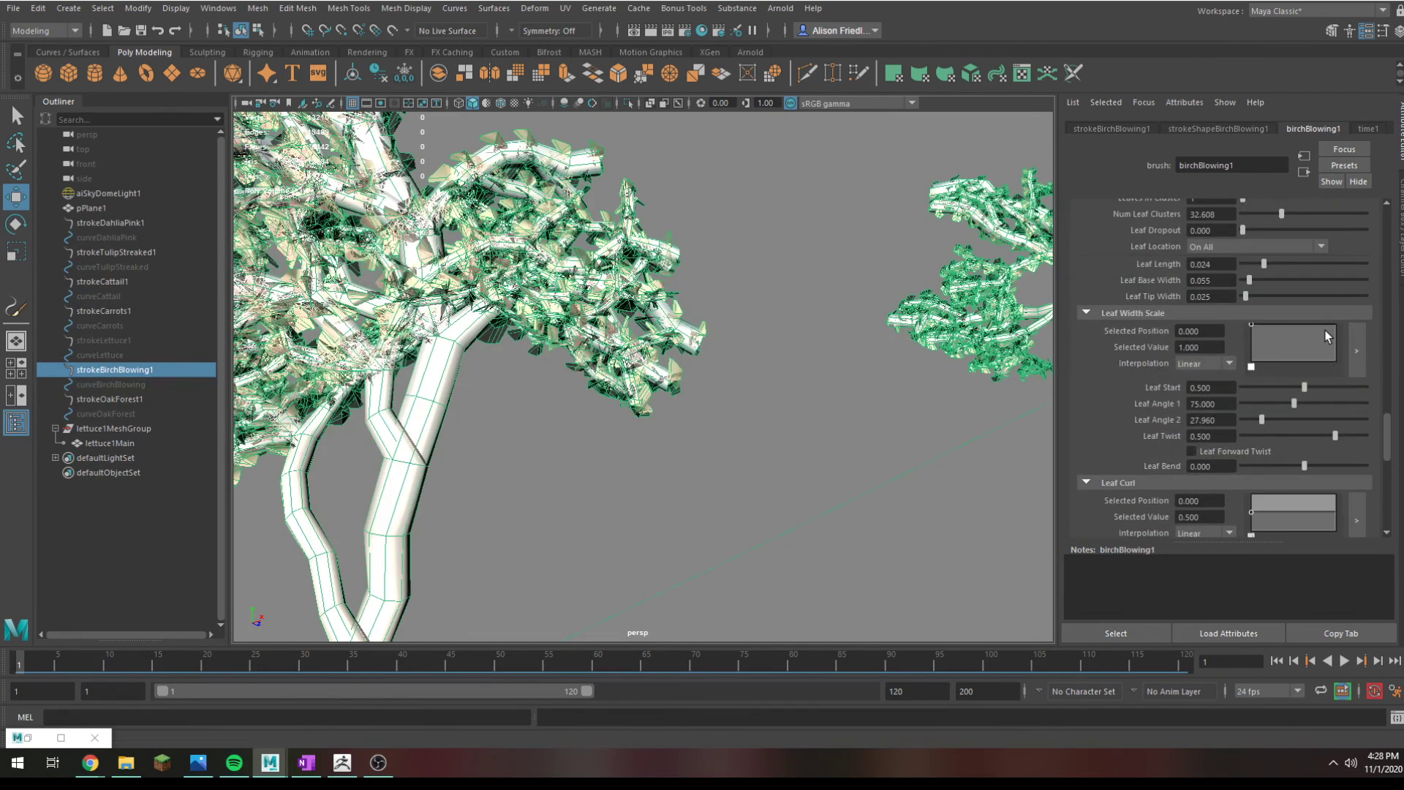
pyautogui.moveTo(1324, 333); pyautogui.dragTo(1371, 256)
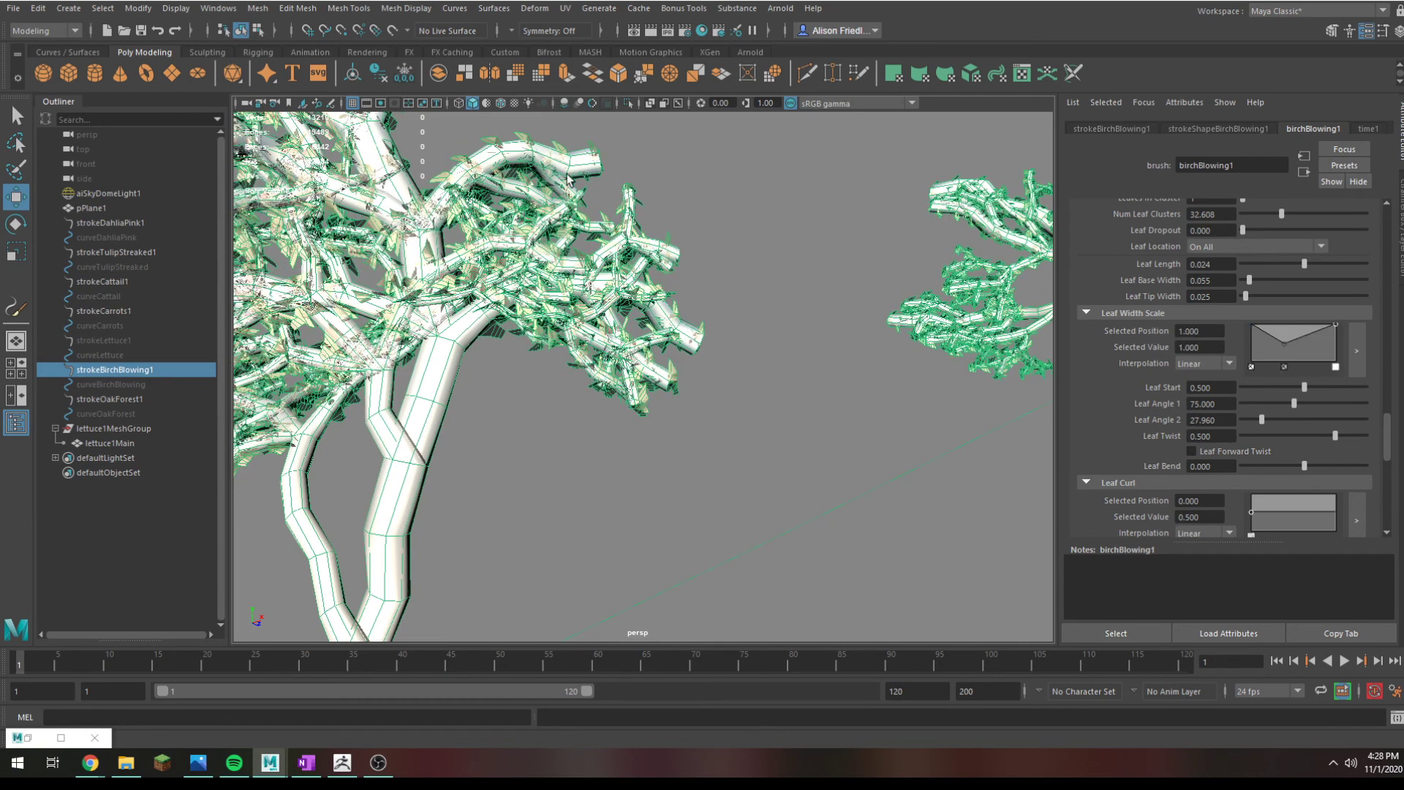
pyautogui.scroll(5, 484, 295)
pyautogui.scroll(-4, 484, 295)
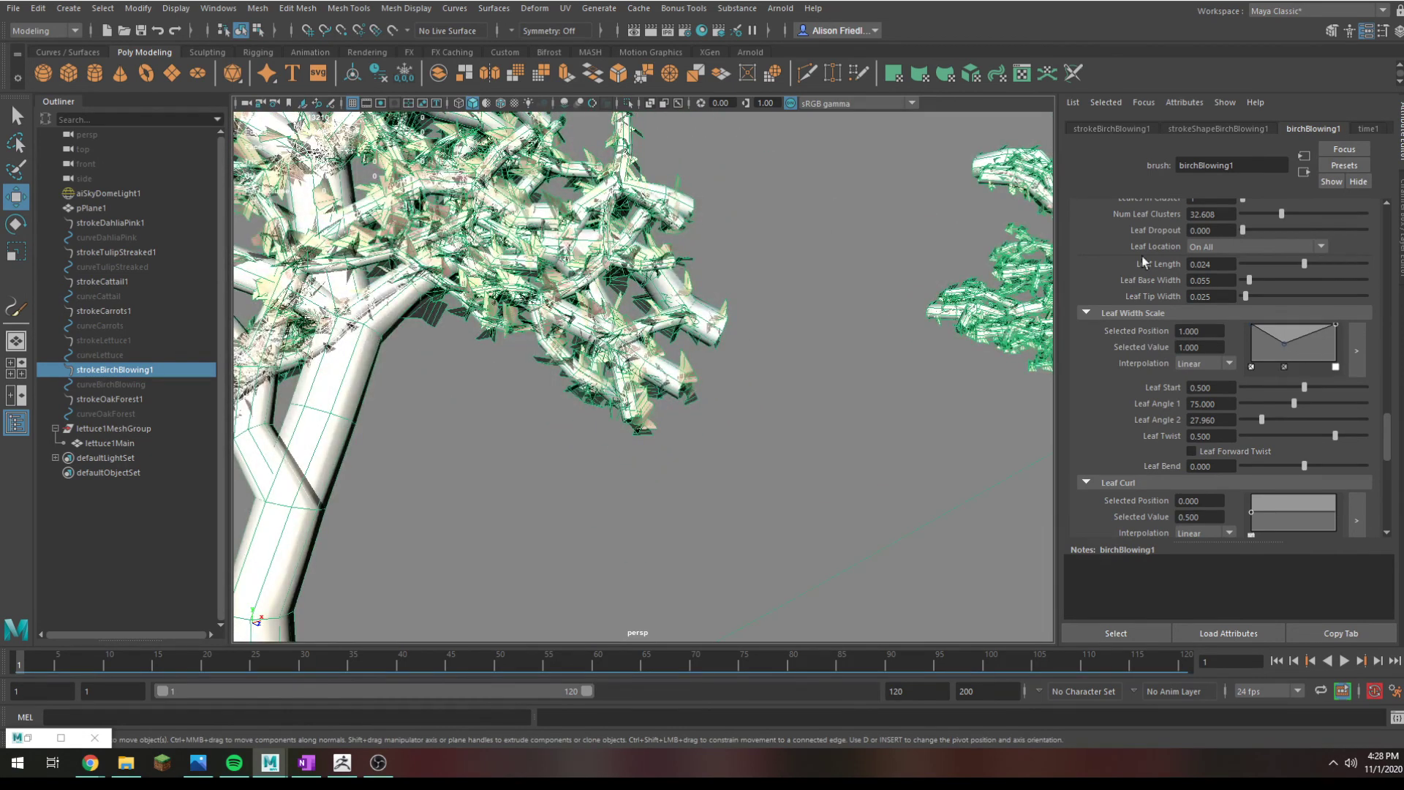
# Step: Add a point to the birch brush's Leaf Curl curve at position 0.600 with value 0.020
pyautogui.scroll(-3, 1299, 342)
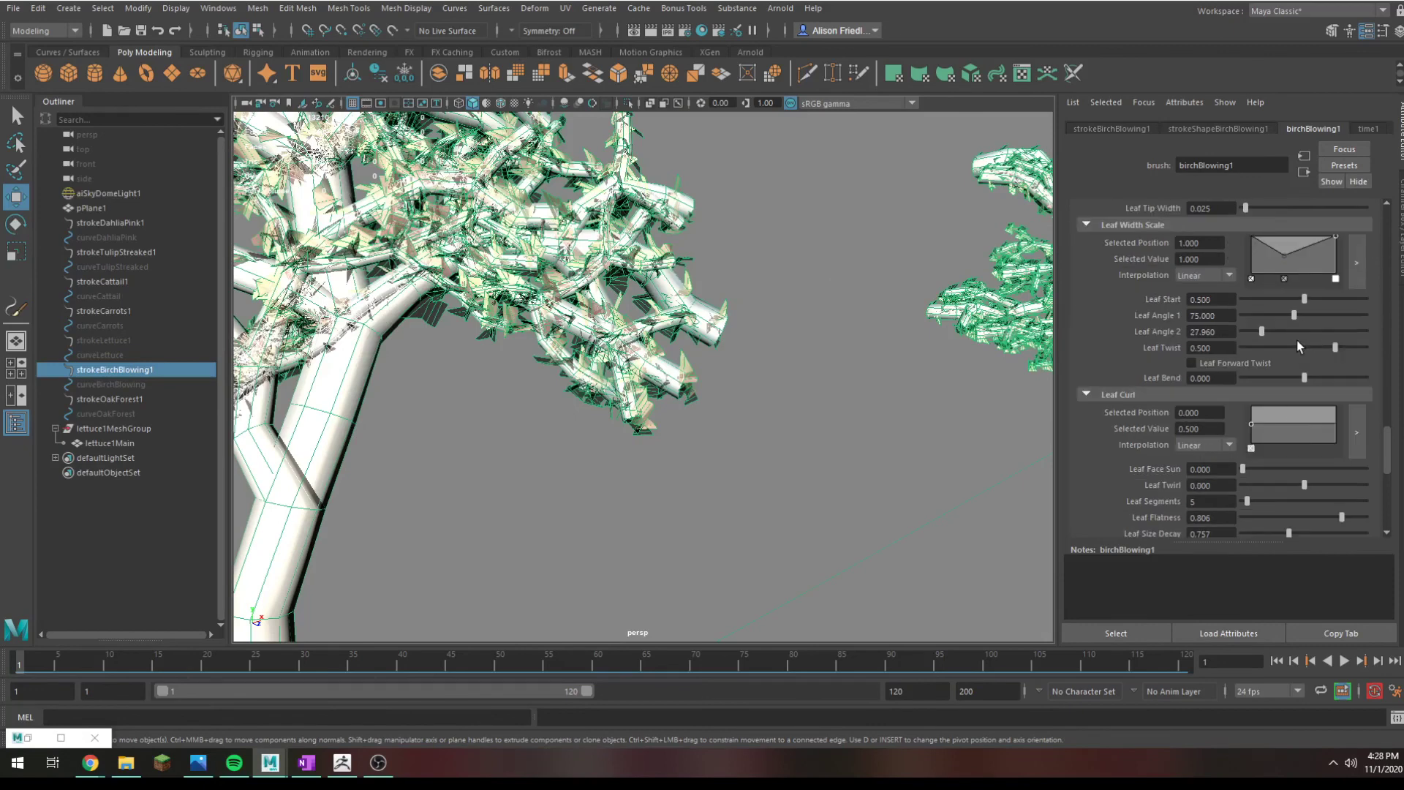
pyautogui.click(1291, 423)
pyautogui.moveTo(1301, 441); pyautogui.dragTo(1303, 443)
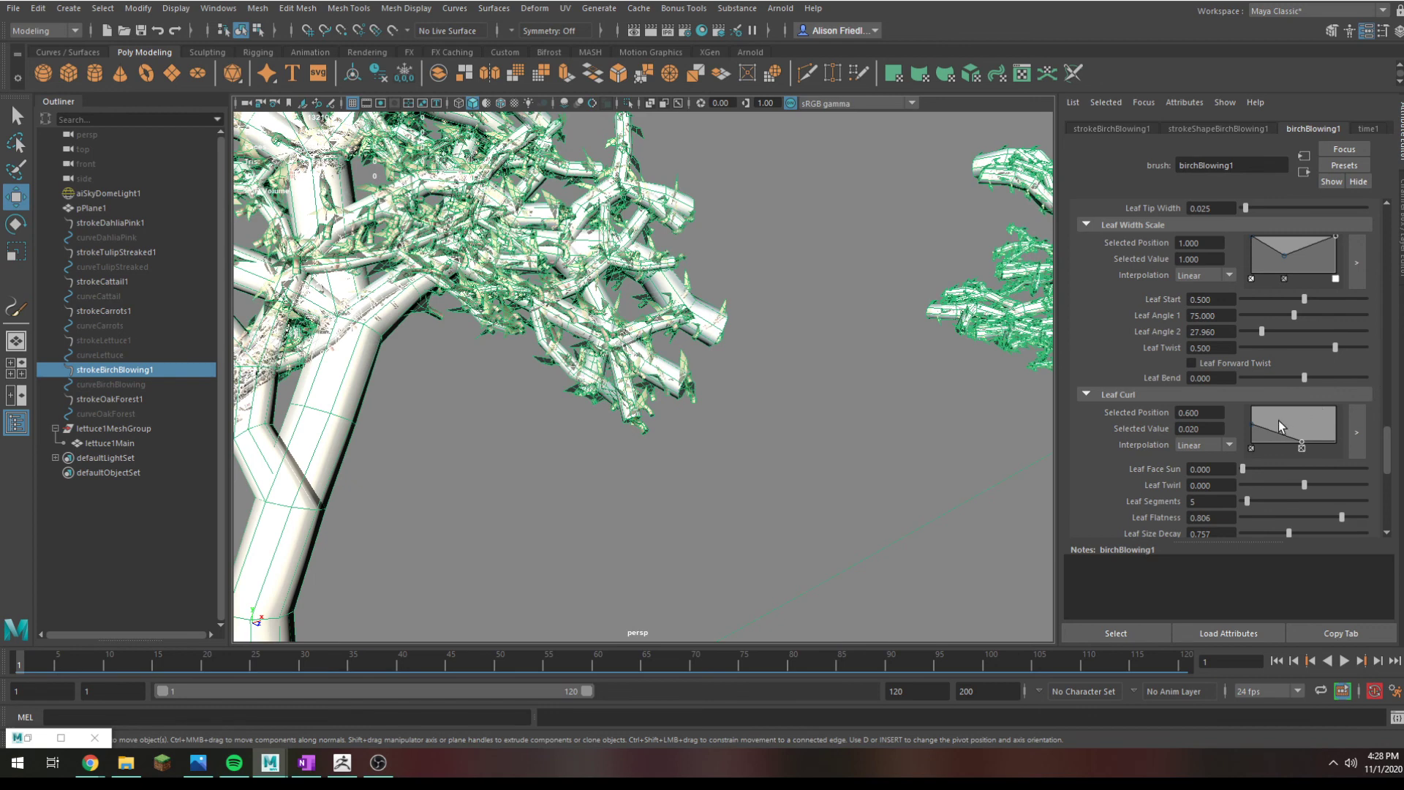
# Step: Review the remaining leaf attributes and convert the birch stroke from Paint Effects to polygons
pyautogui.scroll(-5, 1271, 420)
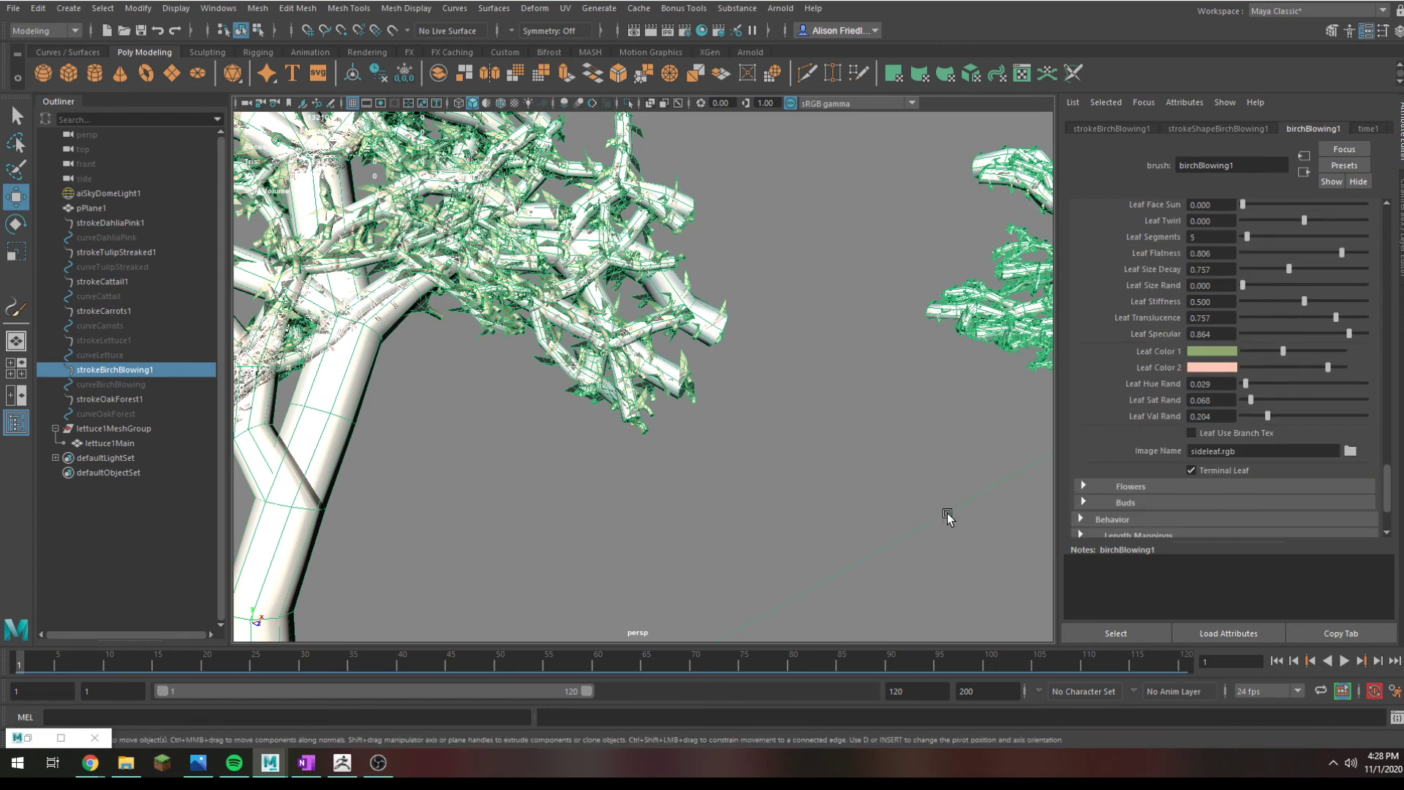
pyautogui.scroll(-3, 1188, 499)
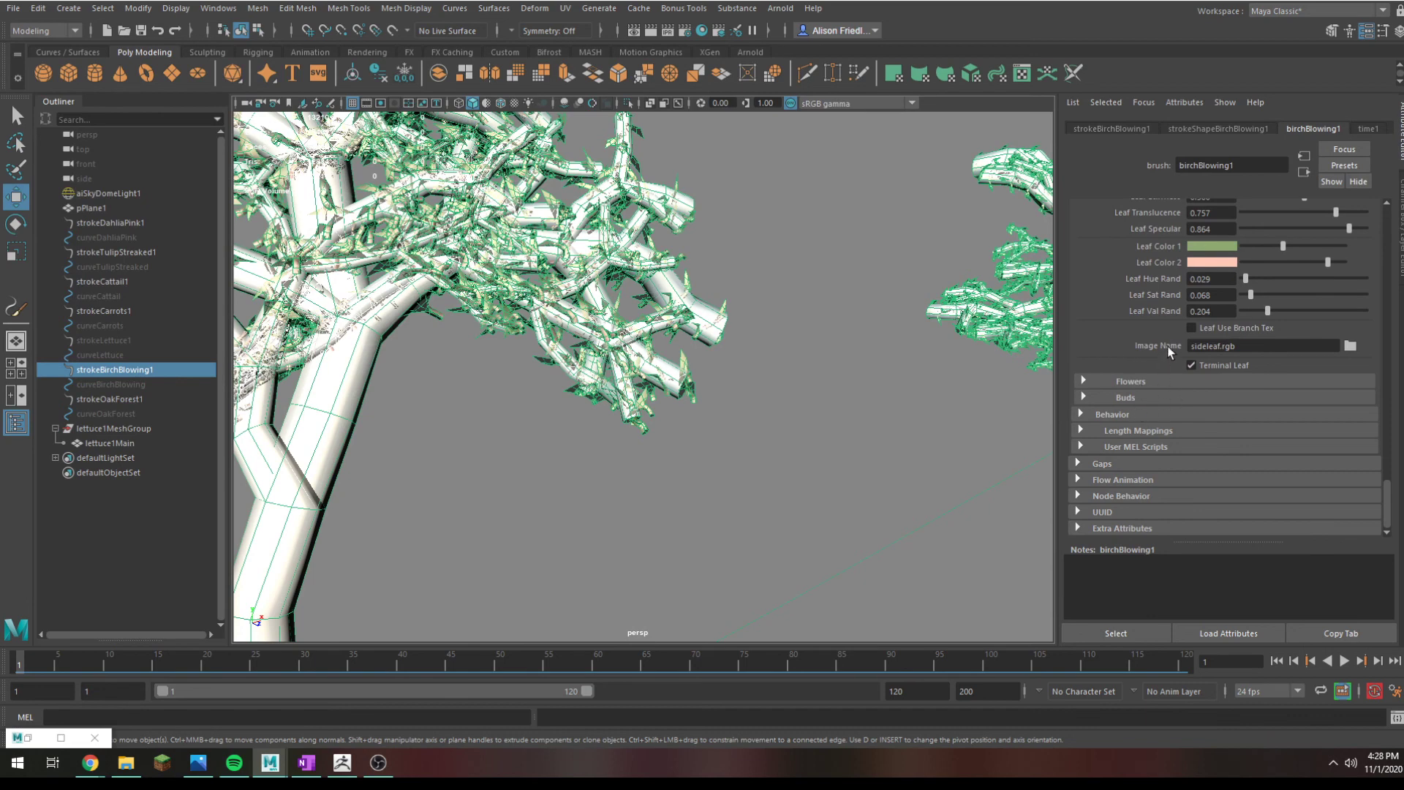
pyautogui.scroll(-6, 578, 336)
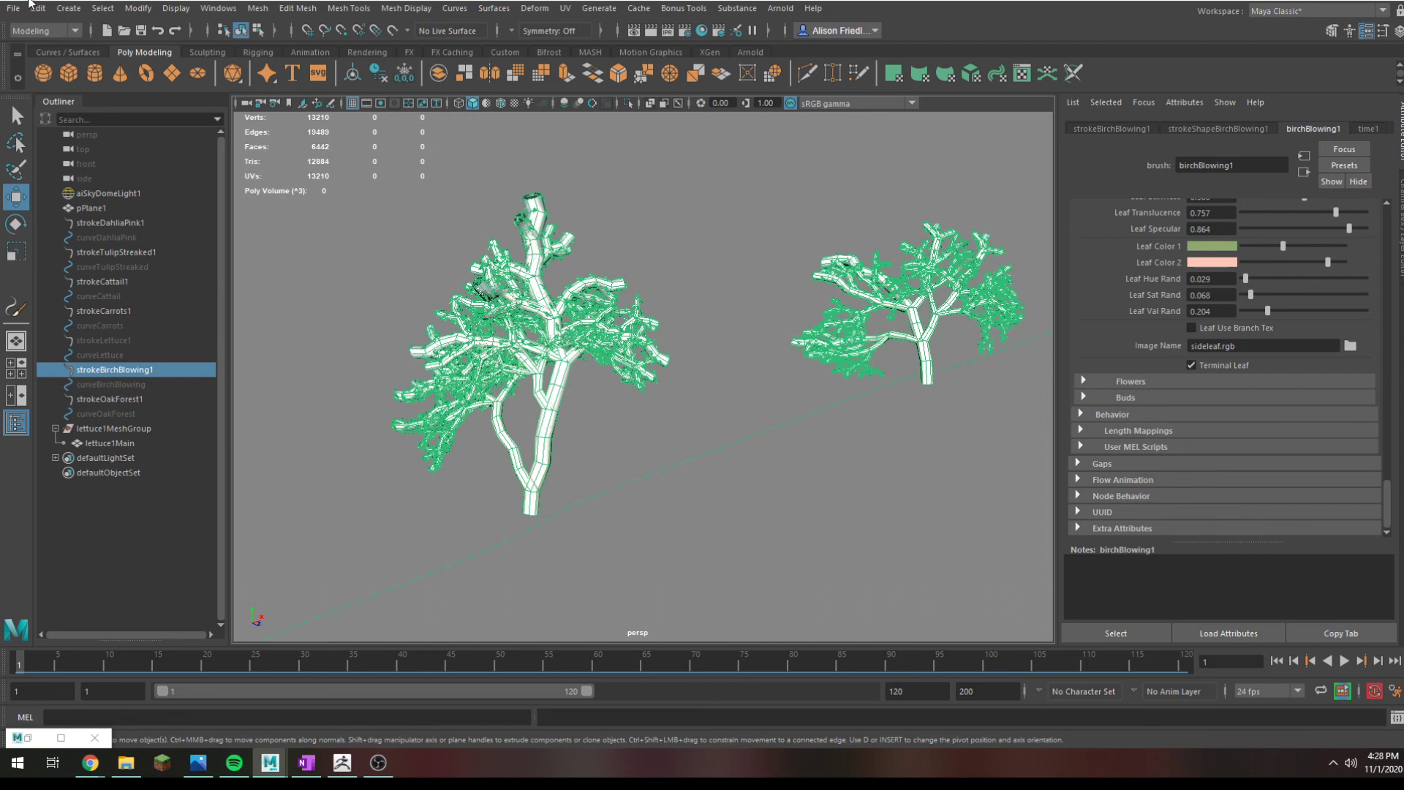
pyautogui.click(138, 8)
pyautogui.moveTo(284, 365)
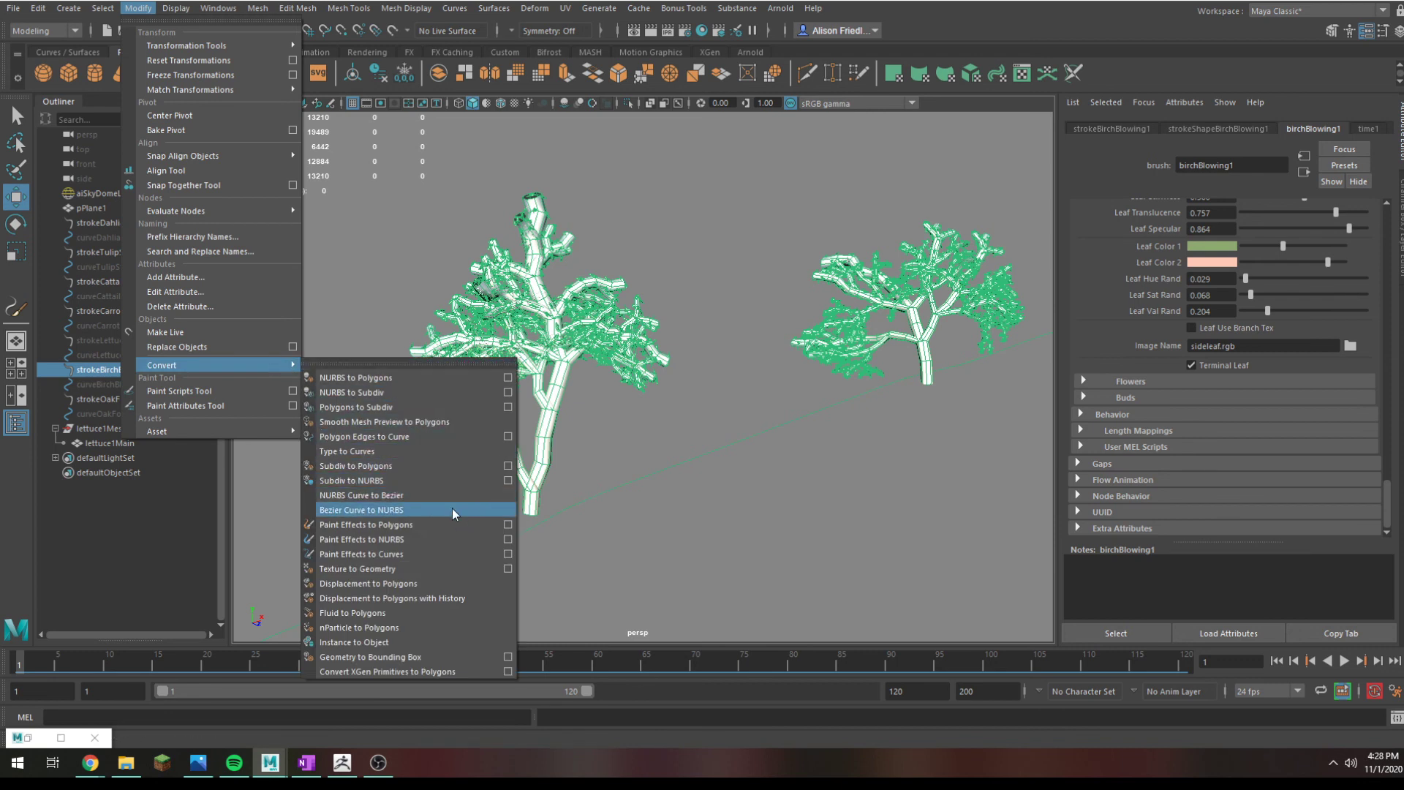
pyautogui.click(495, 525)
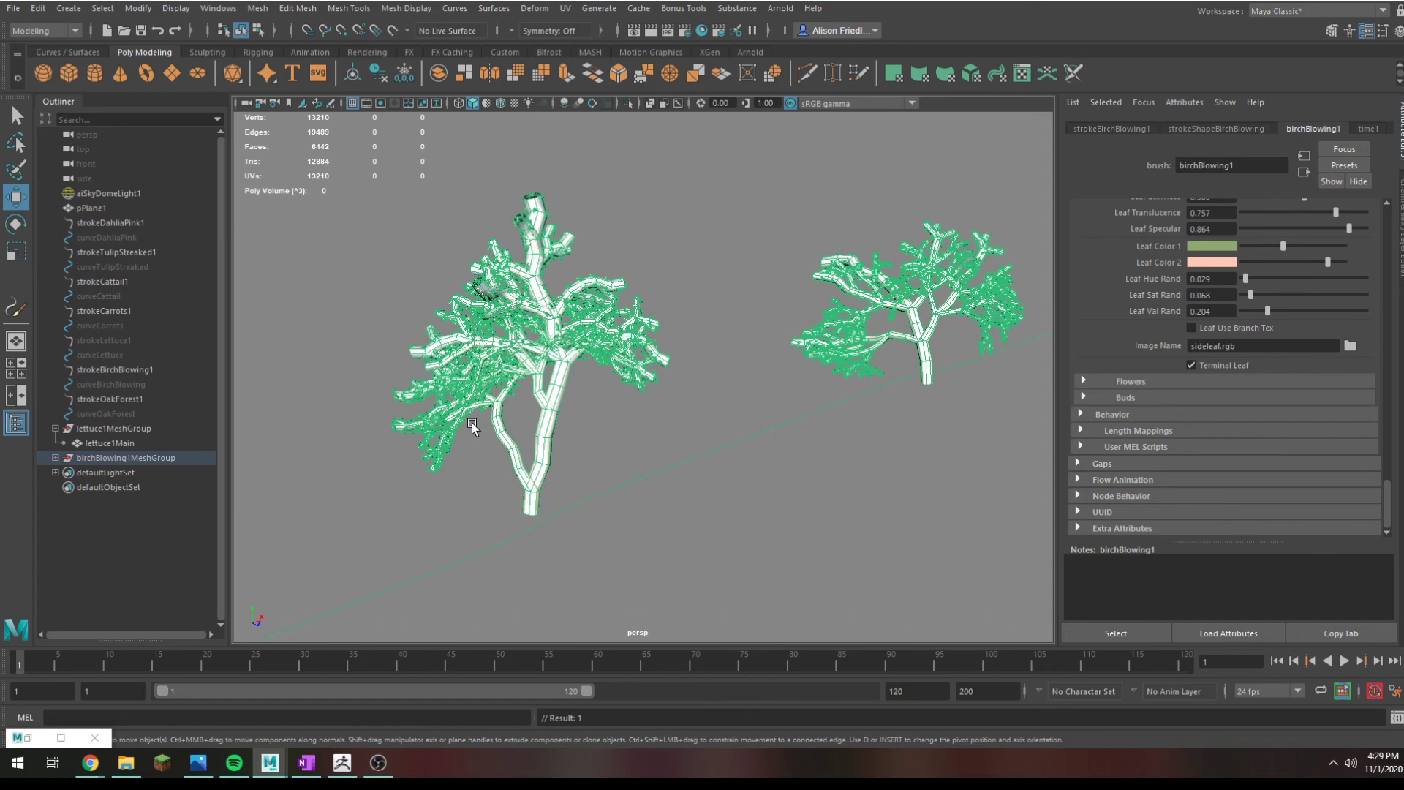